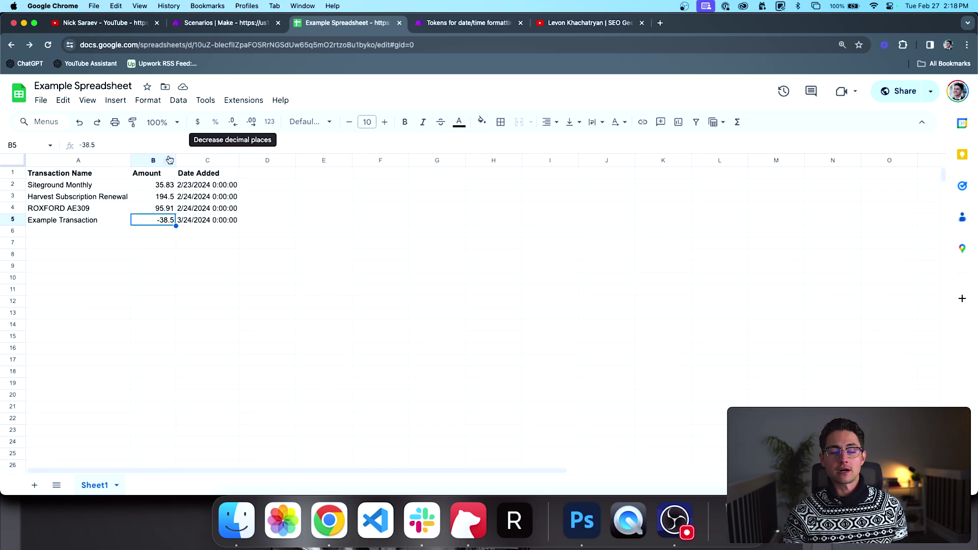
Step: Review the Amount, Transaction Name and Date Added cells, selecting the four Amount values B2:B5
{"action": "left_click", "coordinate": [161, 184]}
{"action": "left_click", "coordinate": [167, 242], "text": "shift"}
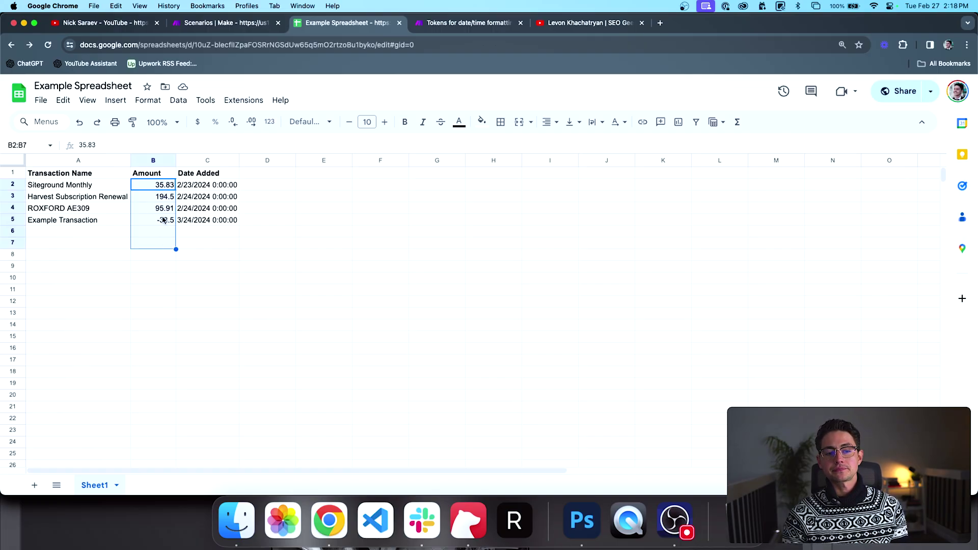
{"action": "left_click", "coordinate": [127, 175]}
{"action": "left_click", "coordinate": [104, 189]}
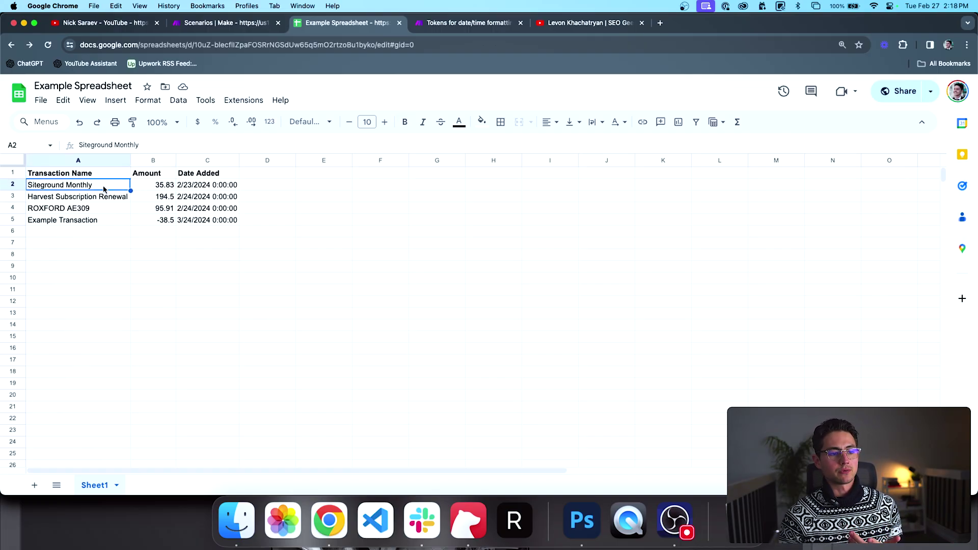
{"action": "left_click", "coordinate": [194, 176]}
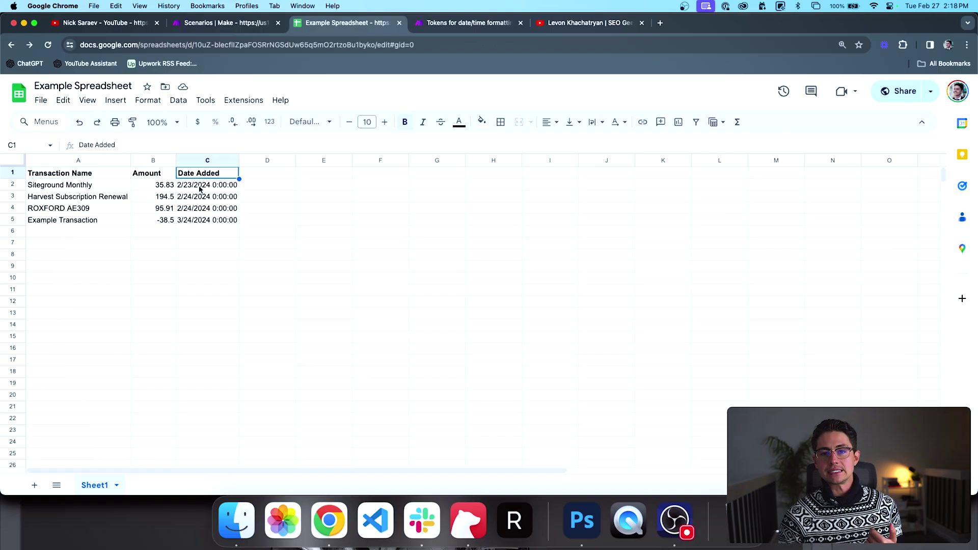
{"action": "left_click_drag", "start_coordinate": [167, 186], "coordinate": [167, 222]}
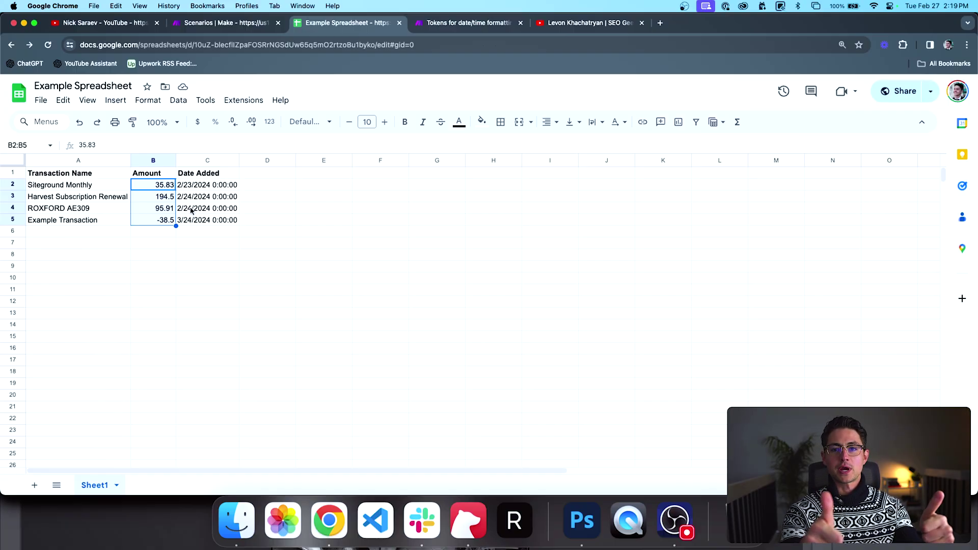
Step: Open the Example Builds folder in Make and create a new scenario
{"action": "key", "text": "ctrl+shift+Tab"}
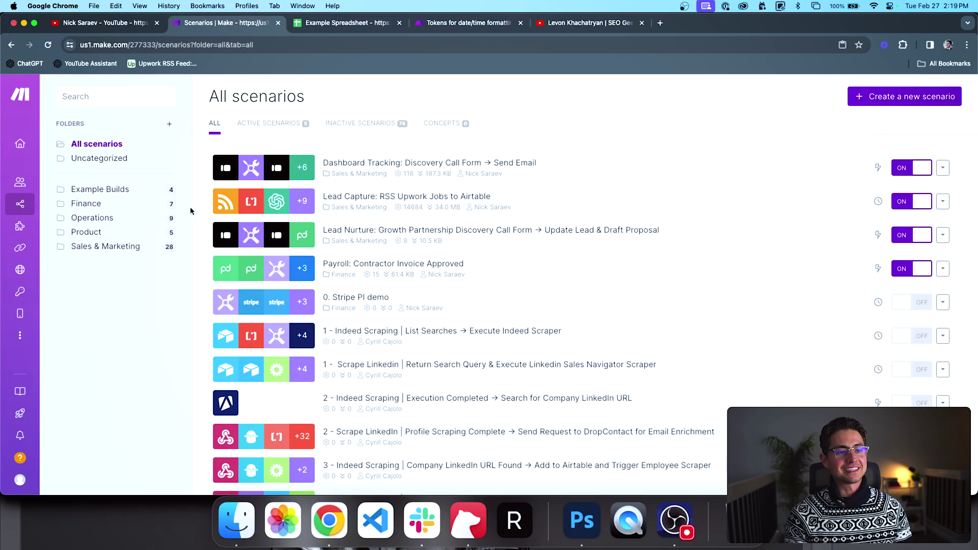
{"action": "key", "text": "ctrl+Tab"}
{"action": "key", "text": "ctrl+Tab"}
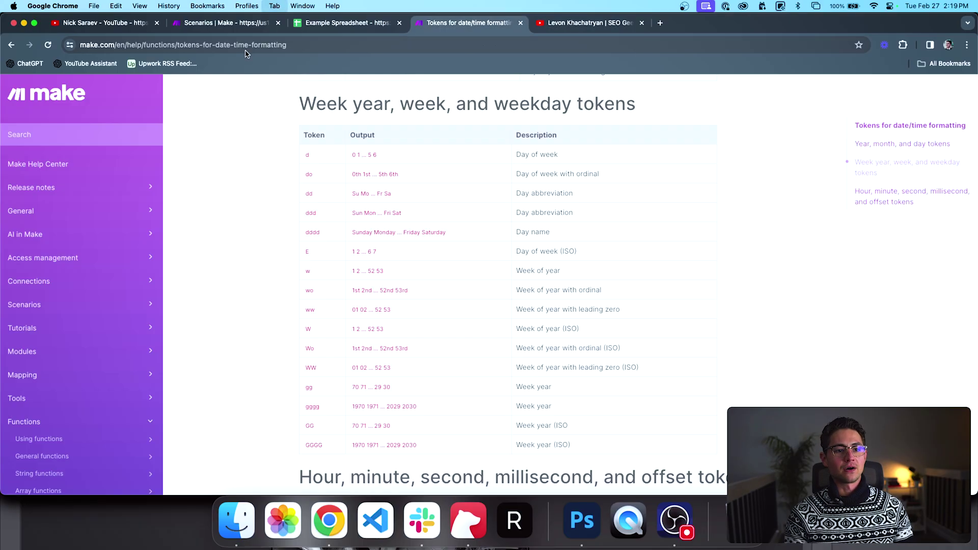
{"action": "key", "text": "ctrl+shift+Tab"}
{"action": "key", "text": "ctrl+shift+Tab"}
{"action": "left_click", "coordinate": [136, 185]}
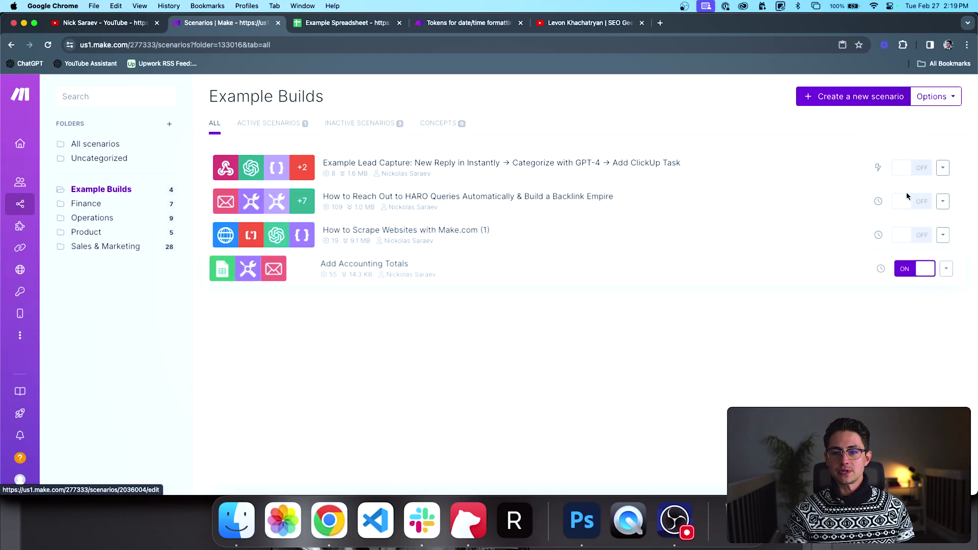
{"action": "left_click", "coordinate": [859, 100], "text": "super"}
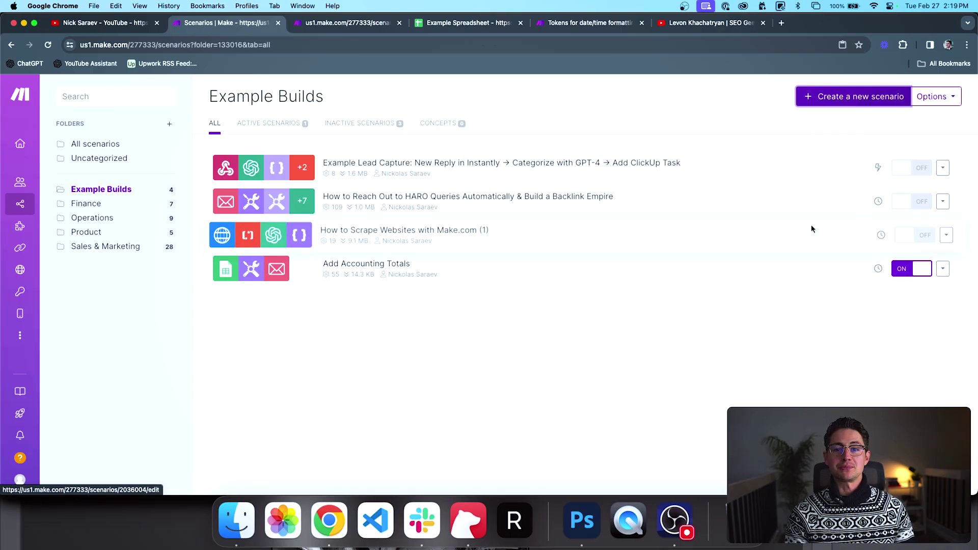
Step: Search 'sheets' for the first module, choose Google Sheets, and scroll to its Searches modules
{"action": "key", "text": "ctrl+Tab"}
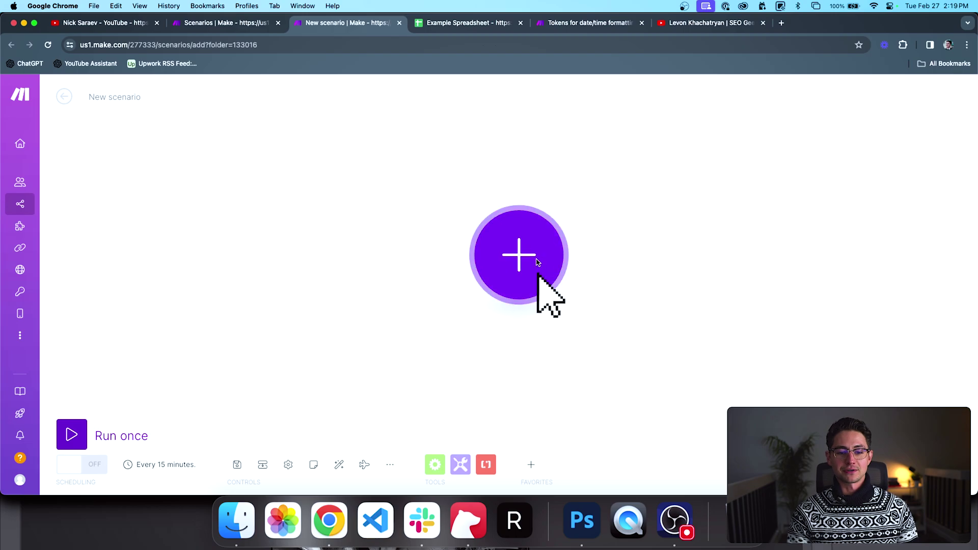
{"action": "left_click", "coordinate": [503, 300]}
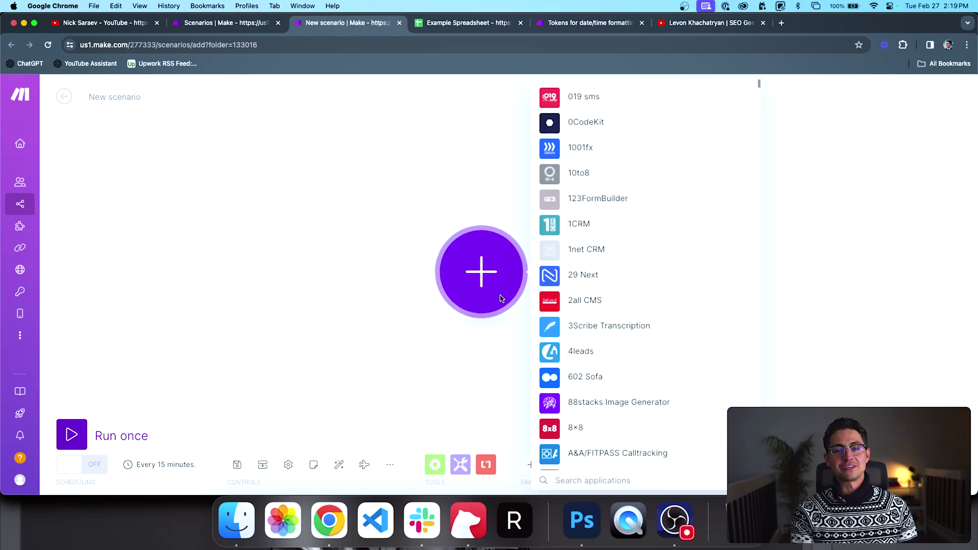
{"action": "type", "text": "sheets"}
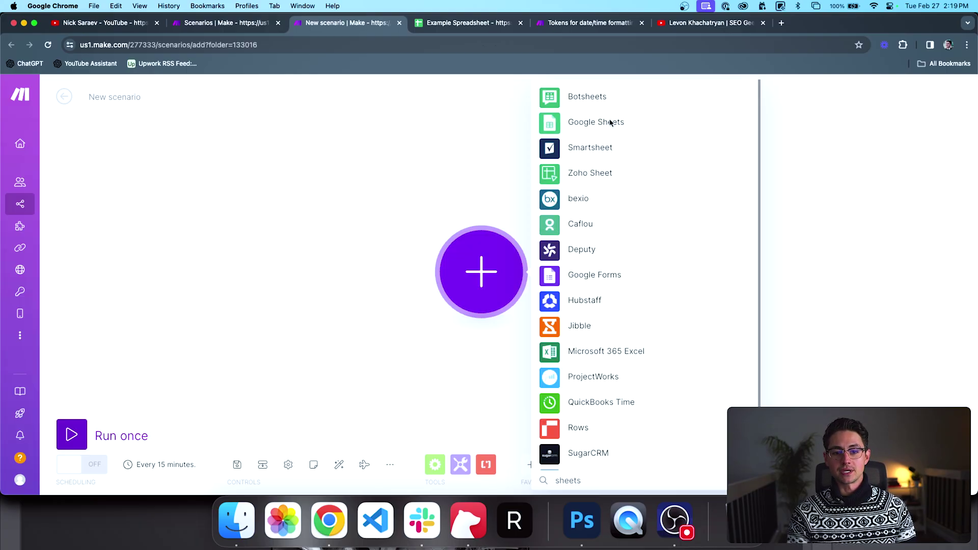
{"action": "left_click", "coordinate": [611, 123]}
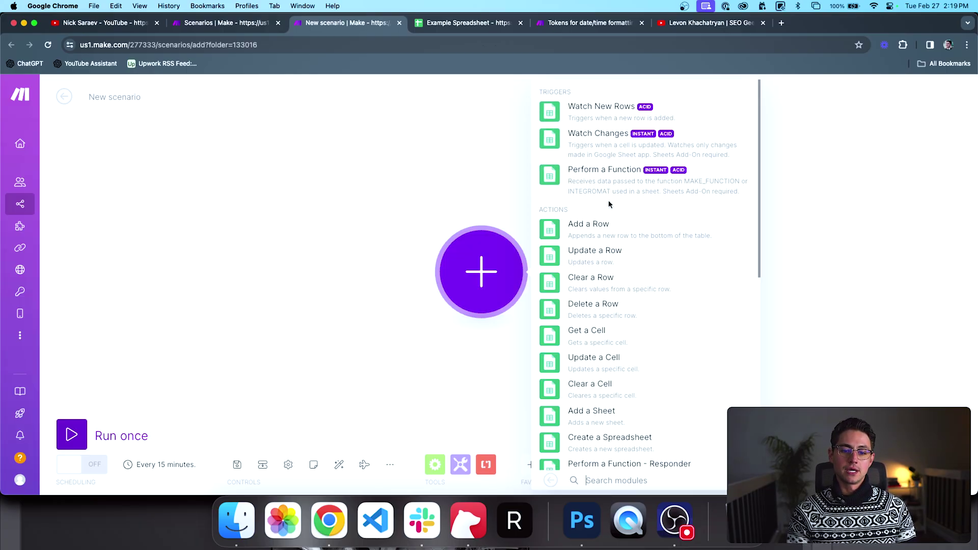
{"action": "scroll", "coordinate": [603, 199], "scroll_direction": "down", "scroll_amount": 3}
{"action": "scroll", "coordinate": [596, 265], "scroll_direction": "down", "scroll_amount": 8}
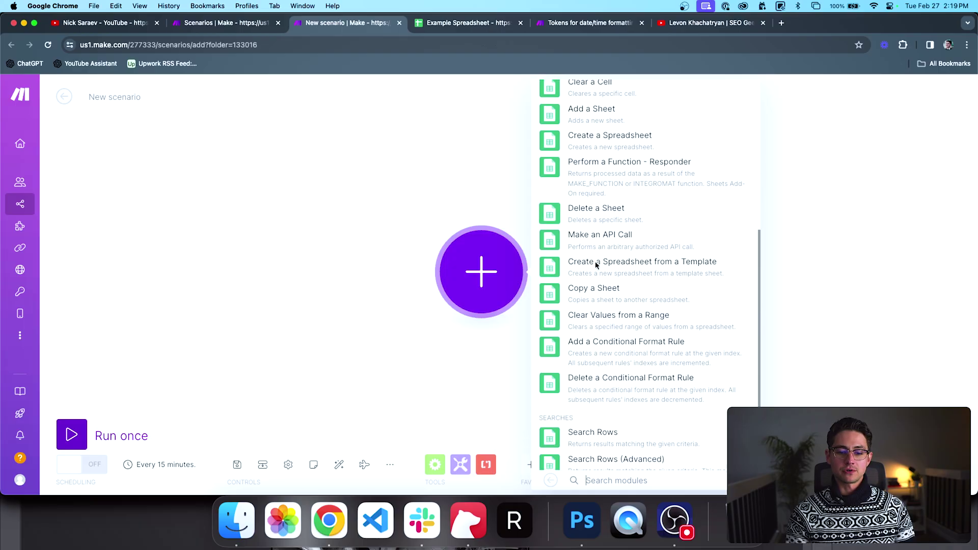
Step: Add a Search Rows module using the working Google account connection, choosing from My Drive
{"action": "left_click", "coordinate": [587, 366]}
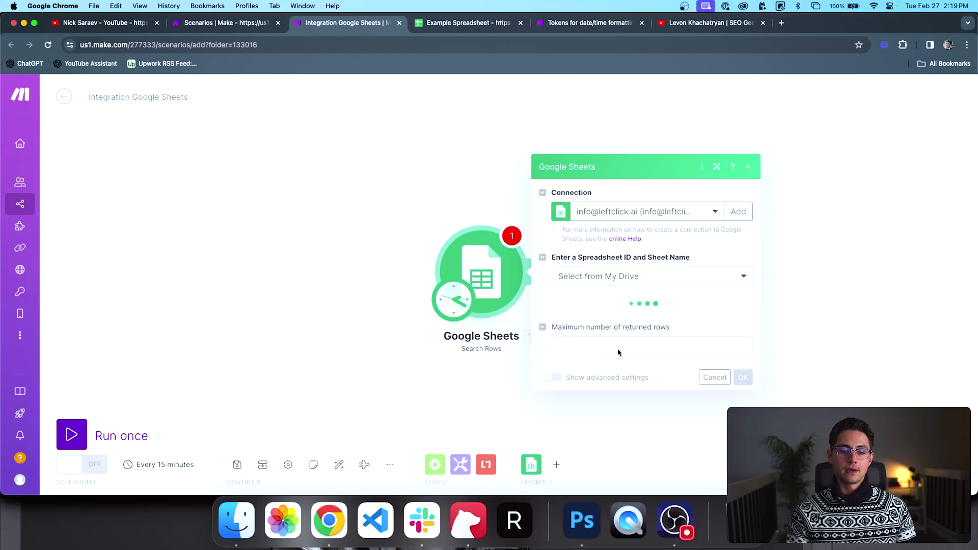
{"action": "left_click", "coordinate": [670, 198]}
{"action": "left_click", "coordinate": [646, 262]}
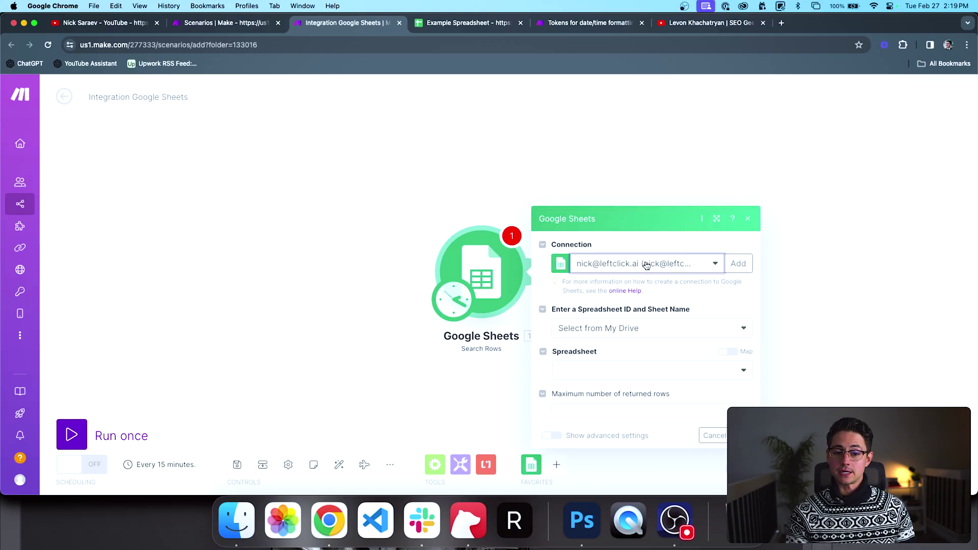
{"action": "left_click", "coordinate": [650, 270]}
{"action": "left_click", "coordinate": [651, 269]}
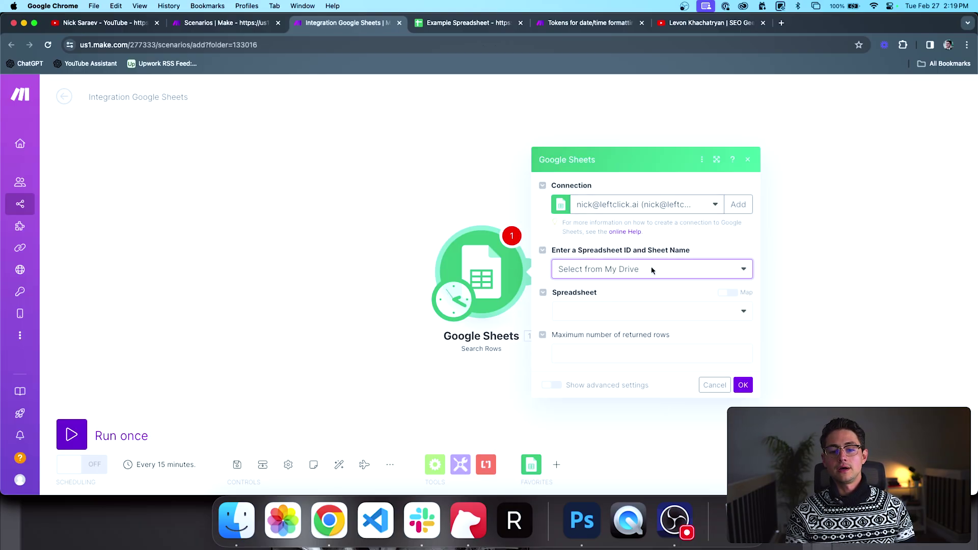
Step: Point the module at Sheet1 of Example Spreadsheet, review the filter fields, and close the settings
{"action": "left_click", "coordinate": [643, 305]}
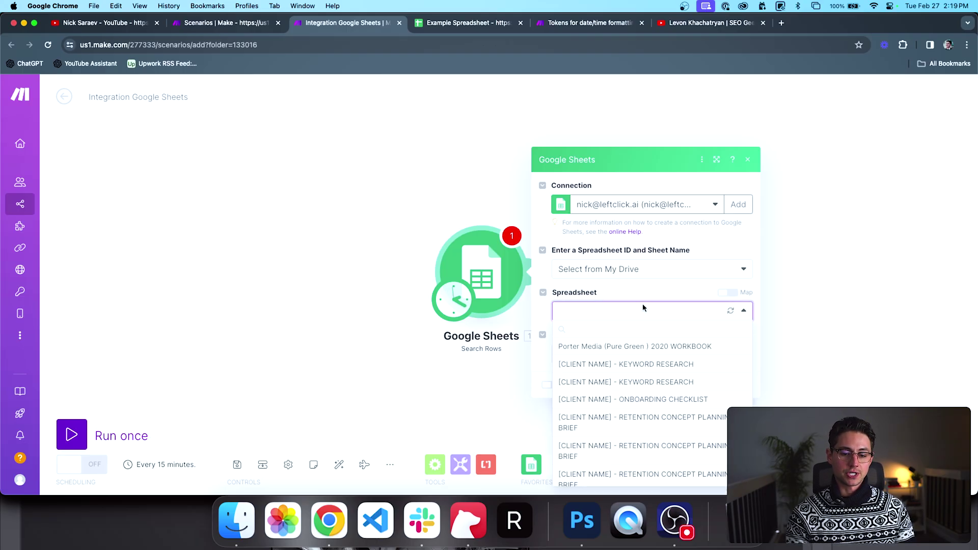
{"action": "type", "text": "example"}
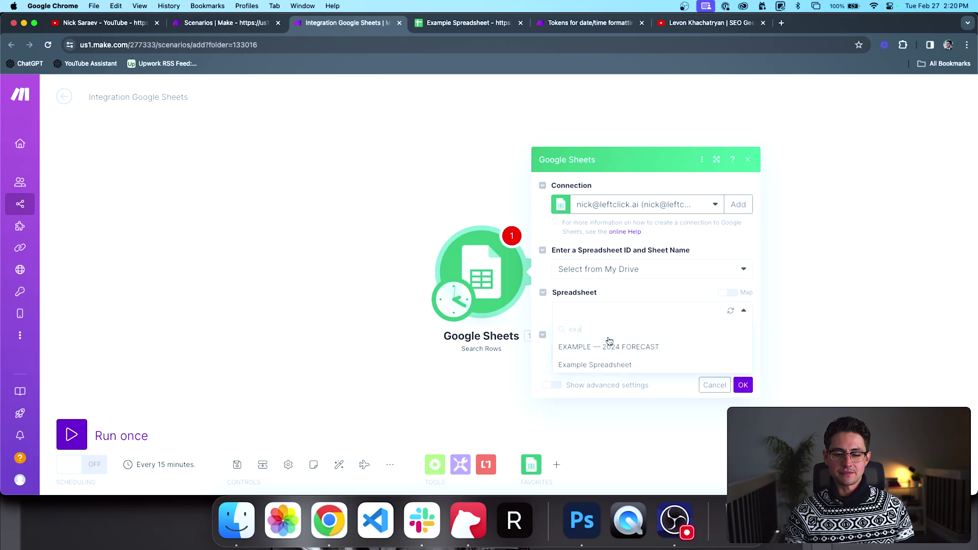
{"action": "left_click", "coordinate": [601, 362]}
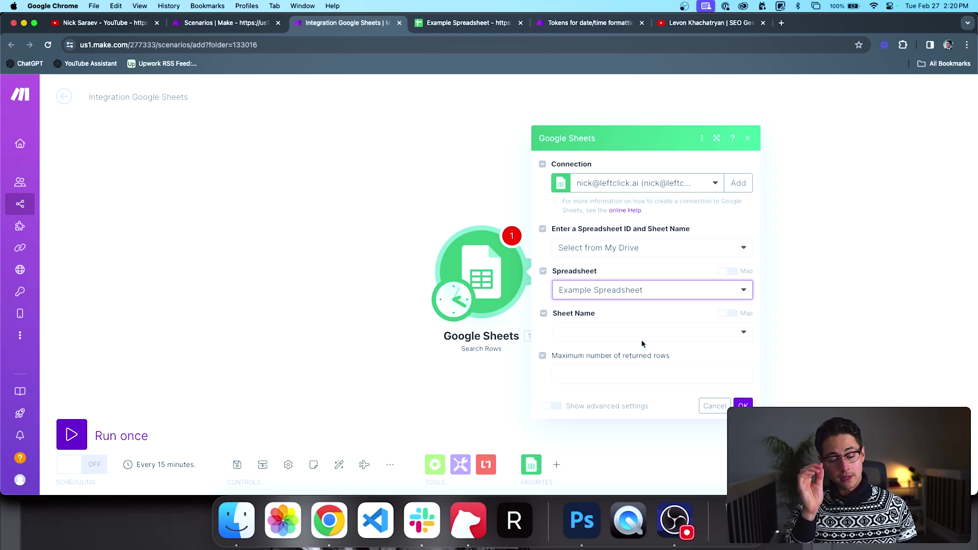
{"action": "left_click", "coordinate": [641, 340]}
{"action": "left_click", "coordinate": [631, 348]}
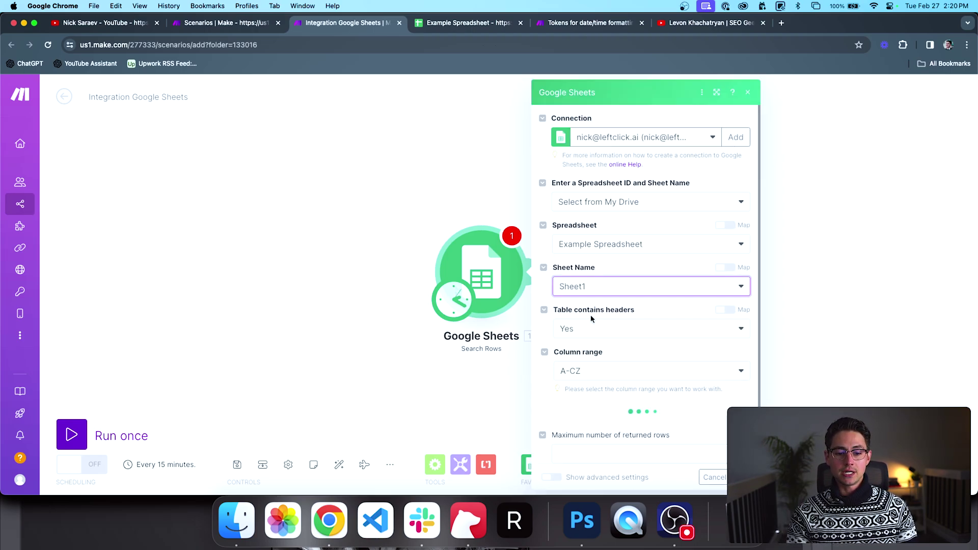
{"action": "key", "text": "ctrl+Tab"}
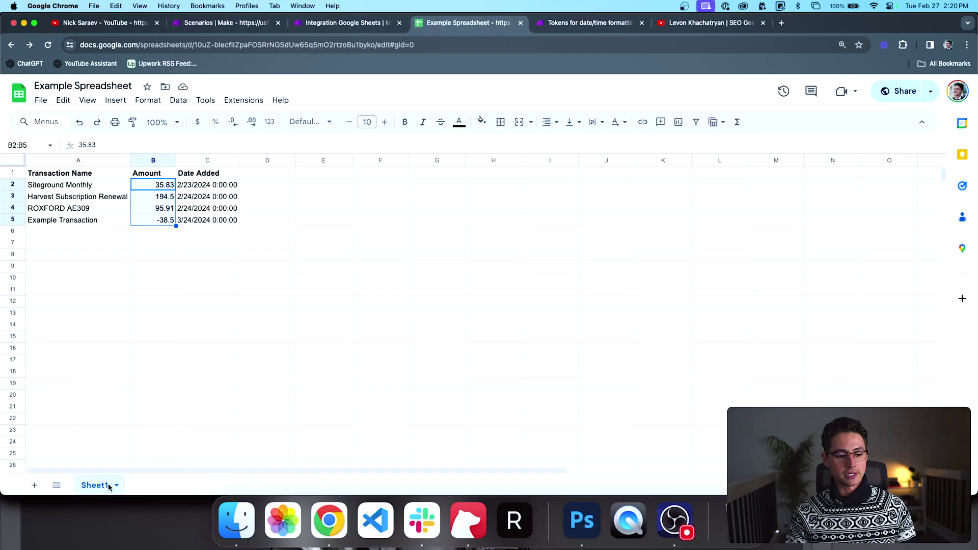
{"action": "key", "text": "ctrl+shift+Tab"}
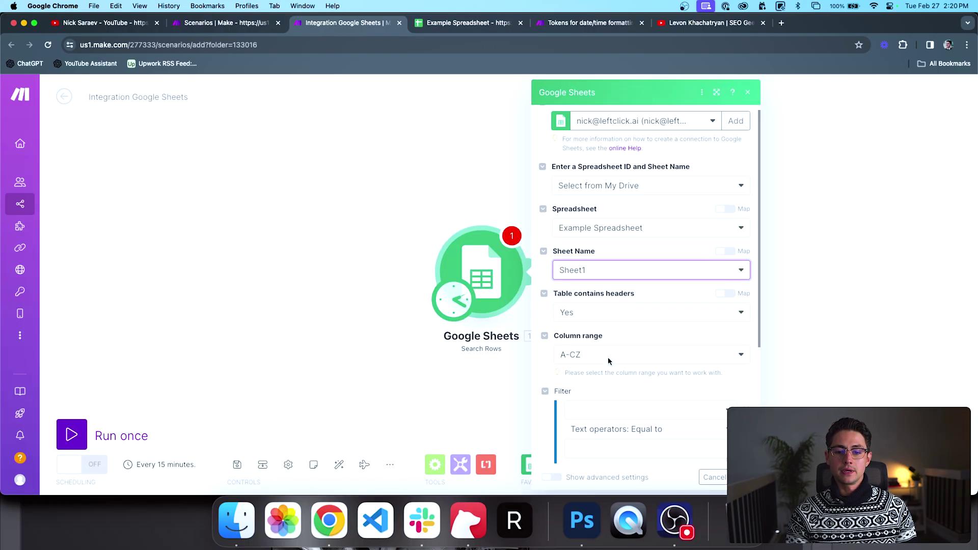
{"action": "scroll", "coordinate": [607, 356], "scroll_direction": "down", "scroll_amount": 3}
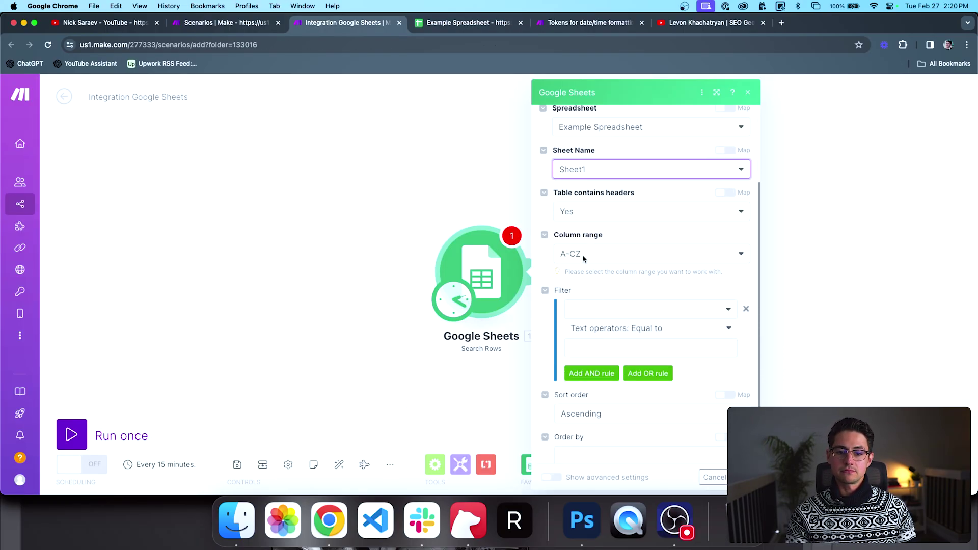
{"action": "scroll", "coordinate": [610, 264], "scroll_direction": "down", "scroll_amount": 2}
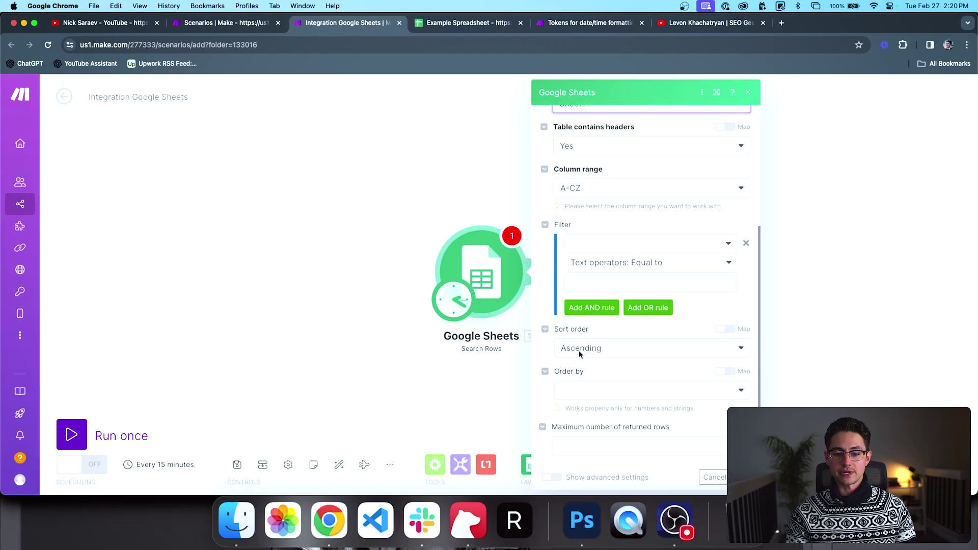
{"action": "left_click", "coordinate": [715, 476]}
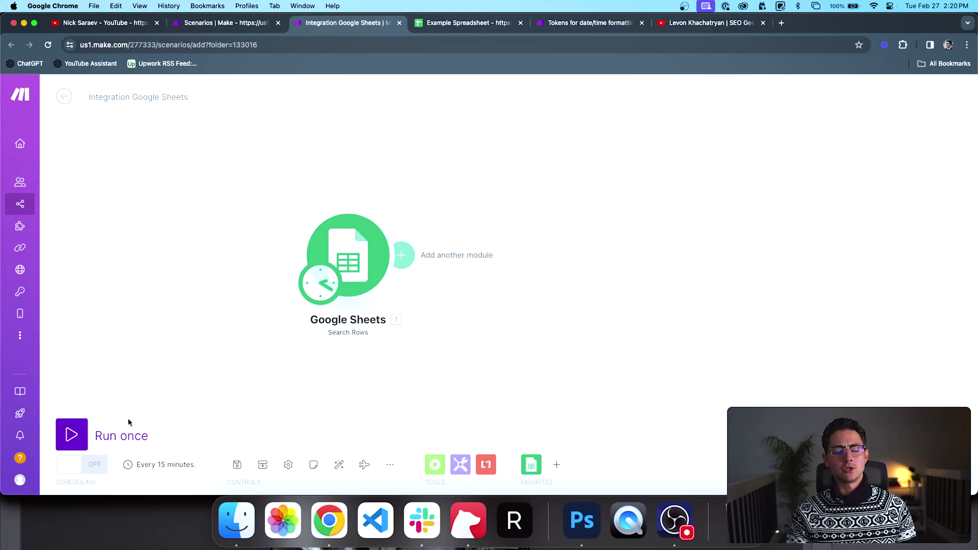
Step: Run the scenario once and look through the rows Search Rows returned
{"action": "left_click", "coordinate": [117, 436]}
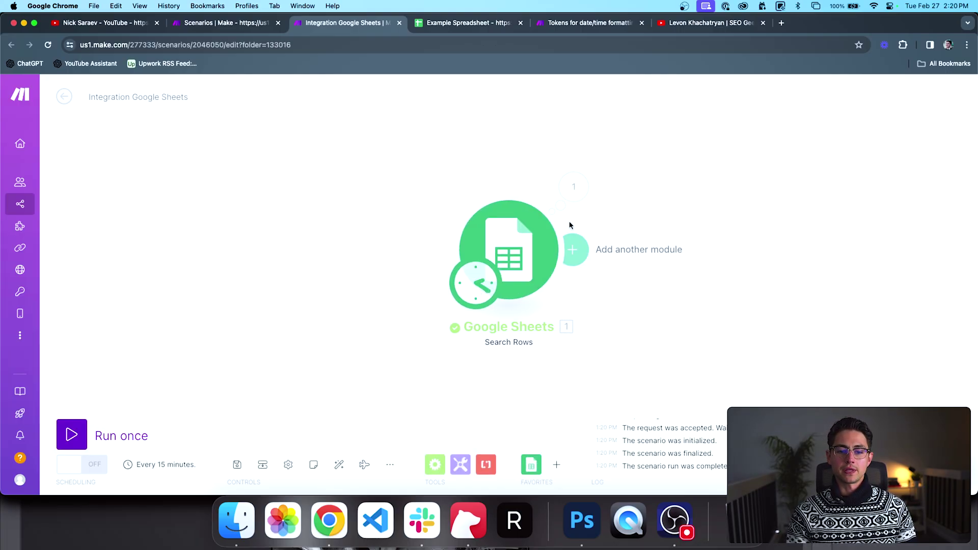
{"action": "left_click", "coordinate": [571, 190]}
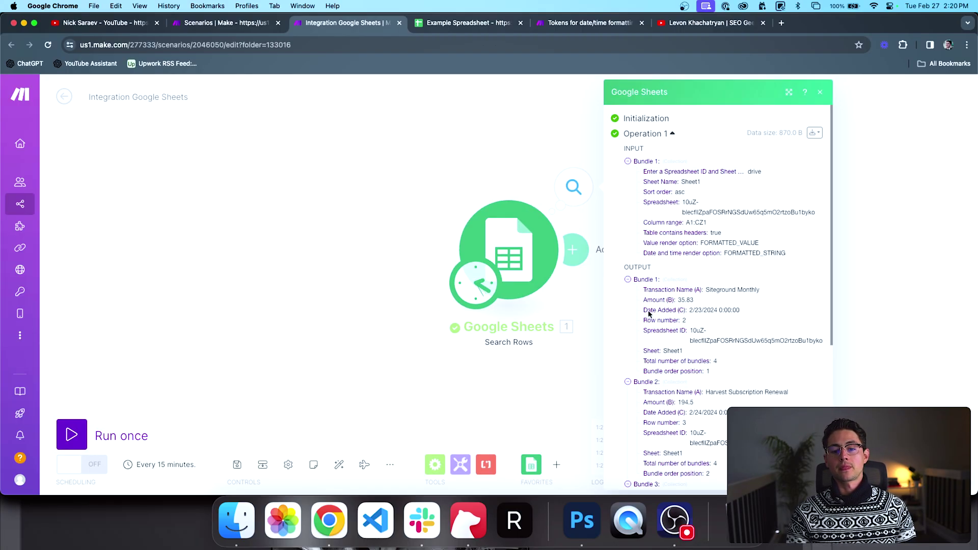
{"action": "scroll", "coordinate": [649, 314], "scroll_direction": "down", "scroll_amount": 2}
{"action": "scroll", "coordinate": [649, 314], "scroll_direction": "down", "scroll_amount": 1}
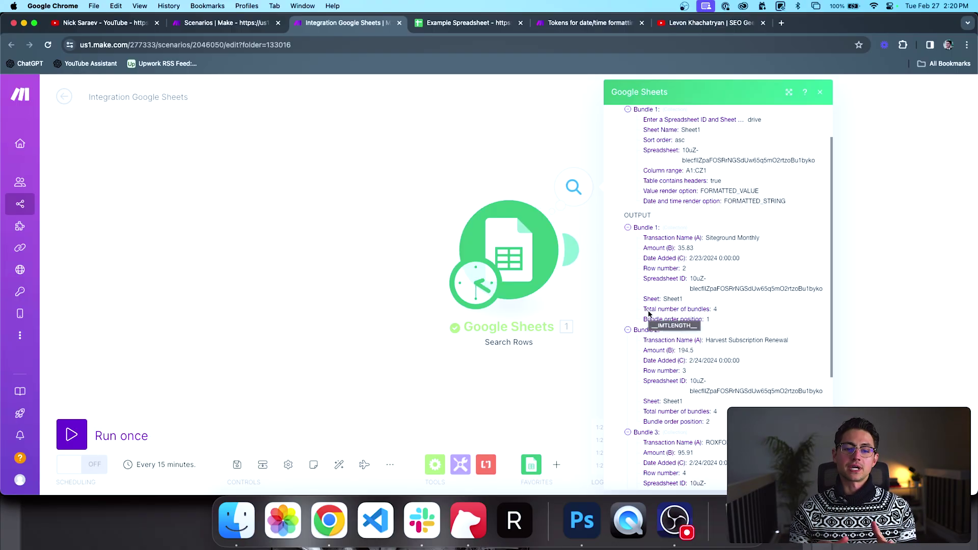
{"action": "left_click", "coordinate": [432, 465]}
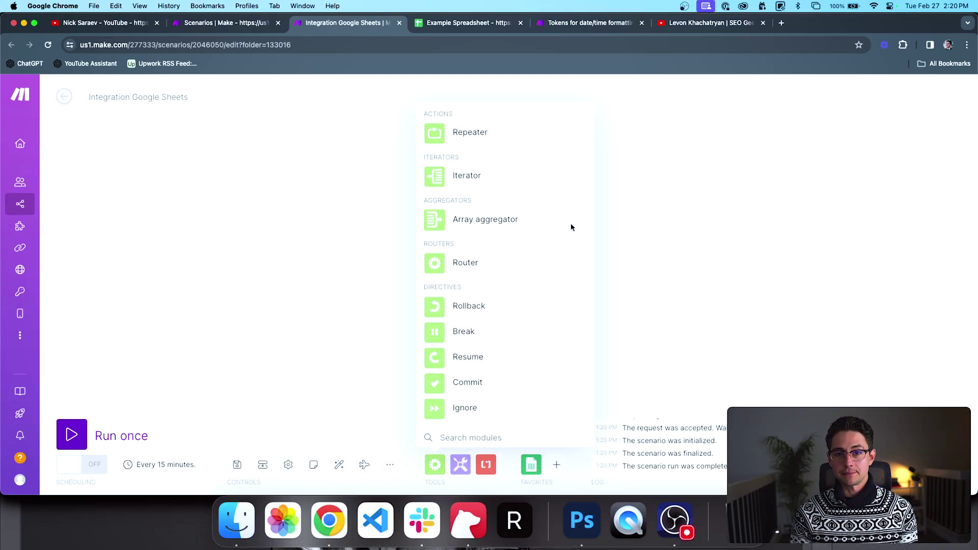
{"action": "left_click", "coordinate": [649, 229]}
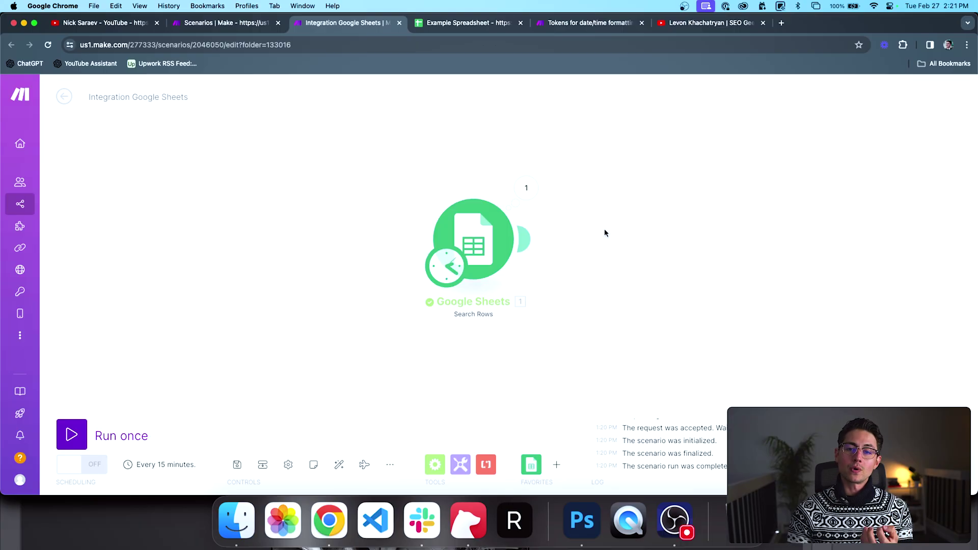
Step: Re-examine the four returned bundles' Amount and Date Added values, then close the output panel
{"action": "left_click_drag", "start_coordinate": [604, 232], "coordinate": [570, 232]}
{"action": "left_click", "coordinate": [509, 196]}
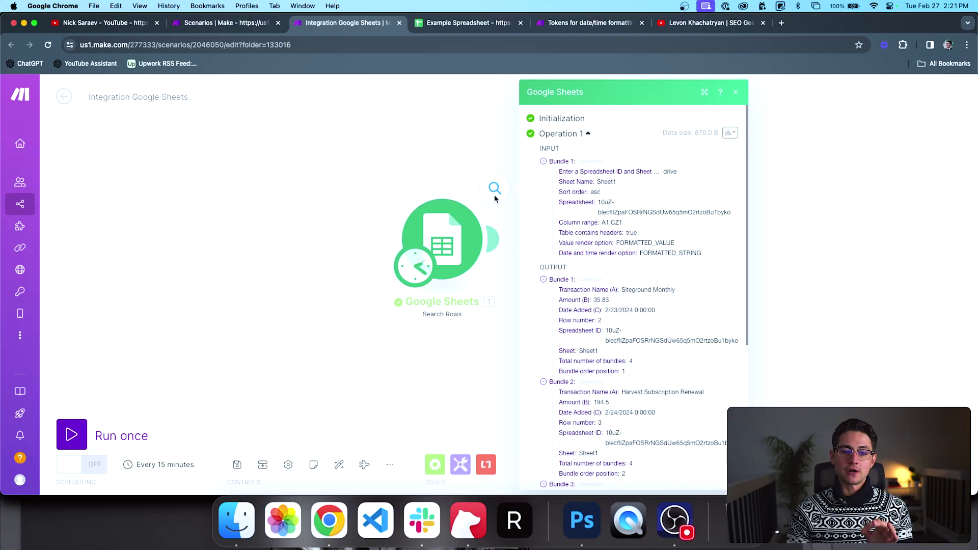
{"action": "scroll", "coordinate": [553, 194], "scroll_direction": "down", "scroll_amount": 3}
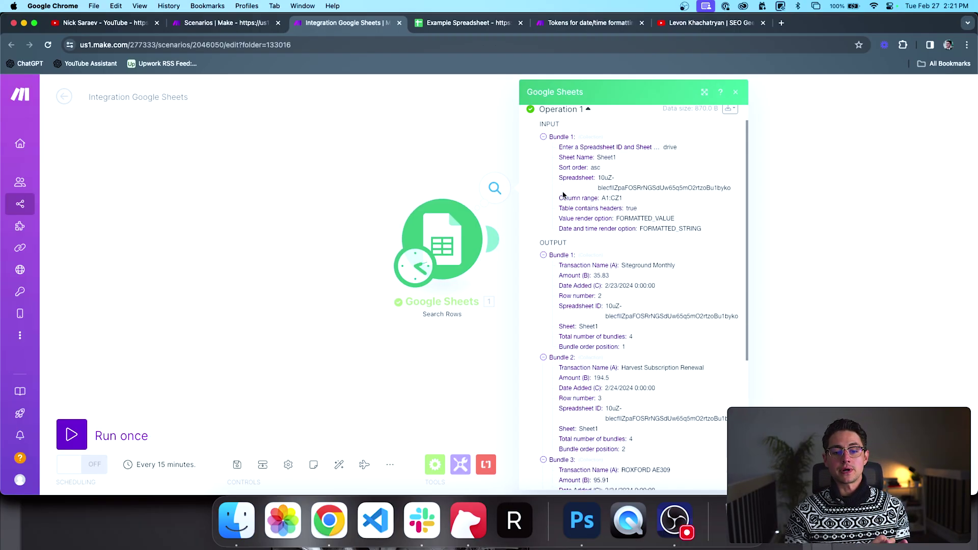
{"action": "scroll", "coordinate": [551, 207], "scroll_direction": "down", "scroll_amount": 1}
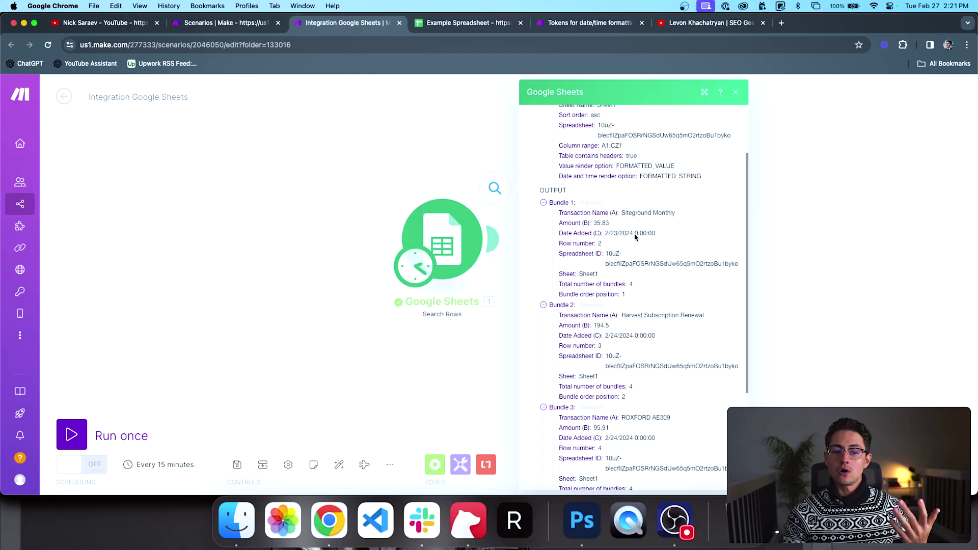
{"action": "scroll", "coordinate": [626, 273], "scroll_direction": "down", "scroll_amount": 3}
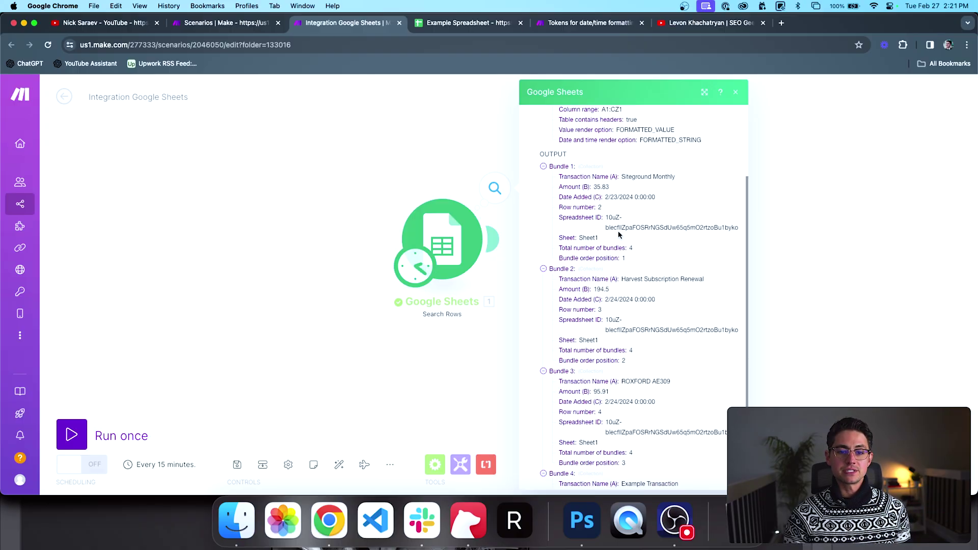
{"action": "scroll", "coordinate": [623, 255], "scroll_direction": "up", "scroll_amount": 3}
{"action": "left_click", "coordinate": [452, 179]}
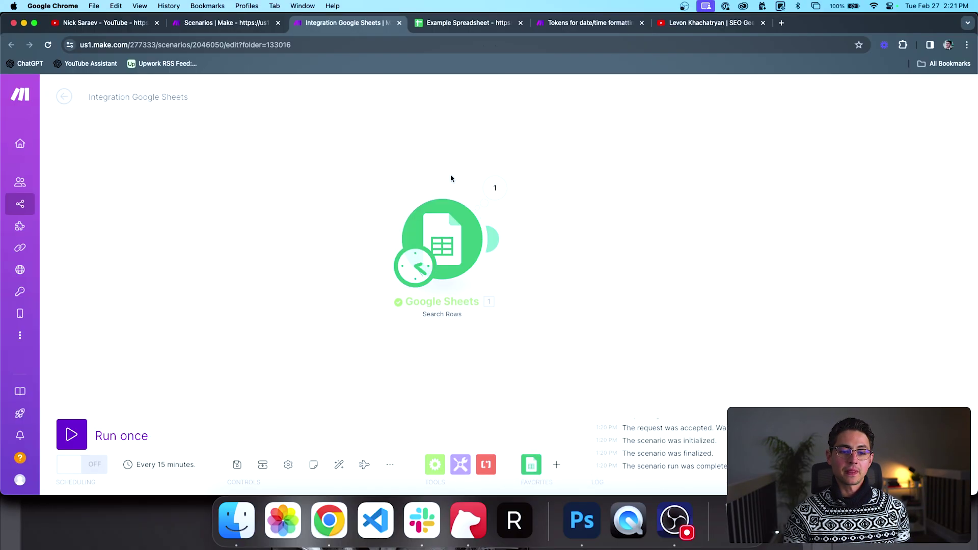
{"action": "left_click", "coordinate": [460, 465]}
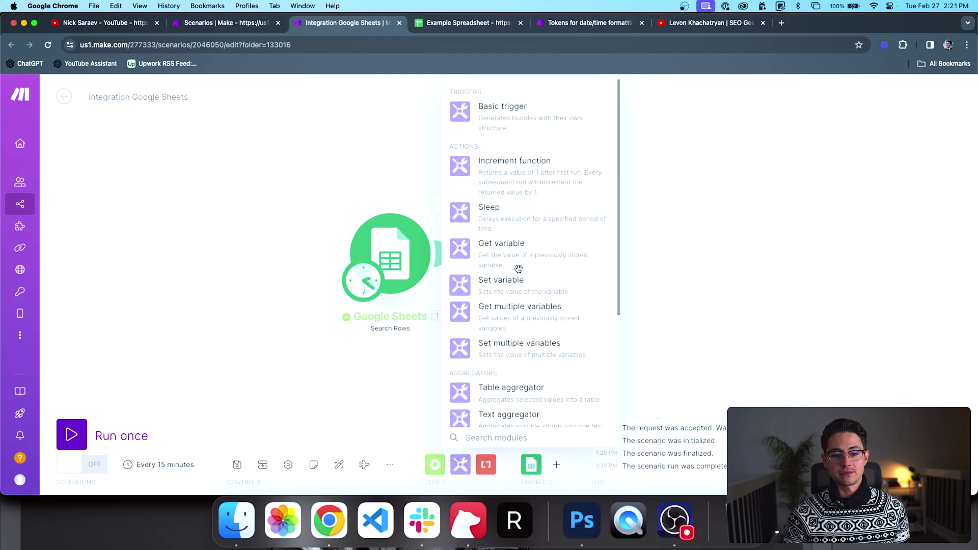
Step: Add a Set multiple variables module storing Amount (B) as 'amount', then run the scenario once
{"action": "left_click", "coordinate": [518, 344]}
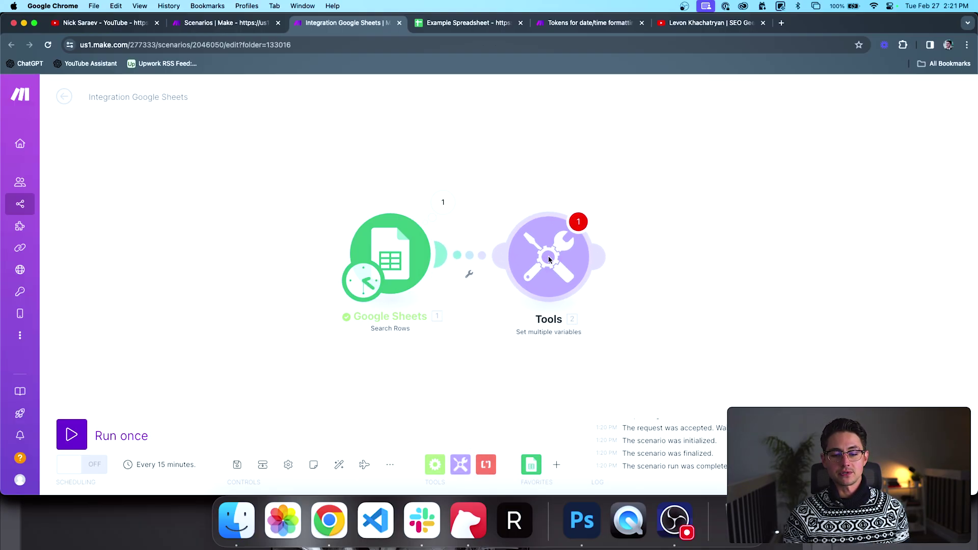
{"action": "left_click", "coordinate": [638, 245]}
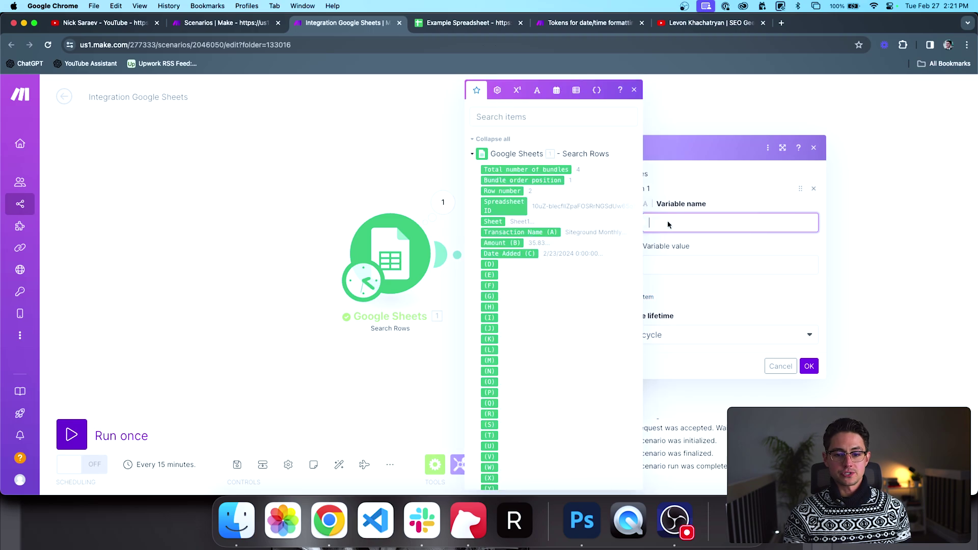
{"action": "type", "text": "amount"}
{"action": "key", "text": "Tab"}
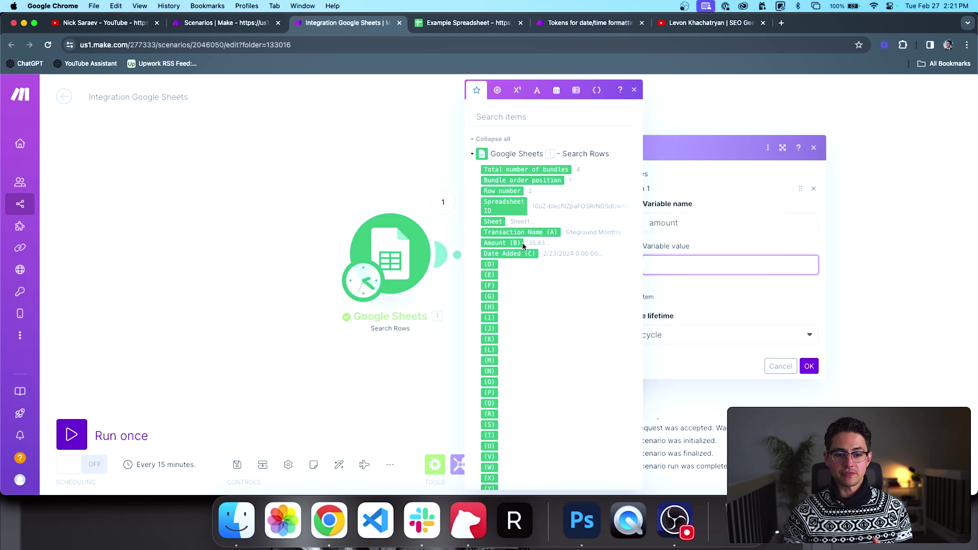
{"action": "left_click", "coordinate": [513, 245]}
{"action": "left_click", "coordinate": [808, 367]}
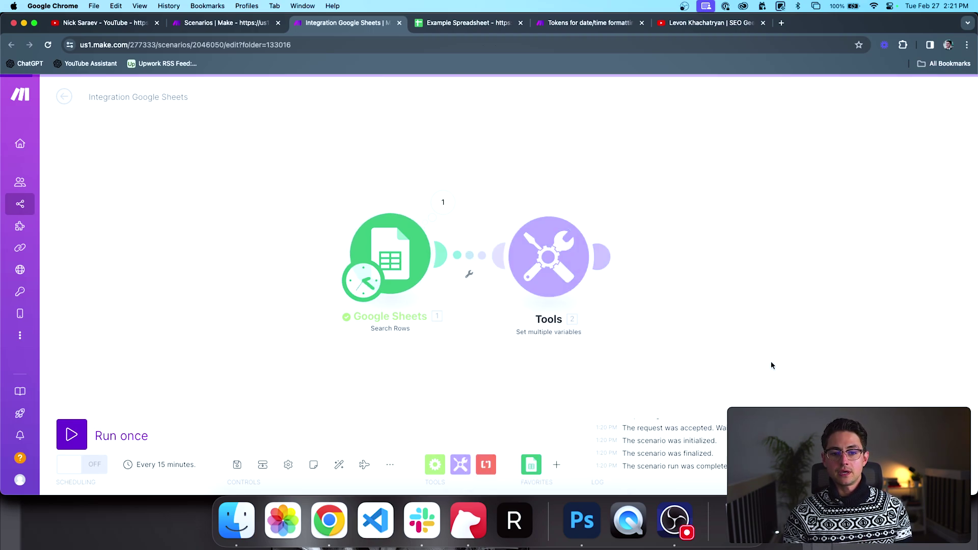
{"action": "left_click", "coordinate": [123, 437]}
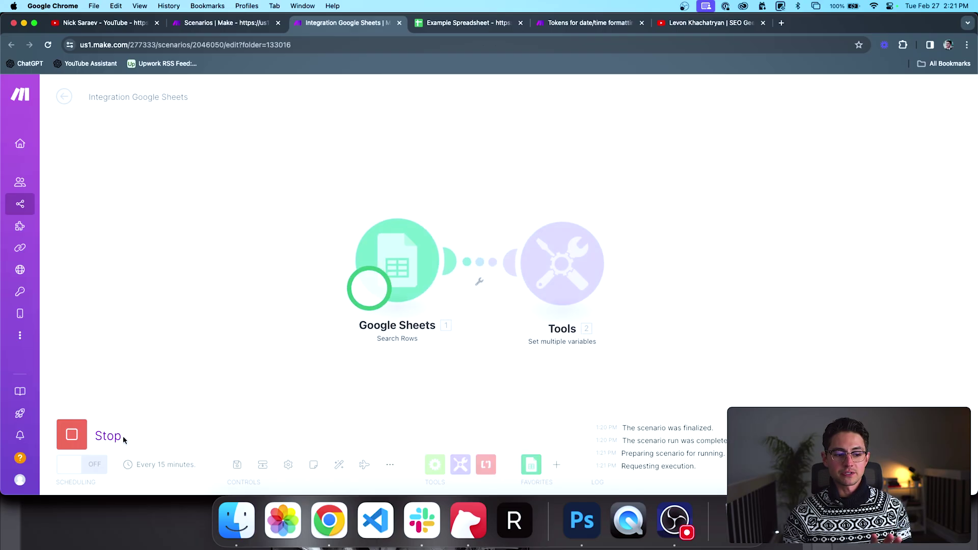
{"action": "scroll", "coordinate": [449, 354], "scroll_direction": "up", "scroll_amount": 2}
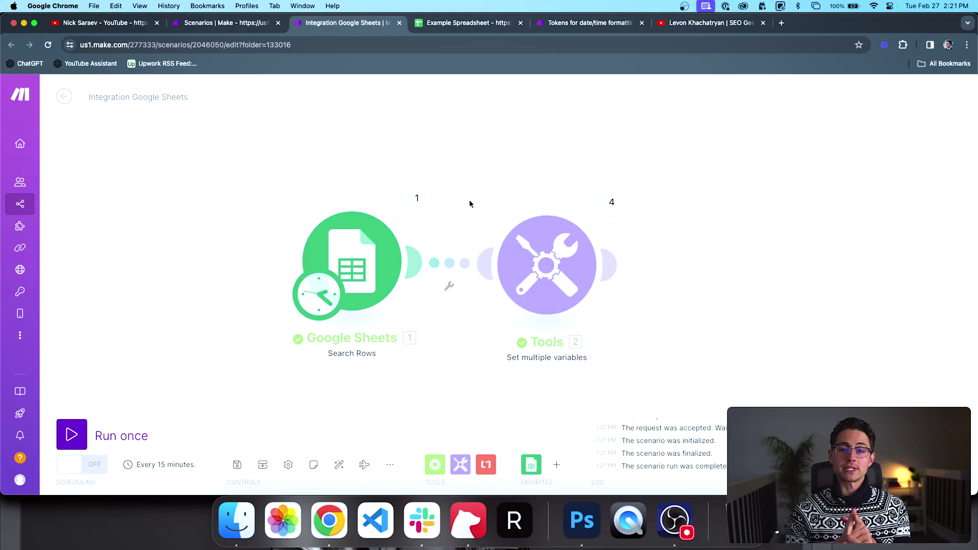
Step: Inspect the Google Sheets module's output bundles from the run
{"action": "left_click", "coordinate": [416, 197]}
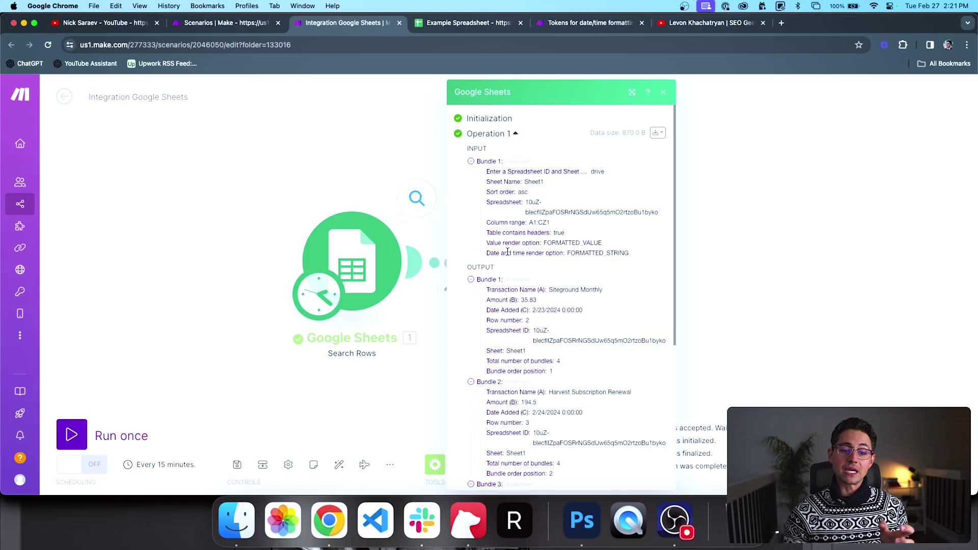
{"action": "scroll", "coordinate": [493, 269], "scroll_direction": "down", "scroll_amount": 1}
{"action": "scroll", "coordinate": [508, 340], "scroll_direction": "down", "scroll_amount": 3}
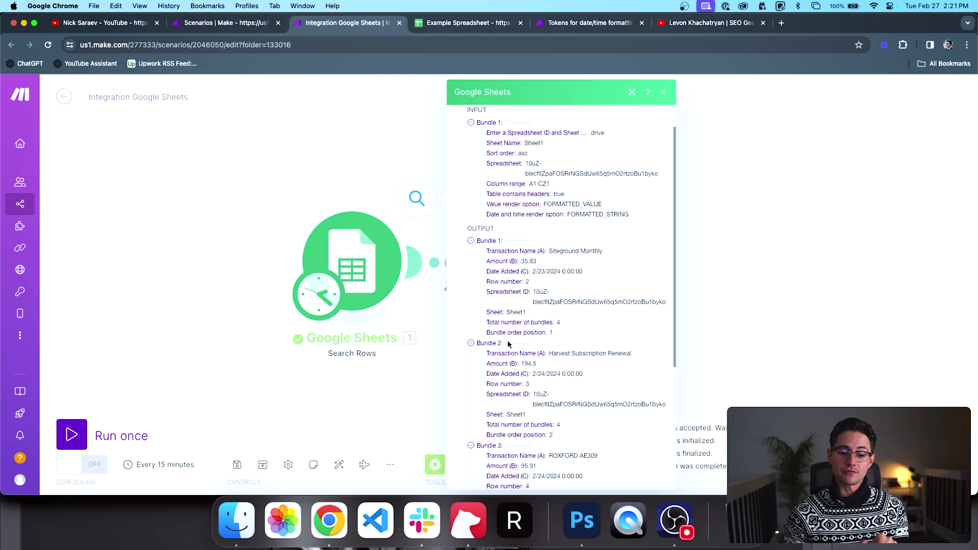
{"action": "left_click", "coordinate": [427, 379]}
Step: Check the four Tools operations' amount values: 35.83, 194.5, 95.91 and -38.5
{"action": "left_click", "coordinate": [611, 202]}
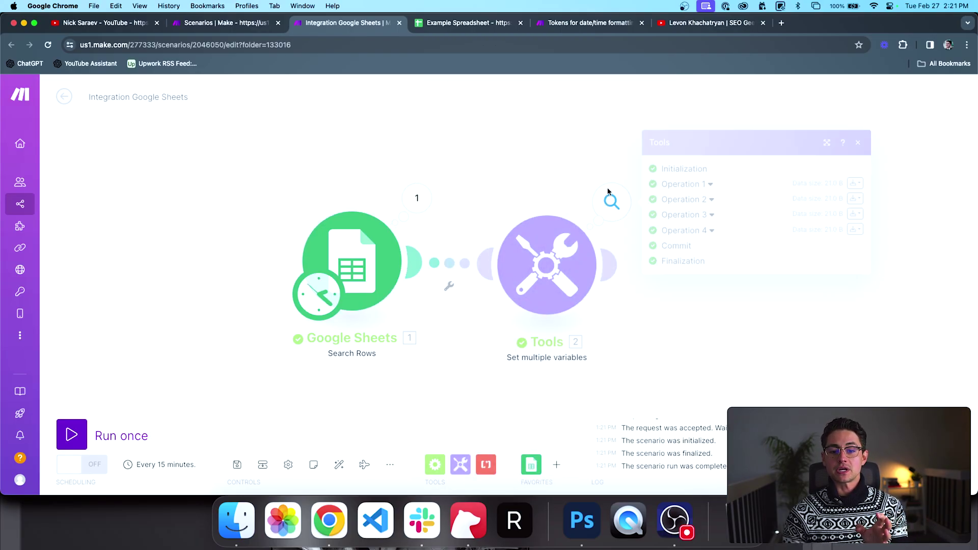
{"action": "left_click", "coordinate": [708, 230]}
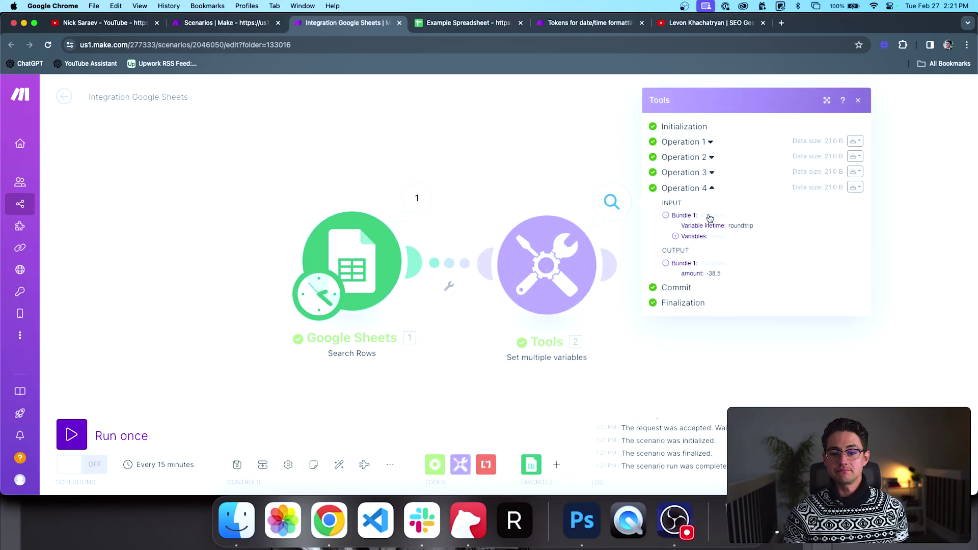
{"action": "left_click", "coordinate": [712, 174]}
{"action": "left_click", "coordinate": [712, 149]}
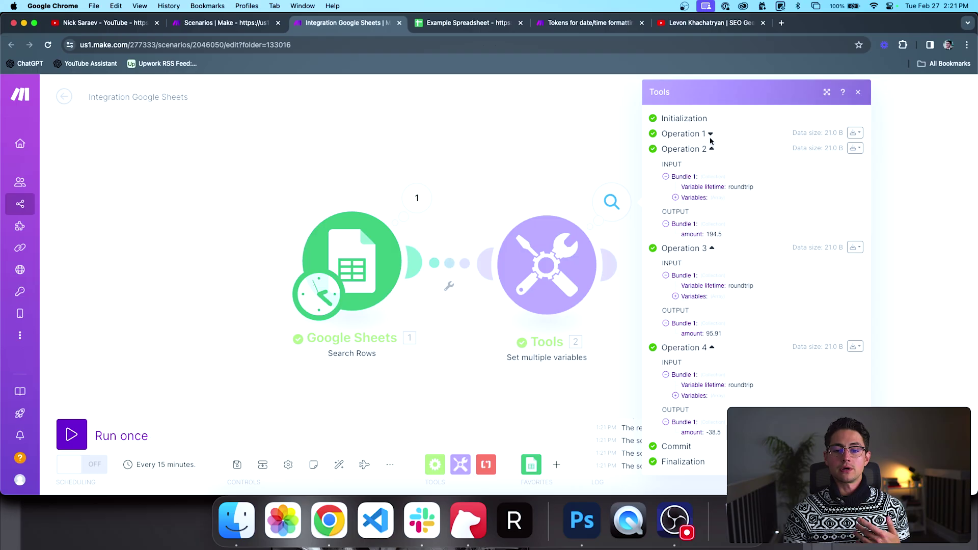
{"action": "left_click", "coordinate": [711, 134]}
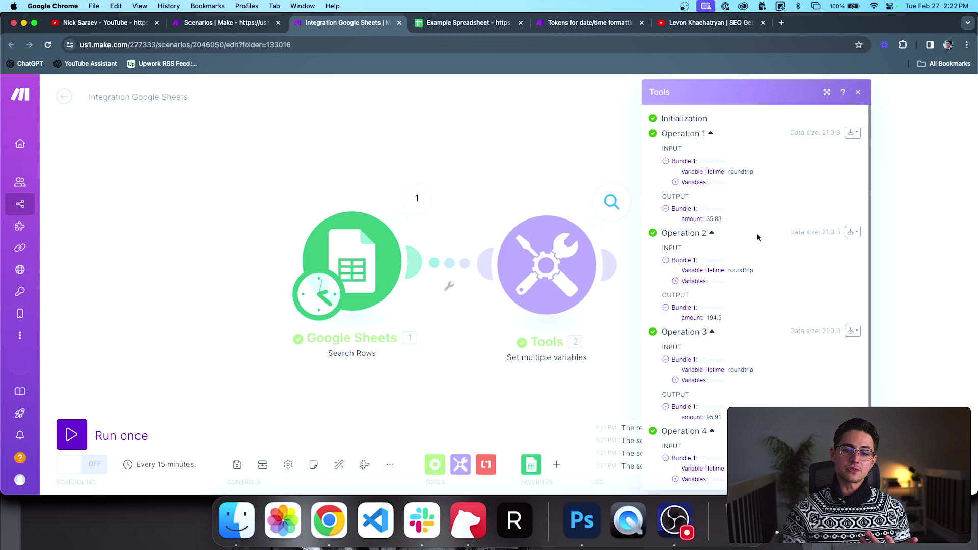
{"action": "left_click", "coordinate": [710, 133]}
{"action": "left_click", "coordinate": [712, 148]}
{"action": "left_click", "coordinate": [712, 164]}
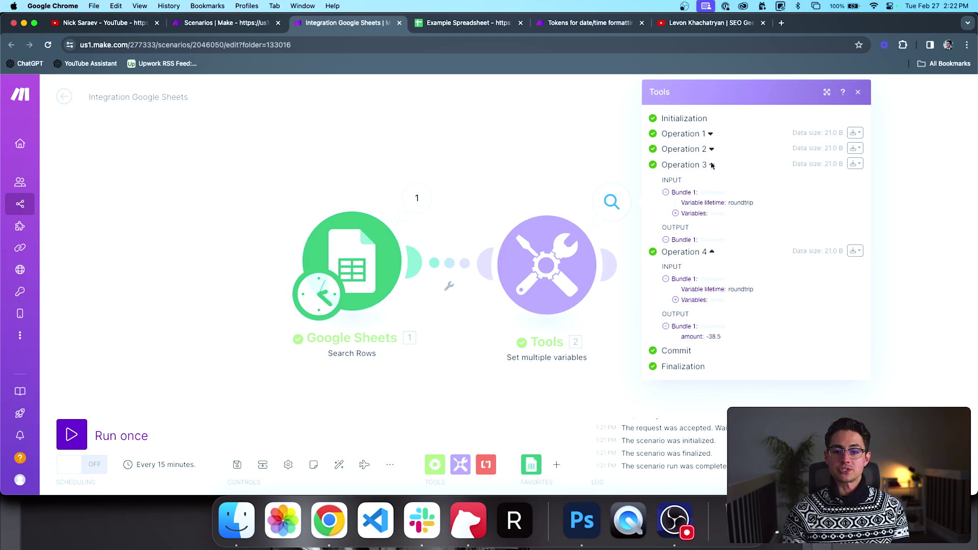
{"action": "left_click", "coordinate": [711, 188]}
{"action": "left_click", "coordinate": [559, 152]}
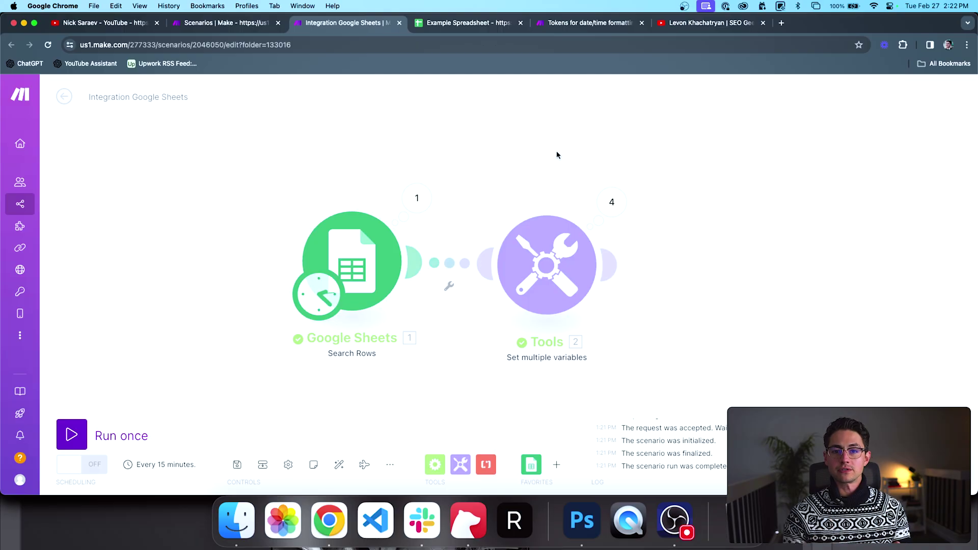
Step: Reopen the Google Sheets output and collapse Bundles 1 through 4
{"action": "left_click", "coordinate": [421, 198]}
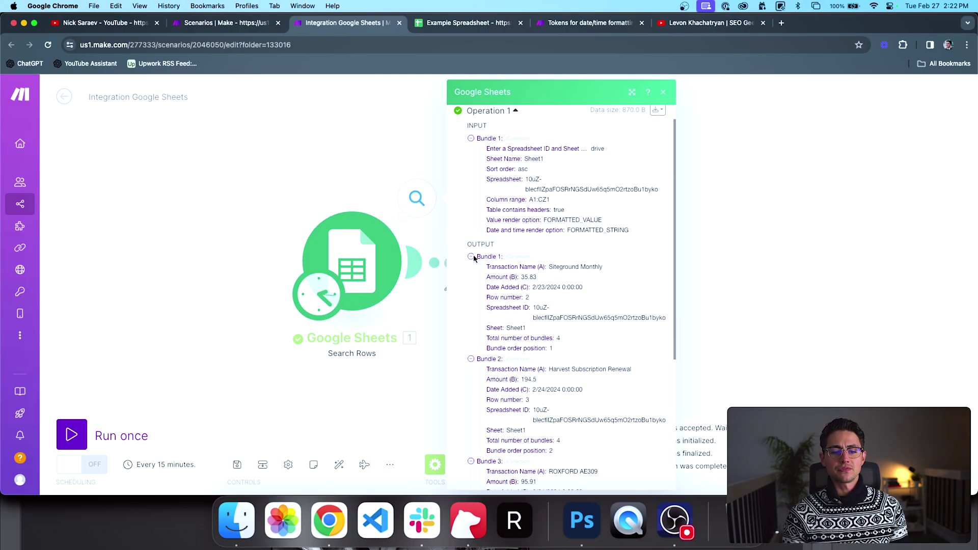
{"action": "left_click", "coordinate": [471, 257]}
{"action": "left_click", "coordinate": [471, 267]}
{"action": "left_click", "coordinate": [472, 277]}
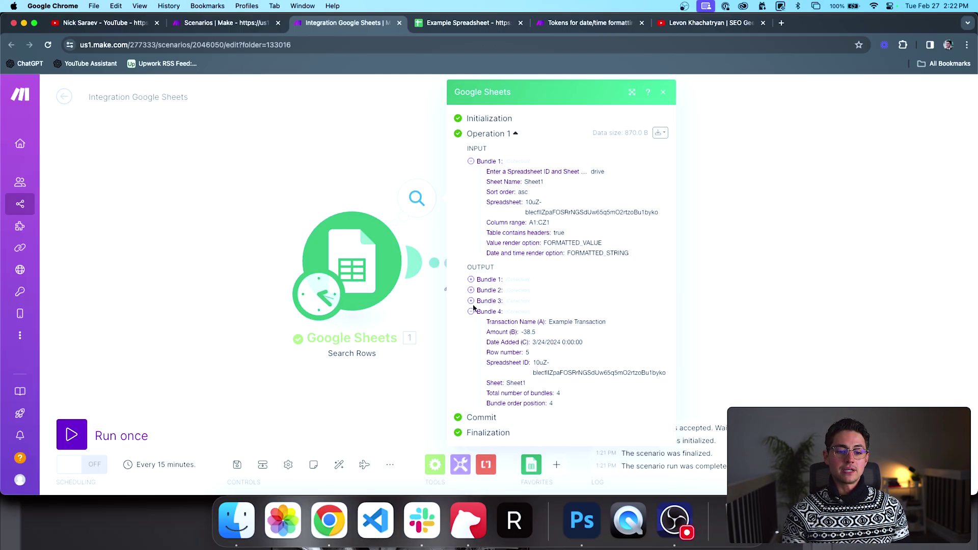
{"action": "left_click", "coordinate": [471, 311]}
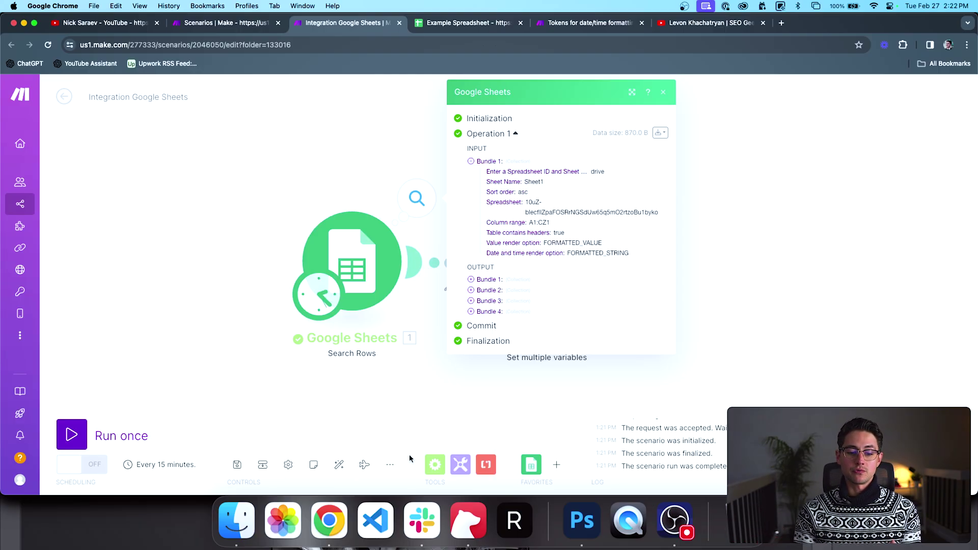
{"action": "left_click", "coordinate": [435, 464]}
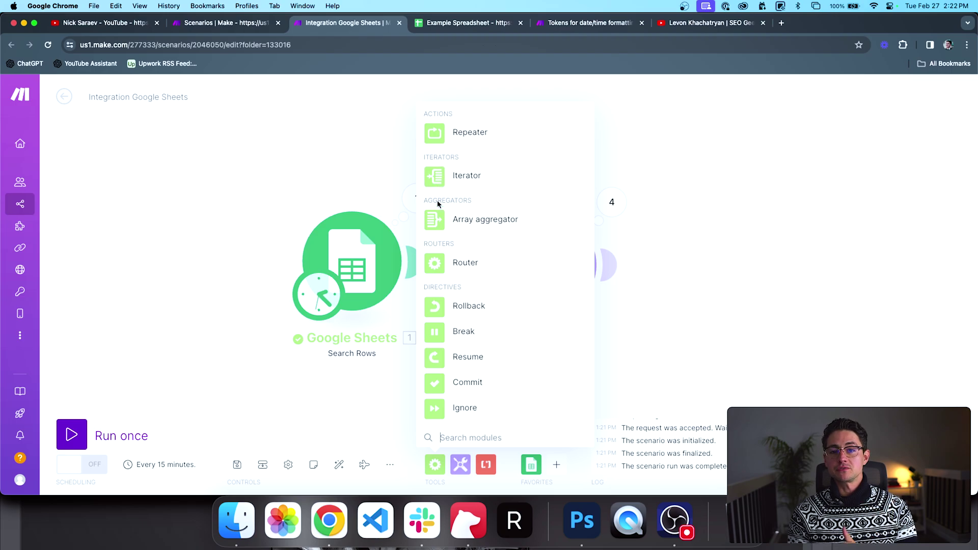
Step: Dismiss the flow control list and reposition the canvas around the Google Sheets and Tools modules
{"action": "left_click", "coordinate": [662, 199]}
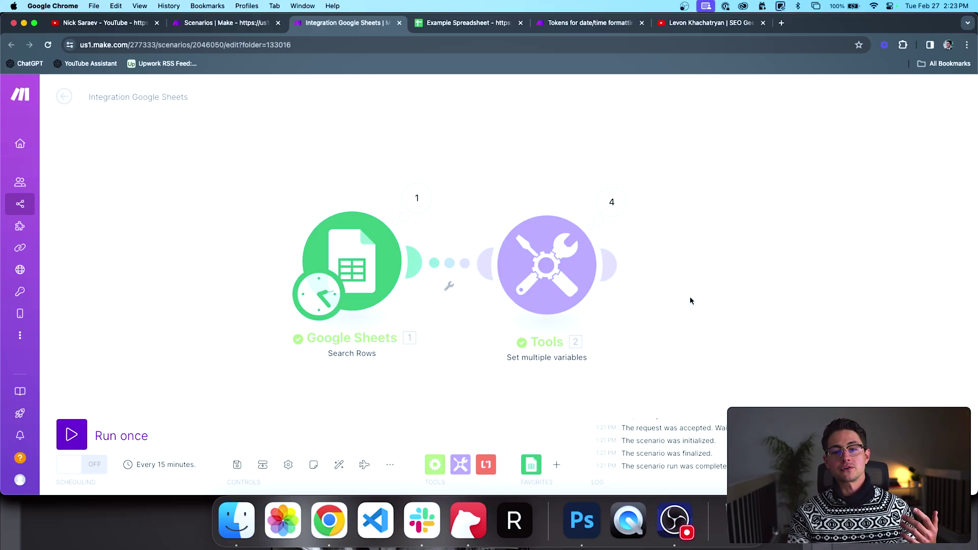
{"action": "scroll", "coordinate": [692, 296], "scroll_direction": "down", "scroll_amount": 3}
{"action": "left_click_drag", "start_coordinate": [706, 300], "coordinate": [607, 296]}
{"action": "scroll", "coordinate": [646, 296], "scroll_direction": "down", "scroll_amount": 3}
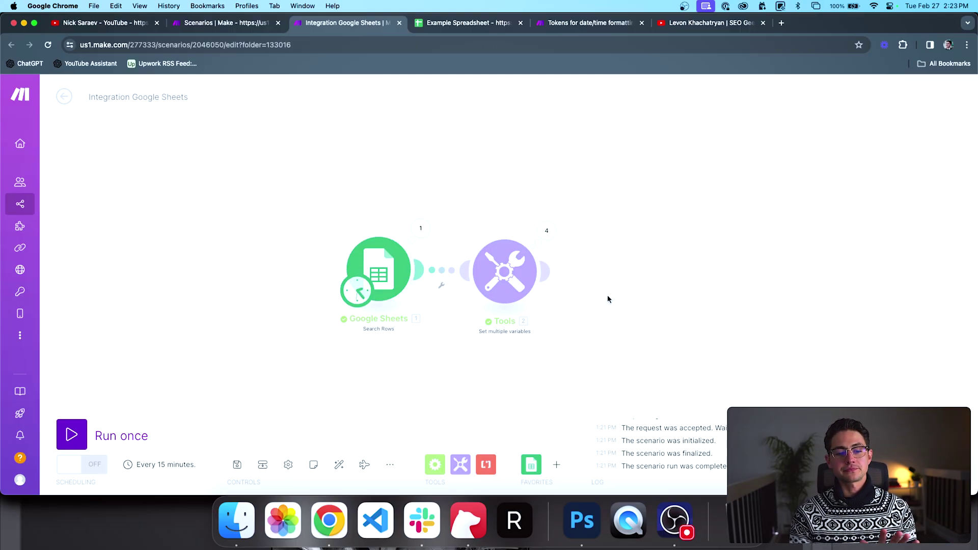
{"action": "left_click_drag", "start_coordinate": [593, 325], "coordinate": [586, 325]}
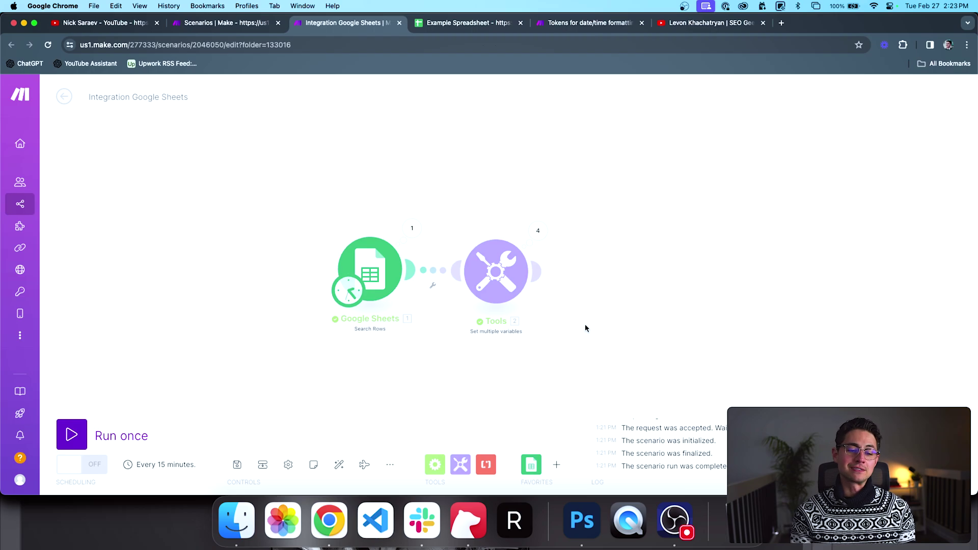
{"action": "scroll", "coordinate": [585, 325], "scroll_direction": "down", "scroll_amount": 1}
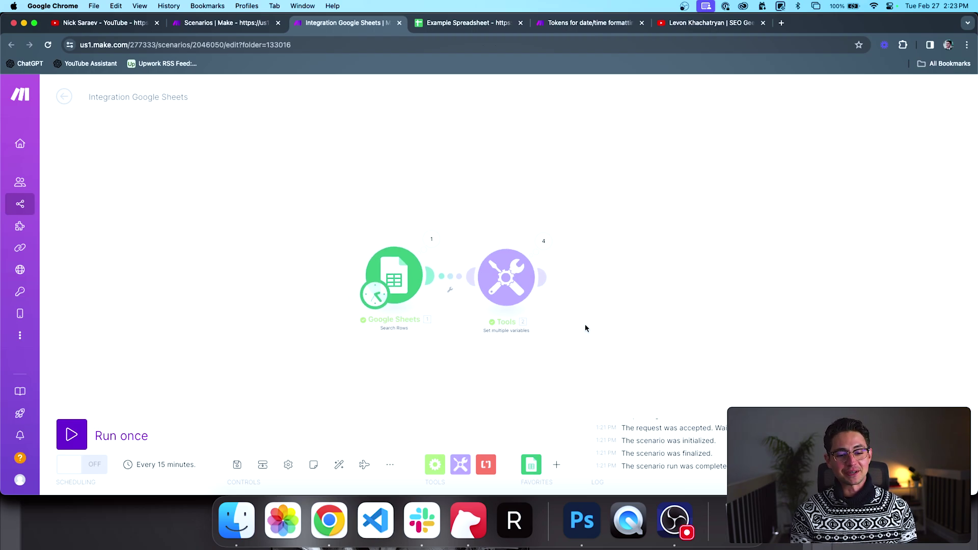
{"action": "scroll", "coordinate": [512, 316], "scroll_direction": "up", "scroll_amount": 2}
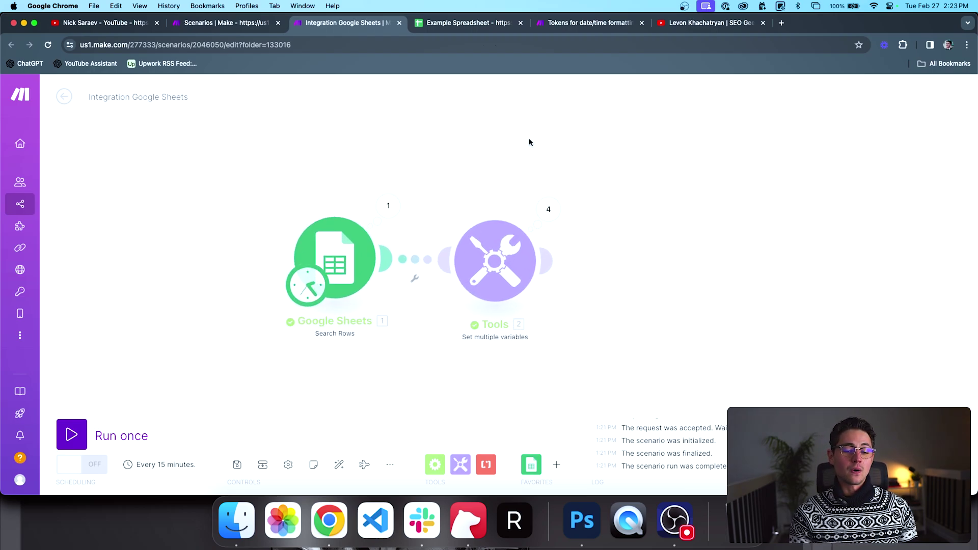
{"action": "left_click", "coordinate": [548, 209]}
{"action": "left_click", "coordinate": [452, 194]}
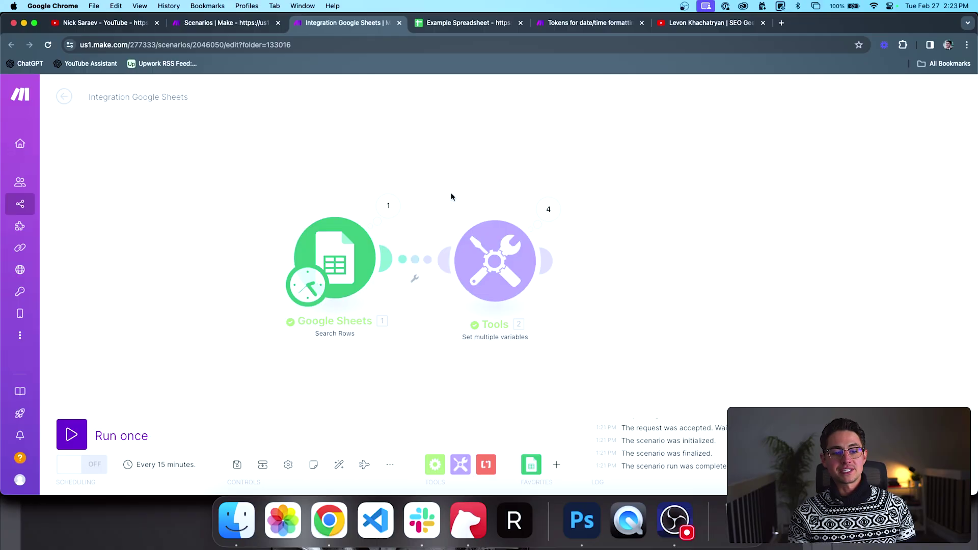
{"action": "left_click", "coordinate": [389, 206]}
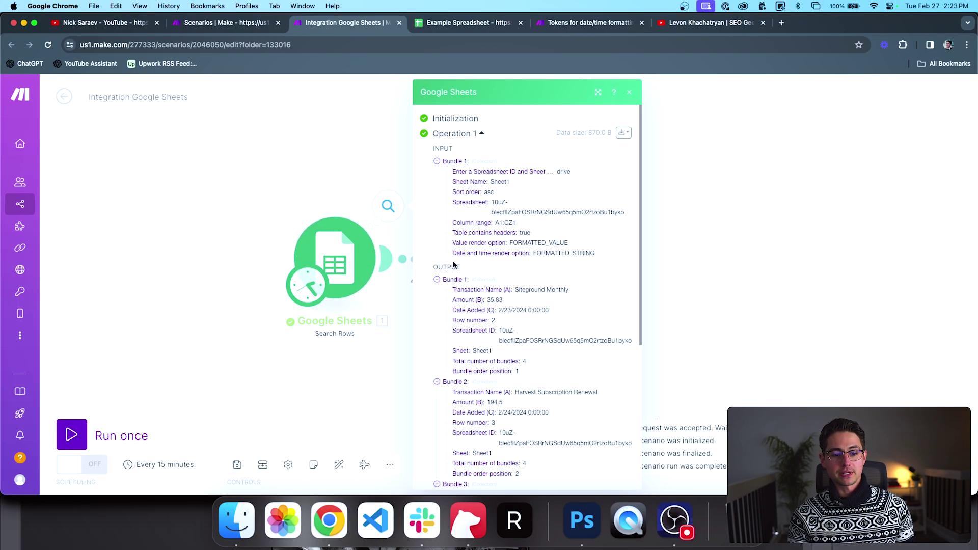
{"action": "scroll", "coordinate": [467, 275], "scroll_direction": "down", "scroll_amount": 5}
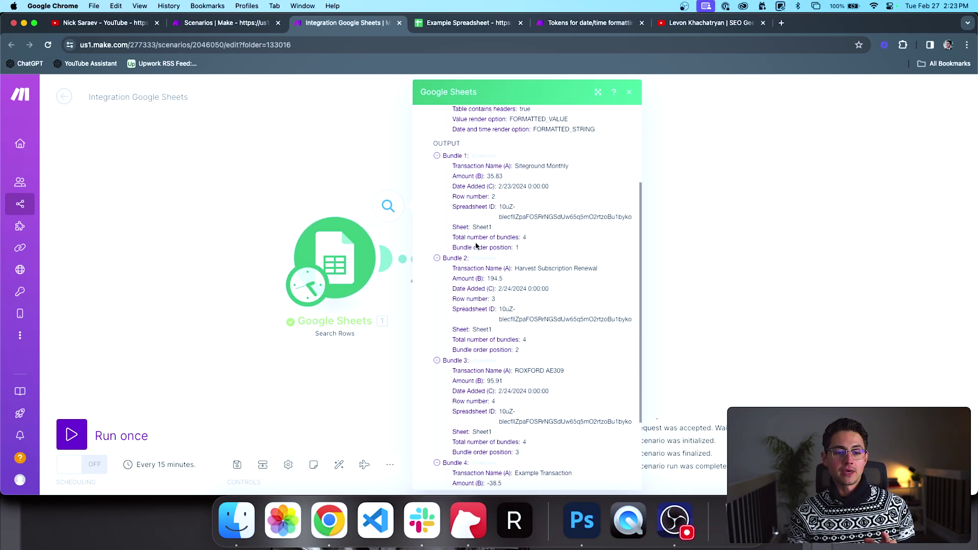
{"action": "scroll", "coordinate": [476, 244], "scroll_direction": "down", "scroll_amount": 1}
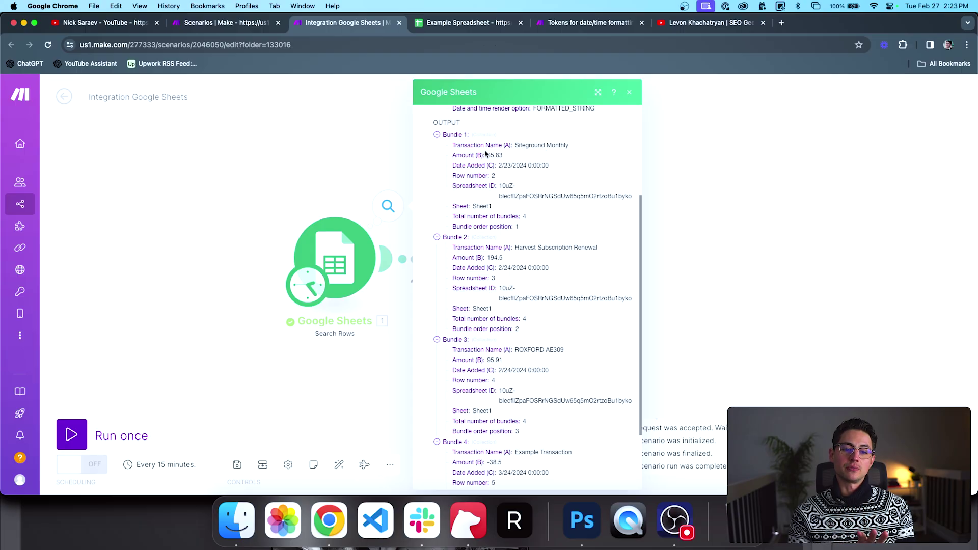
{"action": "double_click", "coordinate": [496, 158]}
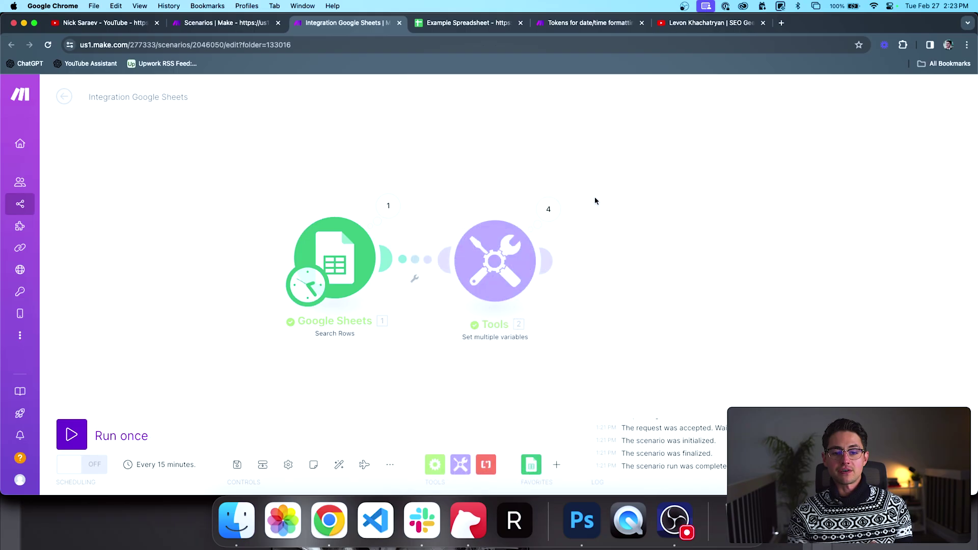
{"action": "left_click", "coordinate": [619, 273]}
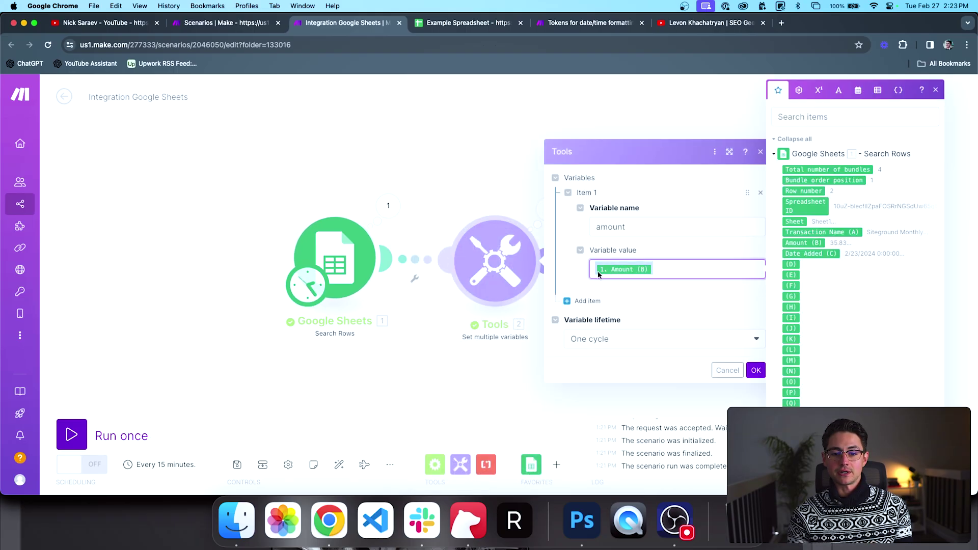
{"action": "left_click", "coordinate": [539, 204]}
{"action": "left_click", "coordinate": [547, 208]}
{"action": "left_click", "coordinate": [640, 190]}
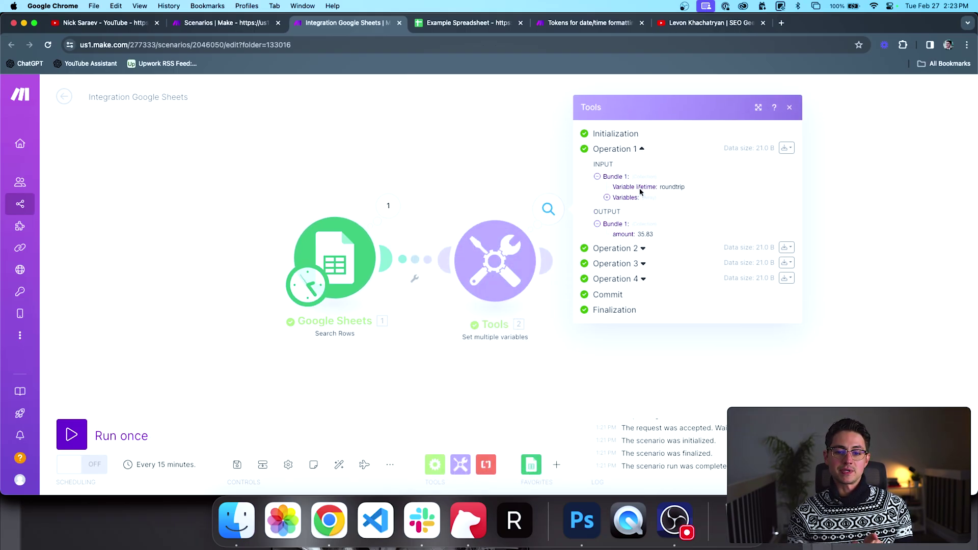
{"action": "left_click", "coordinate": [642, 248]}
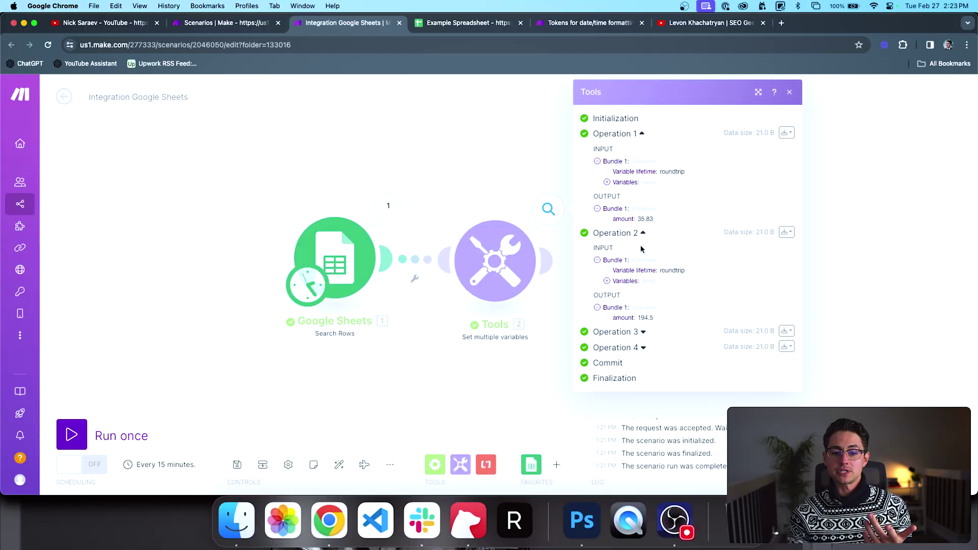
{"action": "left_click", "coordinate": [643, 332]}
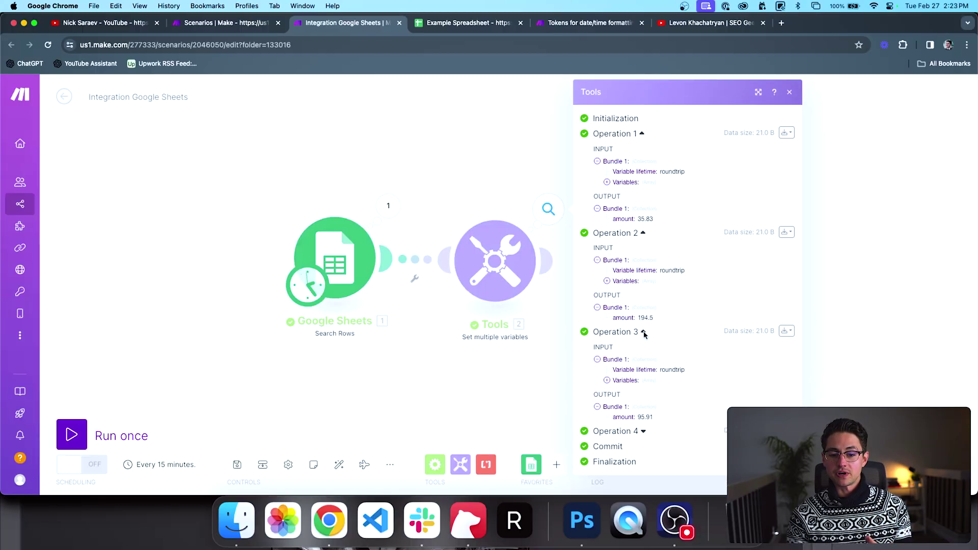
{"action": "left_click", "coordinate": [644, 431]}
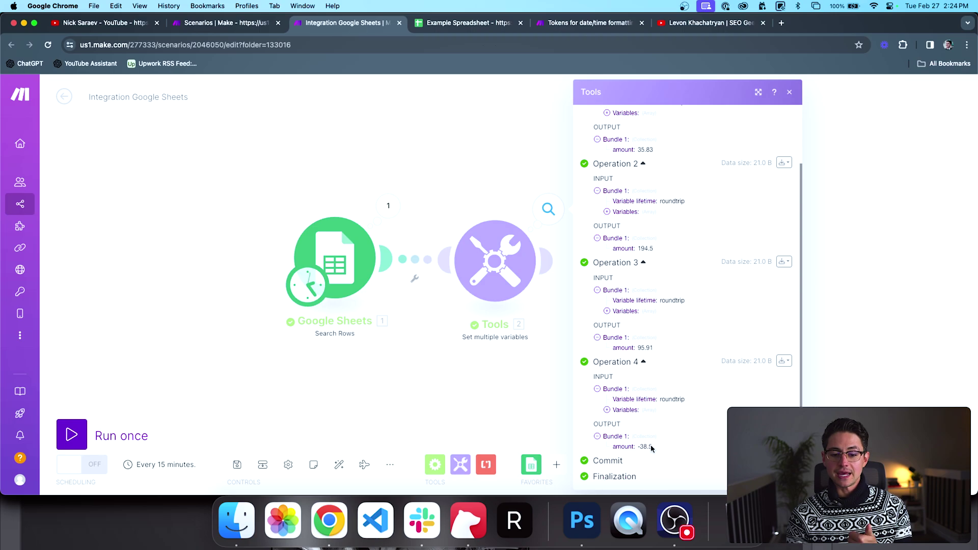
{"action": "left_click", "coordinate": [523, 371]}
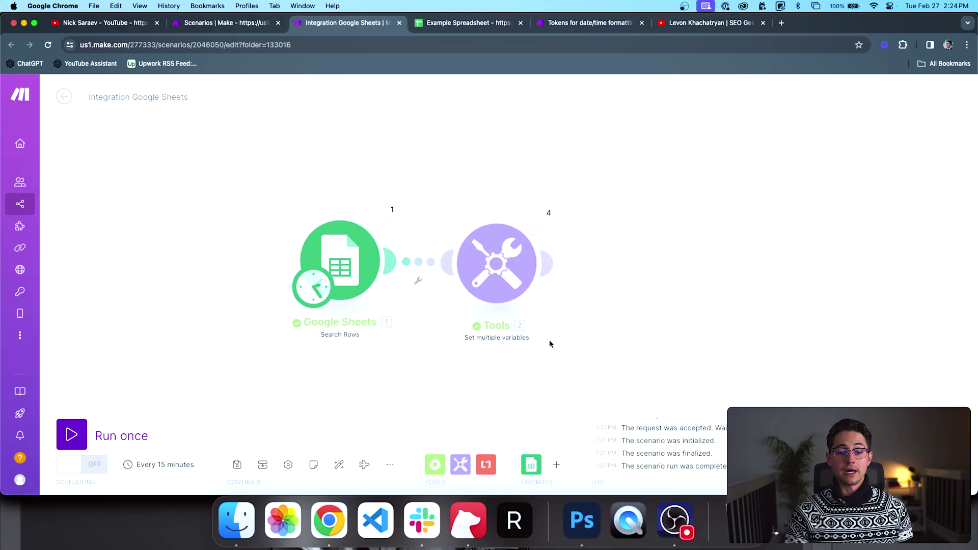
Step: Paste a copy of the Tools module and change its variable to 'double' = Amount (B) * 2
{"action": "scroll", "coordinate": [566, 272], "scroll_direction": "down", "scroll_amount": 2}
{"action": "key", "text": "ctrl+v"}
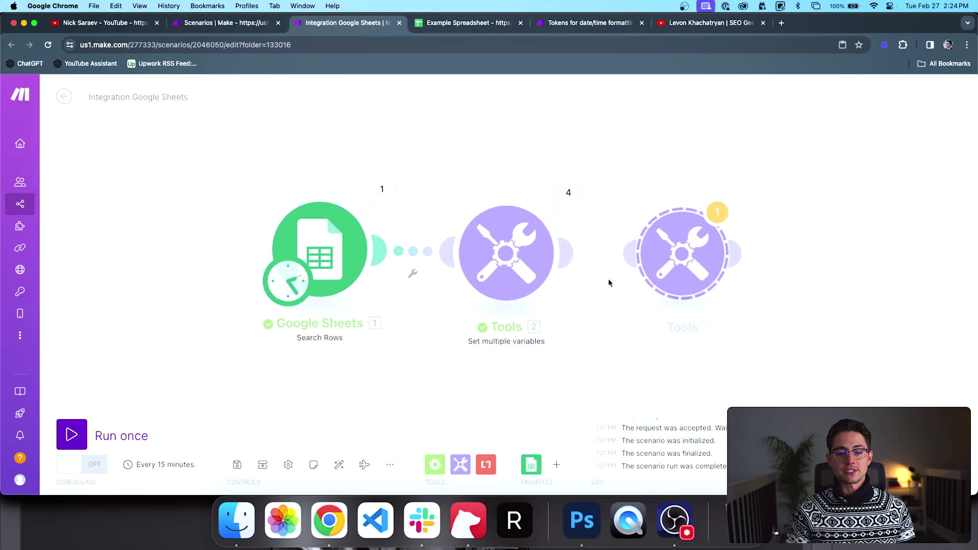
{"action": "left_click", "coordinate": [684, 262]}
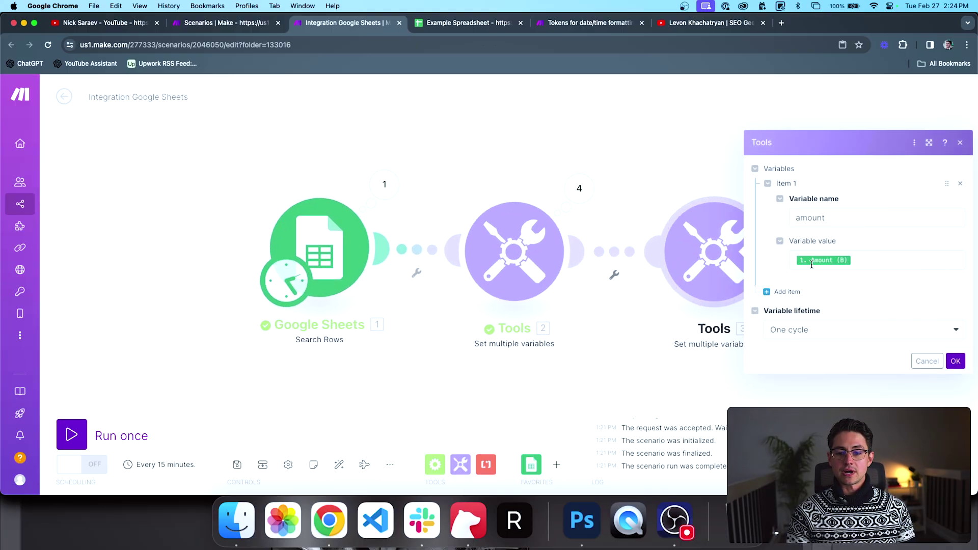
{"action": "left_click", "coordinate": [861, 257]}
{"action": "double_click", "coordinate": [856, 222]}
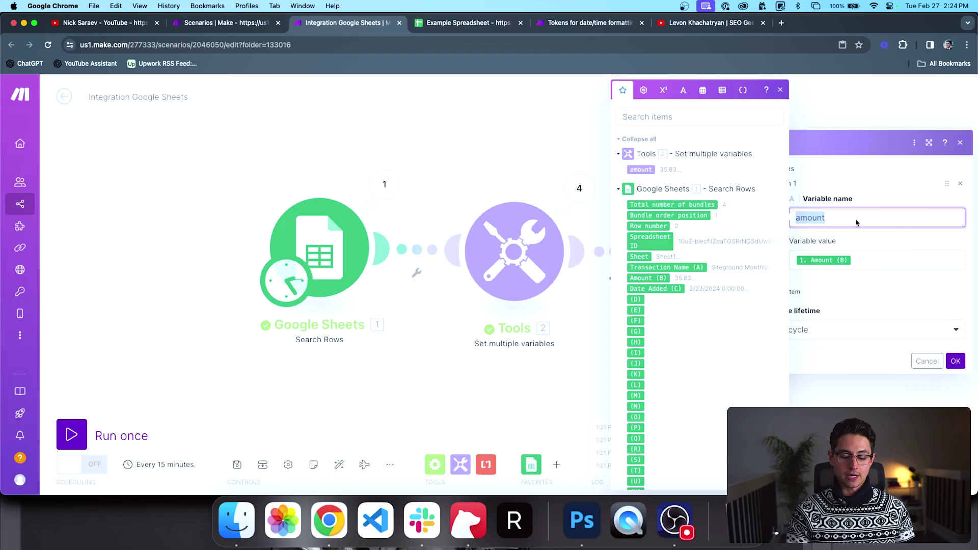
{"action": "type", "text": "double"}
{"action": "key", "text": "Tab"}
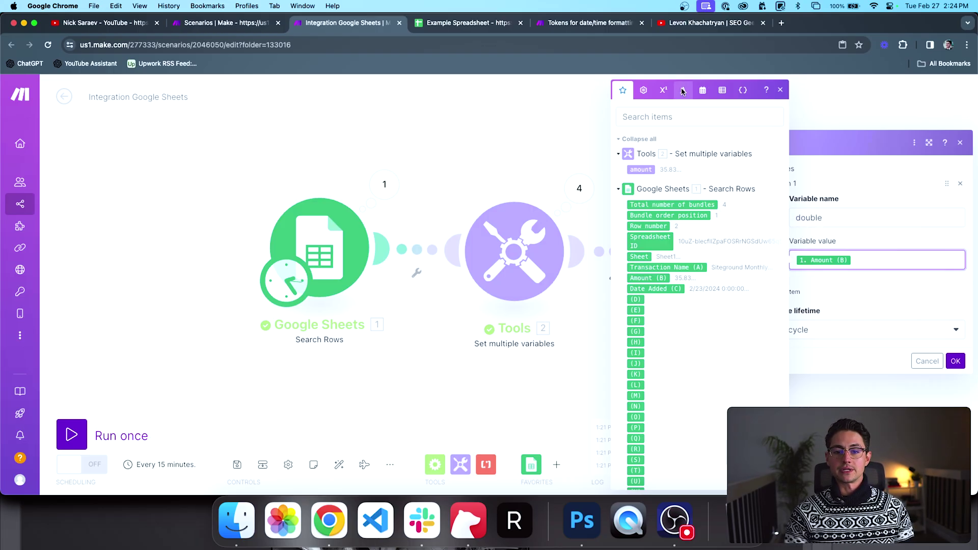
{"action": "left_click", "coordinate": [663, 91]}
{"action": "left_click", "coordinate": [622, 317]}
{"action": "type", "text": "2"}
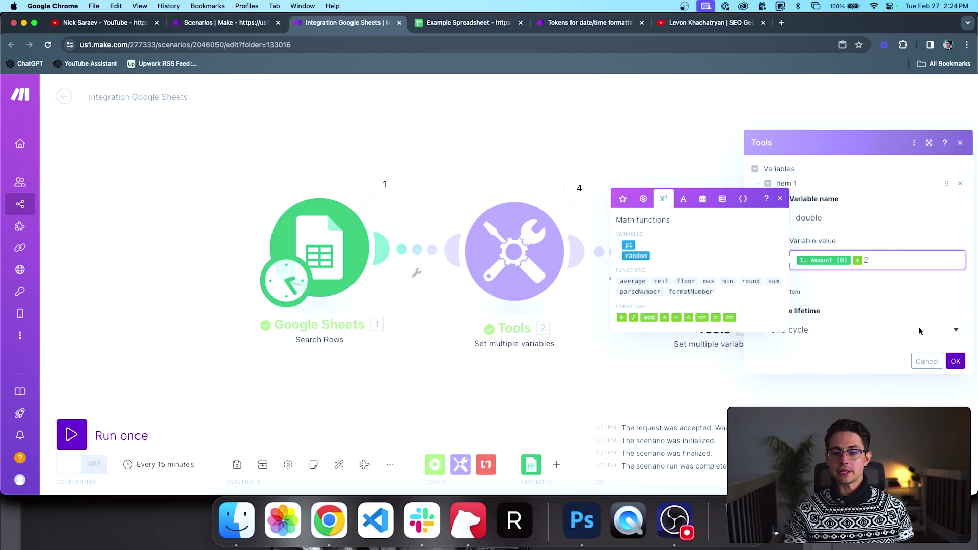
{"action": "left_click", "coordinate": [955, 361]}
Step: Run the scenario once and check the outputs of Google Sheets and both Tools modules
{"action": "left_click", "coordinate": [71, 434]}
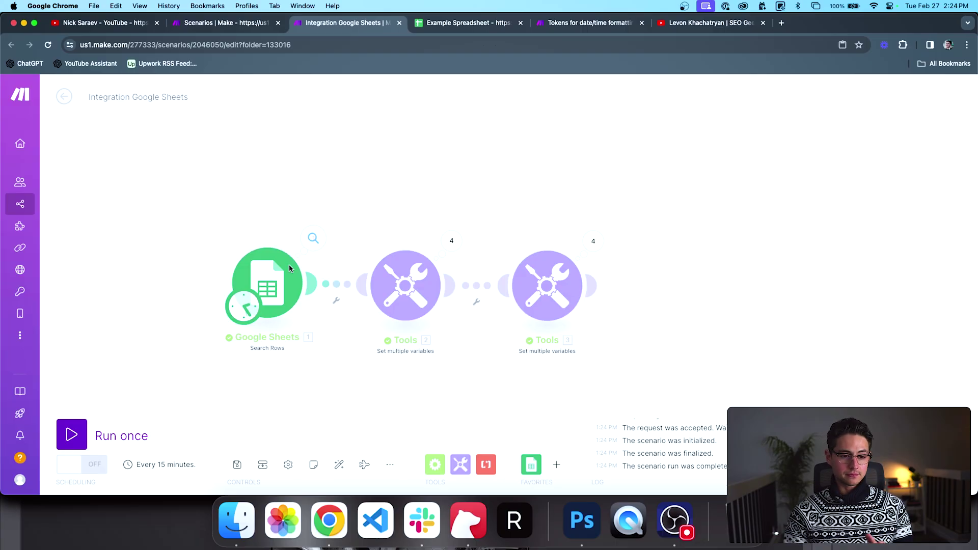
{"action": "left_click", "coordinate": [312, 239]}
{"action": "left_click", "coordinate": [251, 189]}
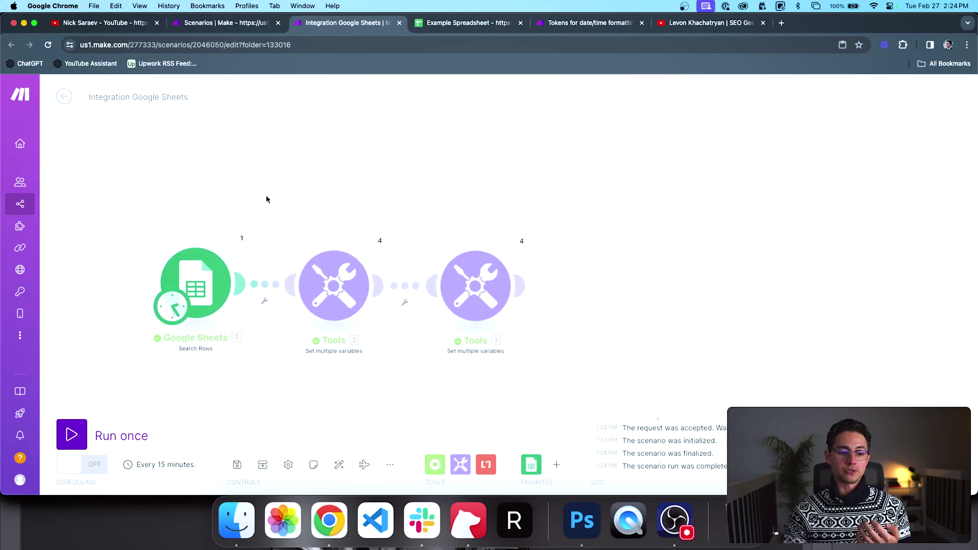
{"action": "left_click", "coordinate": [386, 244]}
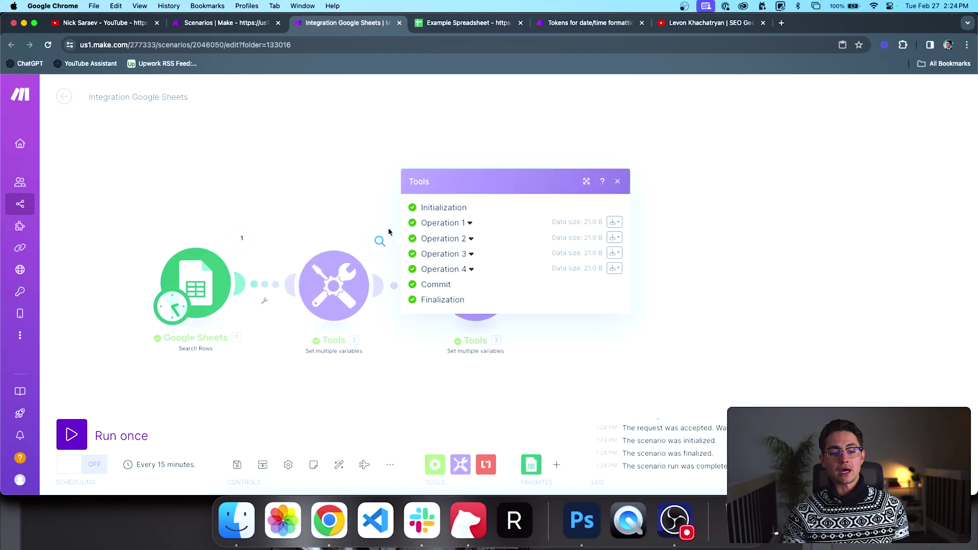
{"action": "left_click", "coordinate": [342, 225]}
{"action": "left_click", "coordinate": [521, 241]}
{"action": "left_click", "coordinate": [493, 204]}
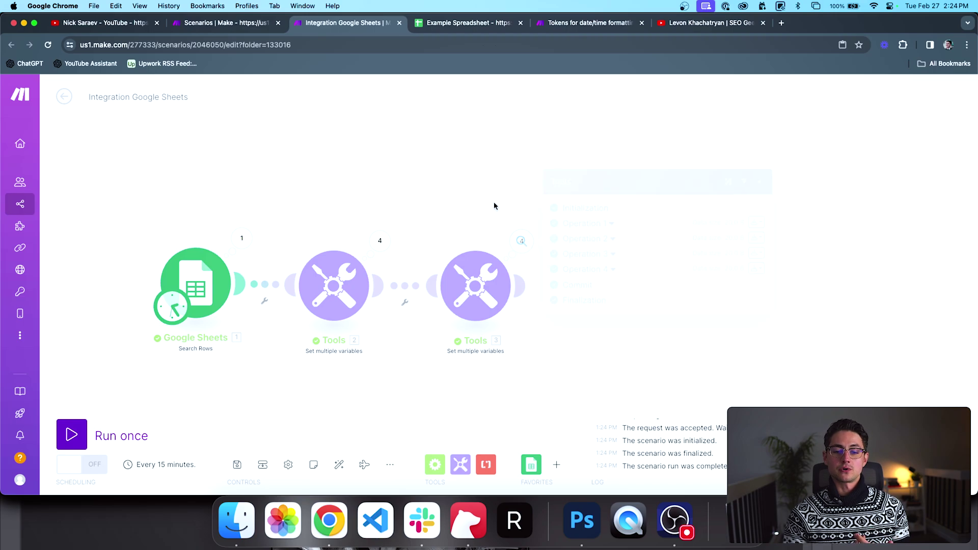
{"action": "scroll", "coordinate": [474, 265], "scroll_direction": "down", "scroll_amount": 4}
Step: Delete both Tools modules, move Google Sheets left, and add a fresh Set multiple variables module
{"action": "key", "text": "Delete"}
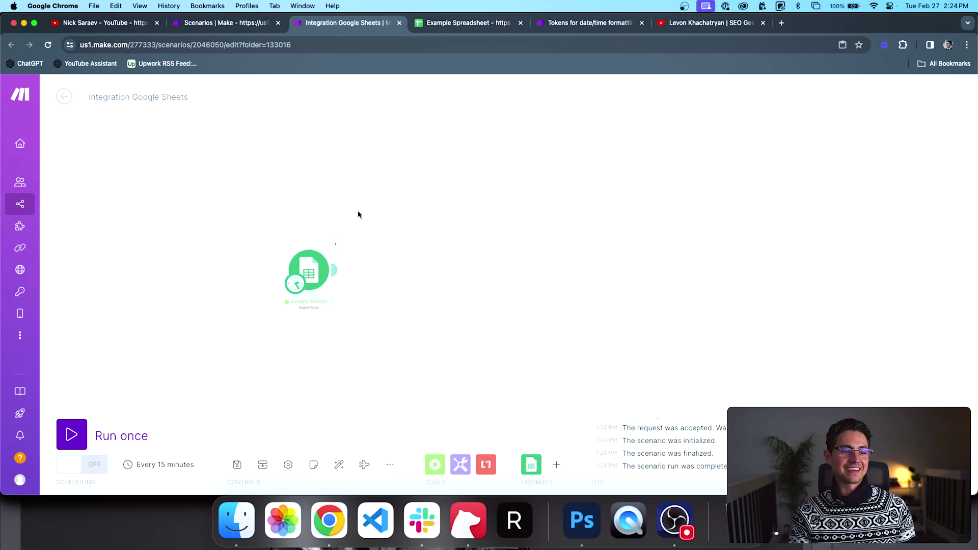
{"action": "scroll", "coordinate": [275, 260], "scroll_direction": "up", "scroll_amount": 3}
{"action": "left_click_drag", "start_coordinate": [261, 249], "coordinate": [308, 249]}
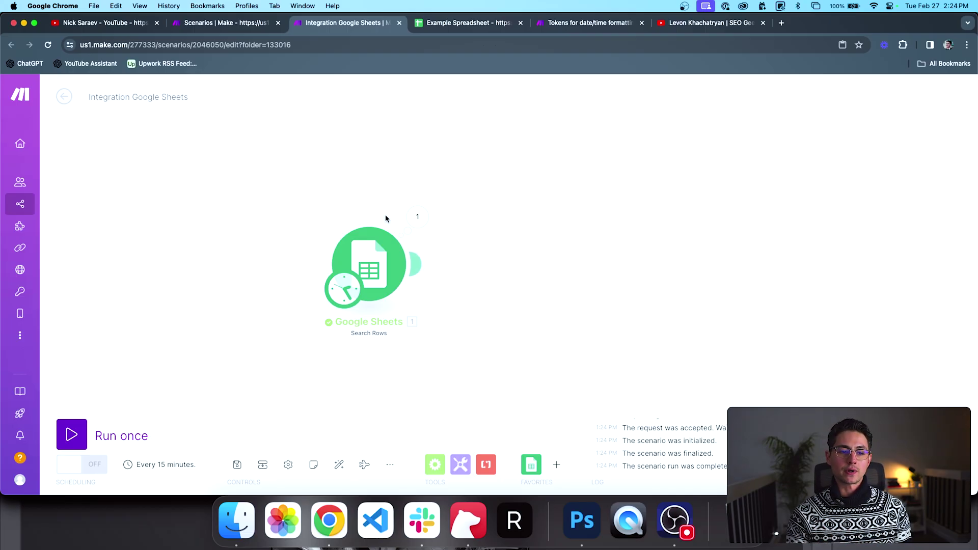
{"action": "left_click_drag", "start_coordinate": [365, 243], "coordinate": [180, 228]}
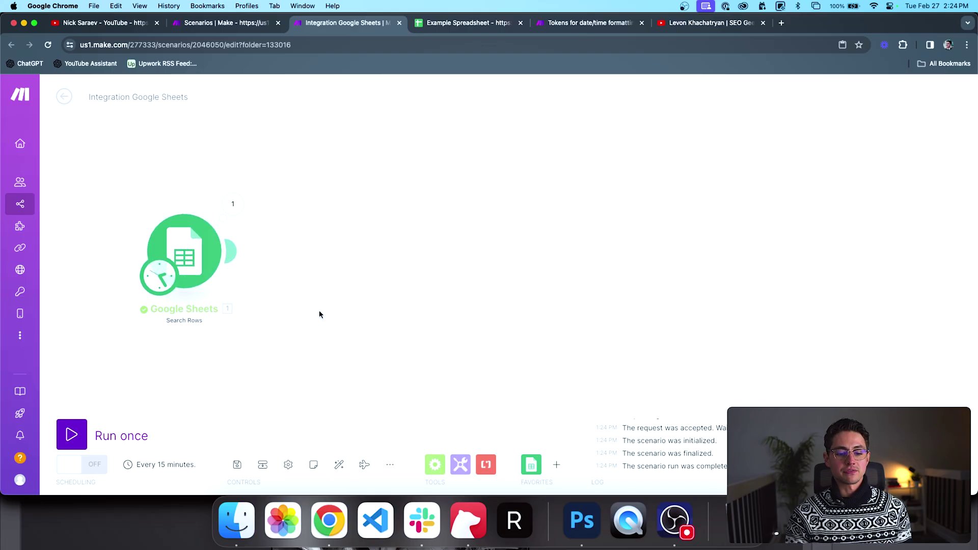
{"action": "left_click", "coordinate": [460, 464]}
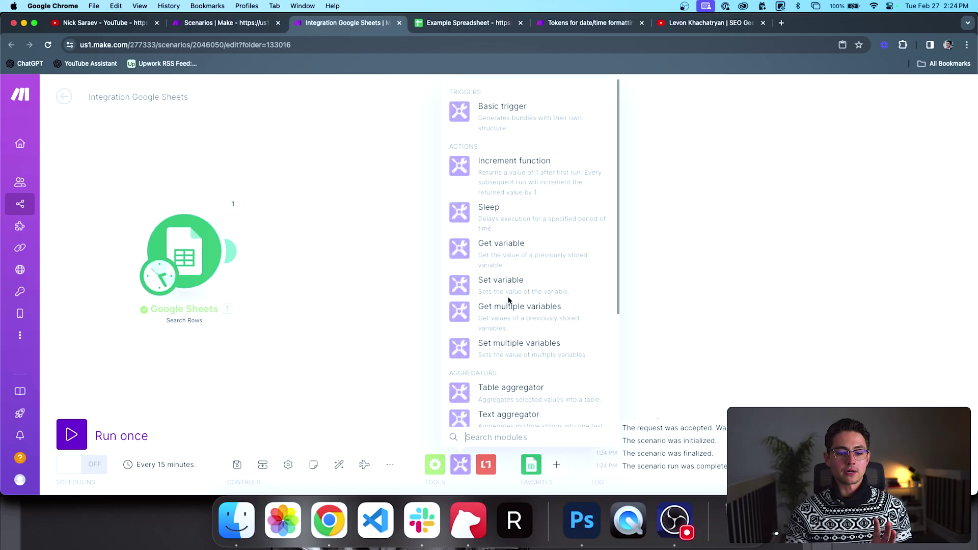
{"action": "left_click", "coordinate": [511, 325]}
Step: Unlink the Tools module from Google Sheets and make it the scenario's starting module
{"action": "left_click", "coordinate": [334, 255]}
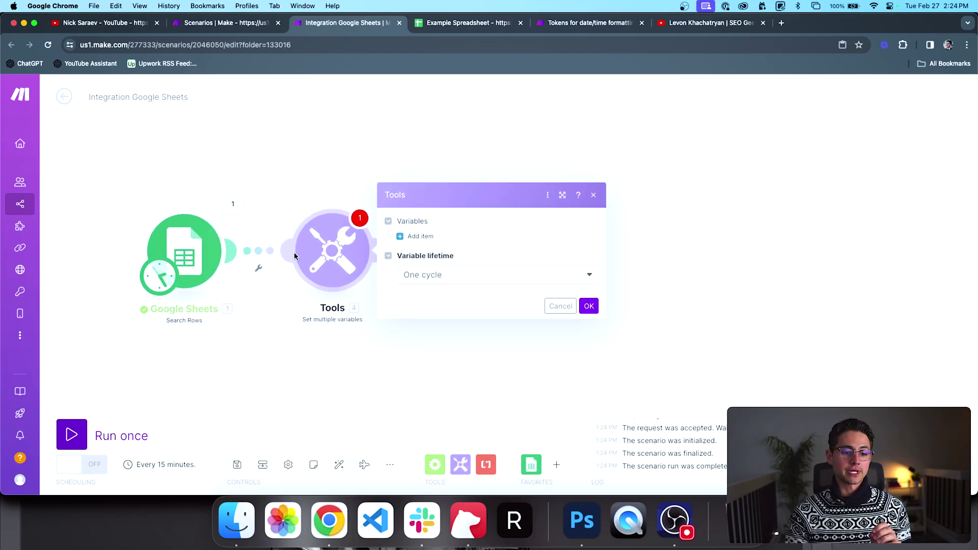
{"action": "right_click", "coordinate": [270, 252]}
{"action": "left_click", "coordinate": [293, 277]}
{"action": "key", "text": "Escape"}
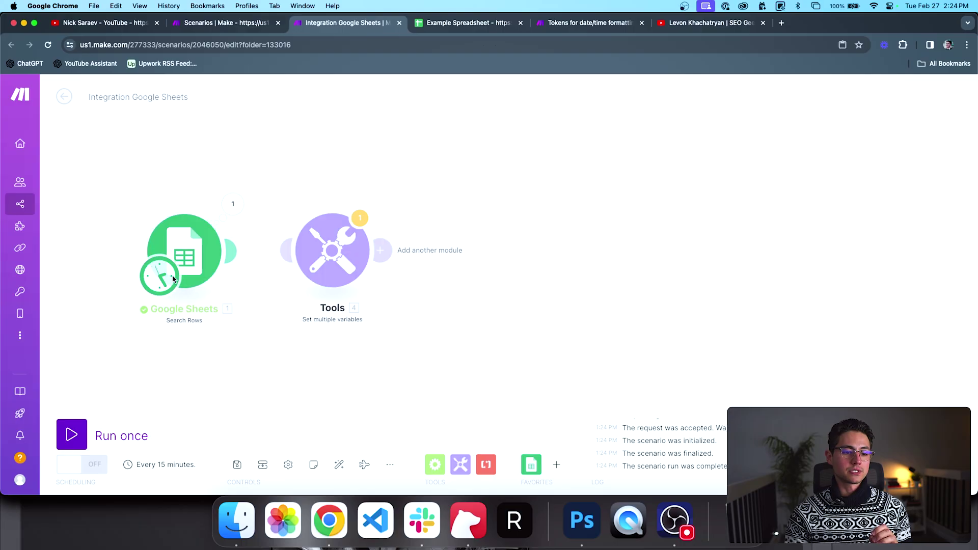
{"action": "left_click", "coordinate": [341, 276]}
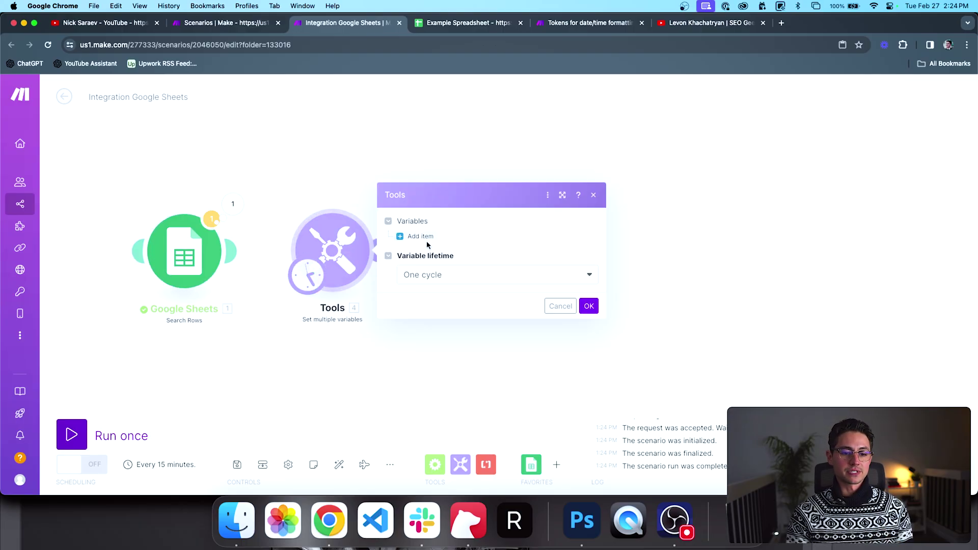
Step: Add variable exampleArray set to split() of a comma-separated list of three names, and confirm
{"action": "left_click", "coordinate": [421, 236]}
{"action": "type", "text": "examplearray"}
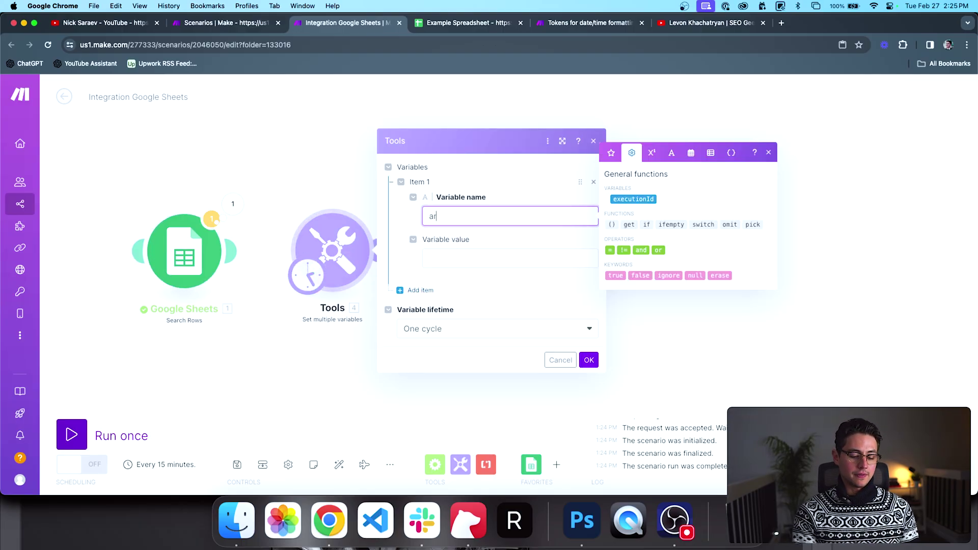
{"action": "key", "text": "Left"}
{"action": "key", "text": "Left"}
{"action": "key", "text": "Left"}
{"action": "key", "text": "Left"}
{"action": "key", "text": "BackSpace"}
{"action": "type", "text": "A"}
{"action": "key", "text": "Tab"}
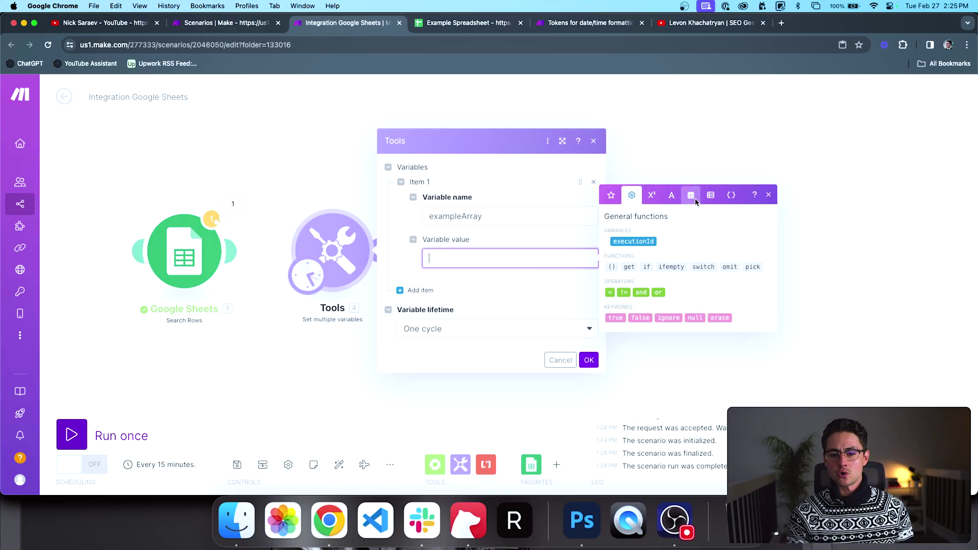
{"action": "left_click", "coordinate": [710, 196]}
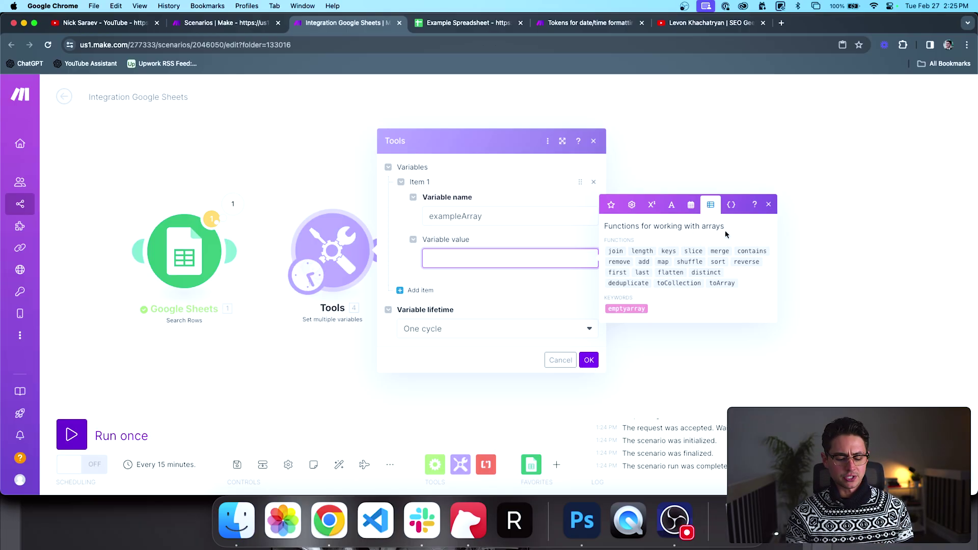
{"action": "type", "text": "split( "}
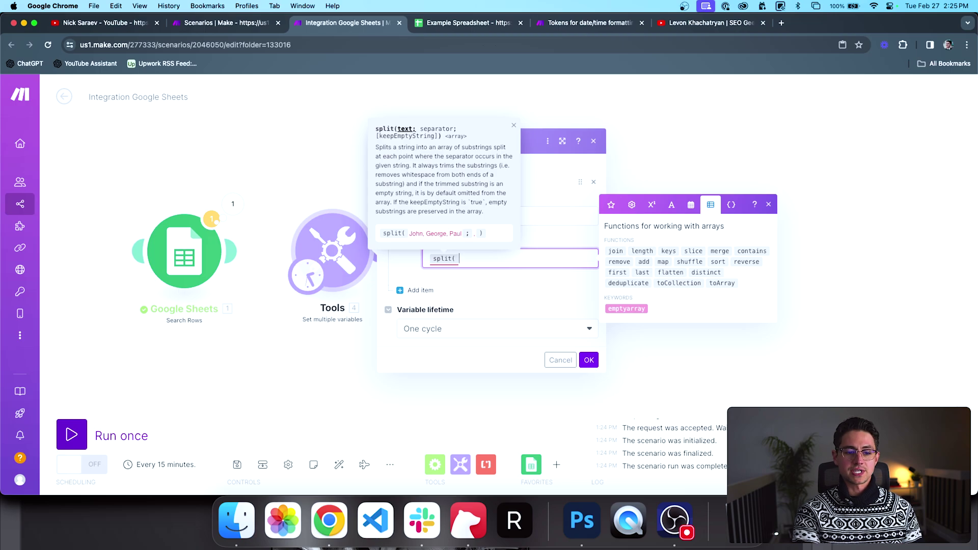
{"action": "type", "text": "John,George,Paul "}
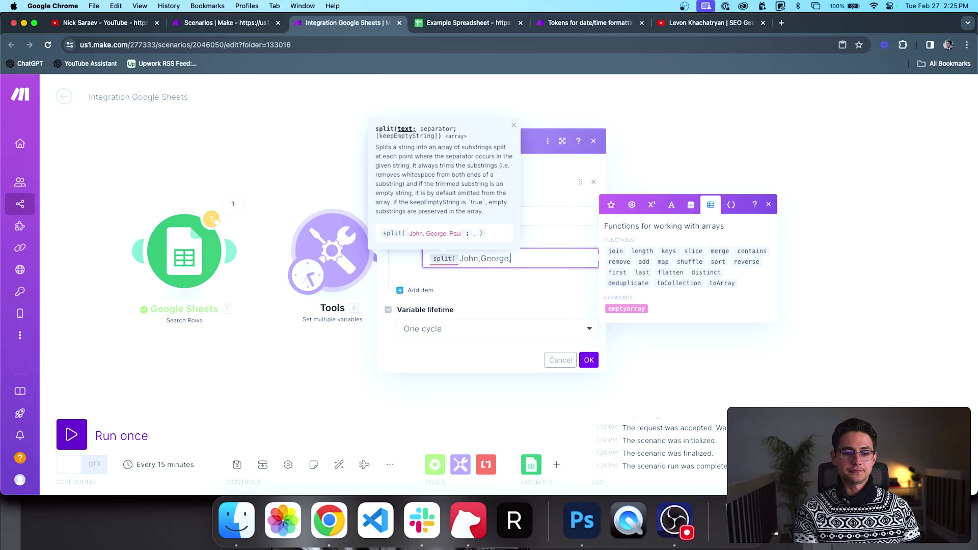
{"action": "type", "text": "; , )"}
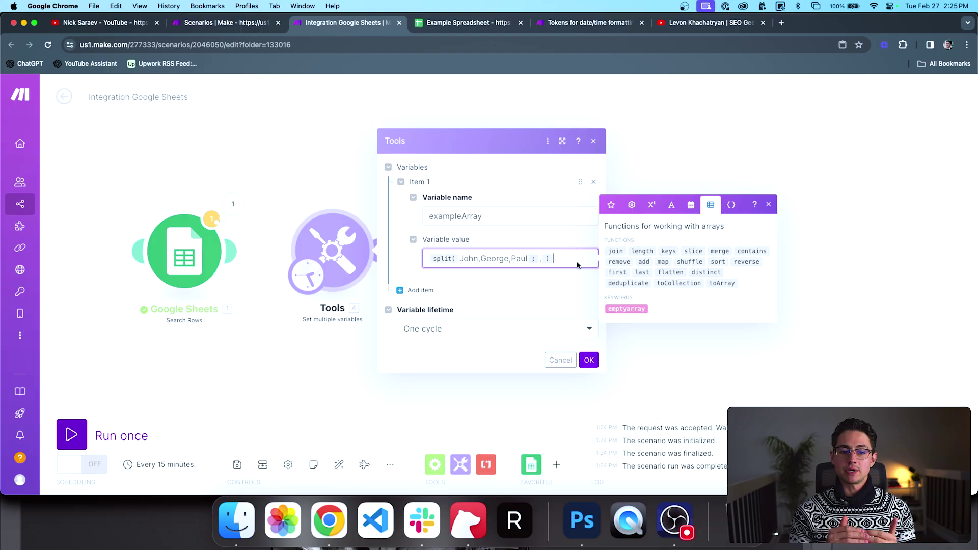
{"action": "left_click", "coordinate": [589, 360]}
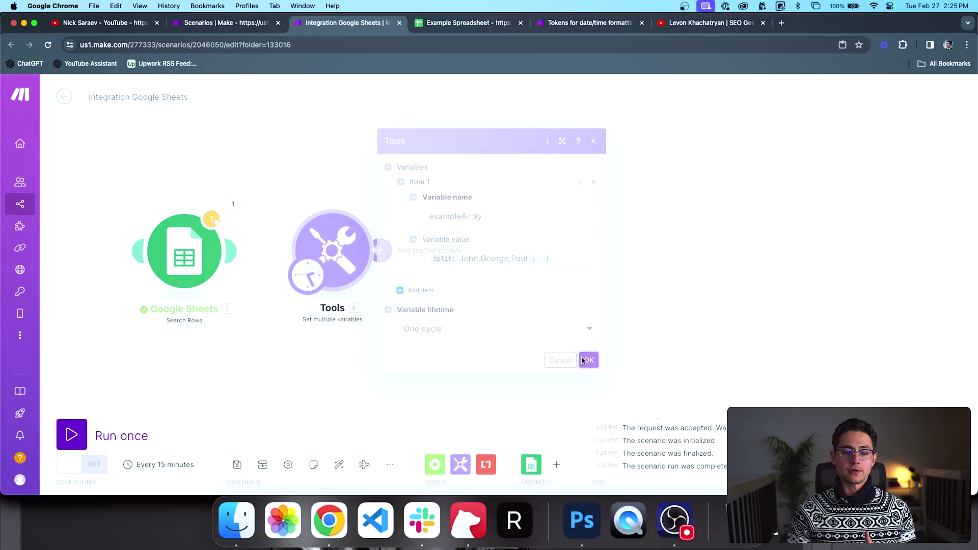
{"action": "left_click", "coordinate": [72, 435]}
{"action": "left_click", "coordinate": [673, 186]}
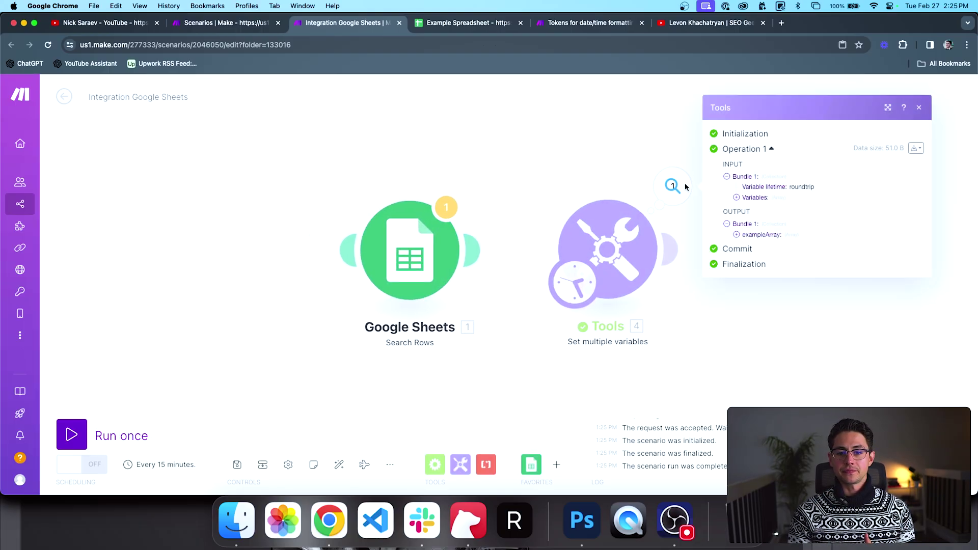
{"action": "left_click", "coordinate": [752, 198]}
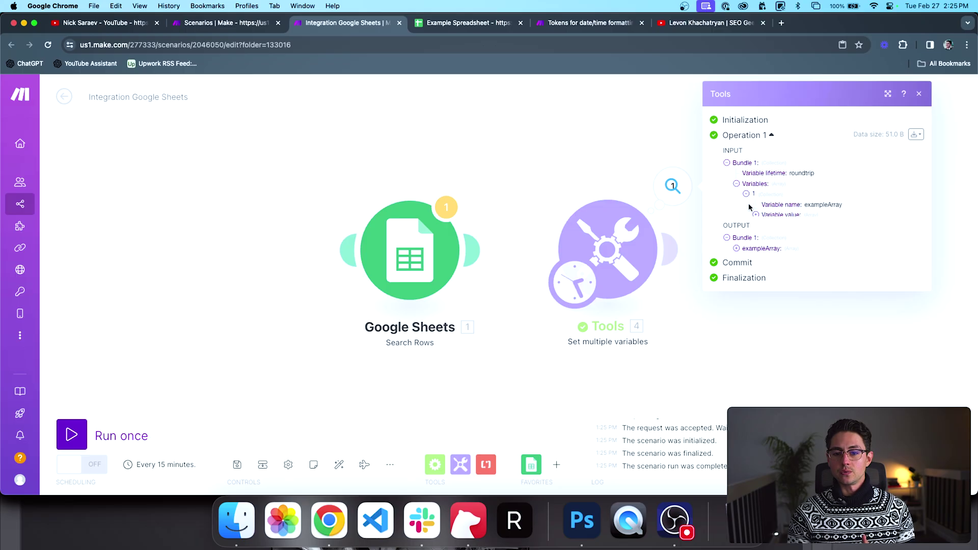
{"action": "left_click", "coordinate": [784, 213]}
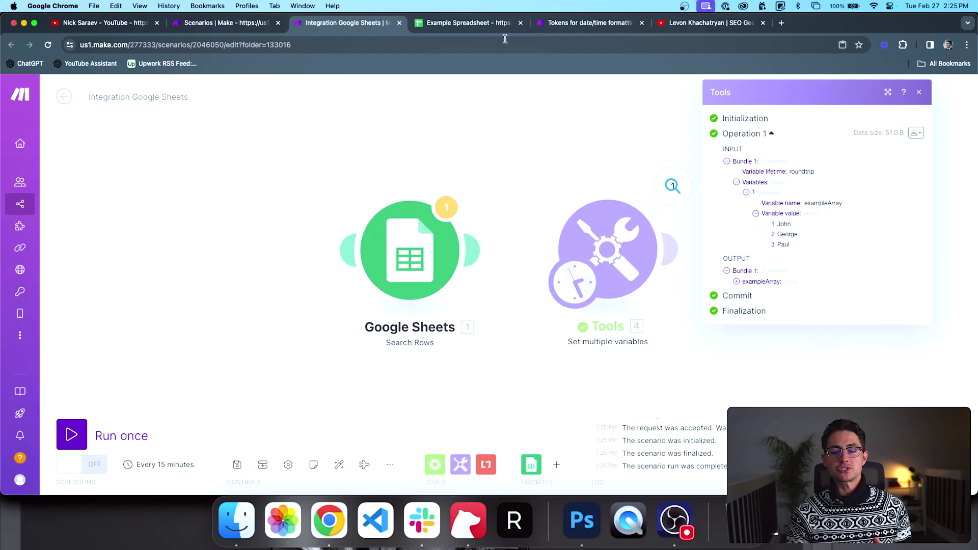
{"action": "left_click", "coordinate": [572, 142]}
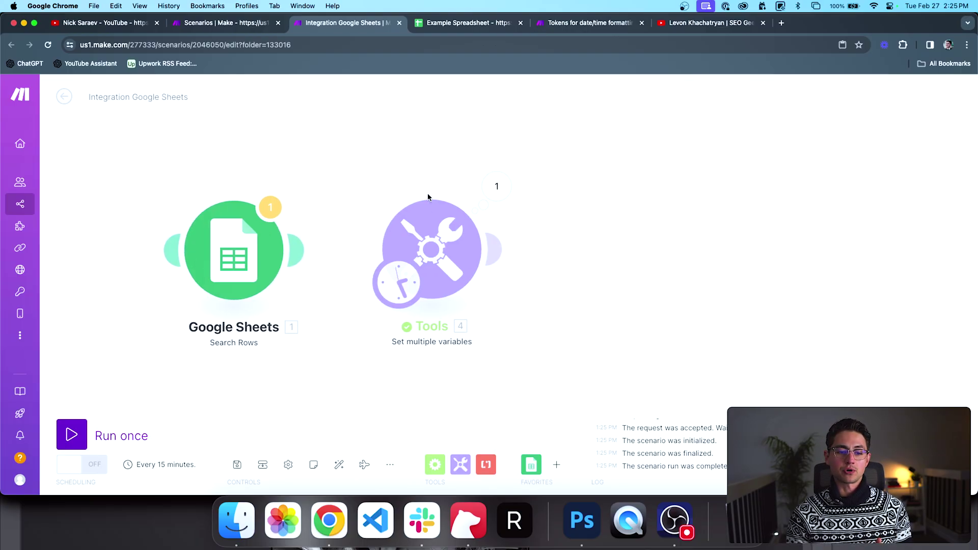
{"action": "left_click", "coordinate": [496, 185]}
{"action": "left_click", "coordinate": [579, 236]}
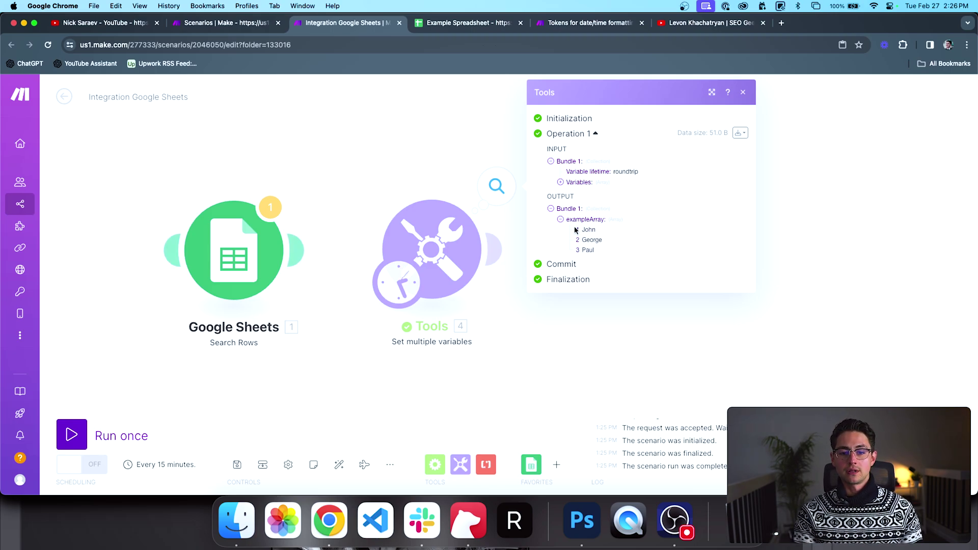
{"action": "left_click", "coordinate": [445, 151]}
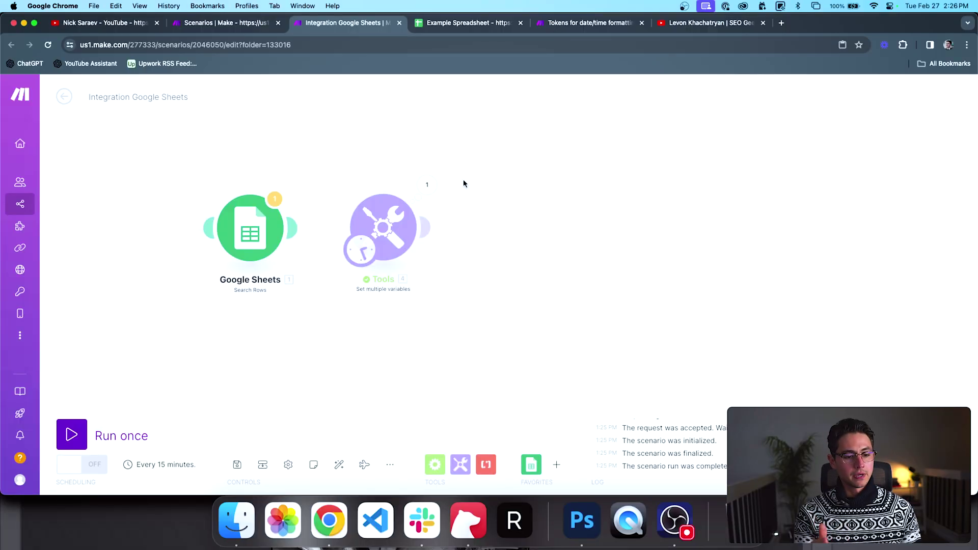
Step: Check the Tools module's operation output
{"action": "scroll", "coordinate": [469, 175], "scroll_direction": "right", "scroll_amount": 1}
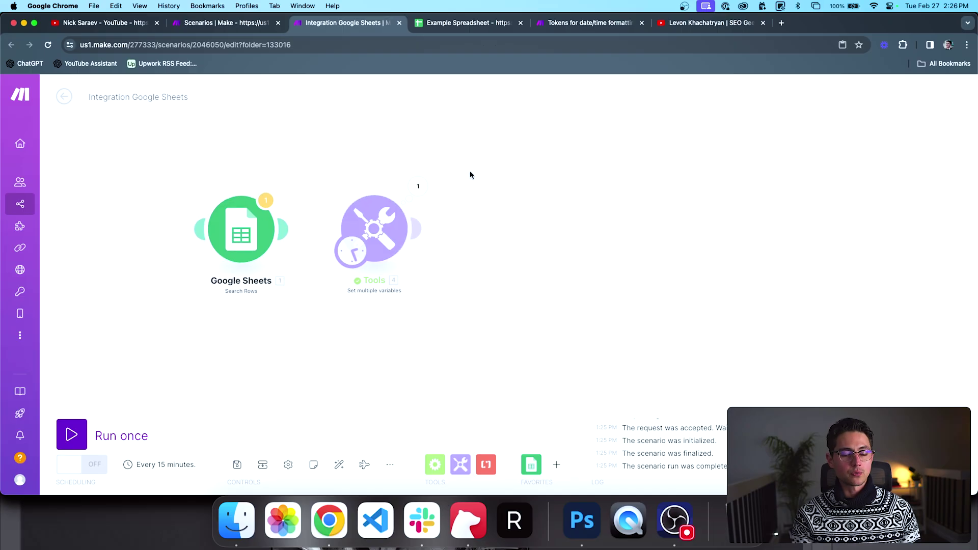
{"action": "scroll", "coordinate": [470, 175], "scroll_direction": "right", "scroll_amount": 1}
{"action": "left_click", "coordinate": [404, 192]}
{"action": "left_click", "coordinate": [357, 158]}
{"action": "scroll", "coordinate": [356, 158], "scroll_direction": "up", "scroll_amount": 2}
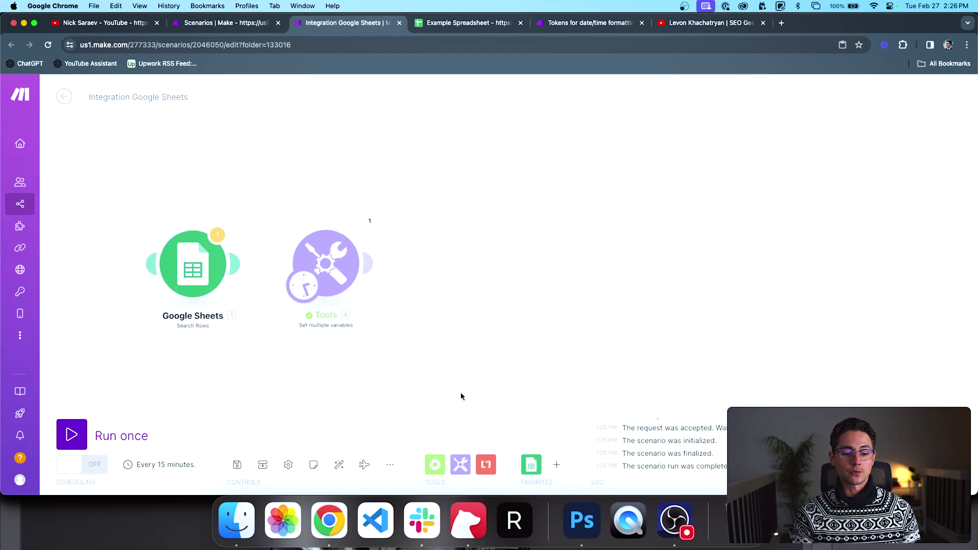
Step: Add an Iterator after the Tools module with its Array mapped to exampleArray[]
{"action": "left_click", "coordinate": [433, 466]}
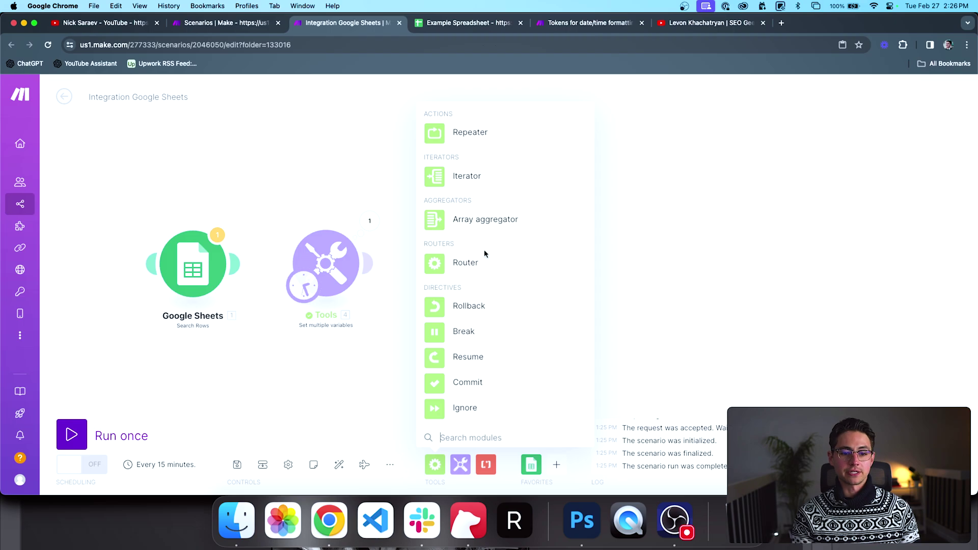
{"action": "left_click", "coordinate": [457, 178]}
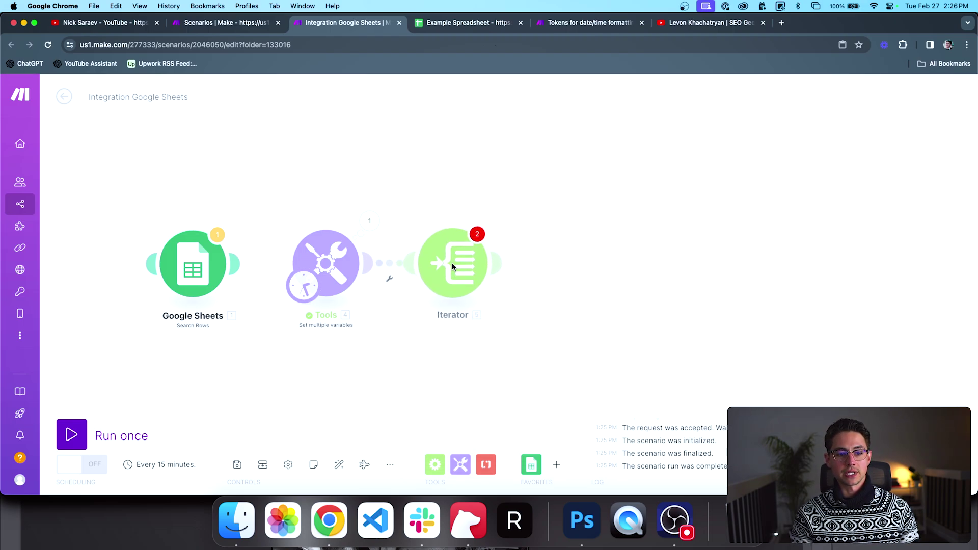
{"action": "left_click", "coordinate": [545, 274]}
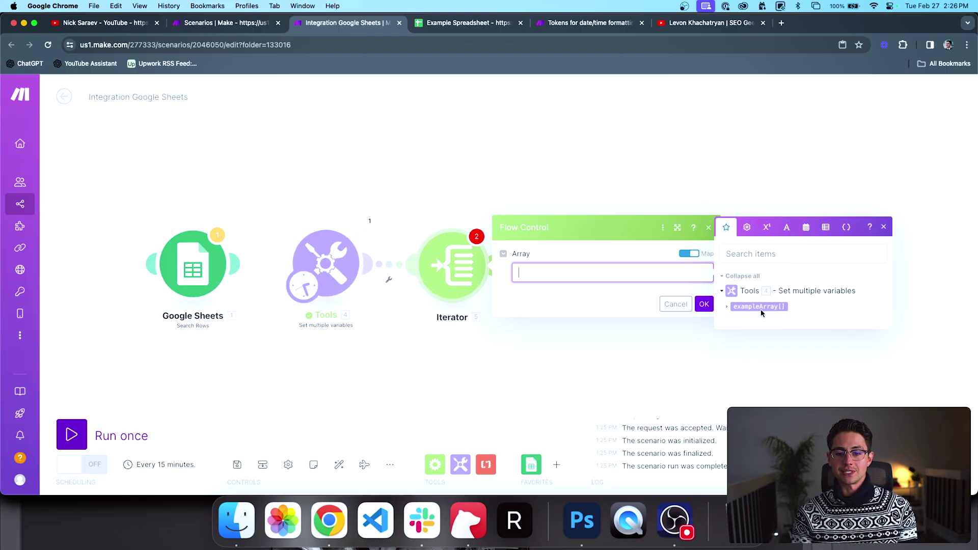
{"action": "left_click", "coordinate": [729, 306]}
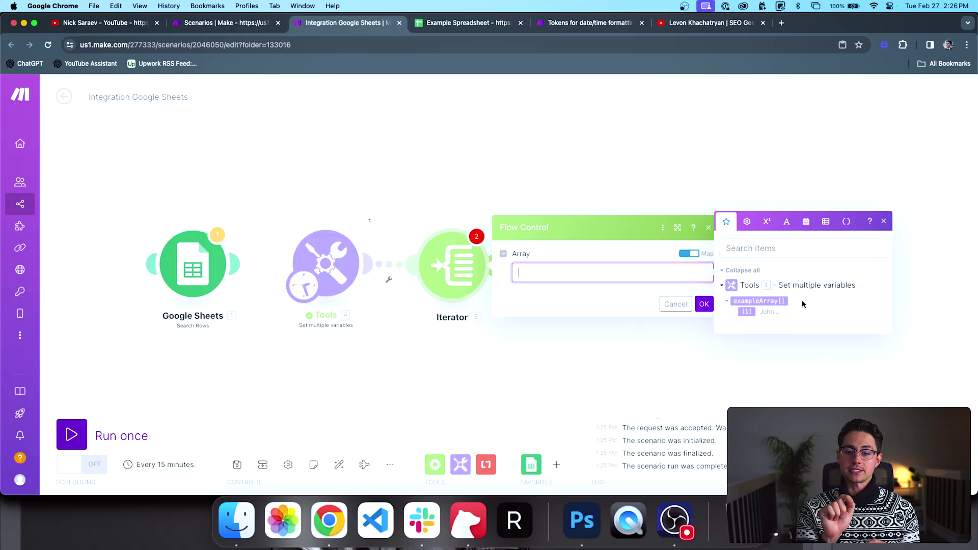
{"action": "left_click", "coordinate": [764, 300]}
{"action": "left_click", "coordinate": [704, 304]}
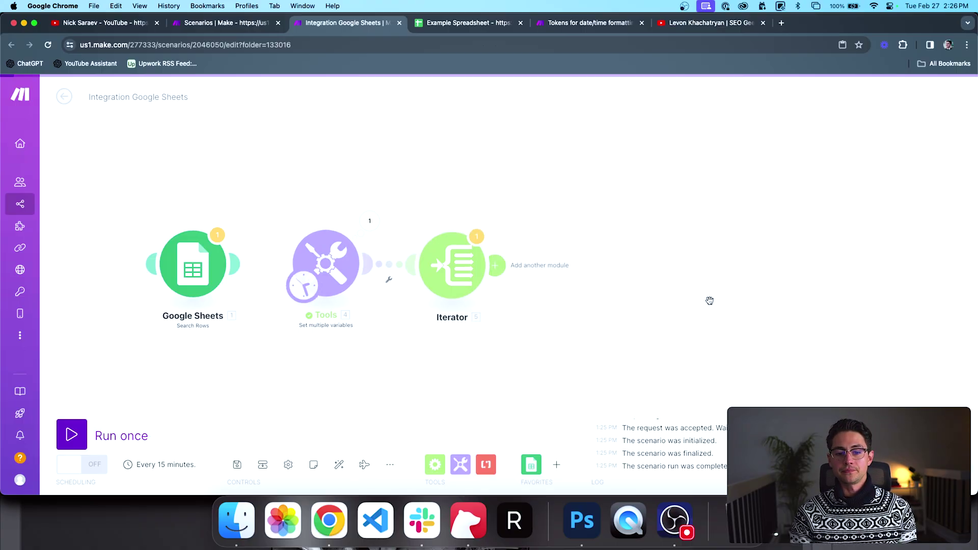
{"action": "left_click", "coordinate": [452, 463]}
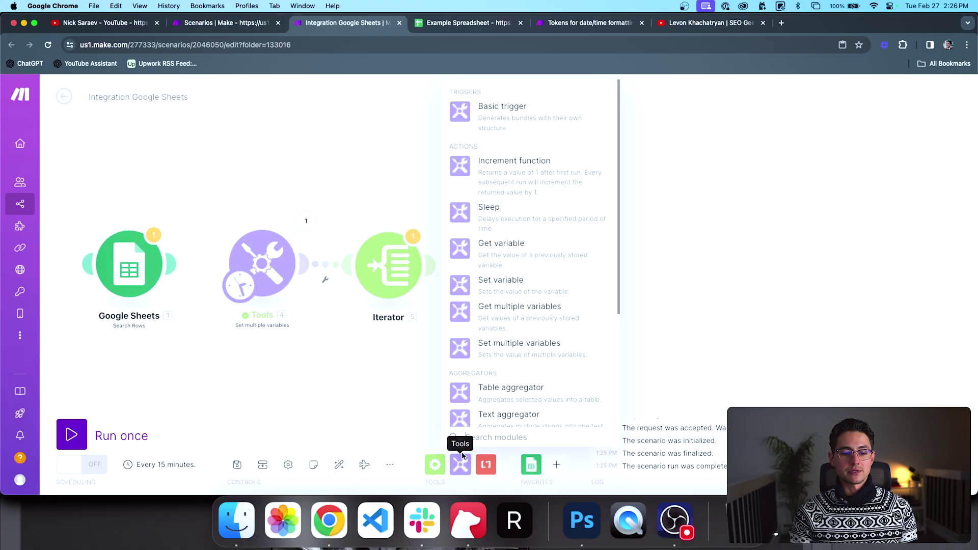
Step: Add a Set multiple variables module after the Iterator, setting exampleVariable to the Iterator's Value
{"action": "left_click", "coordinate": [518, 348]}
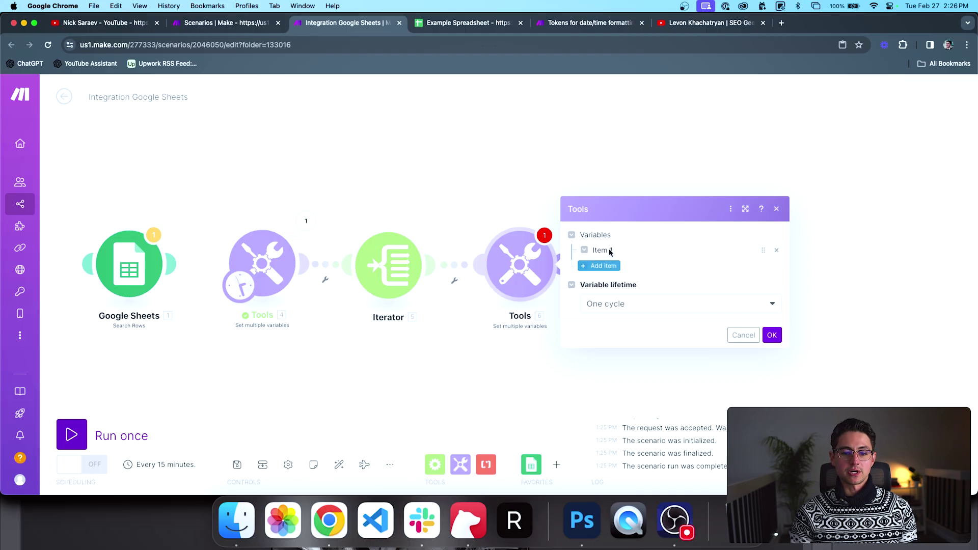
{"action": "left_click", "coordinate": [607, 249]}
{"action": "left_click", "coordinate": [656, 233]}
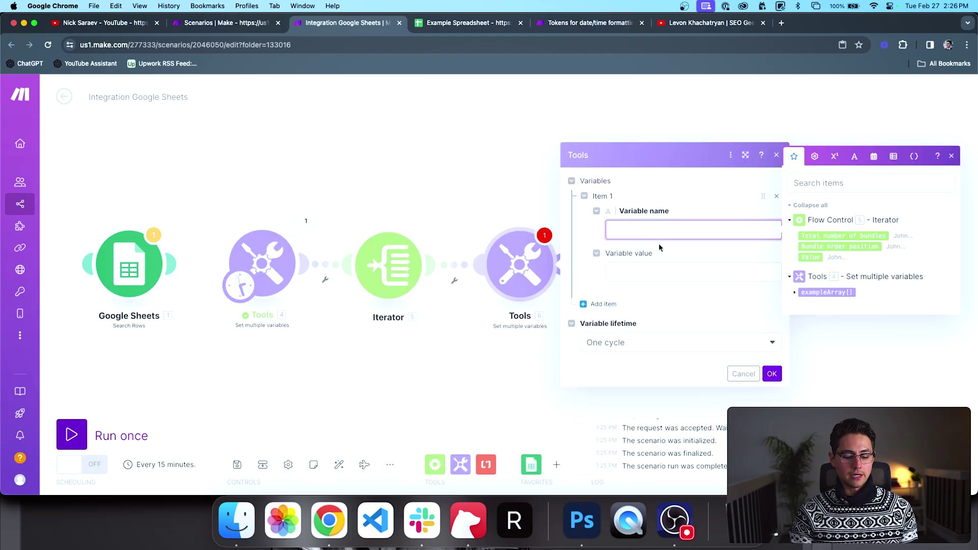
{"action": "type", "text": "exampleVariable"}
{"action": "key", "text": "Tab"}
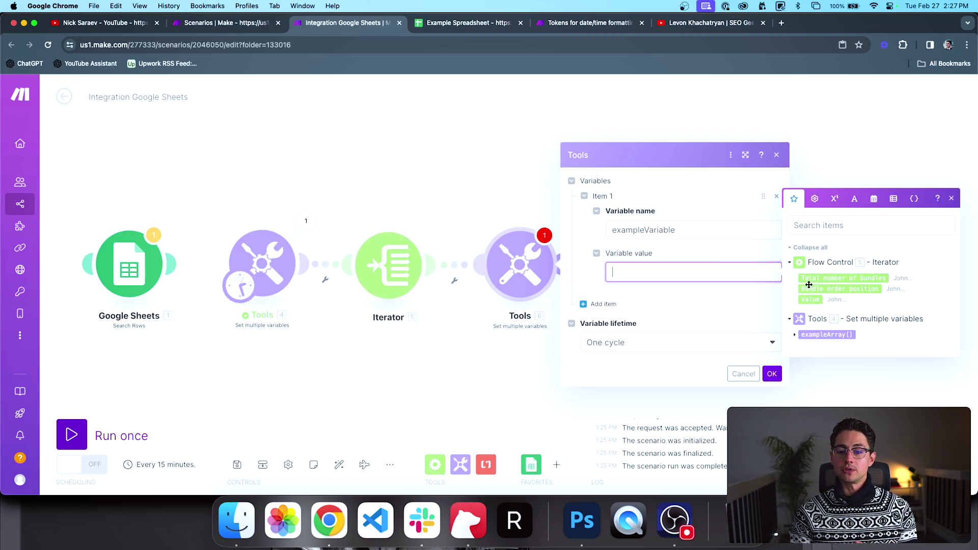
{"action": "mouse_move", "coordinate": [815, 290]}
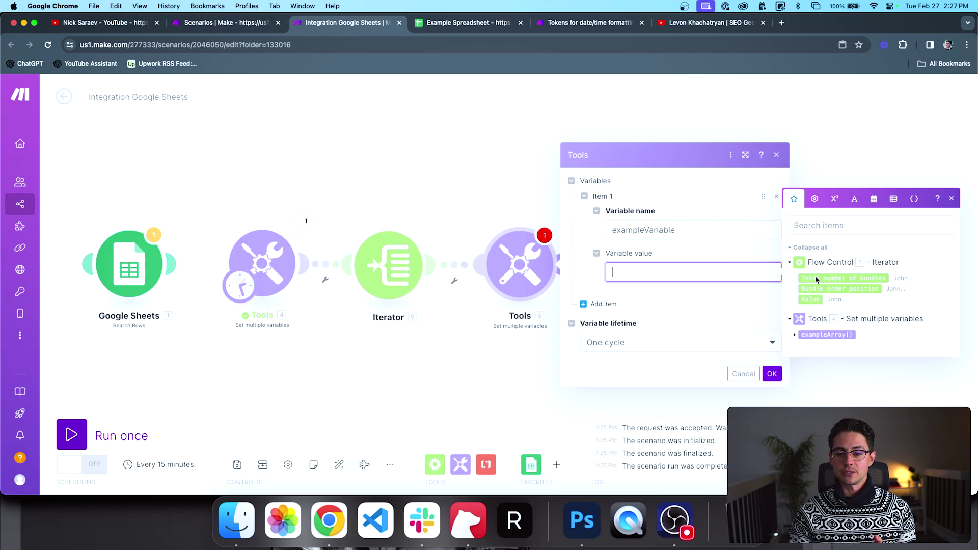
{"action": "mouse_move", "coordinate": [834, 275]}
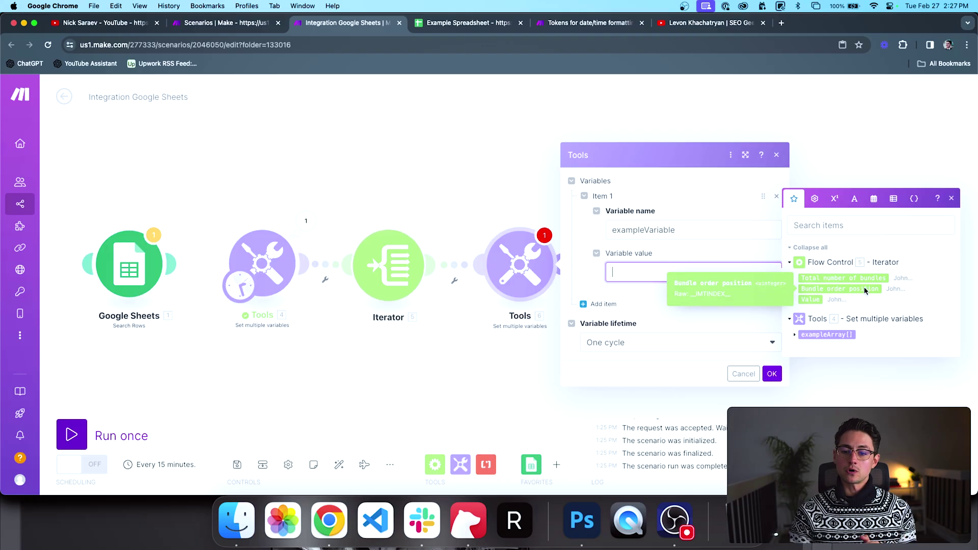
{"action": "left_click", "coordinate": [812, 299]}
{"action": "left_click", "coordinate": [772, 373]}
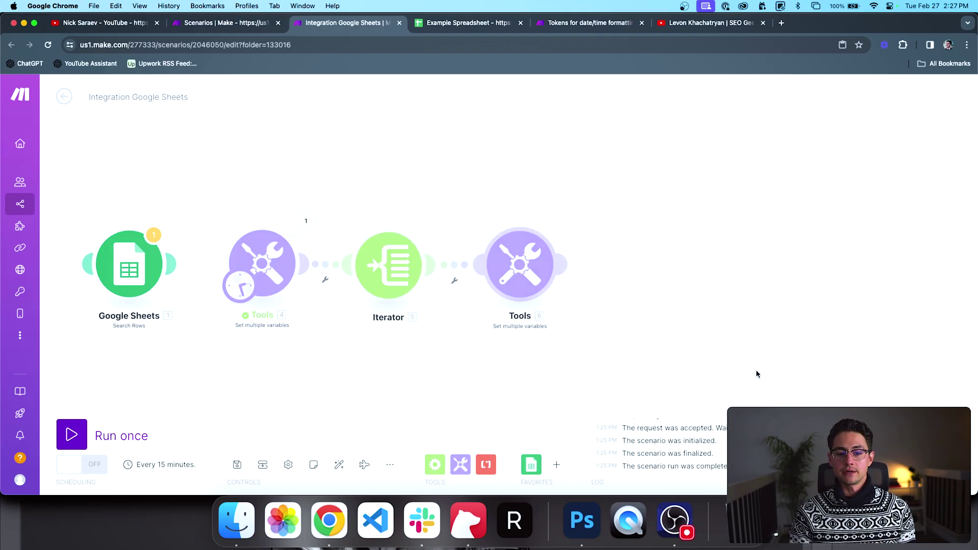
Step: Run the scenario once and inspect the Tools exampleArray items and the Iterator's output bundles
{"action": "left_click", "coordinate": [134, 434]}
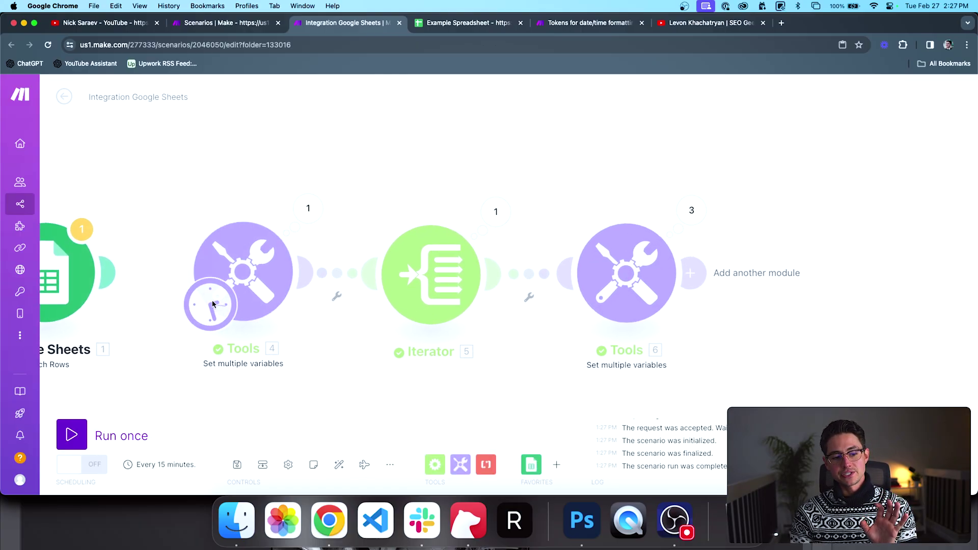
{"action": "left_click", "coordinate": [300, 213]}
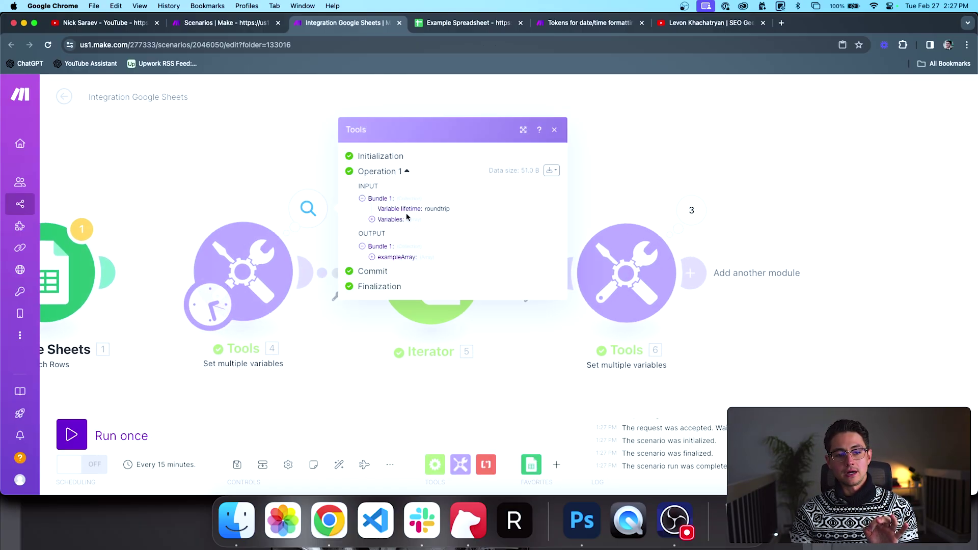
{"action": "left_click", "coordinate": [305, 215]}
{"action": "left_click", "coordinate": [304, 215]}
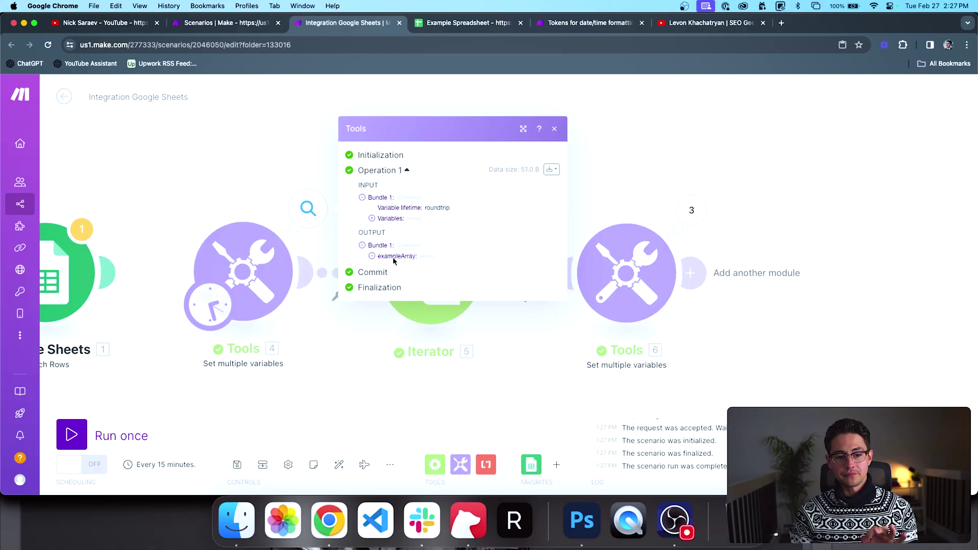
{"action": "left_click", "coordinate": [395, 256]}
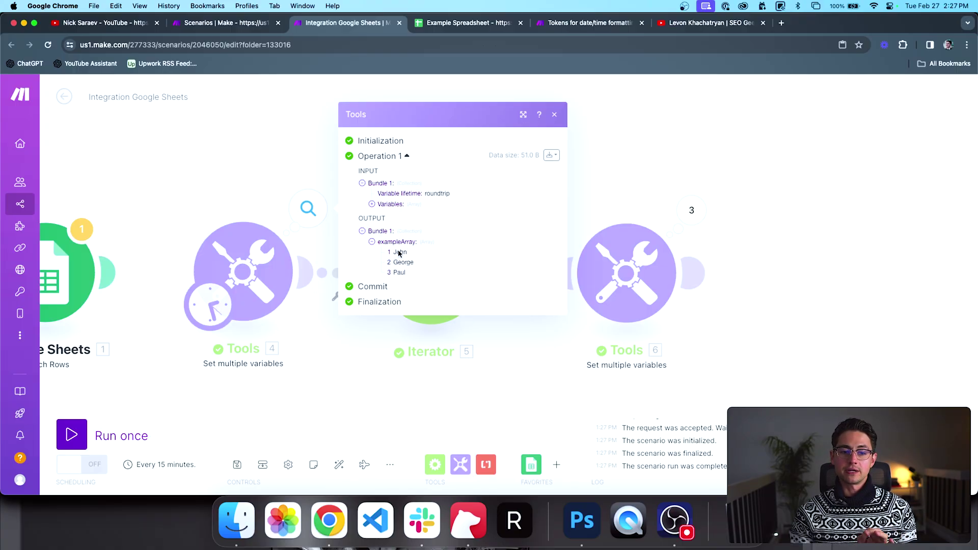
{"action": "left_click", "coordinate": [362, 340]}
{"action": "scroll", "coordinate": [375, 352], "scroll_direction": "right", "scroll_amount": 2}
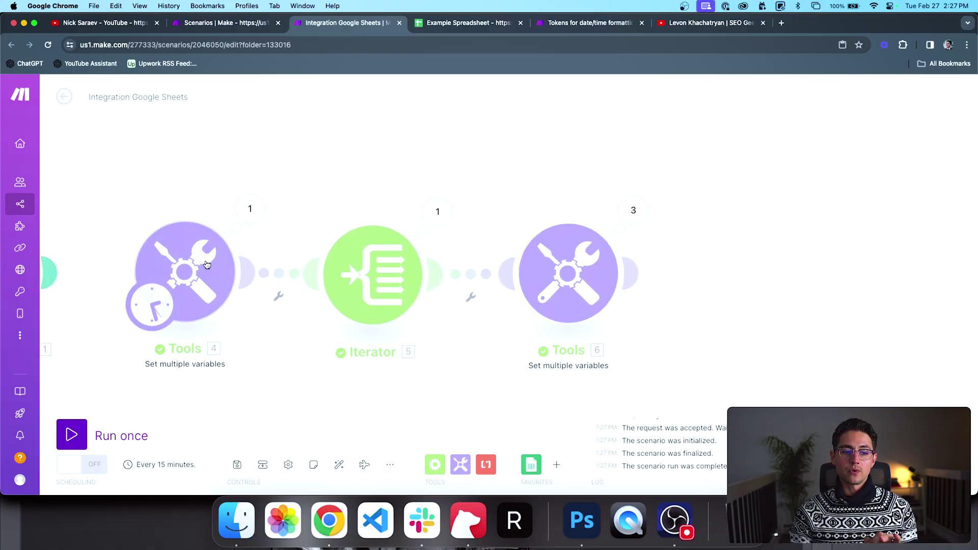
{"action": "left_click", "coordinate": [430, 211]}
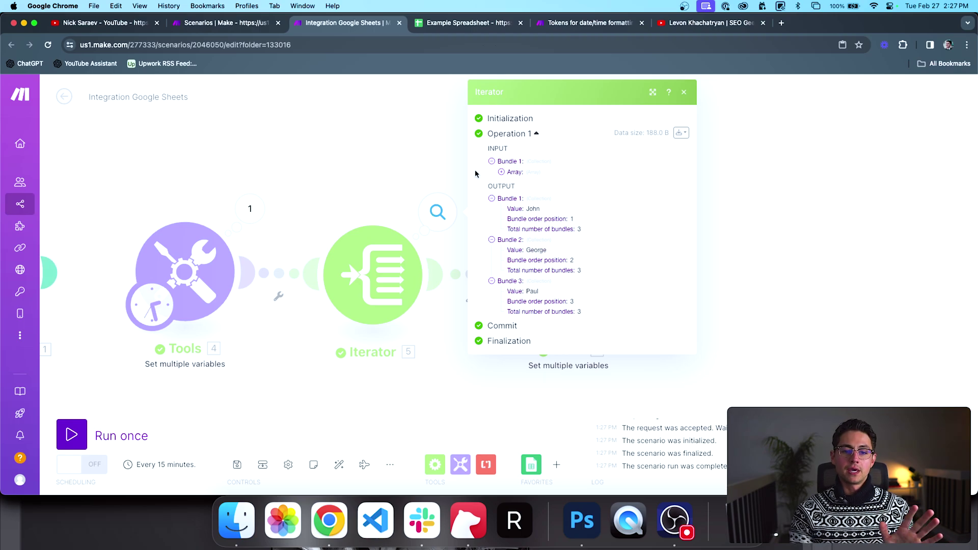
{"action": "left_click", "coordinate": [504, 173]}
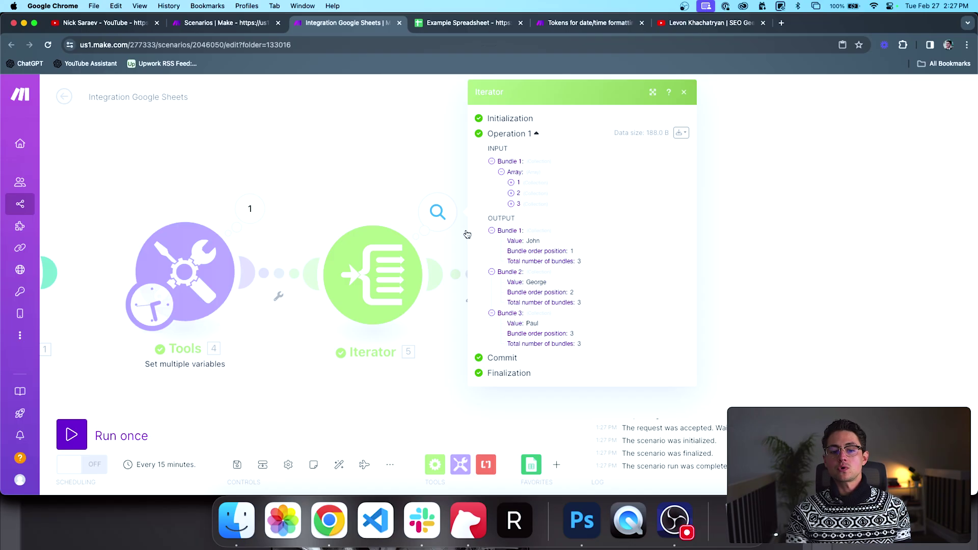
{"action": "left_click", "coordinate": [337, 127]}
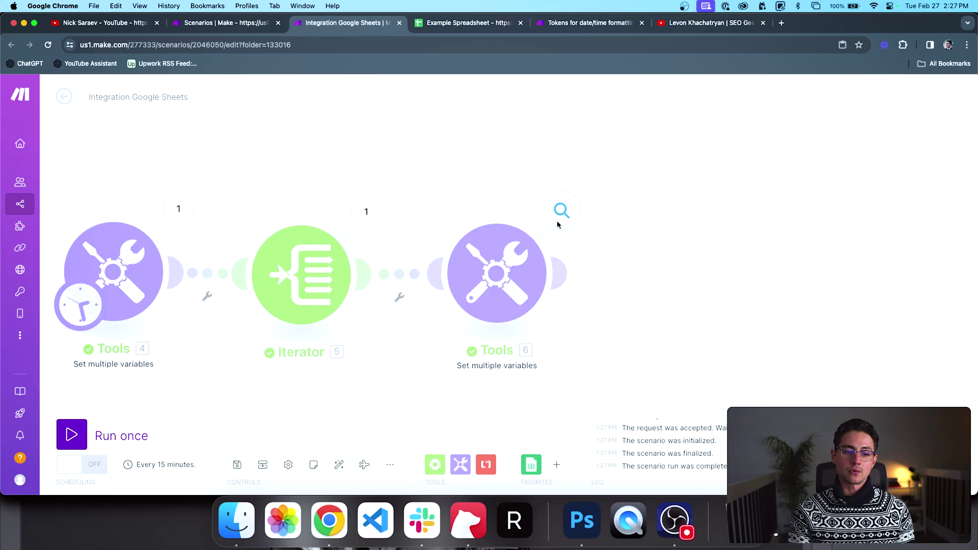
Step: Inspect Operations 1–3 of the last Set multiple variables module and their exampleVariable values
{"action": "left_click", "coordinate": [557, 223]}
{"action": "left_click", "coordinate": [659, 199]}
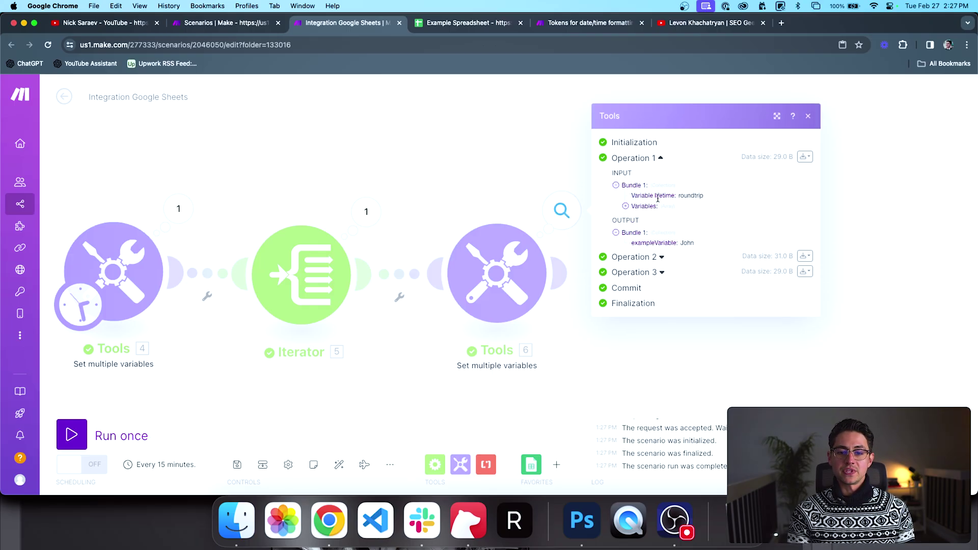
{"action": "left_click", "coordinate": [625, 206]}
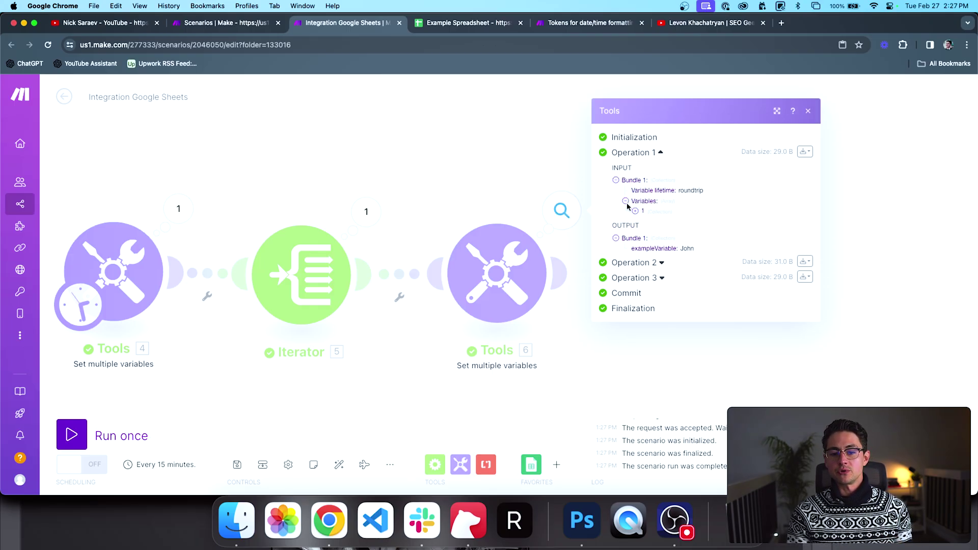
{"action": "left_click", "coordinate": [636, 212]}
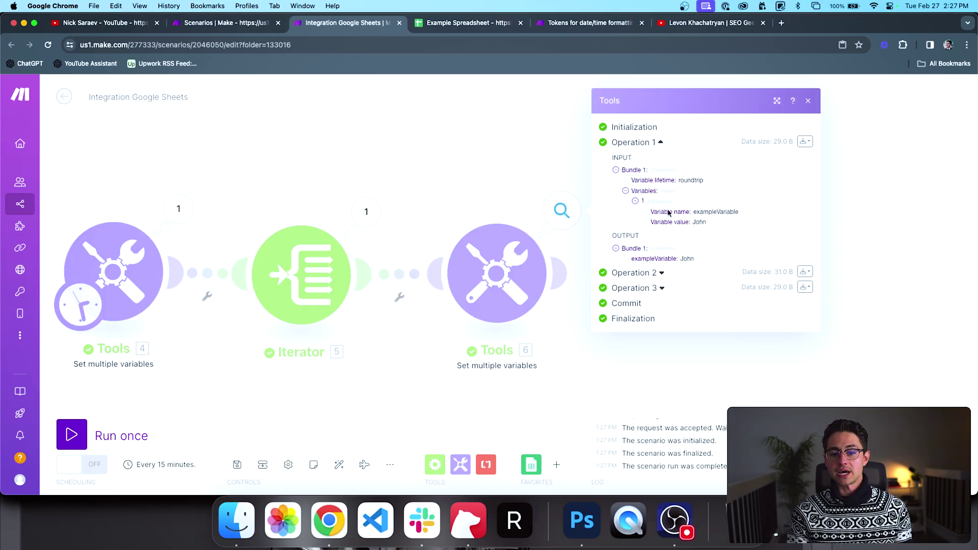
{"action": "double_click", "coordinate": [700, 221]}
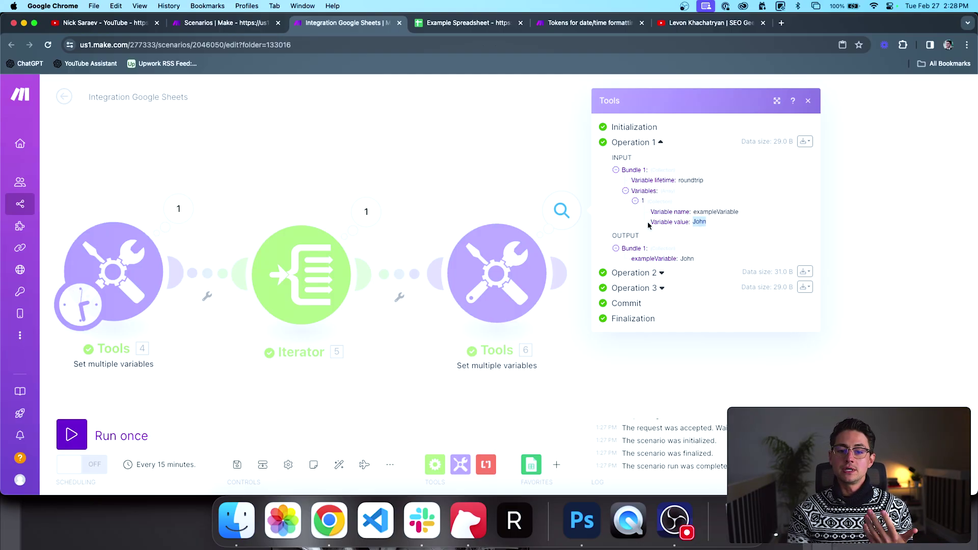
{"action": "left_click", "coordinate": [661, 272]}
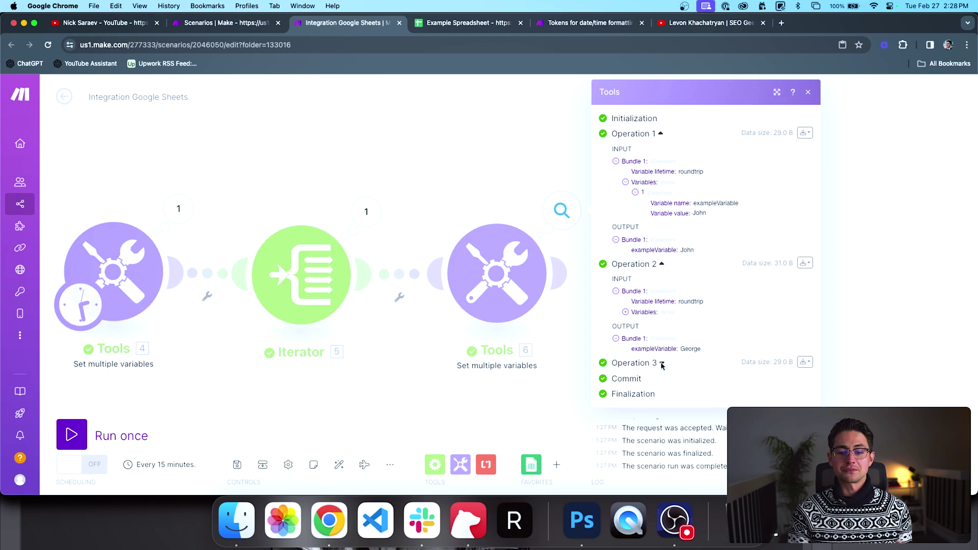
{"action": "left_click", "coordinate": [662, 363]}
{"action": "left_click", "coordinate": [516, 418]}
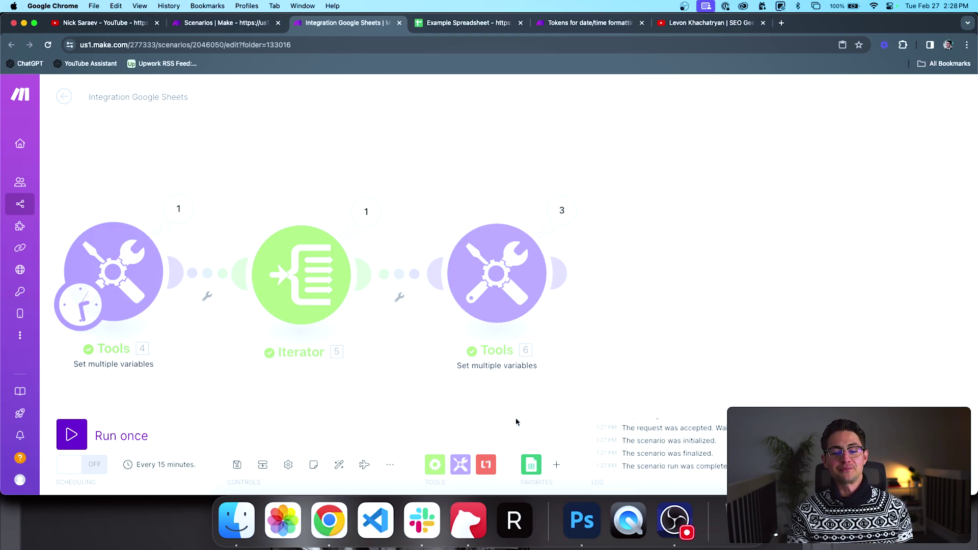
{"action": "scroll", "coordinate": [516, 417], "scroll_direction": "down", "scroll_amount": 5}
Step: Delete the three modules after Google Sheets Search Rows
{"action": "left_click_drag", "start_coordinate": [515, 418], "coordinate": [546, 396]}
{"action": "scroll", "coordinate": [546, 395], "scroll_direction": "down", "scroll_amount": 3}
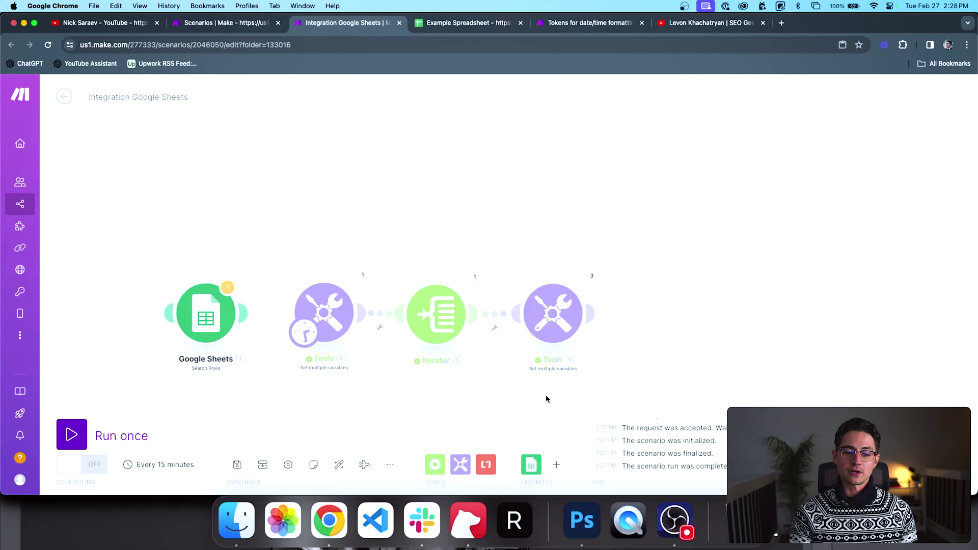
{"action": "left_click_drag", "start_coordinate": [547, 399], "coordinate": [567, 374]}
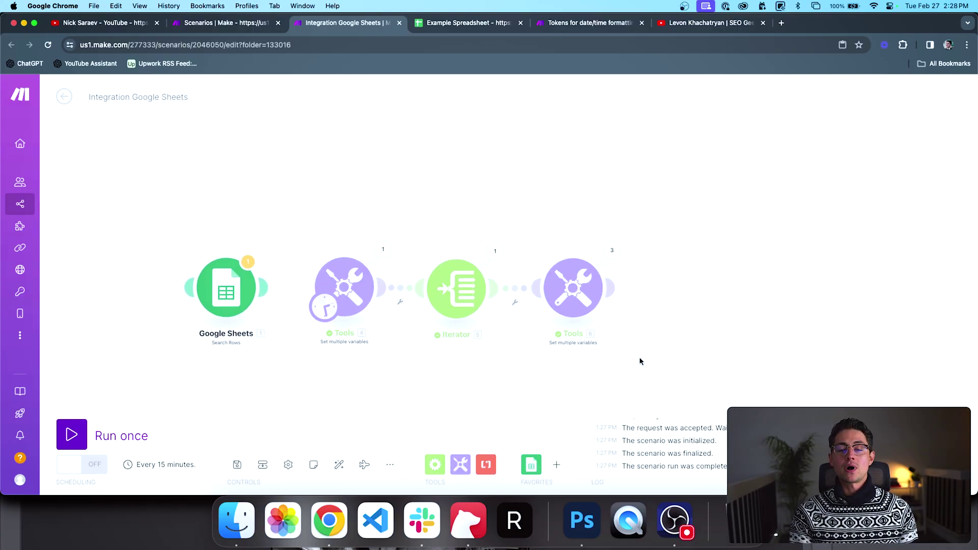
{"action": "left_click_drag", "start_coordinate": [641, 361], "coordinate": [221, 301]}
{"action": "left_click_drag", "start_coordinate": [317, 223], "coordinate": [599, 338]}
{"action": "key", "text": "Delete"}
{"action": "left_click_drag", "start_coordinate": [450, 336], "coordinate": [546, 332]}
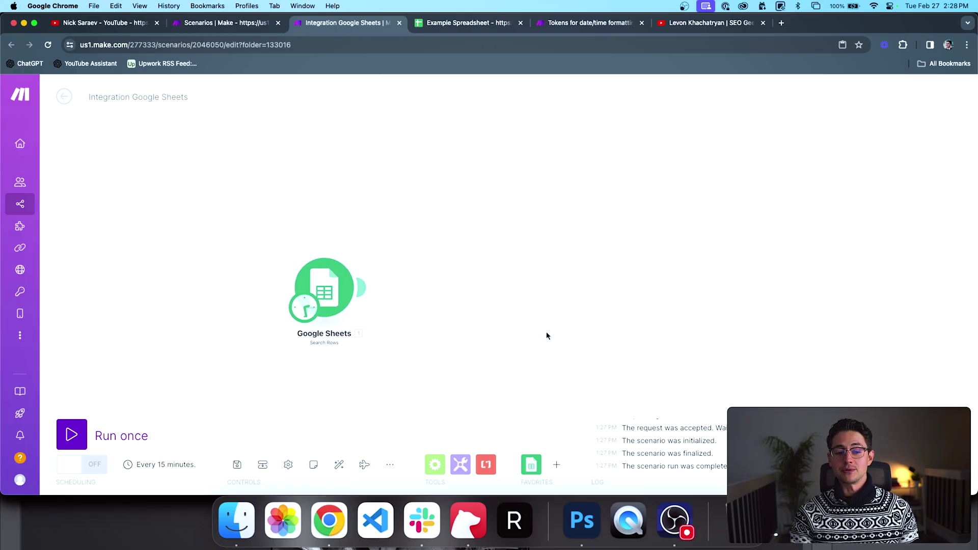
{"action": "scroll", "coordinate": [381, 359], "scroll_direction": "up", "scroll_amount": 3}
Step: Schedule the scenario to run On demand and switch to the Example Spreadsheet
{"action": "left_click", "coordinate": [334, 270]}
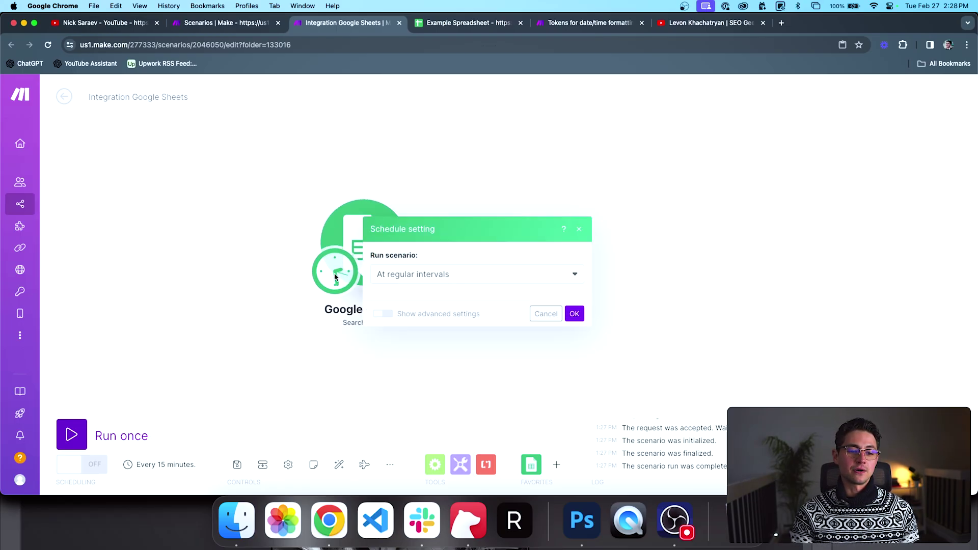
{"action": "left_click", "coordinate": [421, 212]}
{"action": "left_click", "coordinate": [402, 335]}
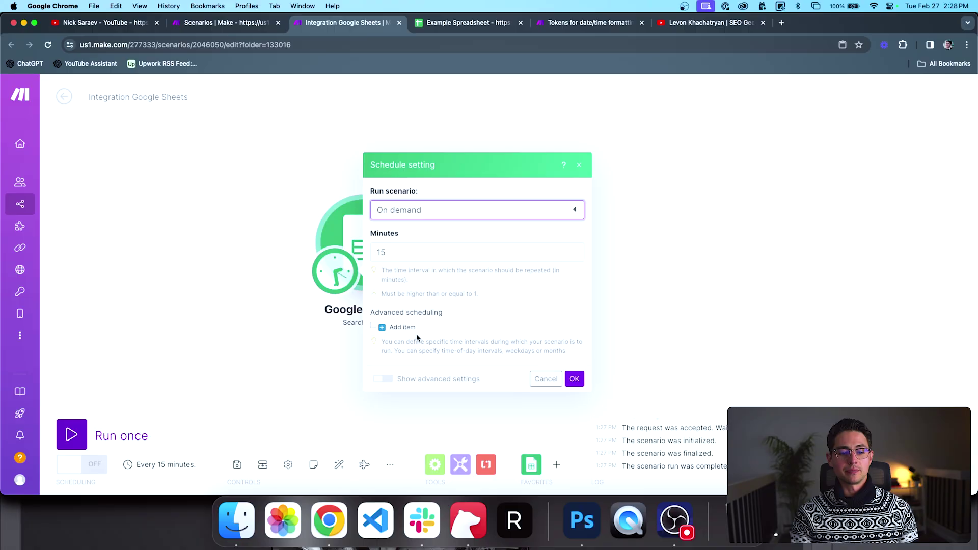
{"action": "left_click", "coordinate": [574, 311]}
{"action": "scroll", "coordinate": [585, 312], "scroll_direction": "down", "scroll_amount": 2}
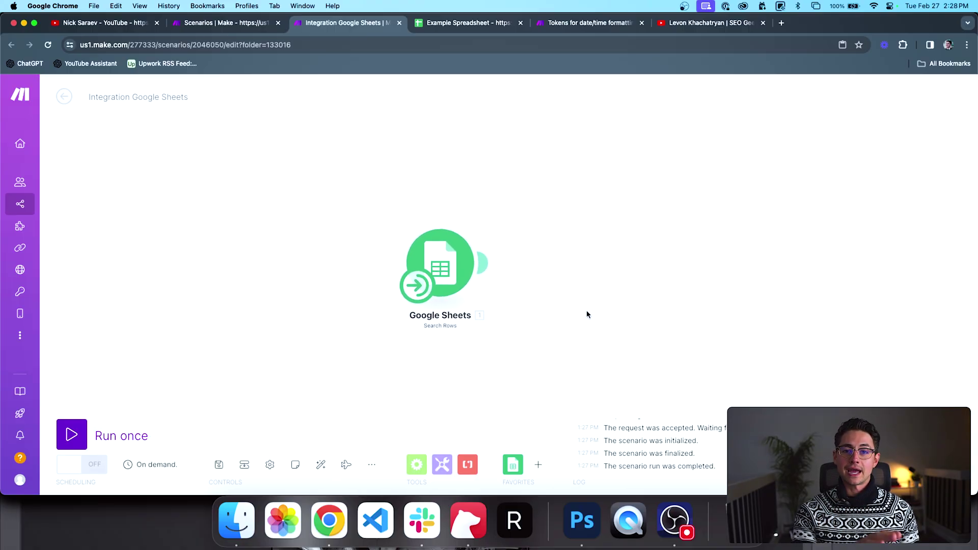
{"action": "left_click_drag", "start_coordinate": [587, 314], "coordinate": [534, 314]}
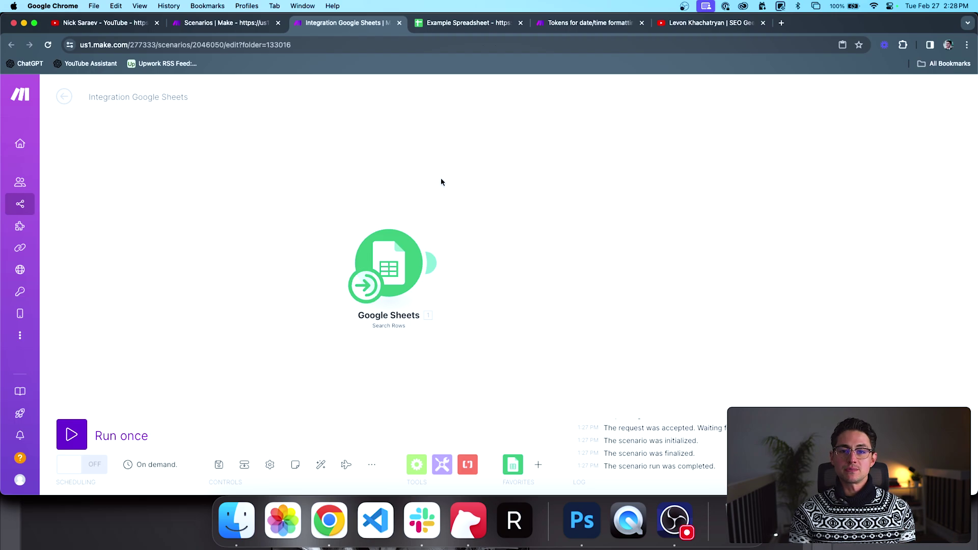
{"action": "key", "text": "ctrl+Tab"}
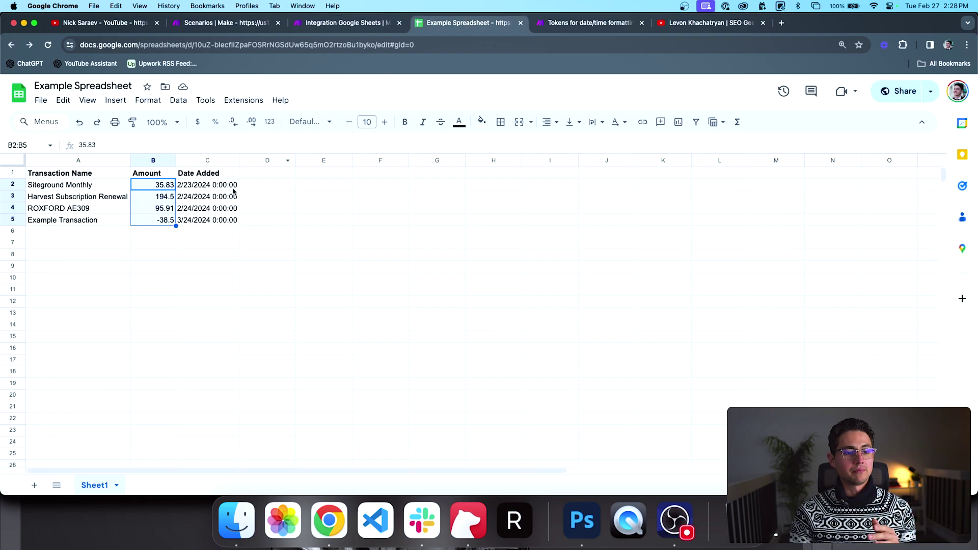
Step: Back in Make, add a Tools Numeric aggregator after Search Rows and open its settings
{"action": "left_click", "coordinate": [326, 29]}
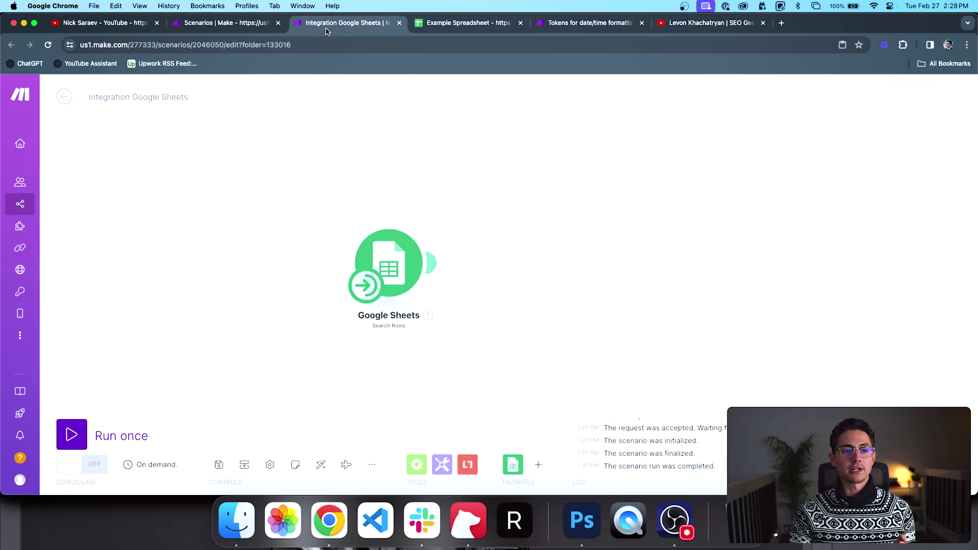
{"action": "left_click", "coordinate": [444, 464]}
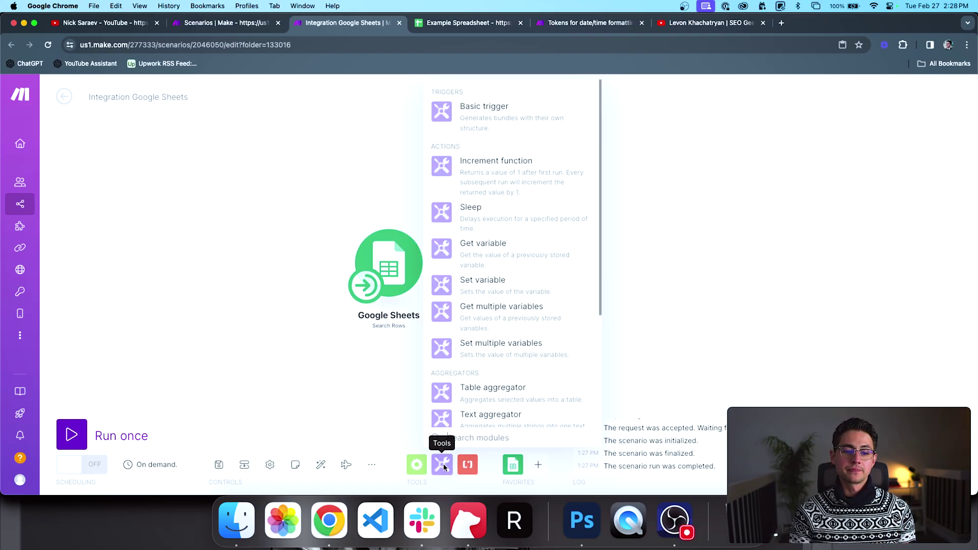
{"action": "left_click", "coordinate": [416, 464]}
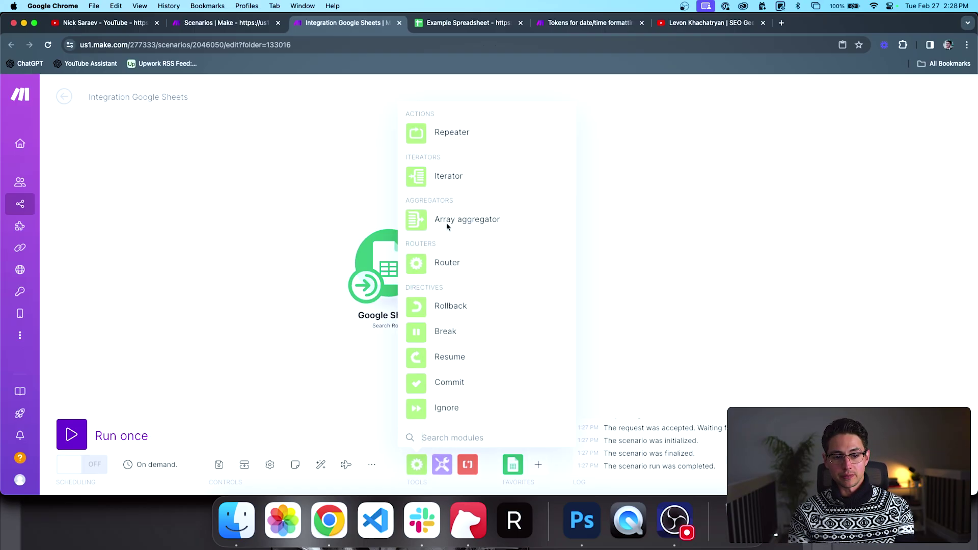
{"action": "left_click", "coordinate": [383, 337]}
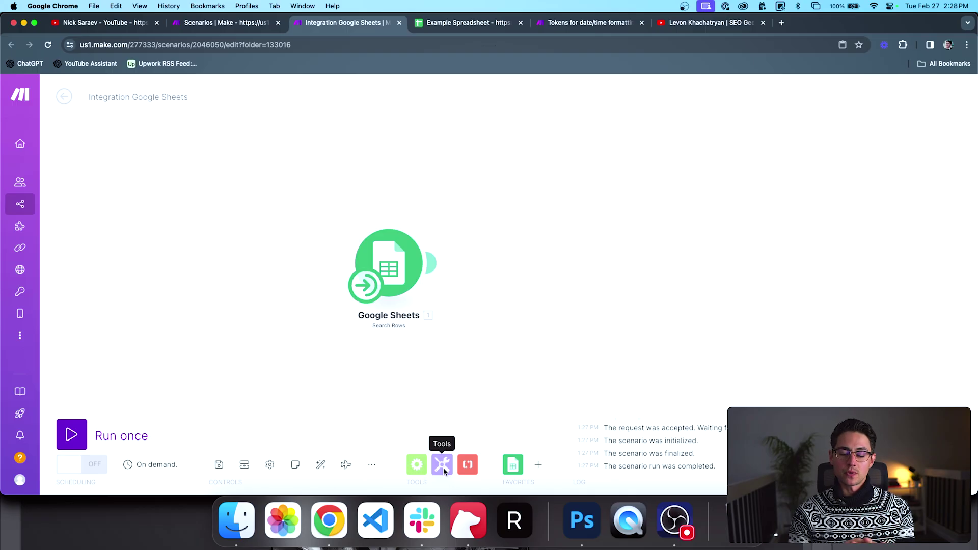
{"action": "left_click", "coordinate": [442, 465]}
{"action": "scroll", "coordinate": [489, 351], "scroll_direction": "down", "scroll_amount": 2}
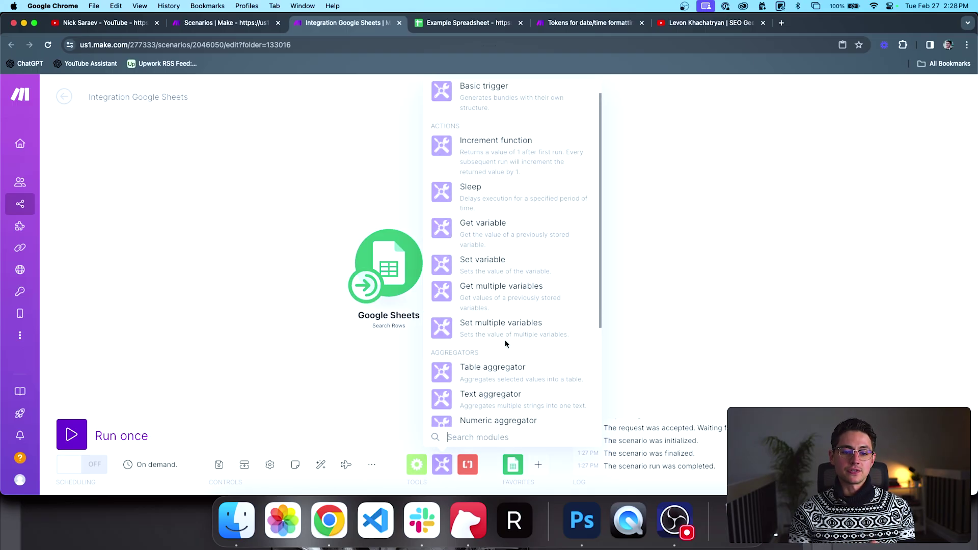
{"action": "scroll", "coordinate": [505, 340], "scroll_direction": "down", "scroll_amount": 3}
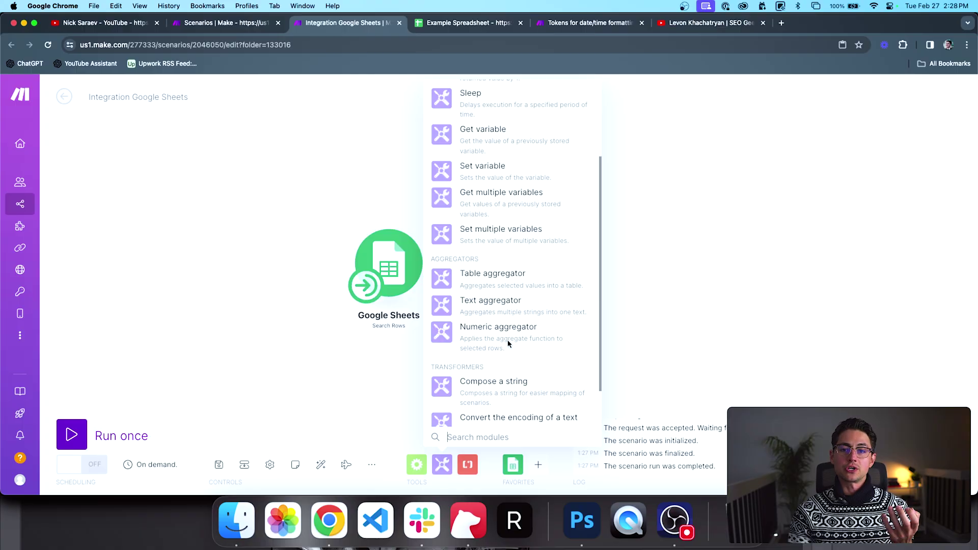
{"action": "left_click", "coordinate": [509, 341]}
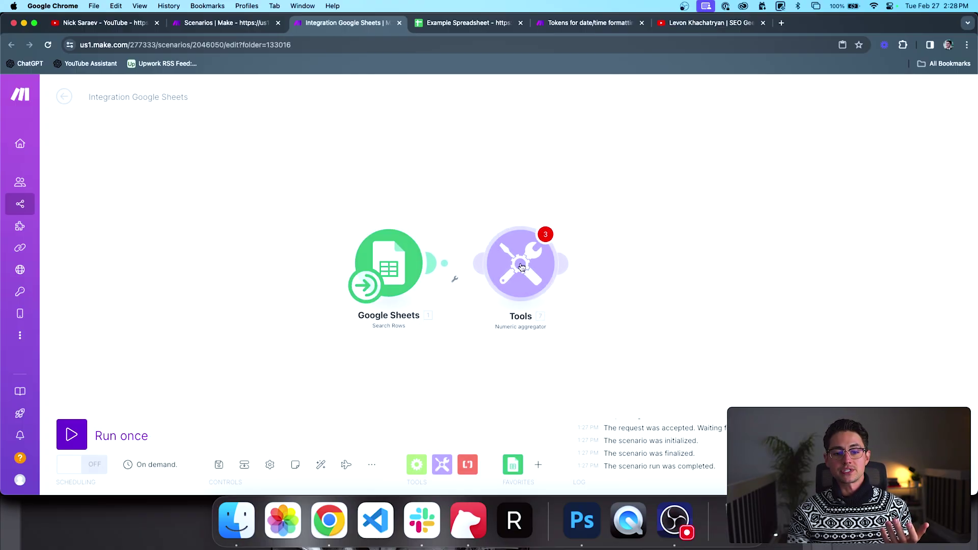
{"action": "left_click", "coordinate": [492, 206]}
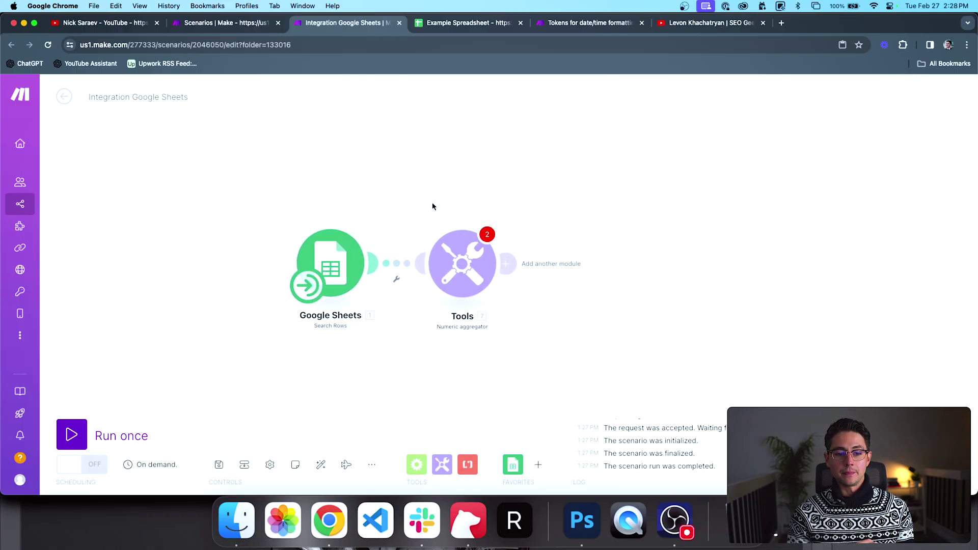
{"action": "left_click", "coordinate": [457, 251]}
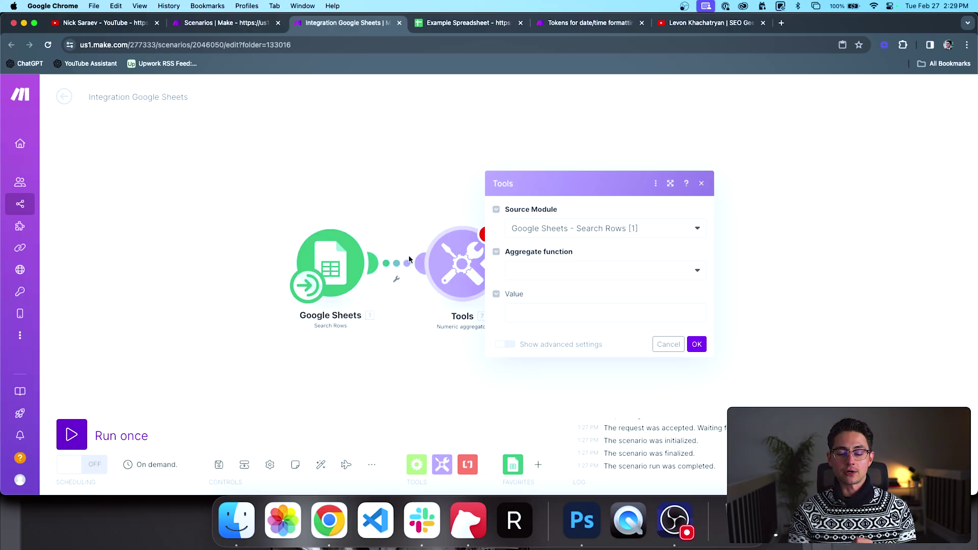
Step: Set the aggregator's source to Google Sheets - Search Rows [1], function SUM, value Amount (B)
{"action": "left_click", "coordinate": [552, 227]}
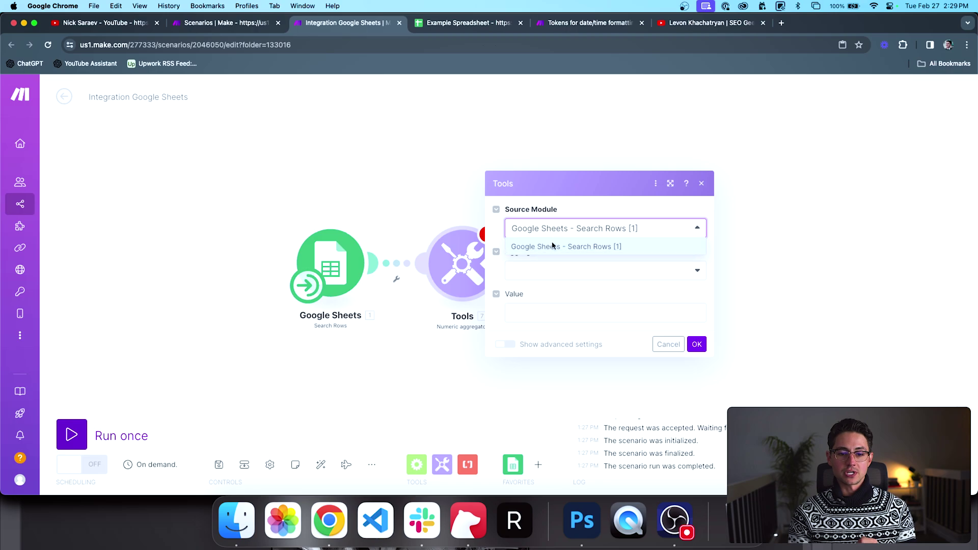
{"action": "left_click", "coordinate": [553, 246]}
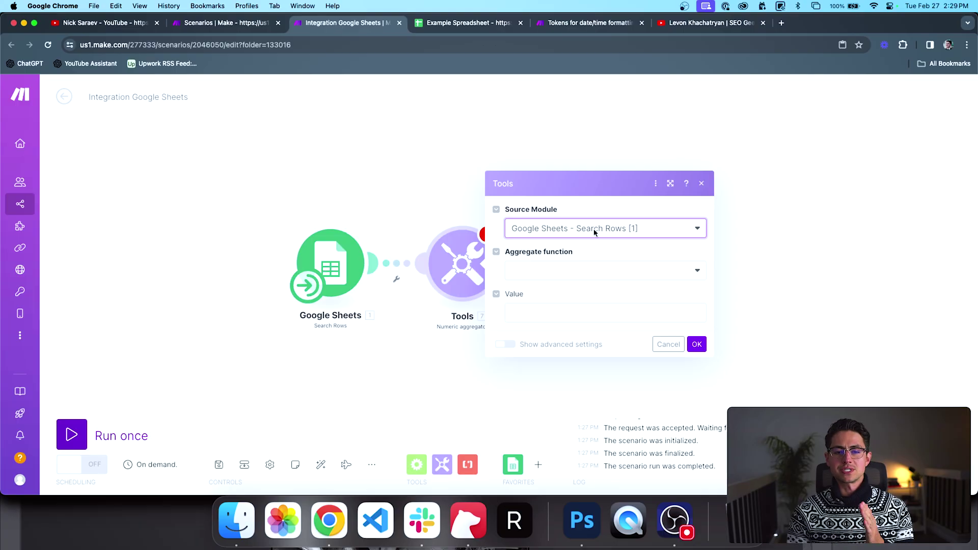
{"action": "left_click", "coordinate": [582, 270]}
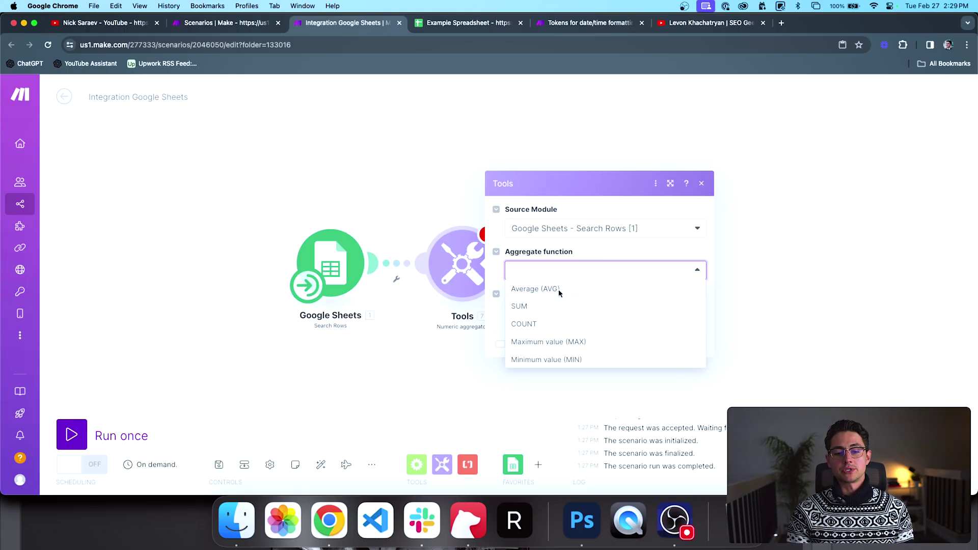
{"action": "left_click", "coordinate": [519, 306]}
{"action": "left_click", "coordinate": [544, 312]}
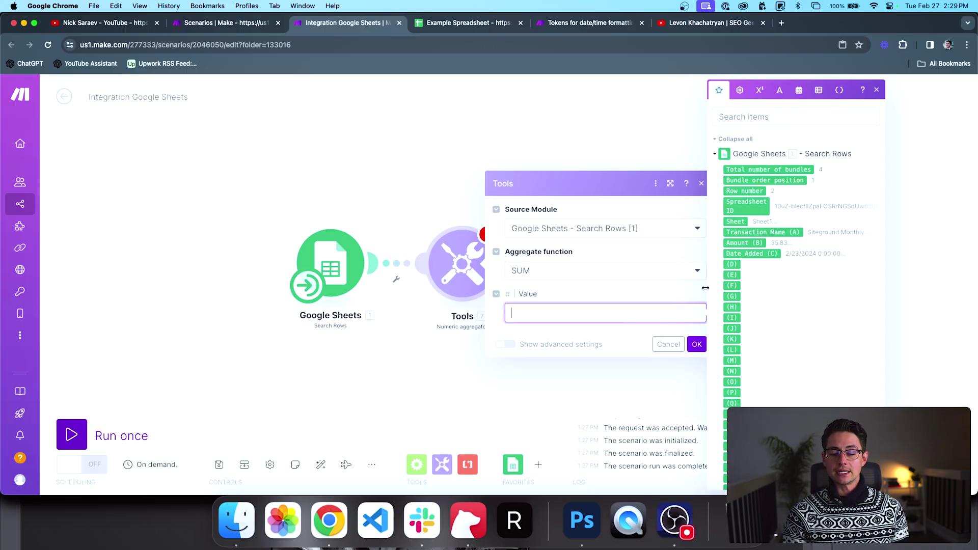
{"action": "left_click", "coordinate": [747, 243]}
{"action": "left_click", "coordinate": [697, 344]}
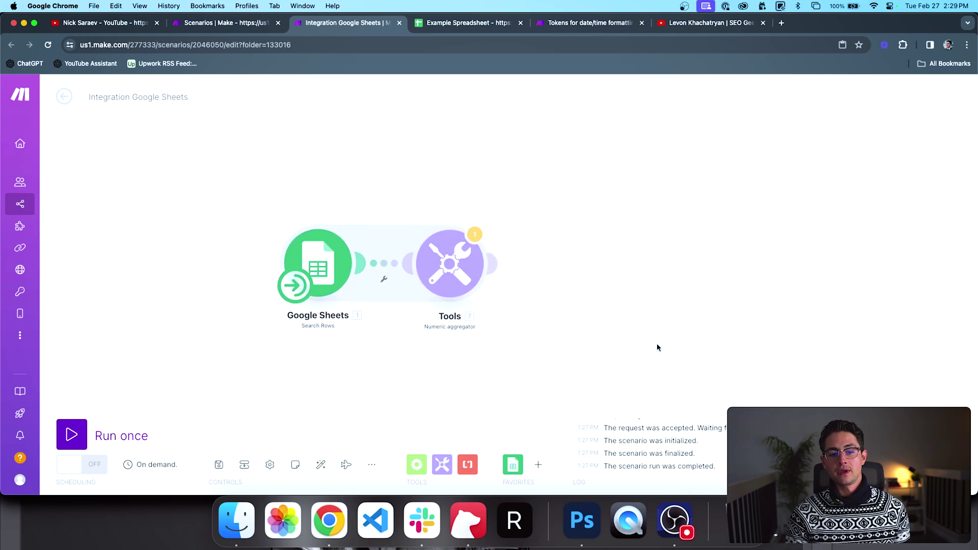
Step: Run the scenario despite the warning and confirm the aggregator's result of 287.74
{"action": "left_click", "coordinate": [71, 434]}
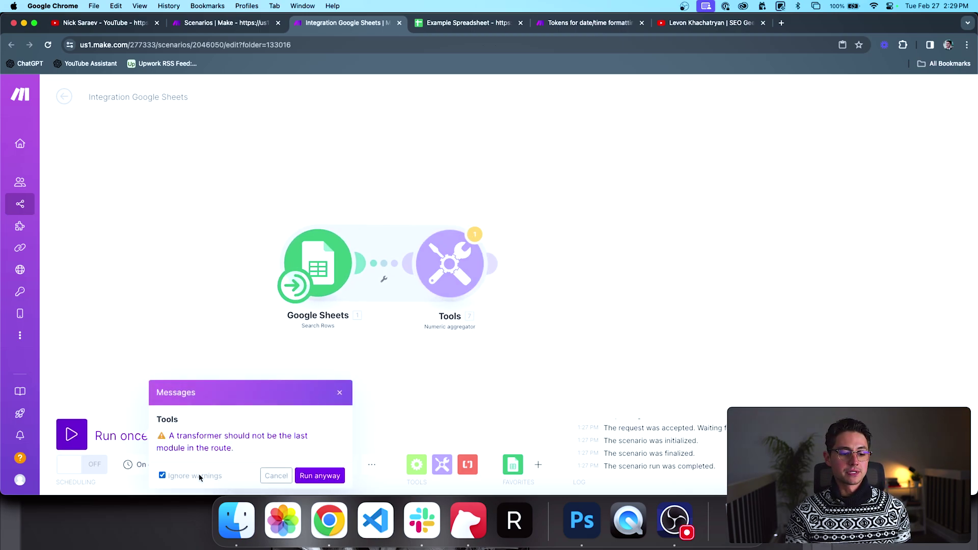
{"action": "left_click", "coordinate": [312, 476]}
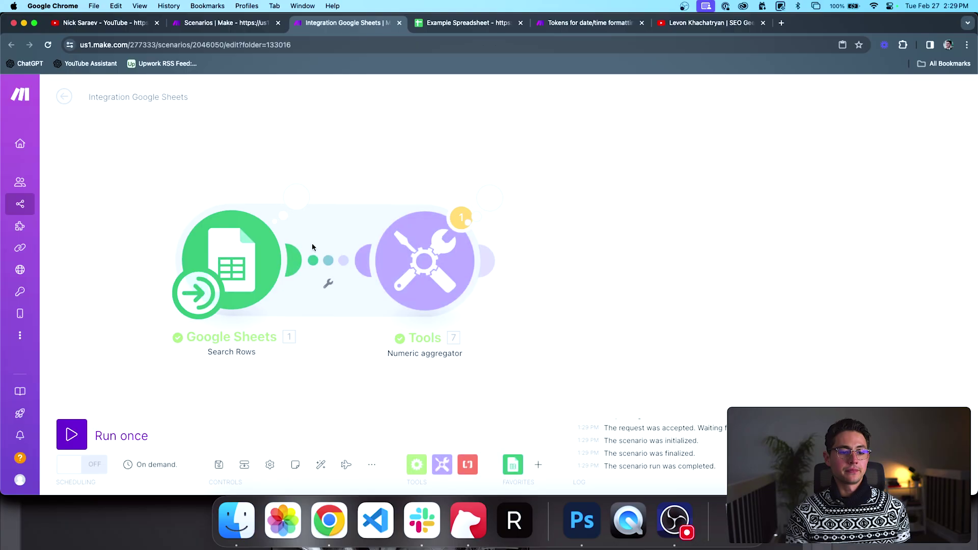
{"action": "left_click", "coordinate": [301, 200]}
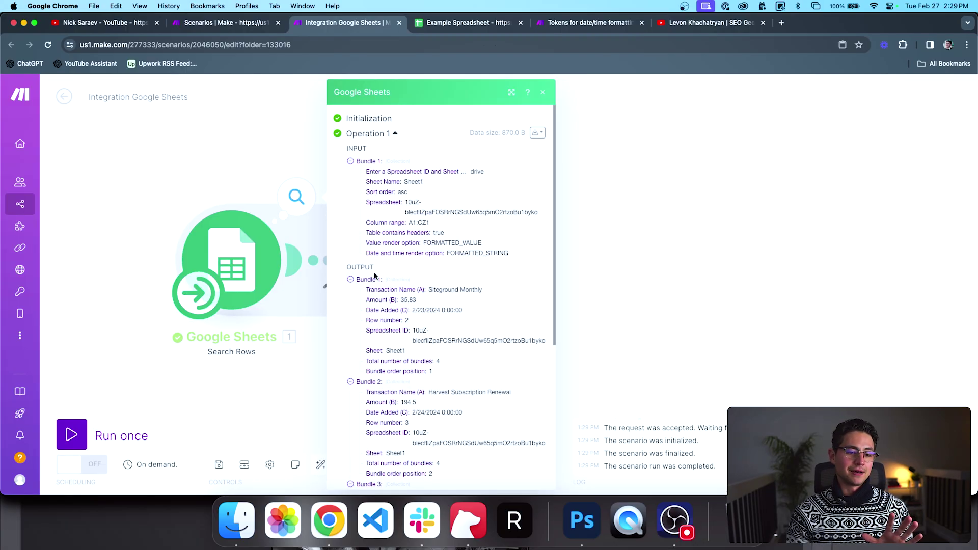
{"action": "scroll", "coordinate": [372, 269], "scroll_direction": "down", "scroll_amount": 1}
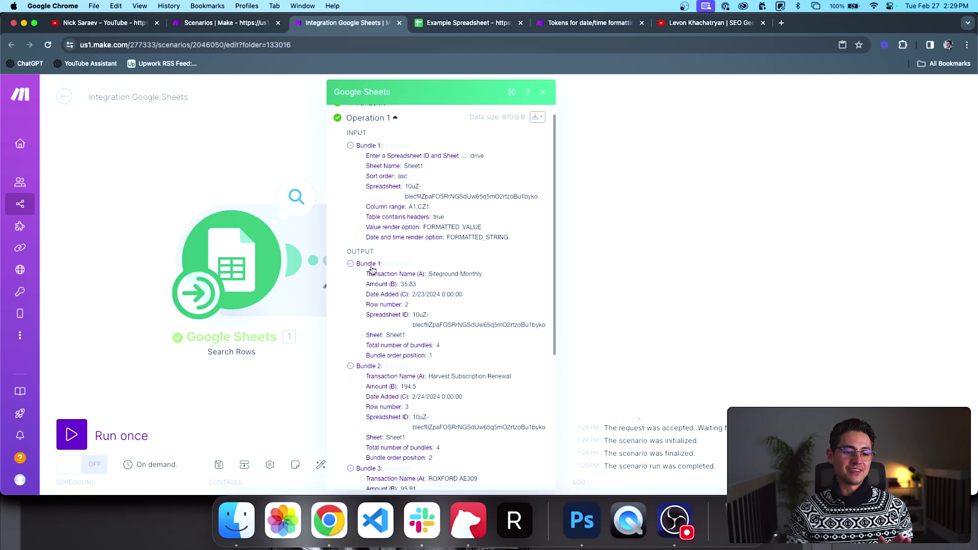
{"action": "scroll", "coordinate": [373, 270], "scroll_direction": "down", "scroll_amount": 10}
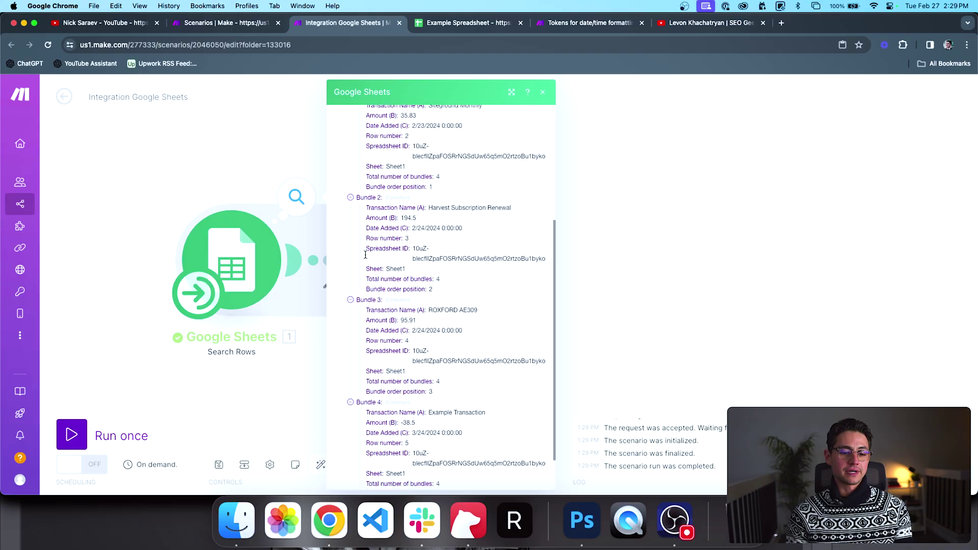
{"action": "scroll", "coordinate": [369, 260], "scroll_direction": "up", "scroll_amount": 10}
{"action": "left_click", "coordinate": [643, 228]}
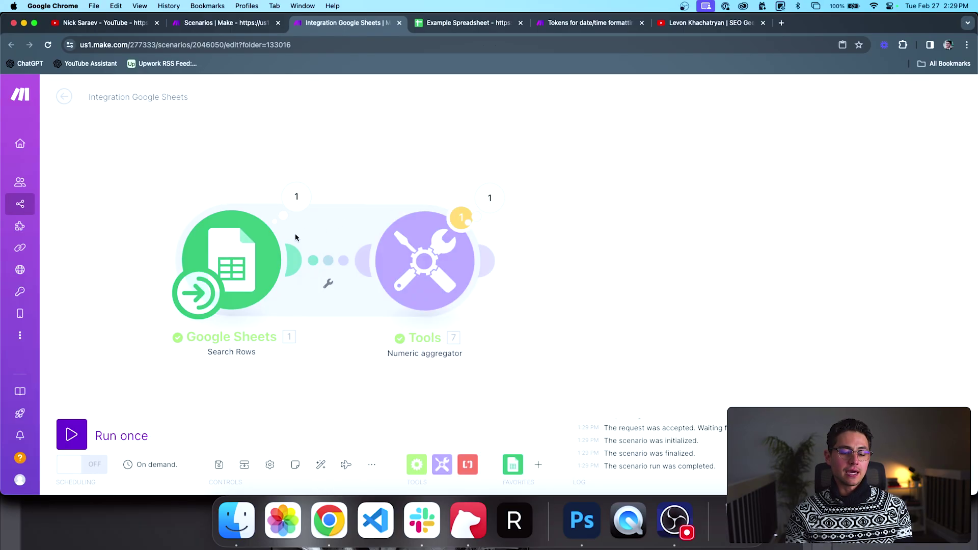
{"action": "left_click", "coordinate": [481, 201]}
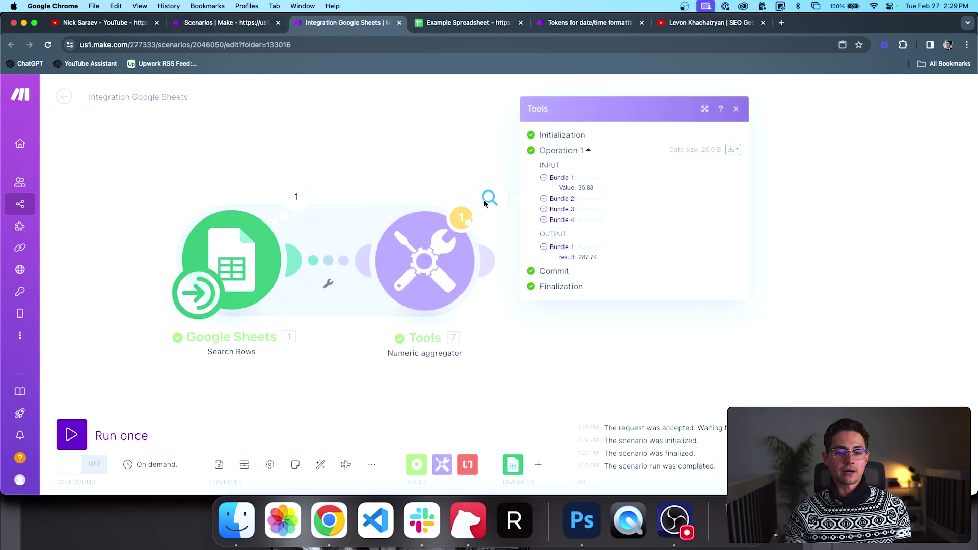
{"action": "left_click", "coordinate": [556, 214]}
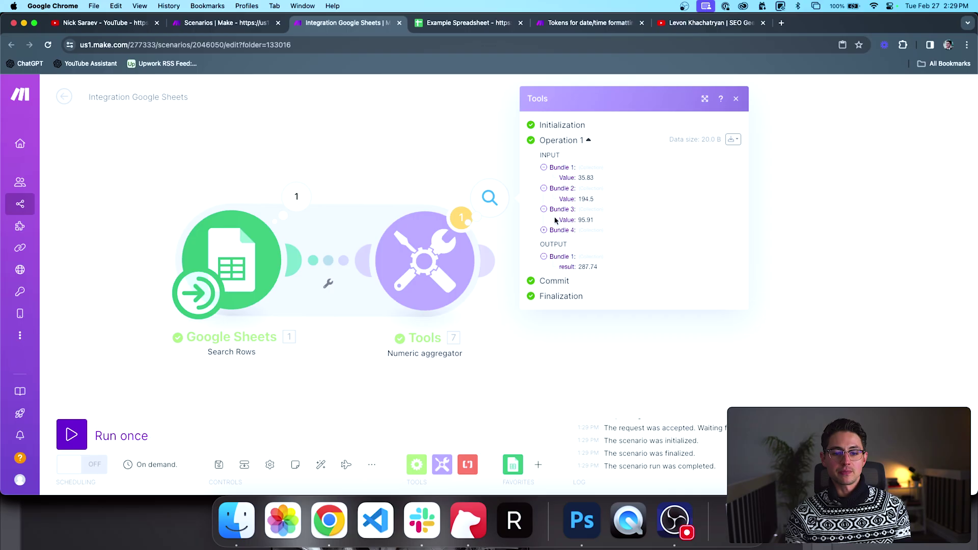
{"action": "left_click", "coordinate": [554, 227]}
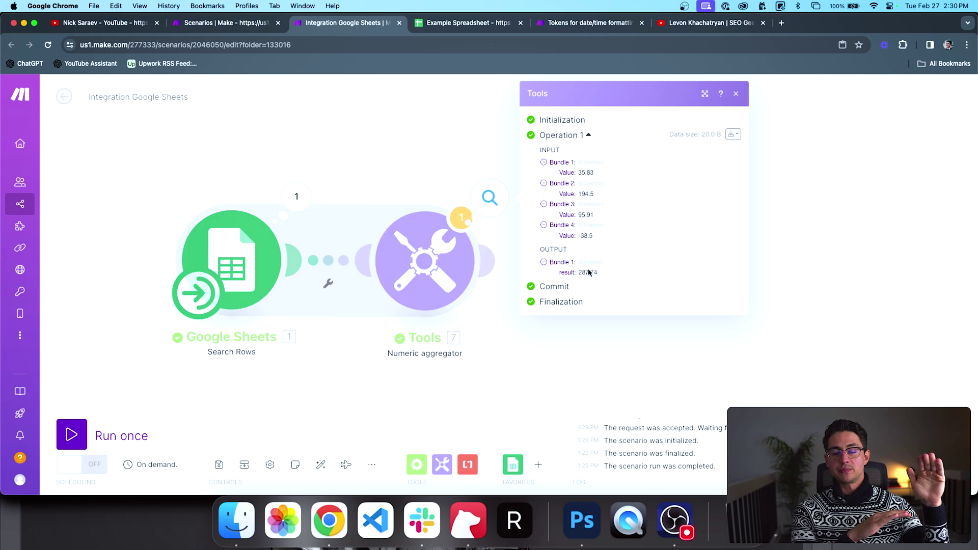
{"action": "left_click", "coordinate": [426, 461]}
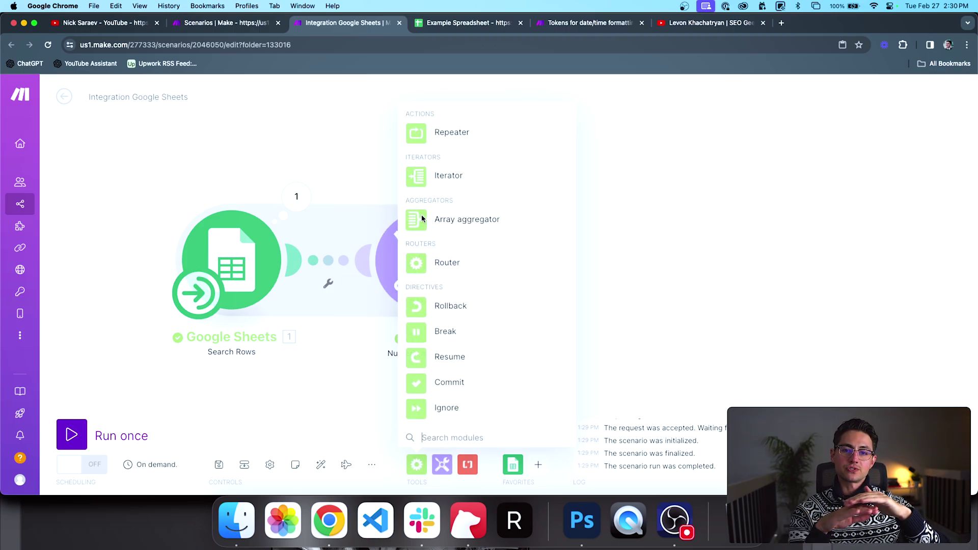
Step: Close the flow control list and zoom out to view Search Rows feeding the aggregator
{"action": "left_click", "coordinate": [640, 206]}
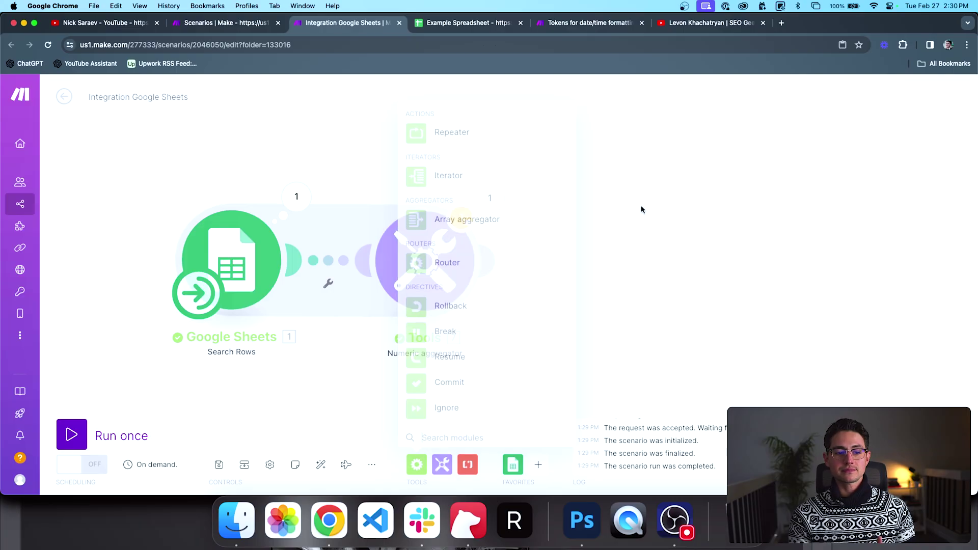
{"action": "scroll", "coordinate": [329, 208], "scroll_direction": "down", "scroll_amount": 3}
{"action": "scroll", "coordinate": [390, 168], "scroll_direction": "left", "scroll_amount": 2}
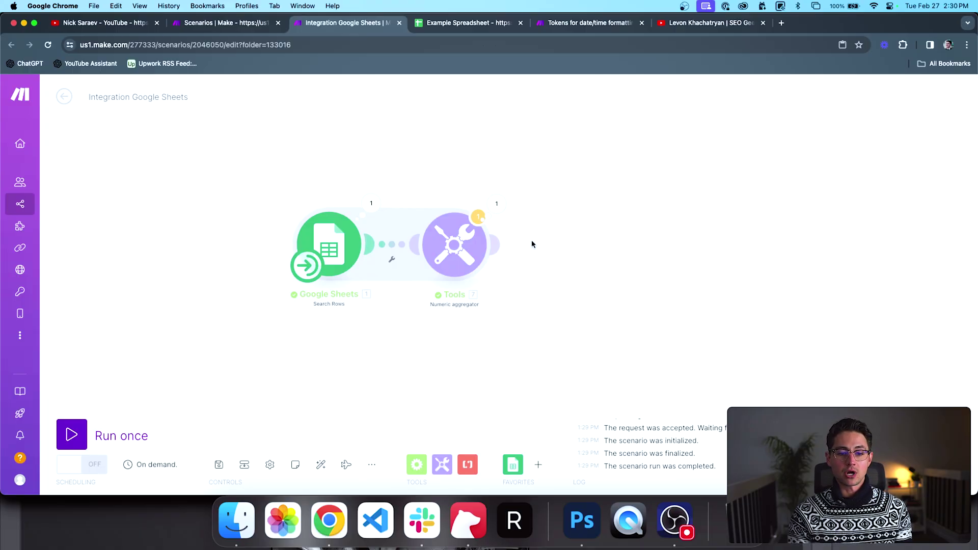
Step: Move the Numeric aggregator right to make room for a new module
{"action": "left_click", "coordinate": [591, 235]}
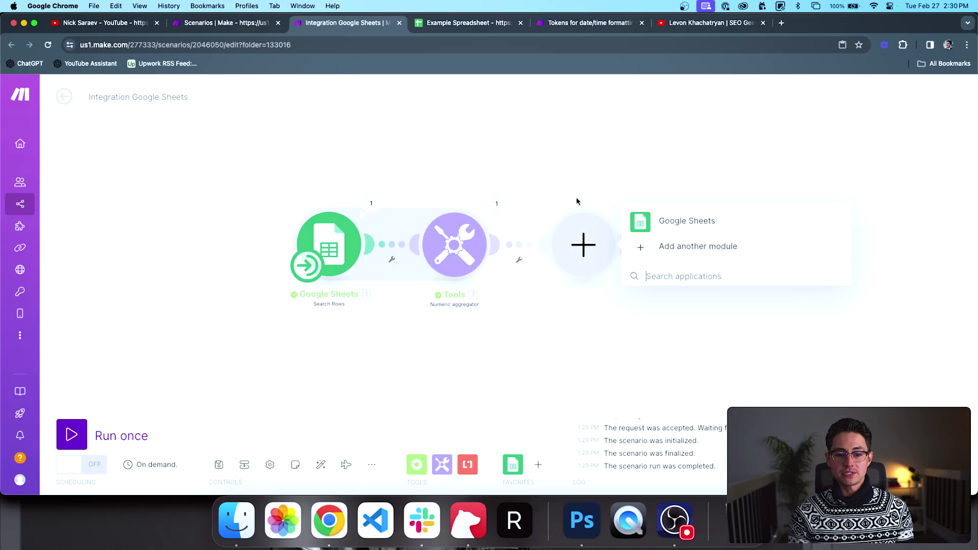
{"action": "left_click", "coordinate": [565, 255]}
{"action": "left_click_drag", "start_coordinate": [561, 298], "coordinate": [521, 270]}
{"action": "left_click_drag", "start_coordinate": [418, 205], "coordinate": [557, 205]}
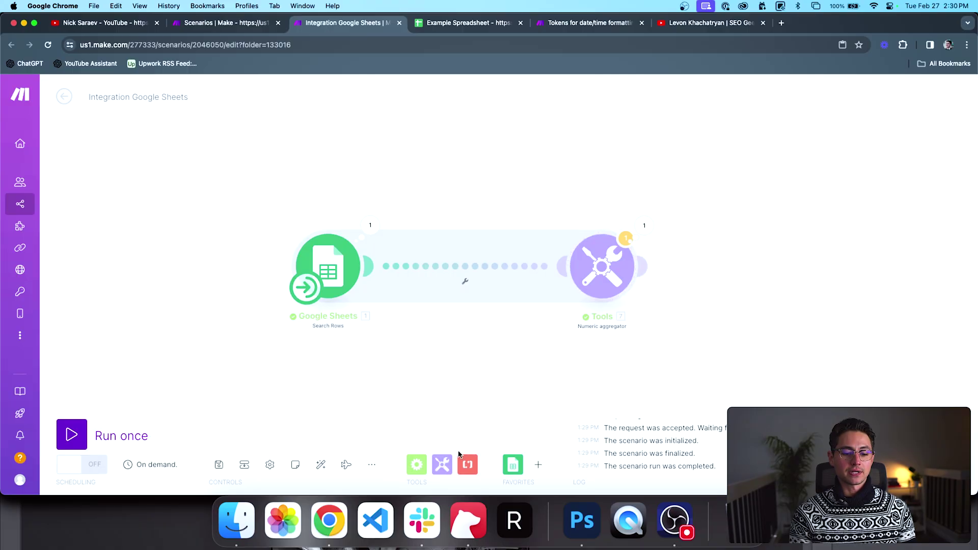
Step: Insert a Set multiple variables module between them, setting double to Amount (B) * 2
{"action": "left_click", "coordinate": [442, 465]}
{"action": "left_click_drag", "start_coordinate": [499, 303], "coordinate": [495, 351]}
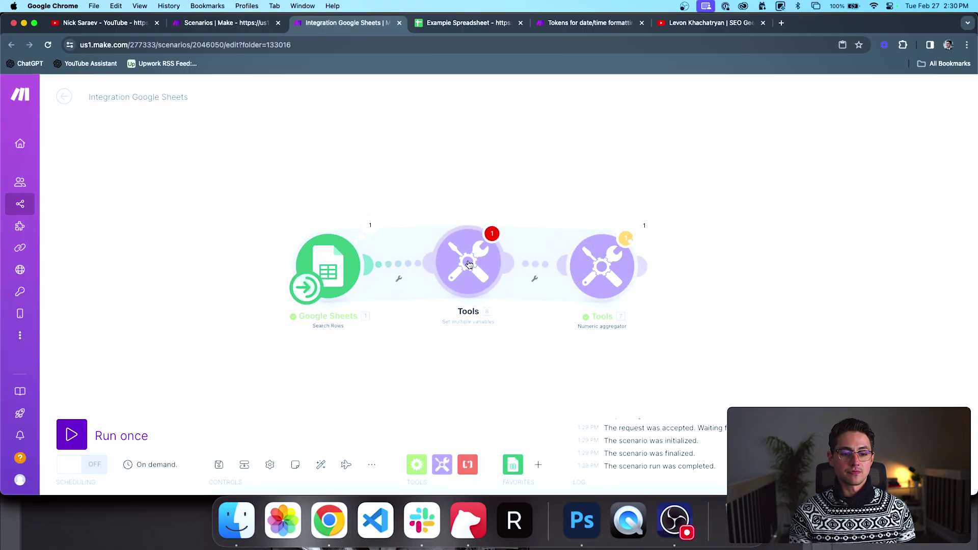
{"action": "left_click", "coordinate": [550, 253]}
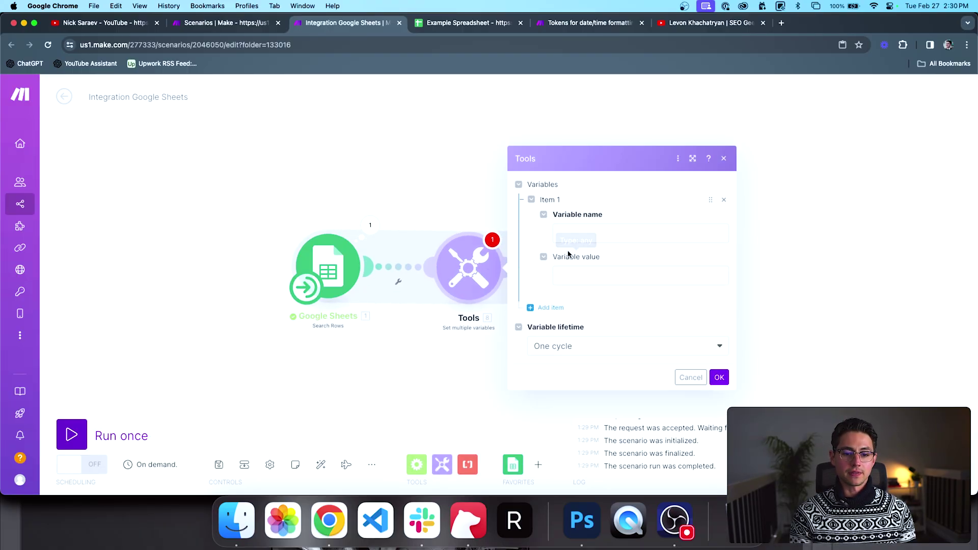
{"action": "left_click", "coordinate": [592, 234]}
{"action": "type", "text": "double"}
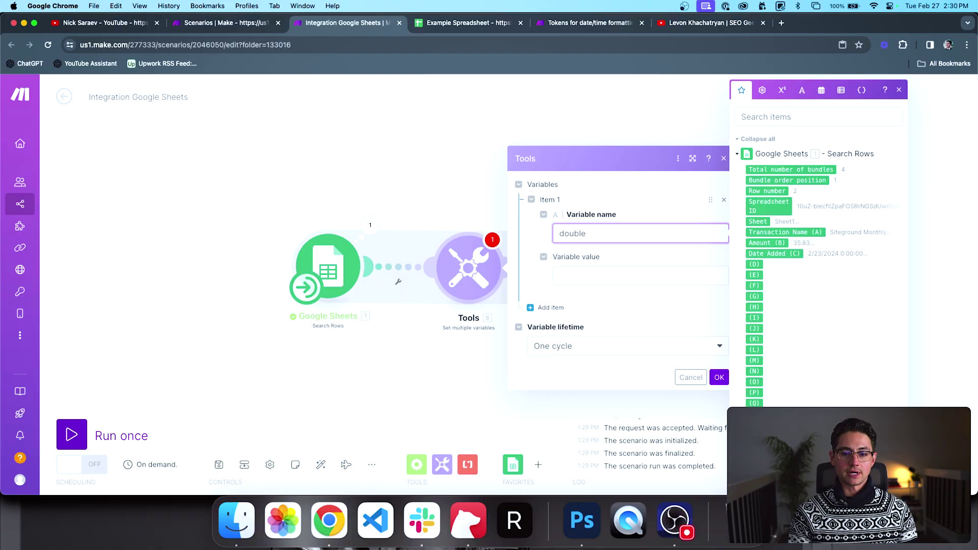
{"action": "key", "text": "Tab"}
{"action": "left_click", "coordinate": [759, 243]}
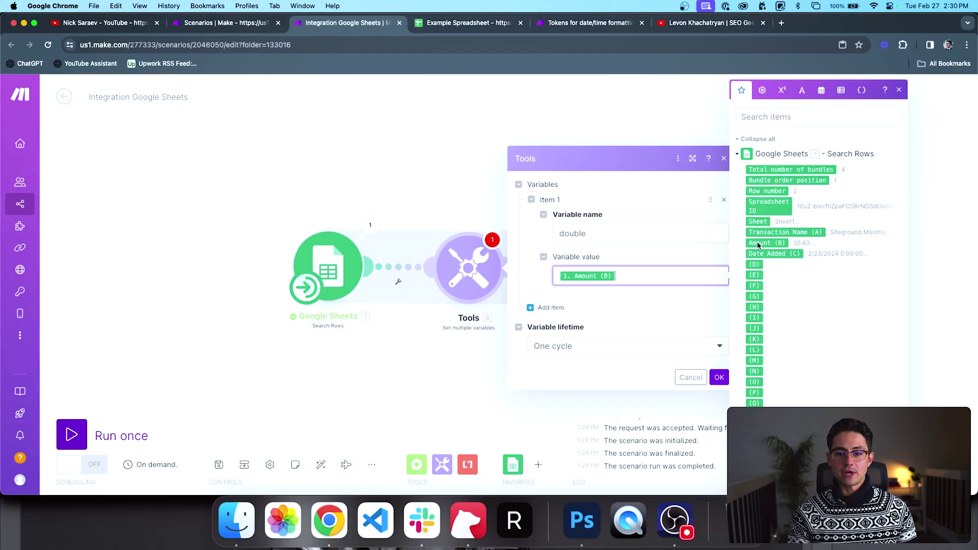
{"action": "left_click", "coordinate": [781, 91]}
{"action": "left_click", "coordinate": [740, 334]}
{"action": "type", "text": "2"}
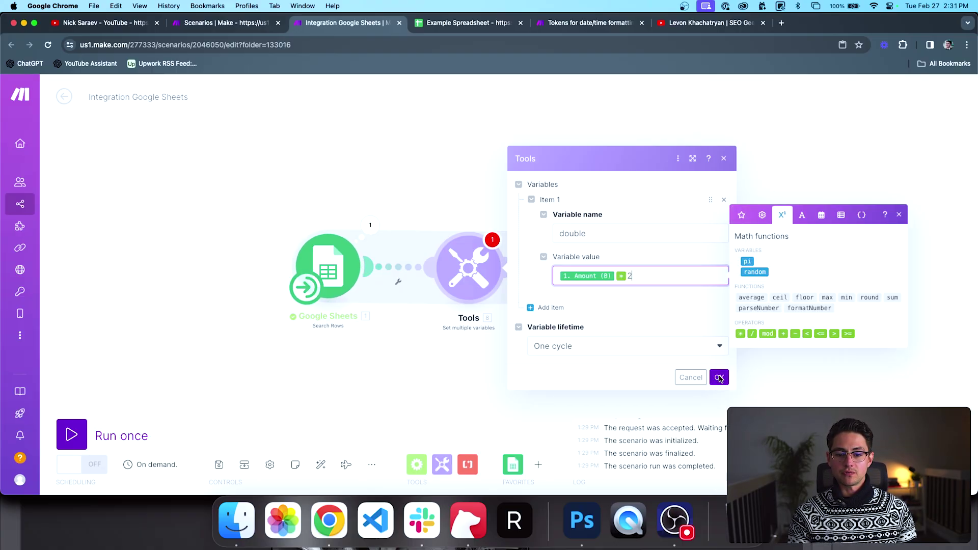
{"action": "left_click", "coordinate": [719, 378]}
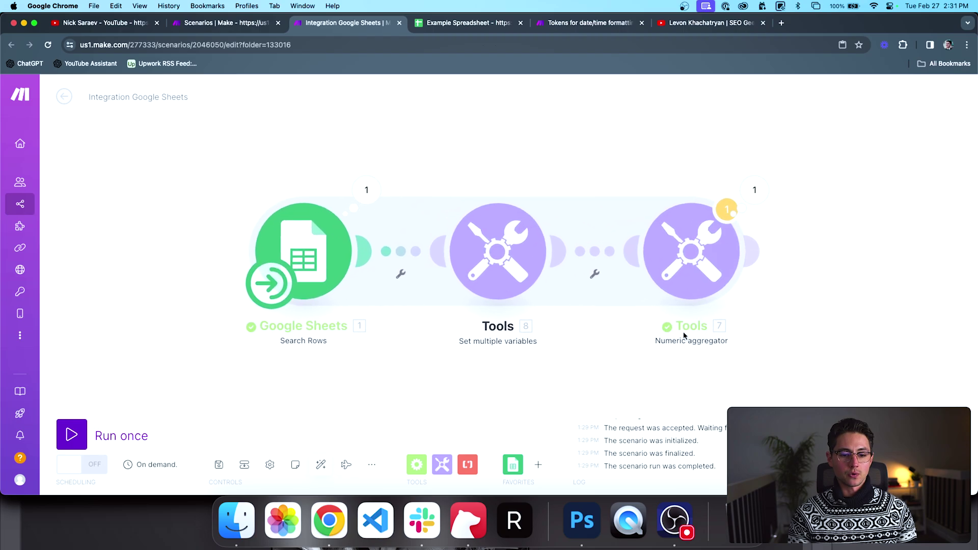
Step: Change the Numeric aggregator's Value from Amount (B) to double
{"action": "left_click", "coordinate": [691, 252]}
{"action": "left_click", "coordinate": [719, 300]}
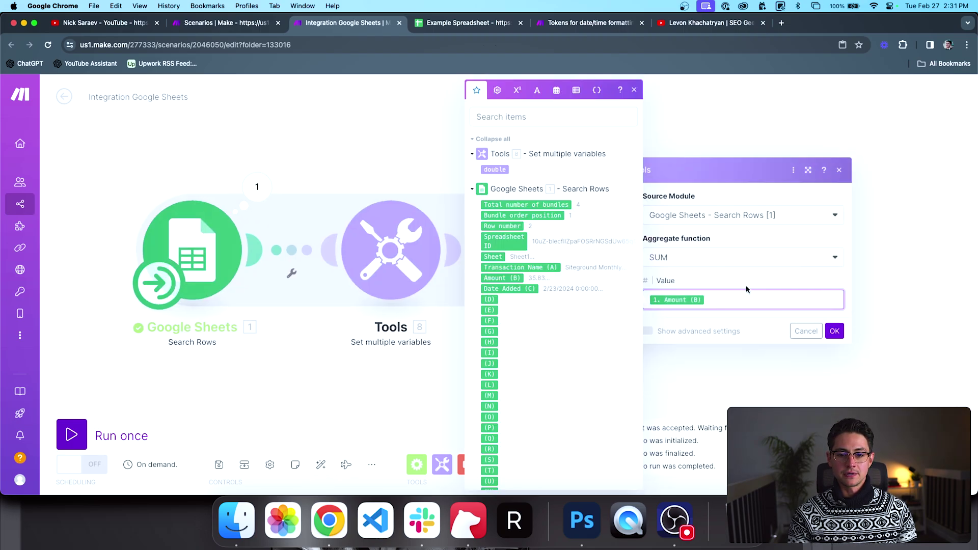
{"action": "key", "text": "BackSpace"}
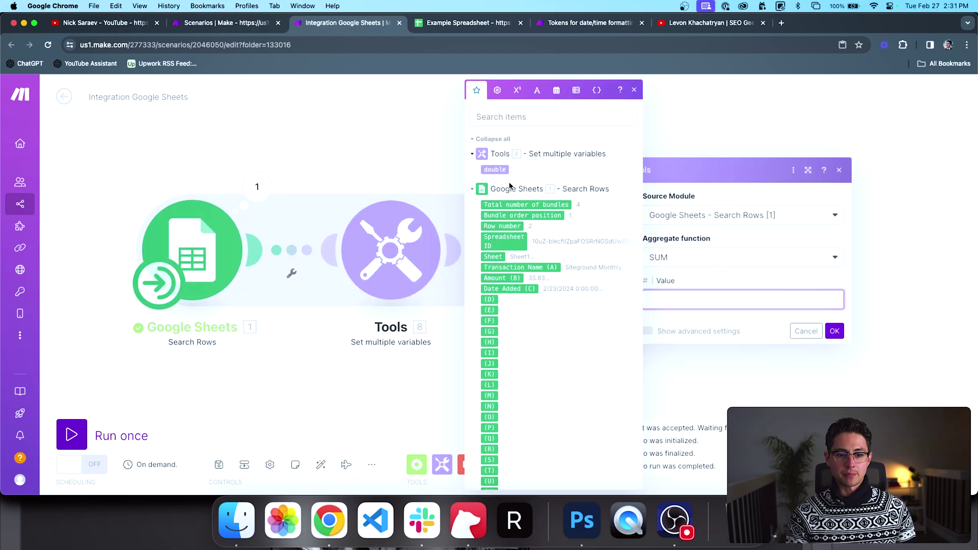
{"action": "left_click", "coordinate": [495, 170]}
{"action": "left_click", "coordinate": [834, 331]}
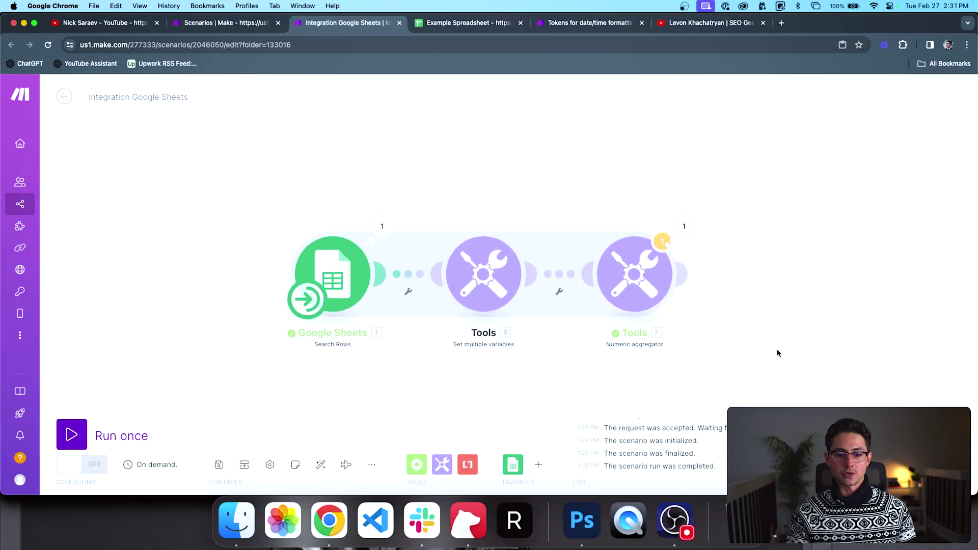
Step: Add a Set multiple variables module after the aggregator with x = 1, then run once
{"action": "left_click", "coordinate": [443, 465]}
{"action": "left_click_drag", "start_coordinate": [502, 318], "coordinate": [580, 281]}
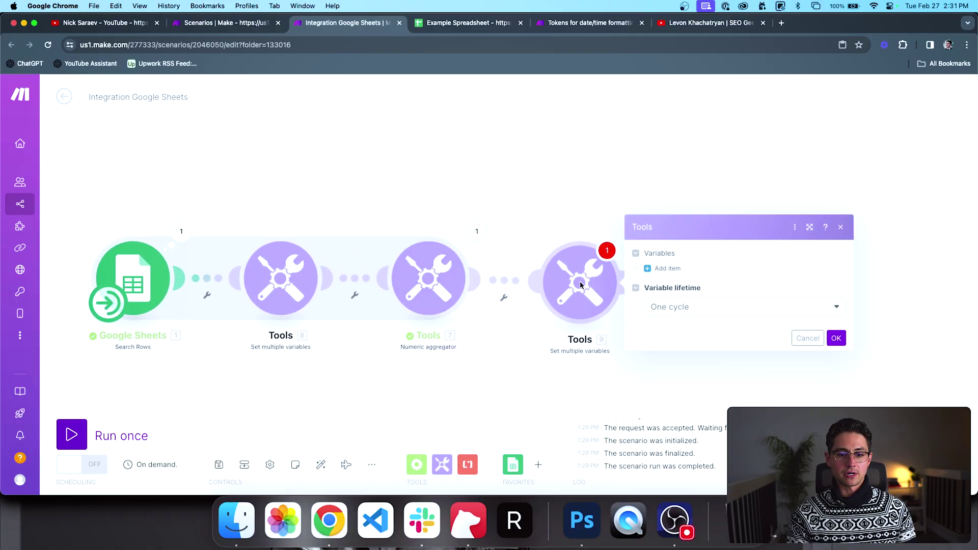
{"action": "left_click", "coordinate": [667, 269]}
{"action": "left_click", "coordinate": [780, 256]}
{"action": "type", "text": "x"}
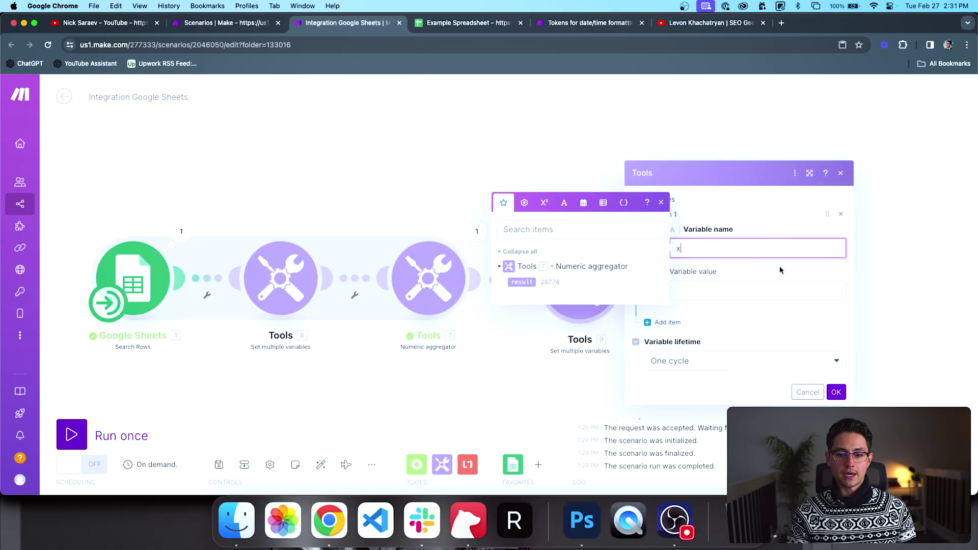
{"action": "left_click", "coordinate": [778, 291]}
{"action": "type", "text": "1"}
{"action": "key", "text": "Return"}
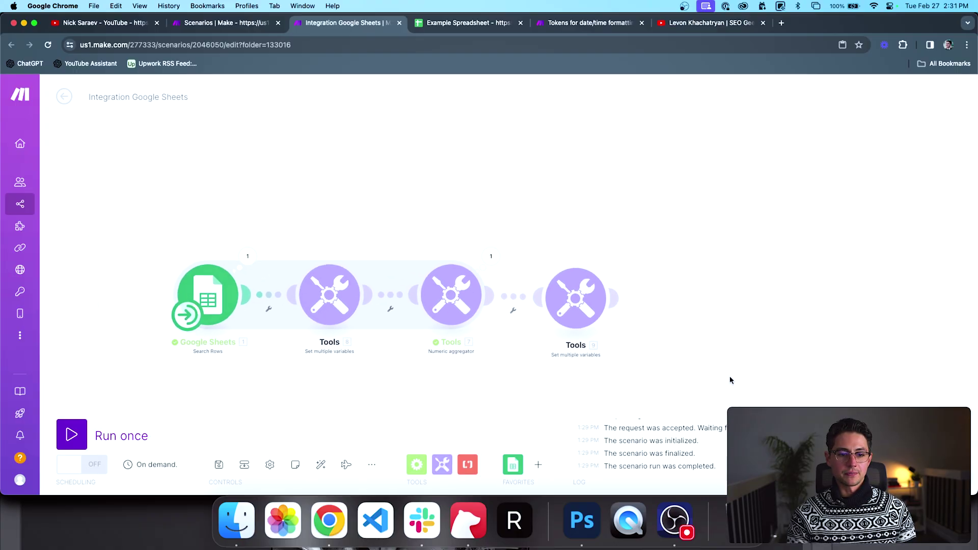
{"action": "left_click", "coordinate": [129, 434]}
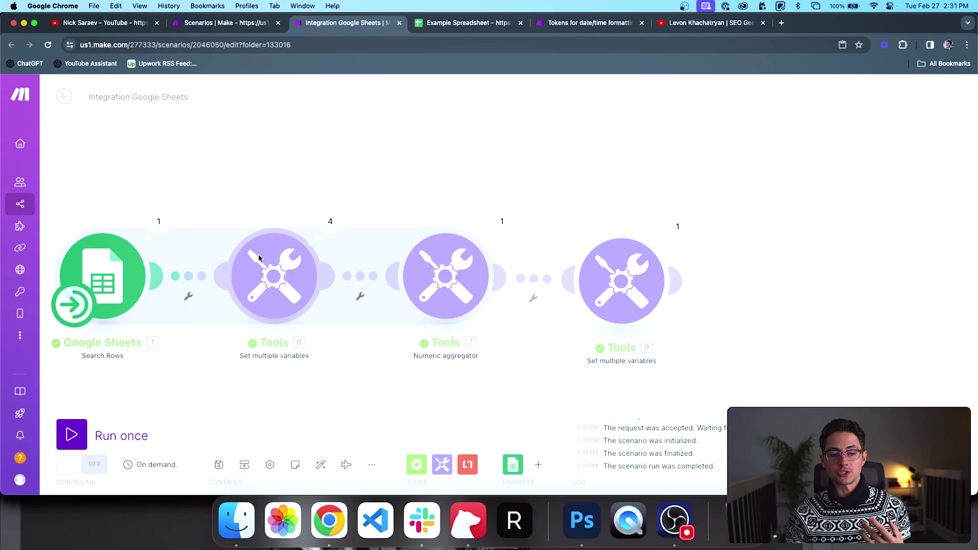
Step: Check the aggregator output bundles 2–4 (71.66, 389, 191.82, -77) totalling 575.48, then open the last Tools module
{"action": "scroll", "coordinate": [395, 204], "scroll_direction": "right", "scroll_amount": 2}
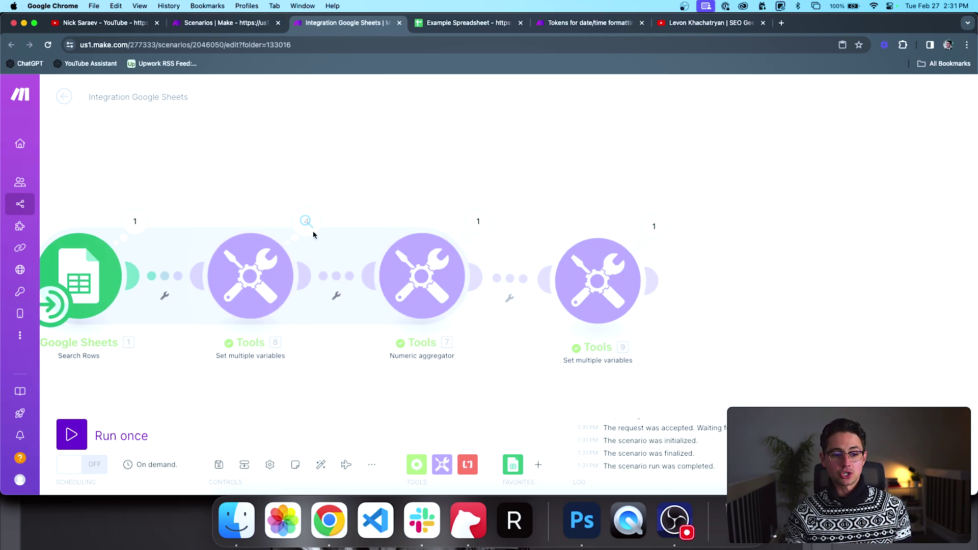
{"action": "left_click", "coordinate": [470, 220]}
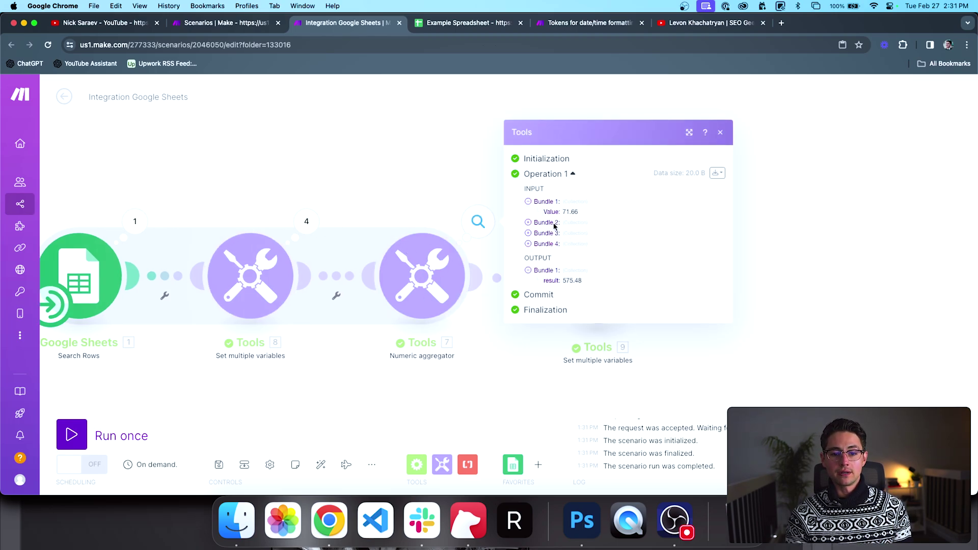
{"action": "left_click", "coordinate": [556, 224]}
{"action": "left_click", "coordinate": [548, 239]}
{"action": "left_click", "coordinate": [549, 253]}
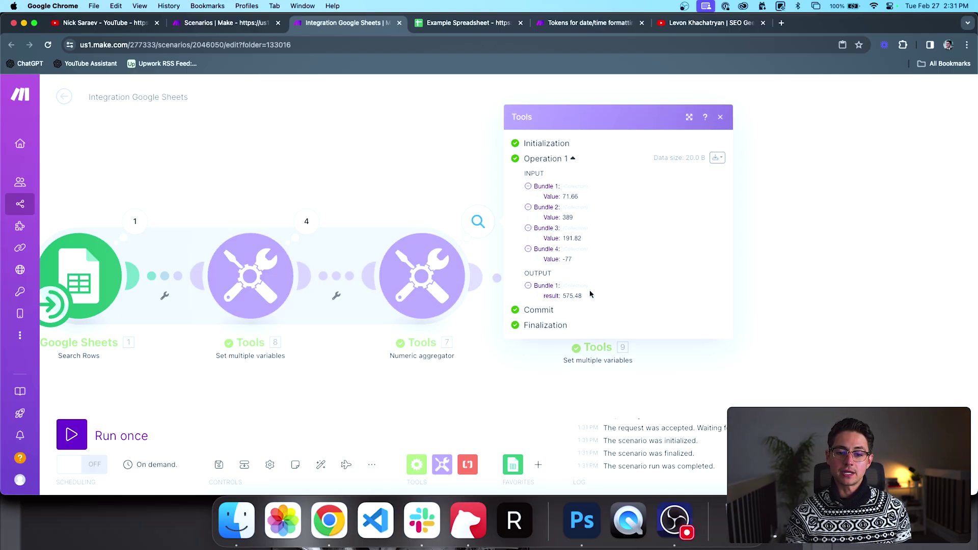
{"action": "left_click", "coordinate": [469, 179]}
{"action": "left_click", "coordinate": [587, 265]}
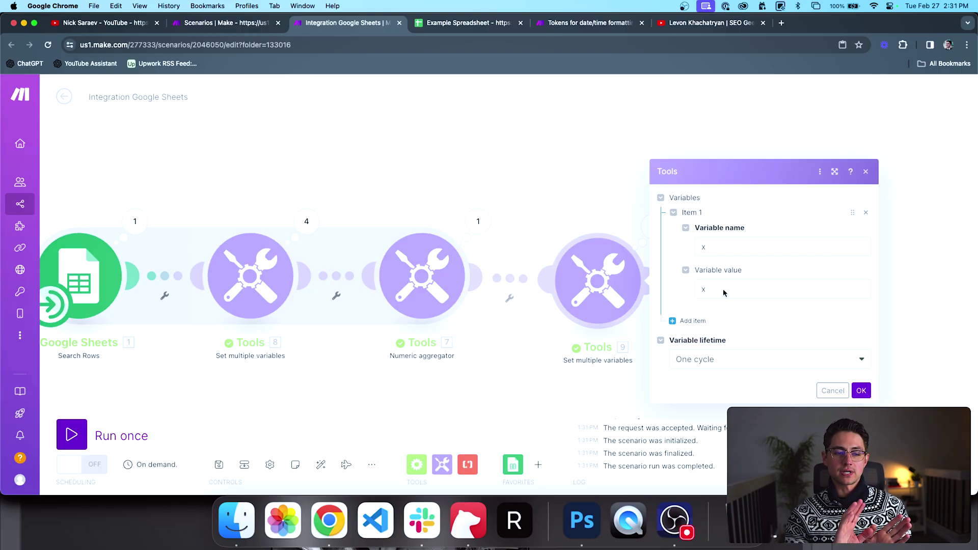
Step: Rename the last module's variable to doubledResult and move to its value field
{"action": "left_click", "coordinate": [723, 247]}
{"action": "type", "text": "double"}
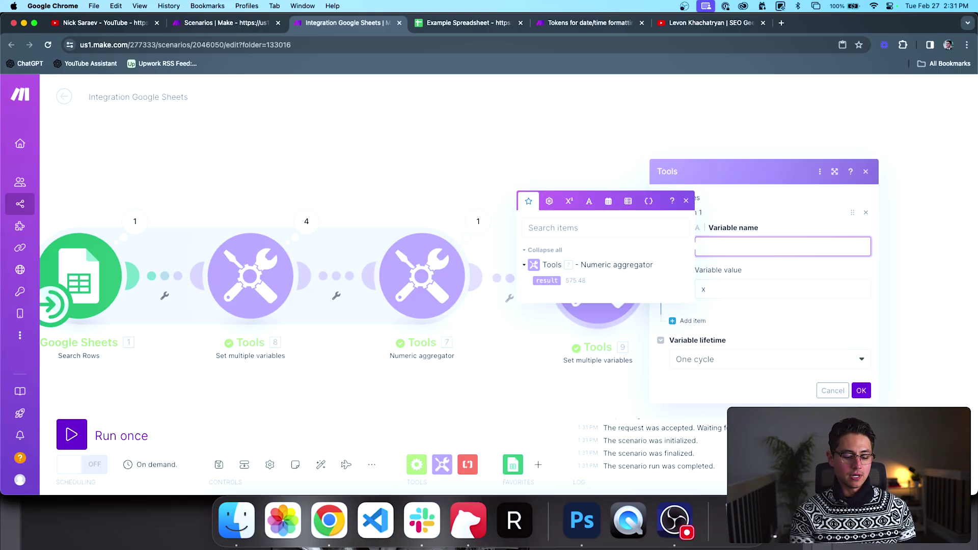
{"action": "type", "text": "dResult"}
{"action": "left_click", "coordinate": [774, 288]}
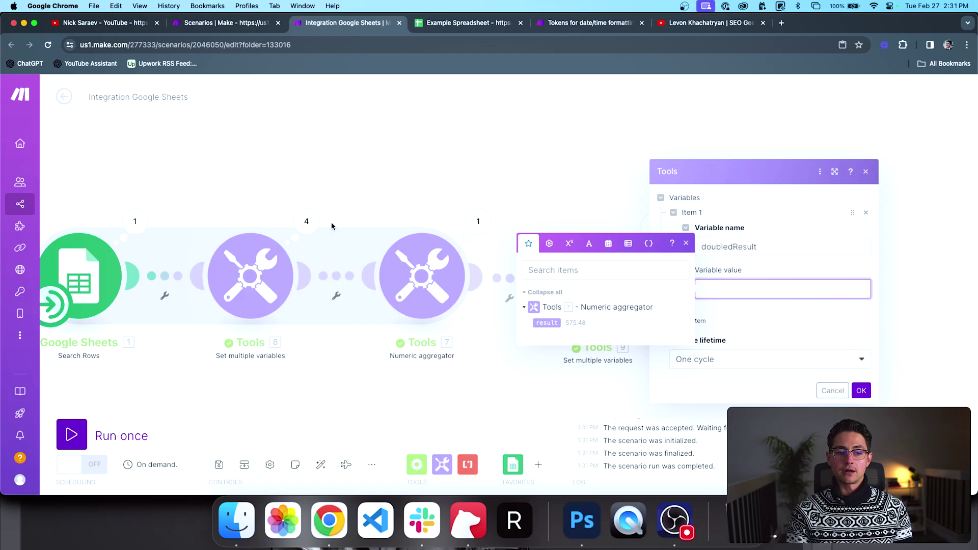
{"action": "left_click_drag", "start_coordinate": [331, 222], "coordinate": [407, 221]}
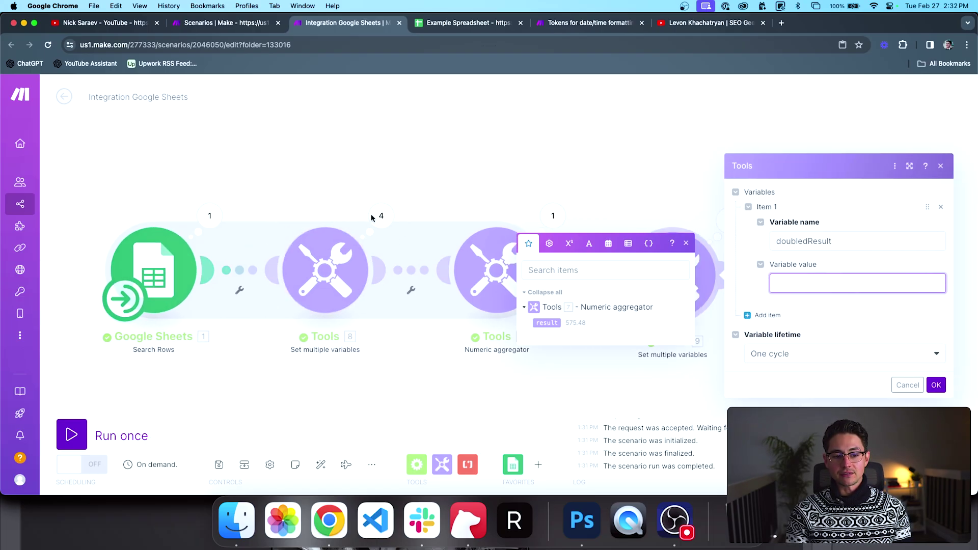
{"action": "scroll", "coordinate": [380, 214], "scroll_direction": "left", "scroll_amount": 3}
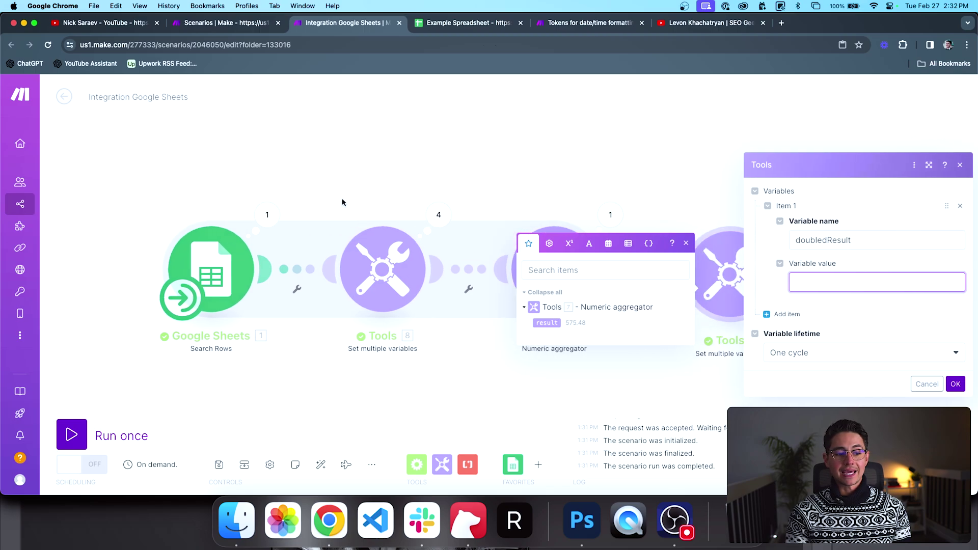
{"action": "scroll", "coordinate": [287, 147], "scroll_direction": "down", "scroll_amount": 3}
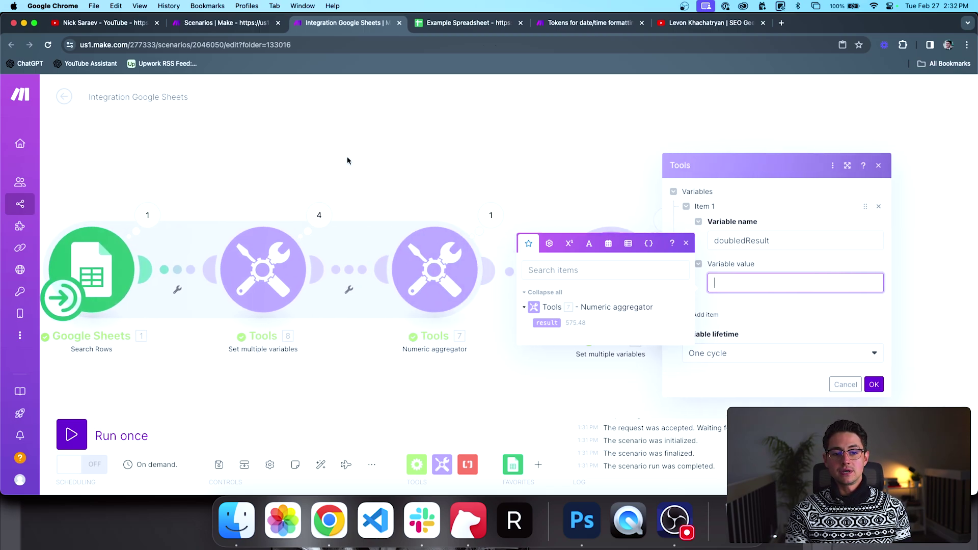
{"action": "scroll", "coordinate": [331, 159], "scroll_direction": "right", "scroll_amount": 5}
{"action": "scroll", "coordinate": [459, 229], "scroll_direction": "left", "scroll_amount": 3}
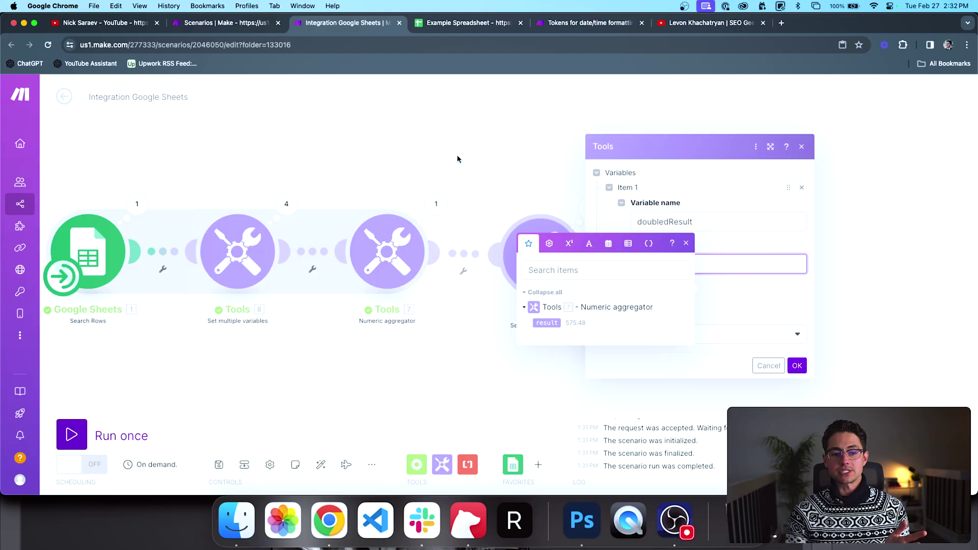
{"action": "mouse_move", "coordinate": [457, 156]}
{"action": "left_mouse_down"}
{"action": "mouse_move", "coordinate": [498, 156]}
{"action": "mouse_move", "coordinate": [470, 156]}
{"action": "left_mouse_up"}
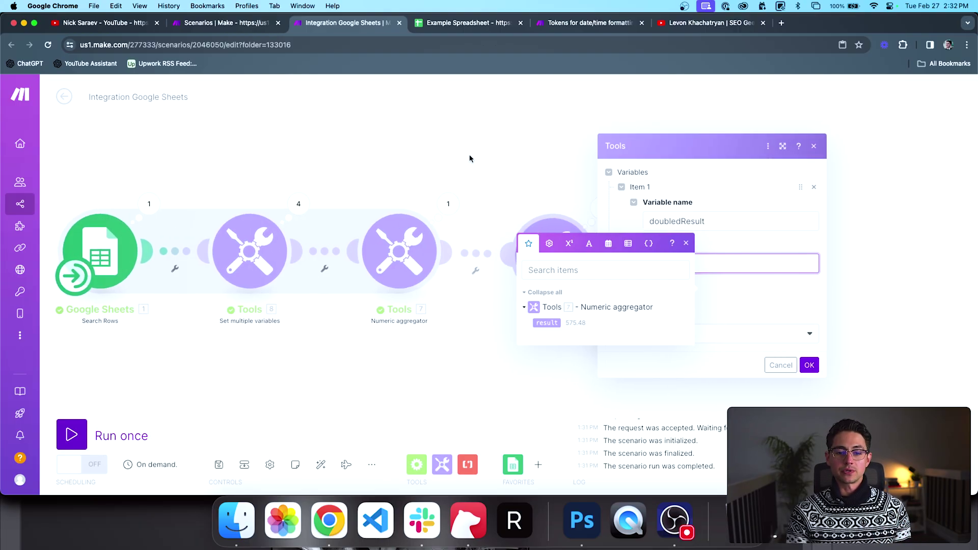
Step: Map the aggregator's '7. result' into Variable value and save the variable
{"action": "left_click", "coordinate": [686, 243]}
{"action": "left_click", "coordinate": [692, 264]}
{"action": "left_click", "coordinate": [586, 298]}
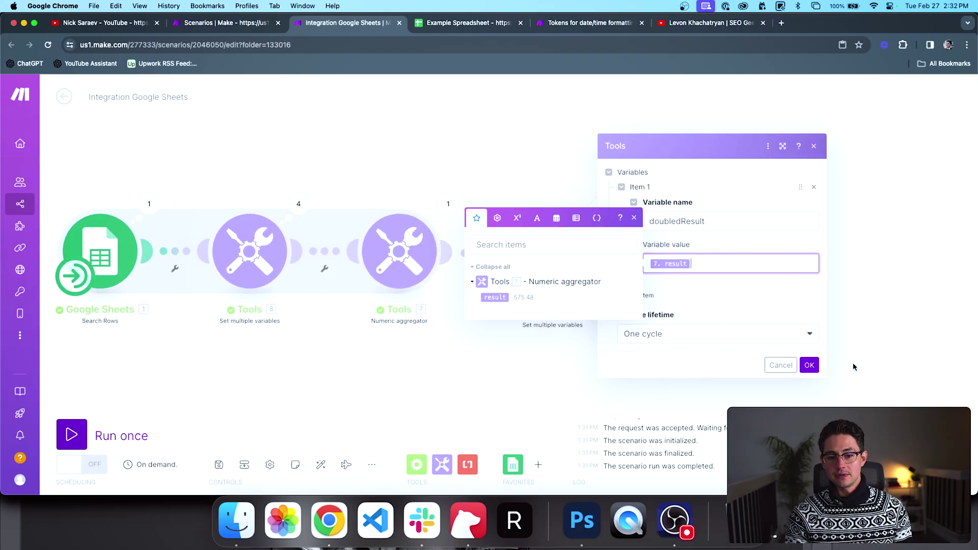
{"action": "left_click", "coordinate": [814, 315]}
{"action": "left_click", "coordinate": [809, 365]}
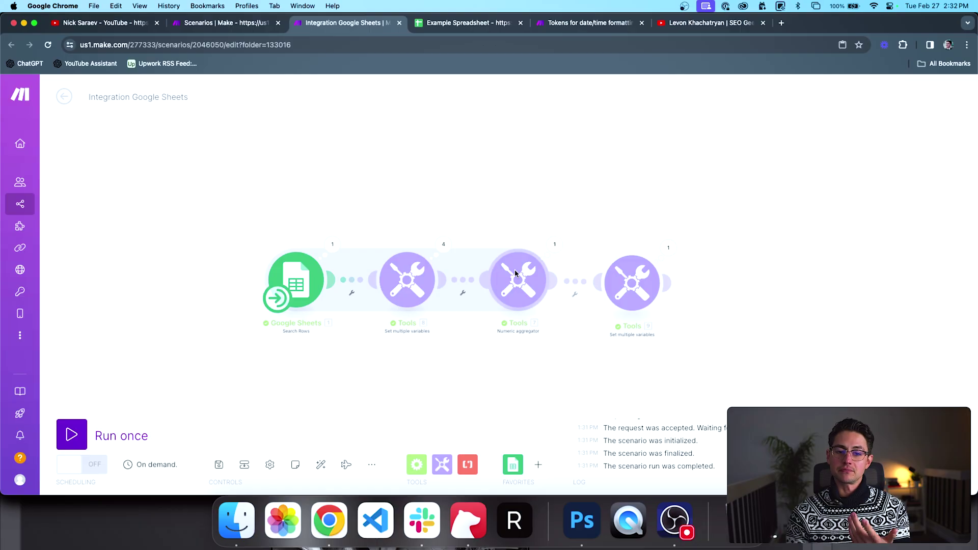
Step: Glance at the last module's settings and play the scenario flow walkthrough
{"action": "left_click", "coordinate": [627, 286]}
{"action": "left_click", "coordinate": [573, 226]}
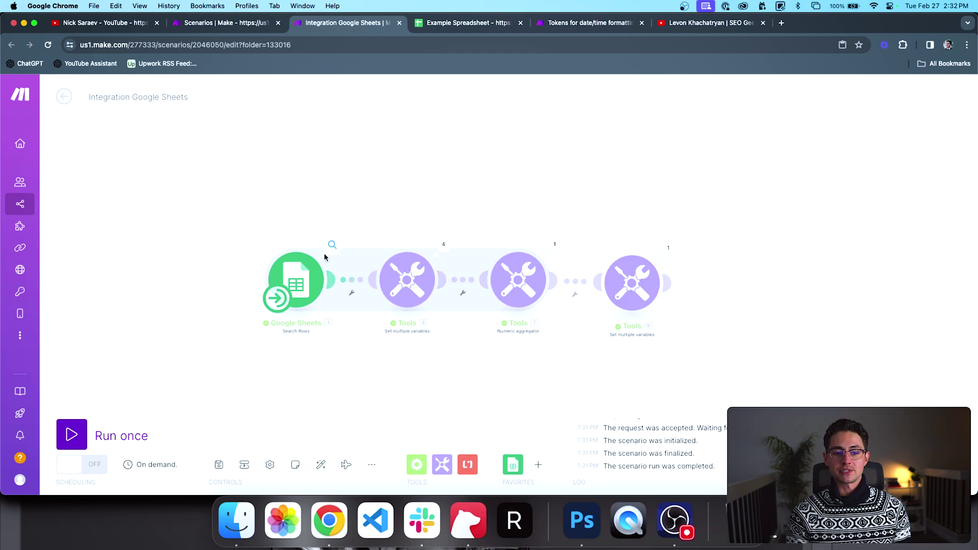
{"action": "scroll", "coordinate": [553, 160], "scroll_direction": "right", "scroll_amount": 3}
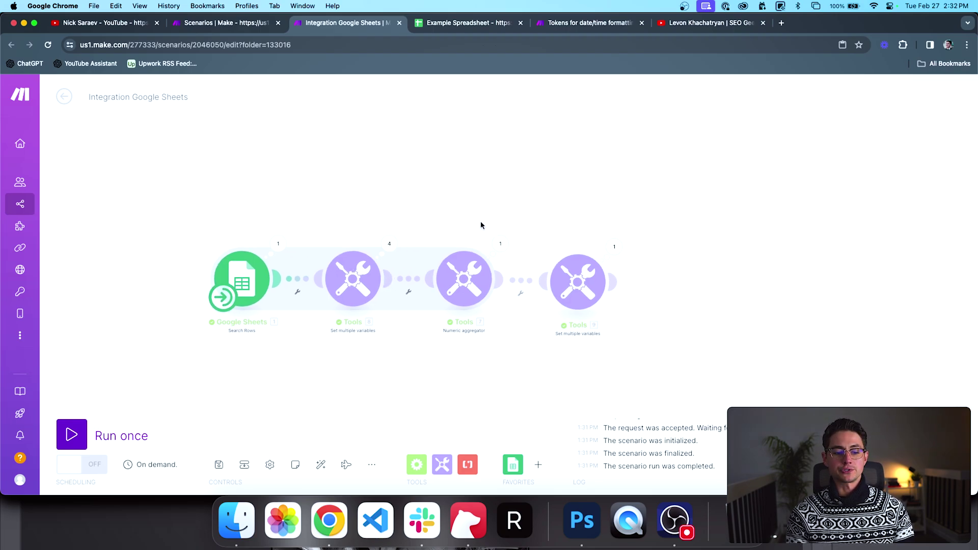
{"action": "left_click", "coordinate": [343, 464]}
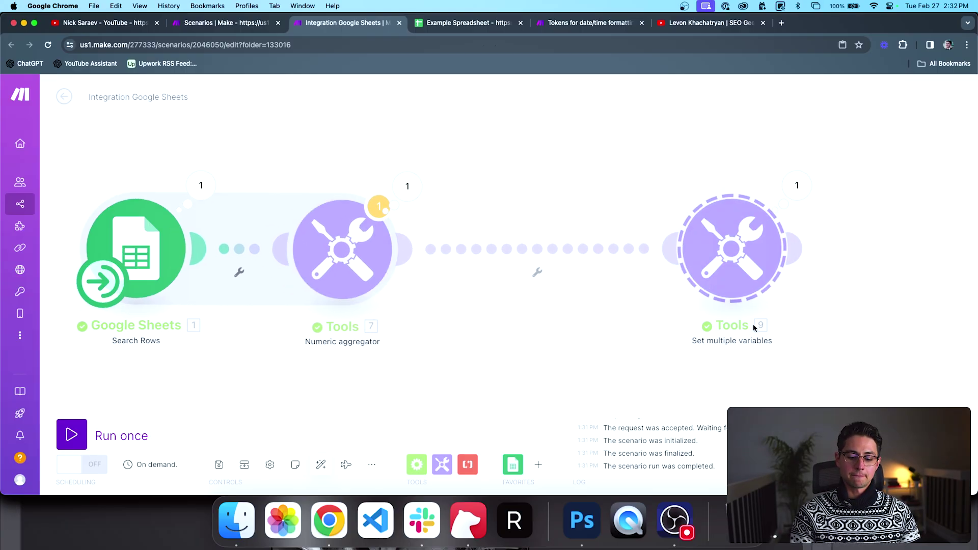
Step: Make the Numeric aggregator sum the Amount (B) column instead of the old value
{"action": "left_click", "coordinate": [435, 291]}
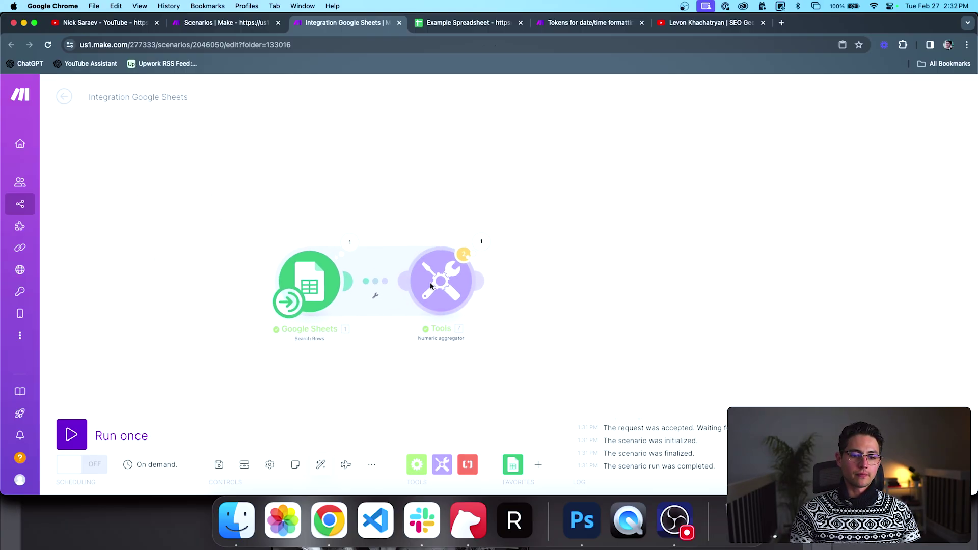
{"action": "left_click", "coordinate": [540, 330]}
{"action": "key", "text": "BackSpace"}
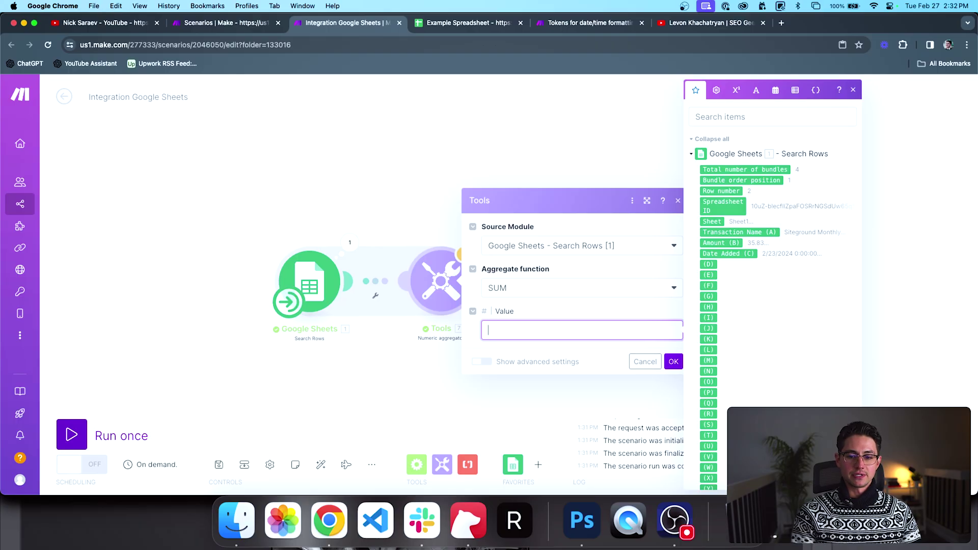
{"action": "left_click", "coordinate": [720, 242]}
{"action": "left_click", "coordinate": [671, 362]}
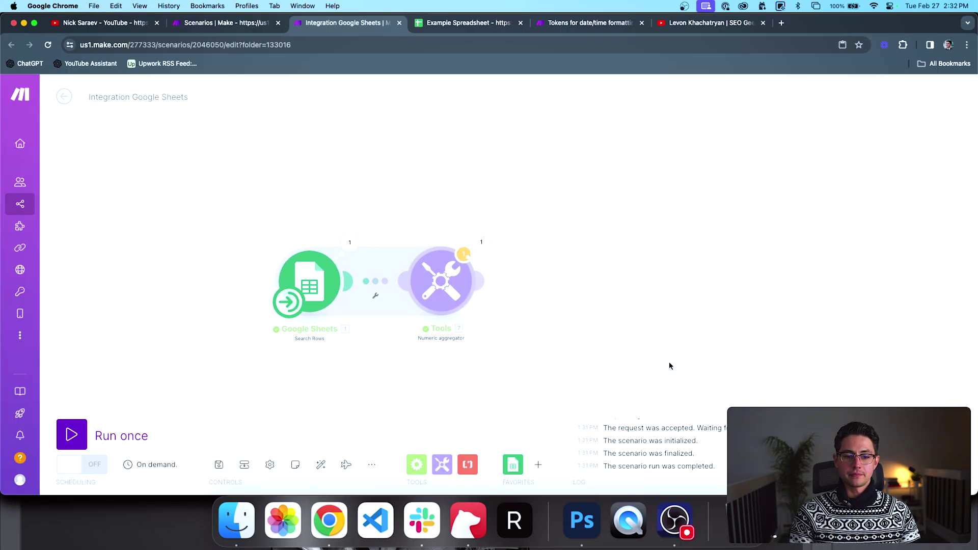
Step: Run the scenario once and confirm the aggregator's summed result of 287.74
{"action": "left_click", "coordinate": [103, 432]}
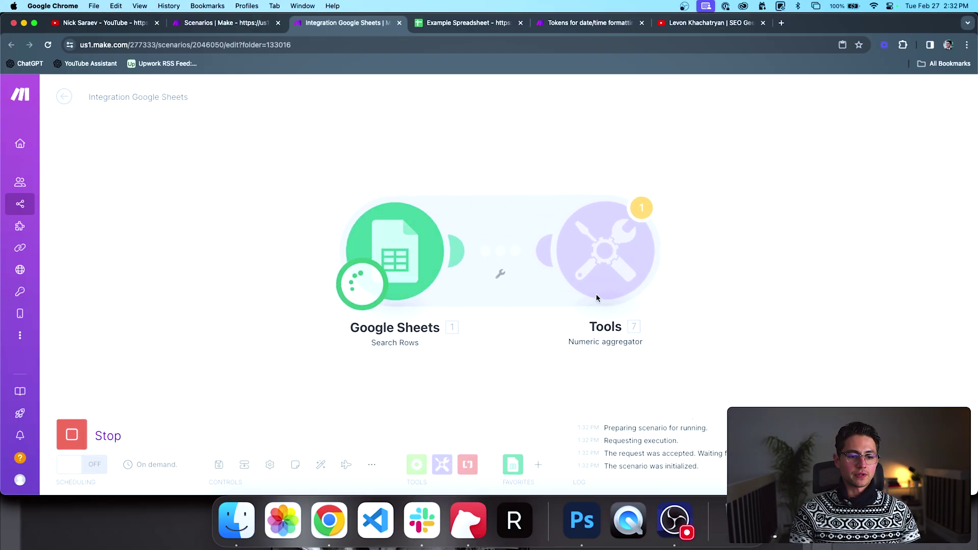
{"action": "left_click_drag", "start_coordinate": [653, 332], "coordinate": [439, 334]}
{"action": "left_click", "coordinate": [438, 211]}
{"action": "double_click", "coordinate": [562, 250]}
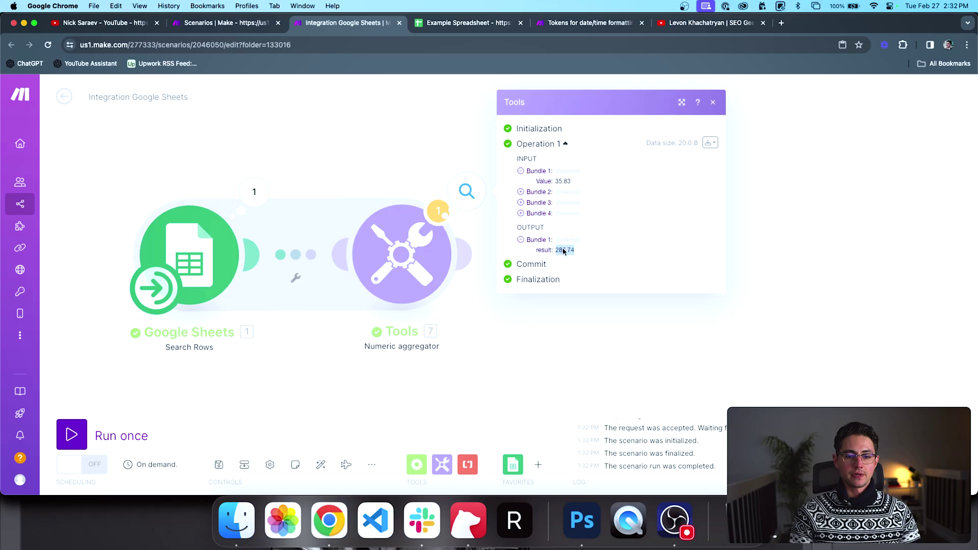
{"action": "left_click", "coordinate": [564, 332]}
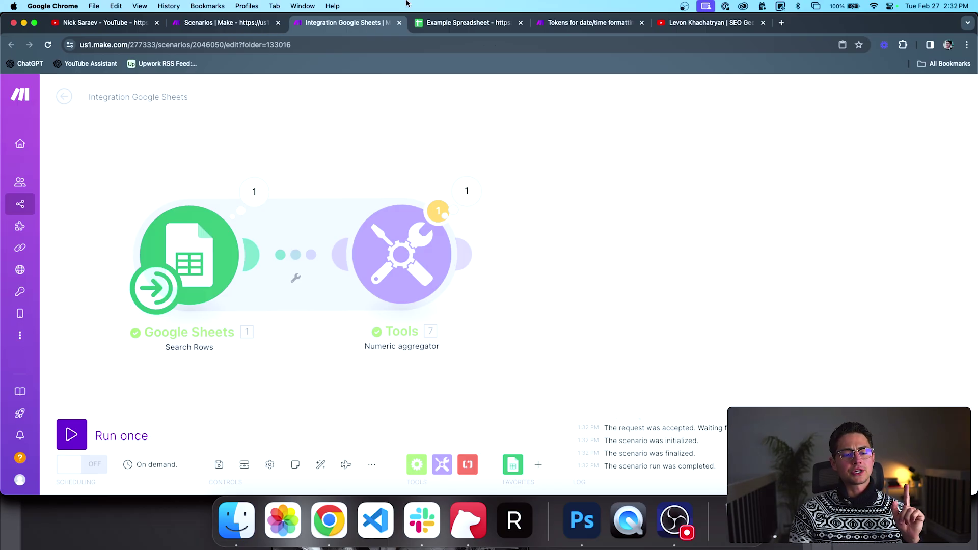
Step: Review the Date Added dates in C2–C5 of the Example Spreadsheet, then return to Make
{"action": "left_click", "coordinate": [425, 24]}
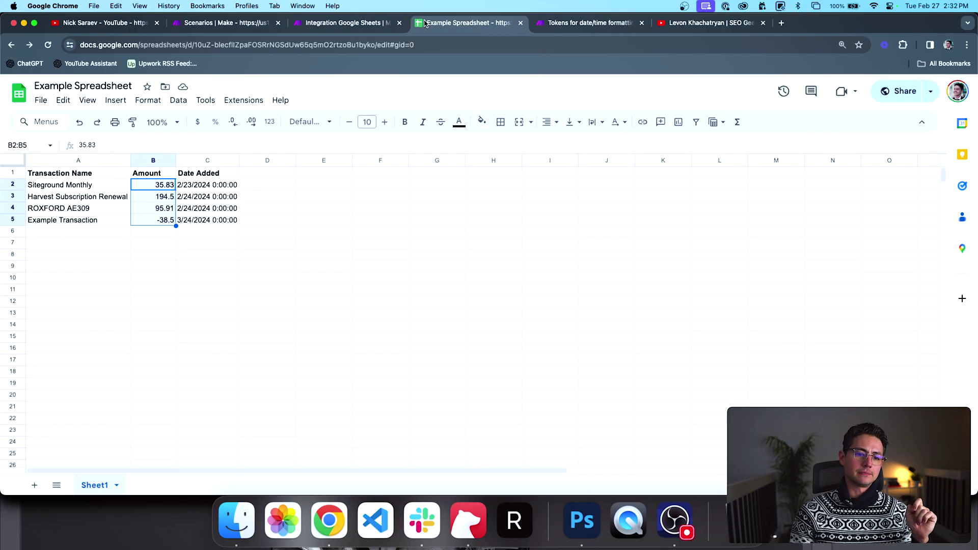
{"action": "left_click", "coordinate": [218, 220]}
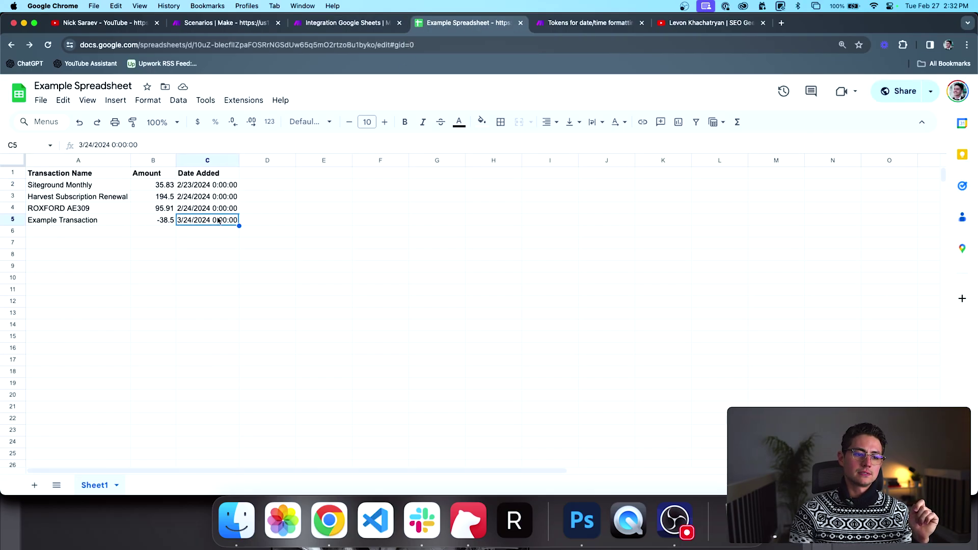
{"action": "left_click", "coordinate": [214, 208]}
{"action": "left_click", "coordinate": [197, 221]}
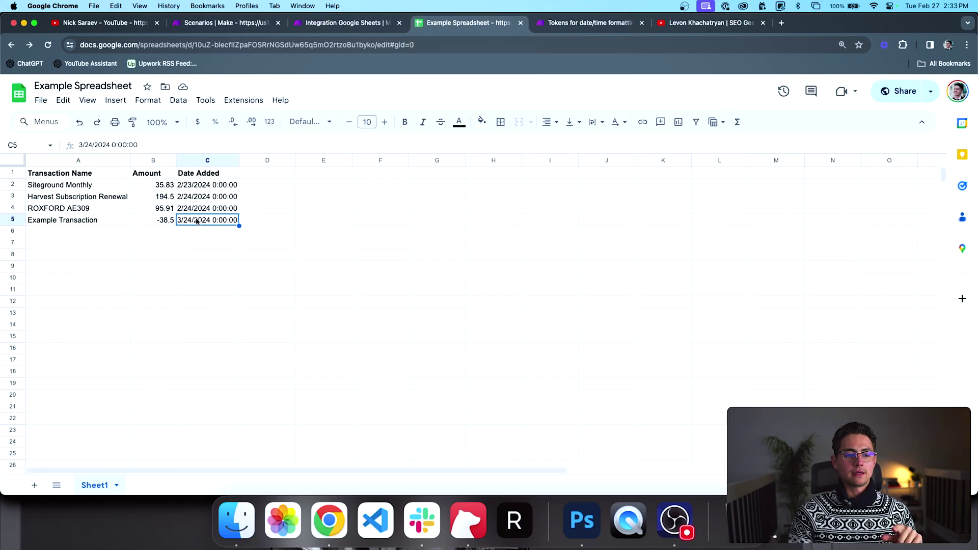
{"action": "left_click", "coordinate": [187, 188]}
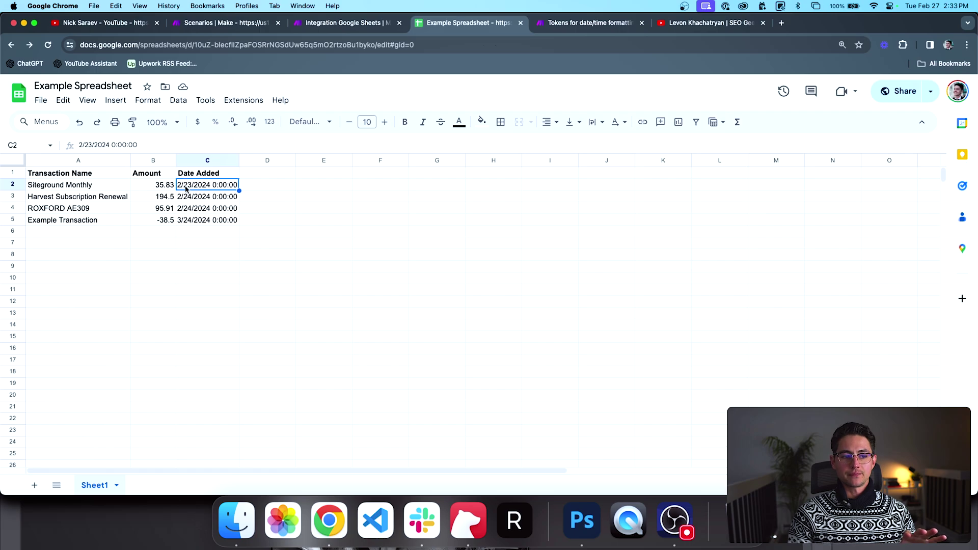
{"action": "left_click", "coordinate": [199, 211]}
{"action": "left_click", "coordinate": [199, 217]}
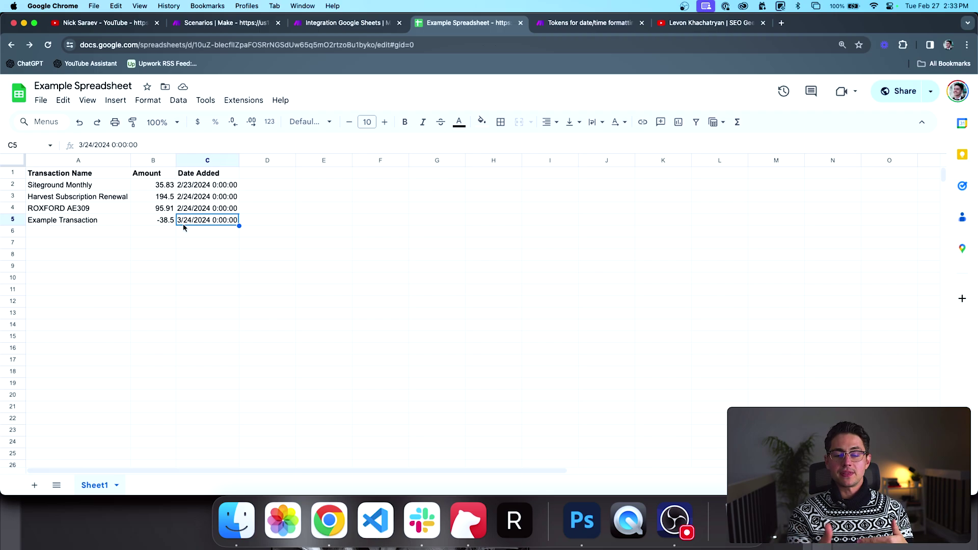
{"action": "key", "text": "ctrl+shift+Tab"}
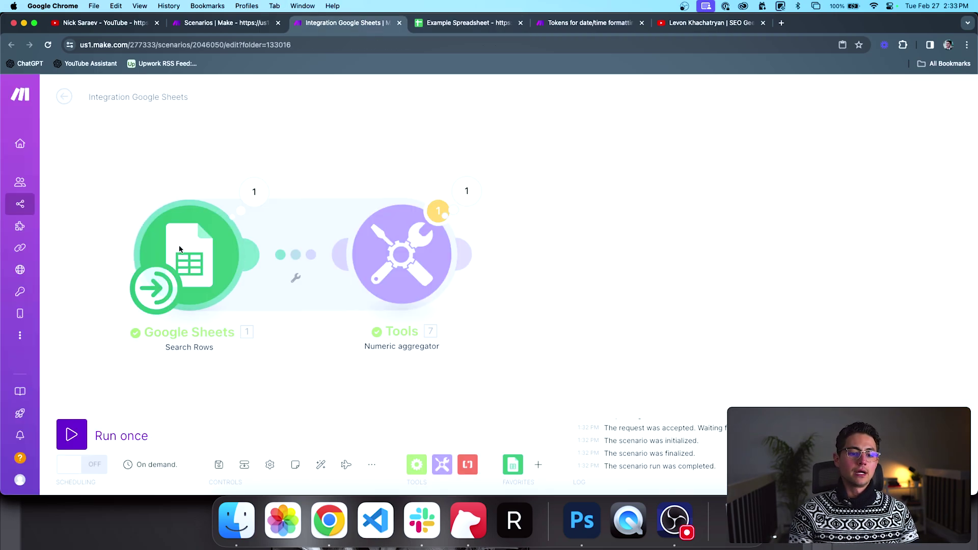
Step: Choose Date Added (C) as the column for the Search Rows filter
{"action": "scroll", "coordinate": [354, 282], "scroll_direction": "down", "scroll_amount": 2}
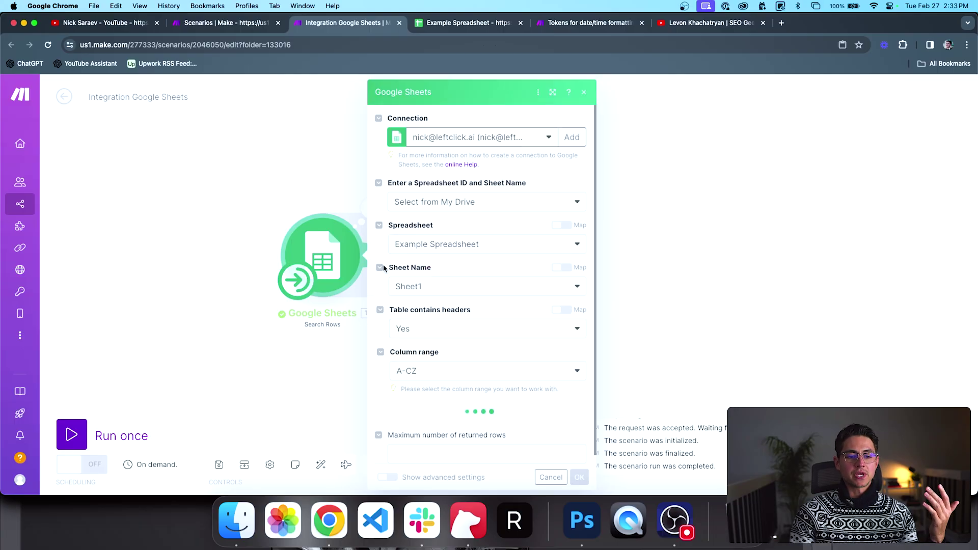
{"action": "scroll", "coordinate": [383, 265], "scroll_direction": "down", "scroll_amount": 1}
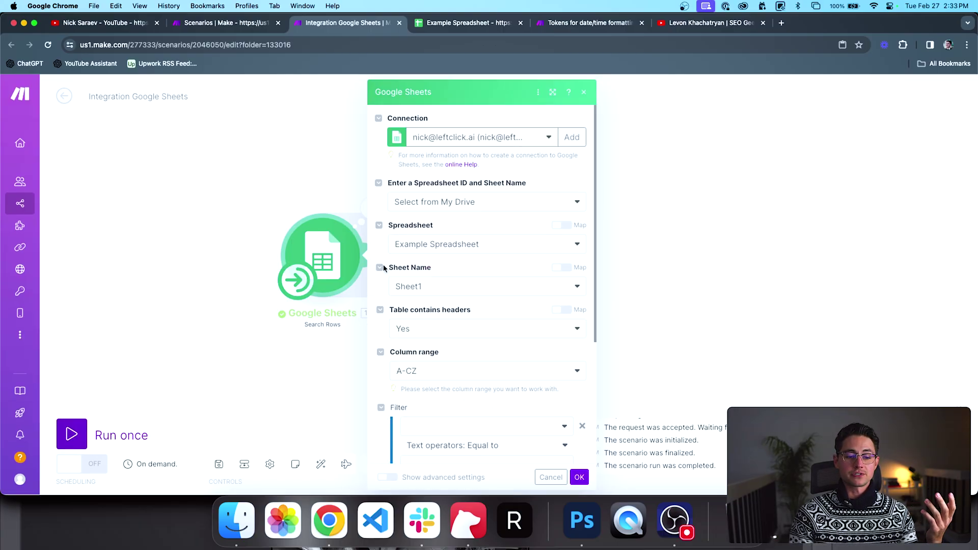
{"action": "scroll", "coordinate": [384, 264], "scroll_direction": "down", "scroll_amount": 5}
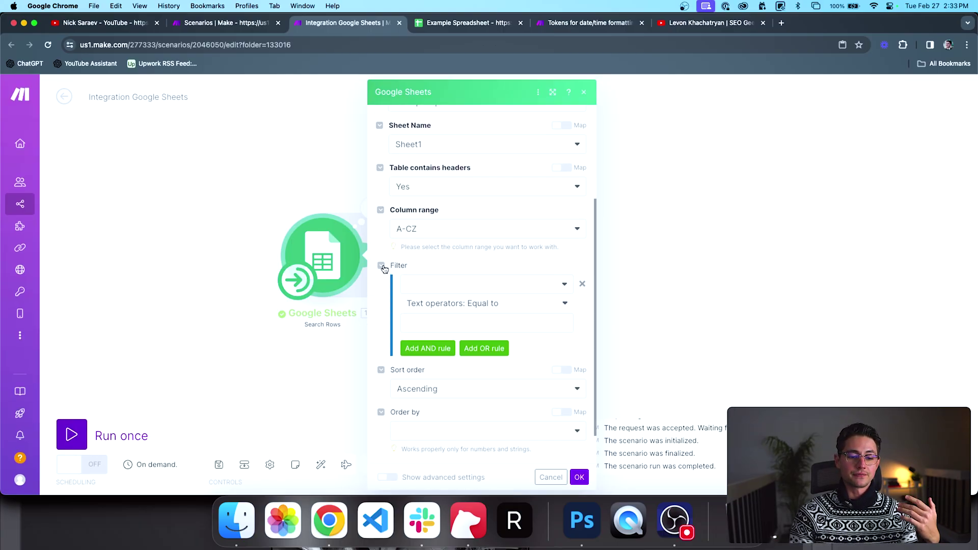
{"action": "left_click", "coordinate": [457, 285]}
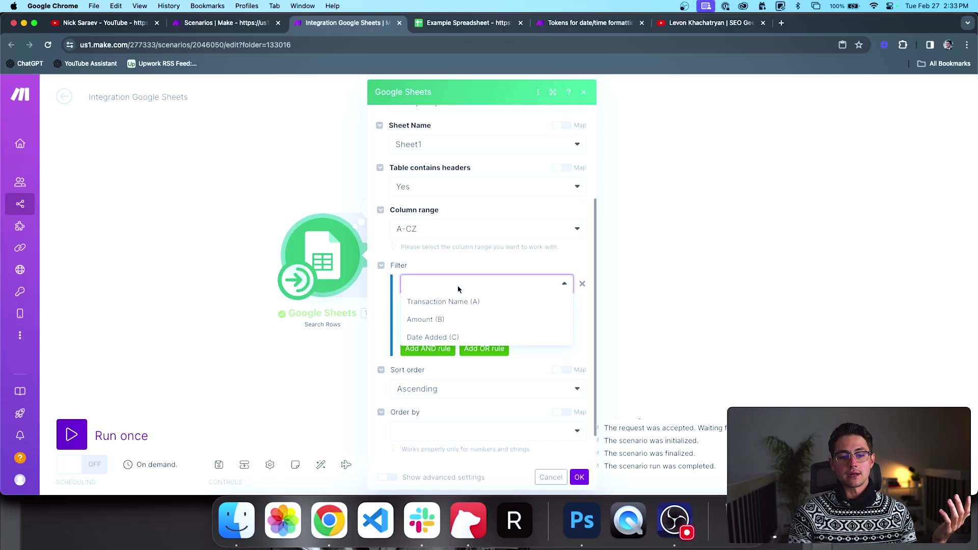
{"action": "left_click", "coordinate": [428, 337]}
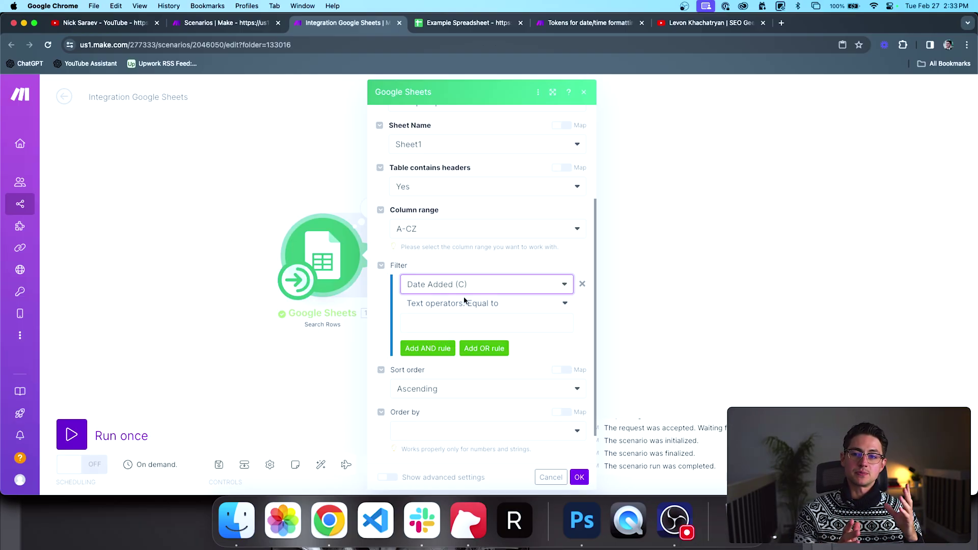
Step: Set the filter operator to the datetime comparison Later than or equal to
{"action": "scroll", "coordinate": [479, 302], "scroll_direction": "down", "scroll_amount": 1}
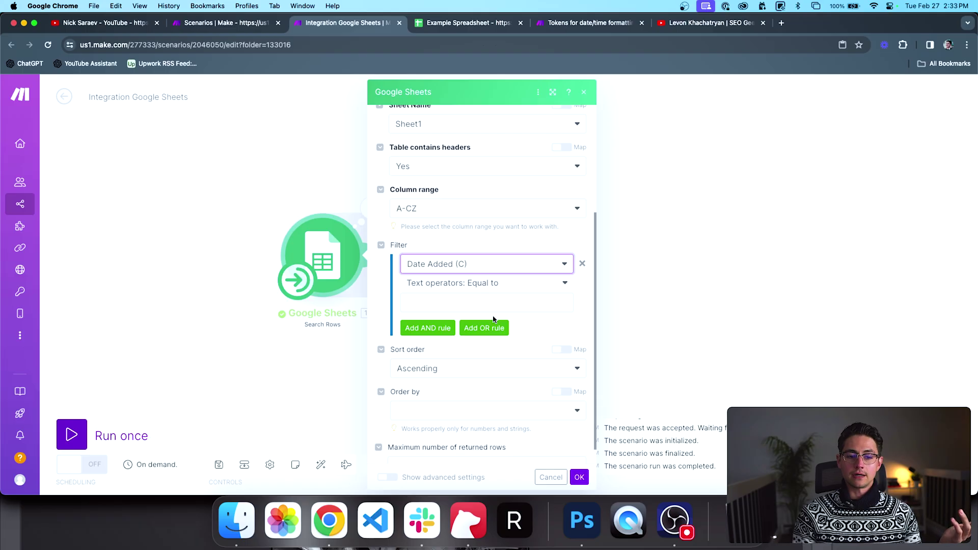
{"action": "left_click", "coordinate": [476, 273]}
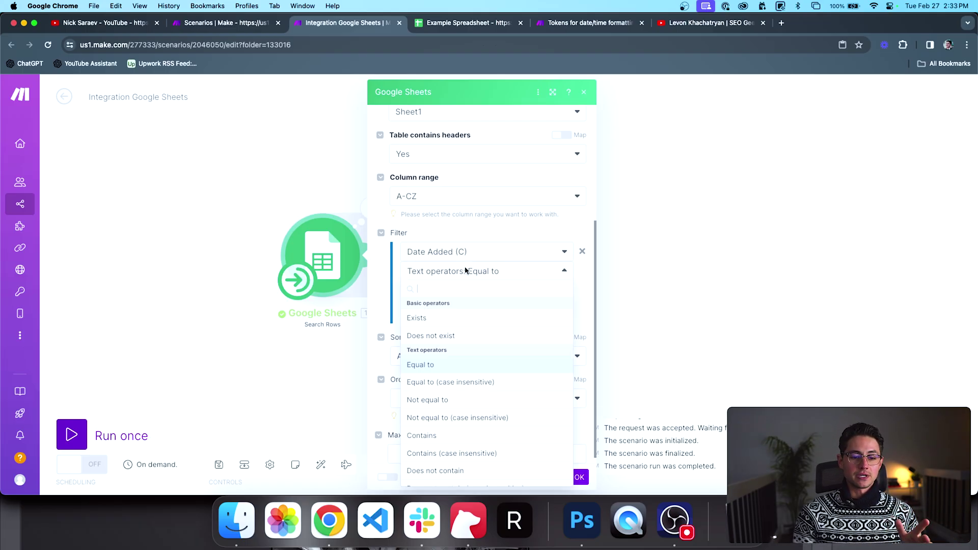
{"action": "scroll", "coordinate": [453, 343], "scroll_direction": "down", "scroll_amount": 2}
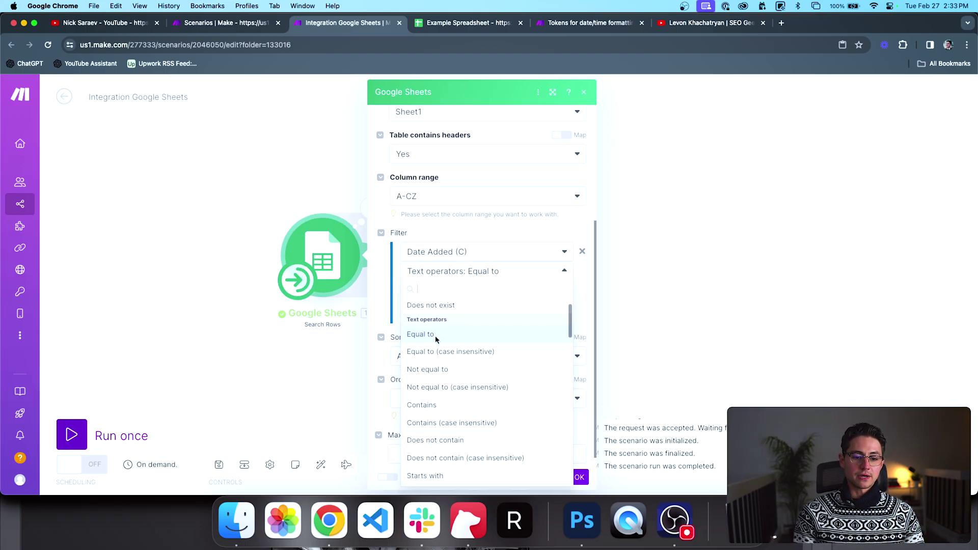
{"action": "scroll", "coordinate": [435, 335], "scroll_direction": "up", "scroll_amount": 2}
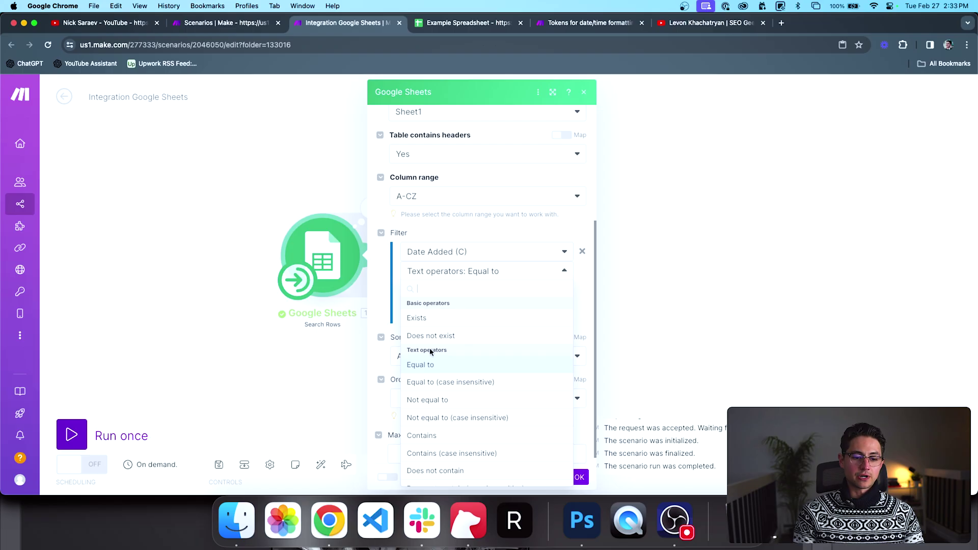
{"action": "scroll", "coordinate": [430, 351], "scroll_direction": "down", "scroll_amount": 5}
{"action": "scroll", "coordinate": [430, 349], "scroll_direction": "down", "scroll_amount": 10}
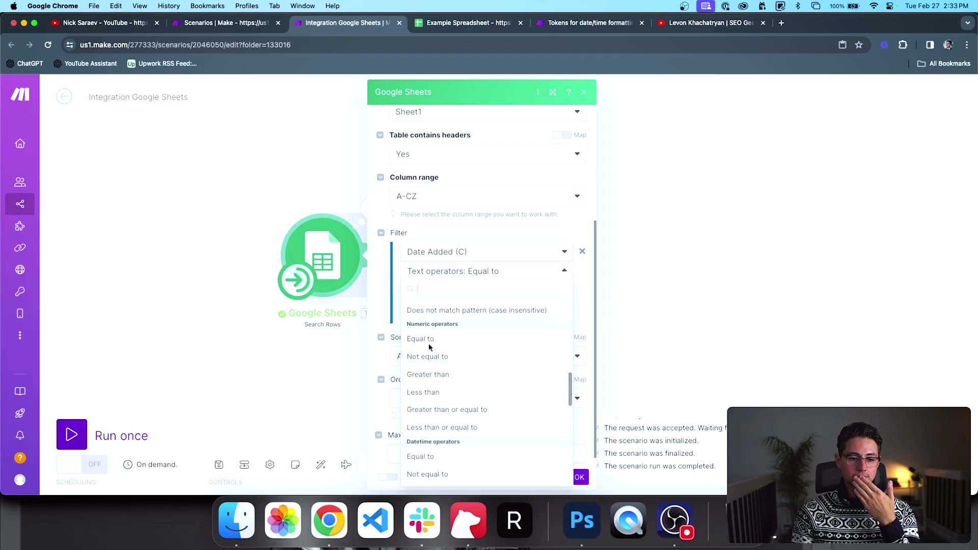
{"action": "scroll", "coordinate": [436, 332], "scroll_direction": "down", "scroll_amount": 2}
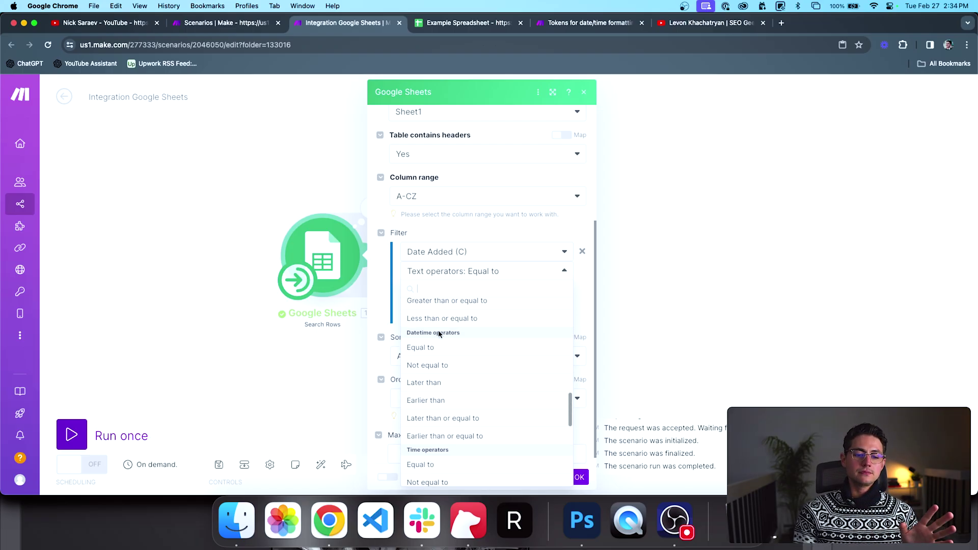
{"action": "scroll", "coordinate": [439, 334], "scroll_direction": "down", "scroll_amount": 1}
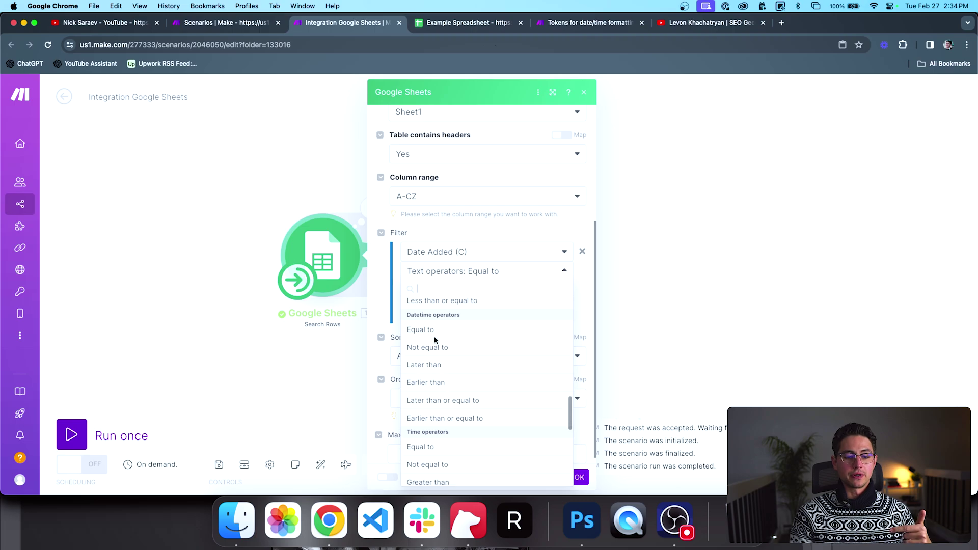
{"action": "left_click", "coordinate": [438, 400]}
{"action": "left_click", "coordinate": [446, 291]}
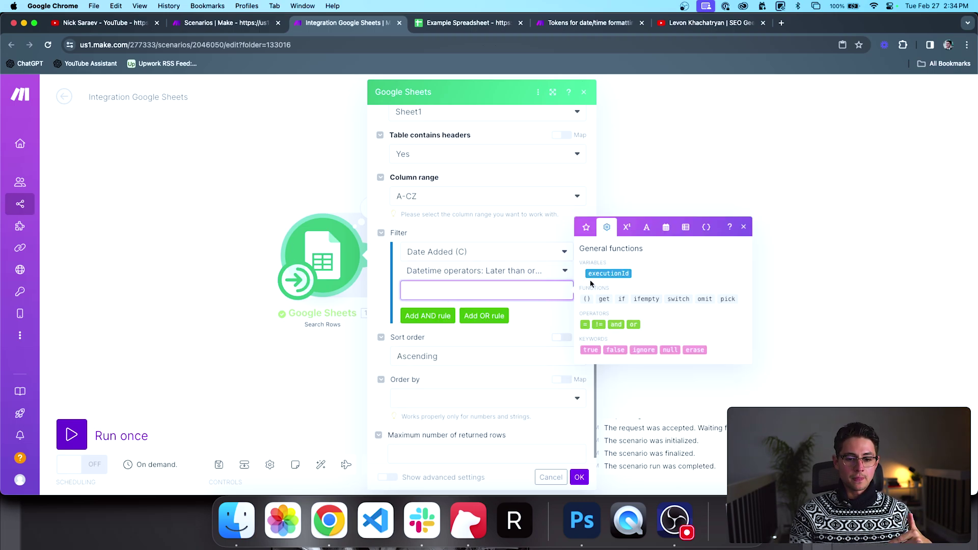
Step: Enter setDate(now; 1) as the filter's comparison value using the date and time functions
{"action": "left_click", "coordinate": [633, 232]}
{"action": "left_click", "coordinate": [666, 228]}
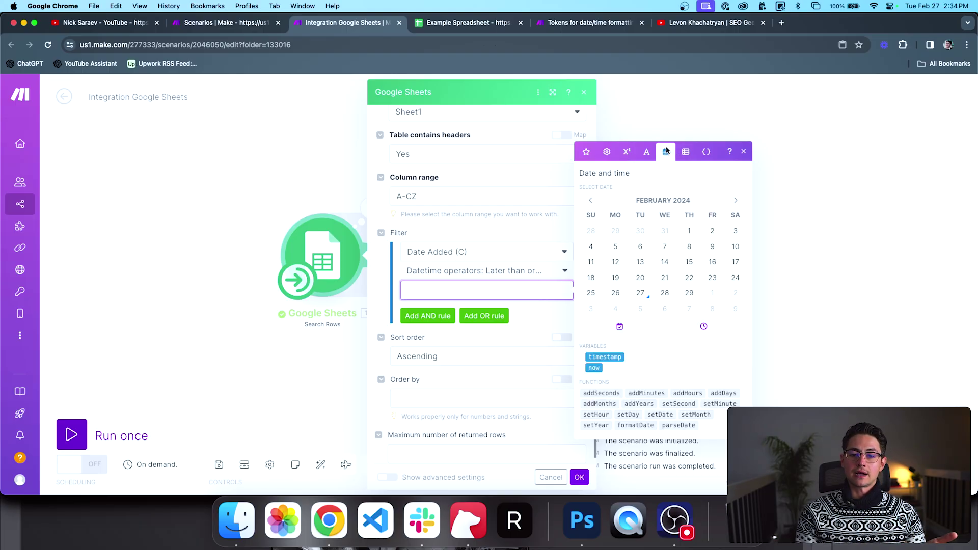
{"action": "left_click", "coordinate": [593, 368]}
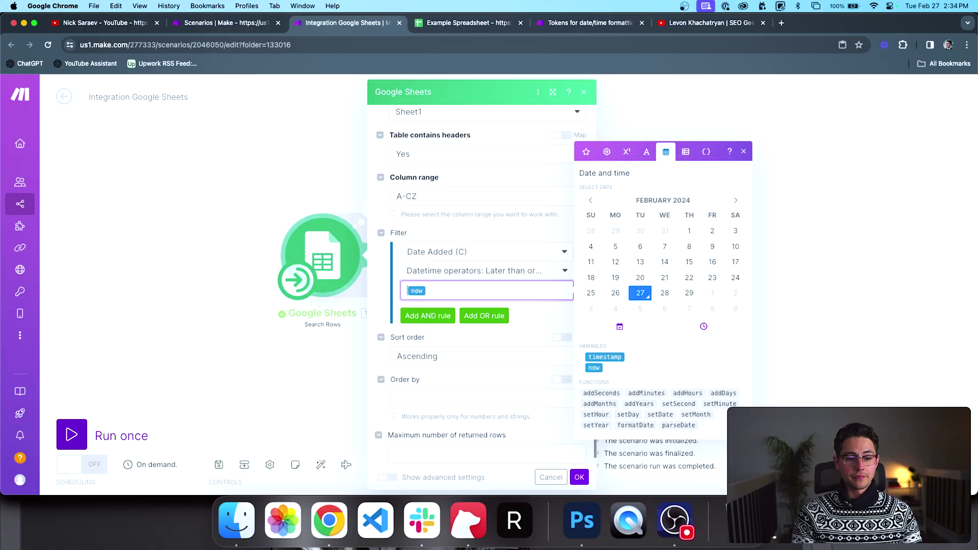
{"action": "left_click", "coordinate": [660, 414]}
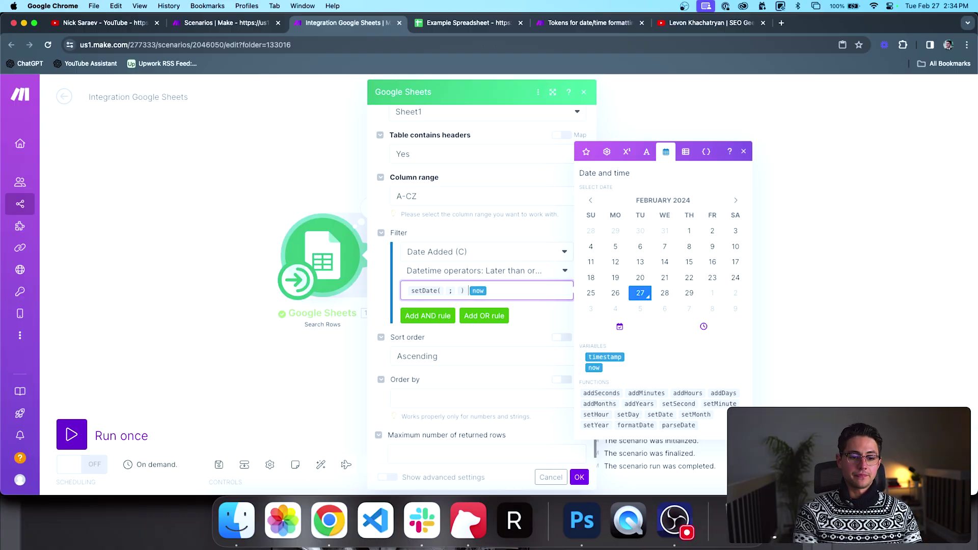
{"action": "key", "text": "BackSpace"}
{"action": "key", "text": "BackSpace"}
{"action": "type", "text": ";1)"}
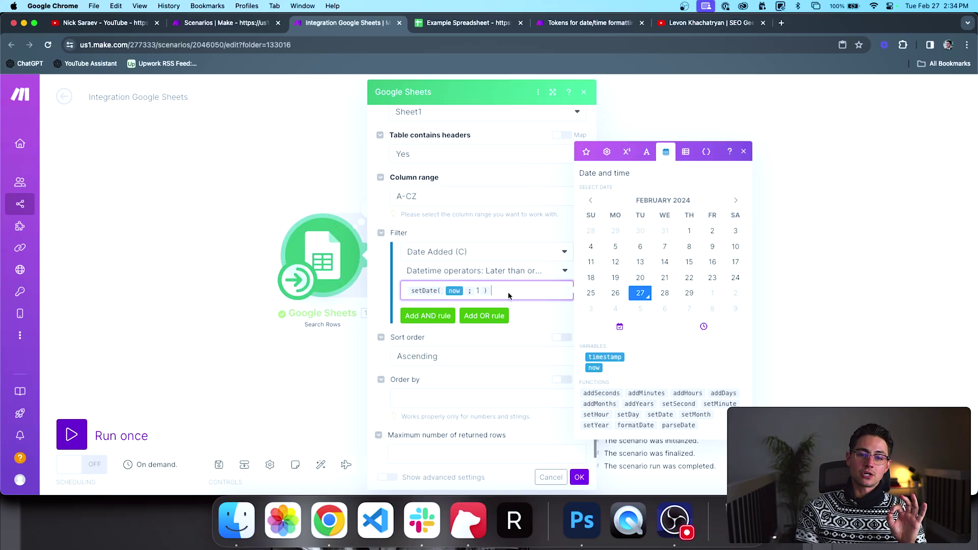
{"action": "mouse_move", "coordinate": [453, 290]}
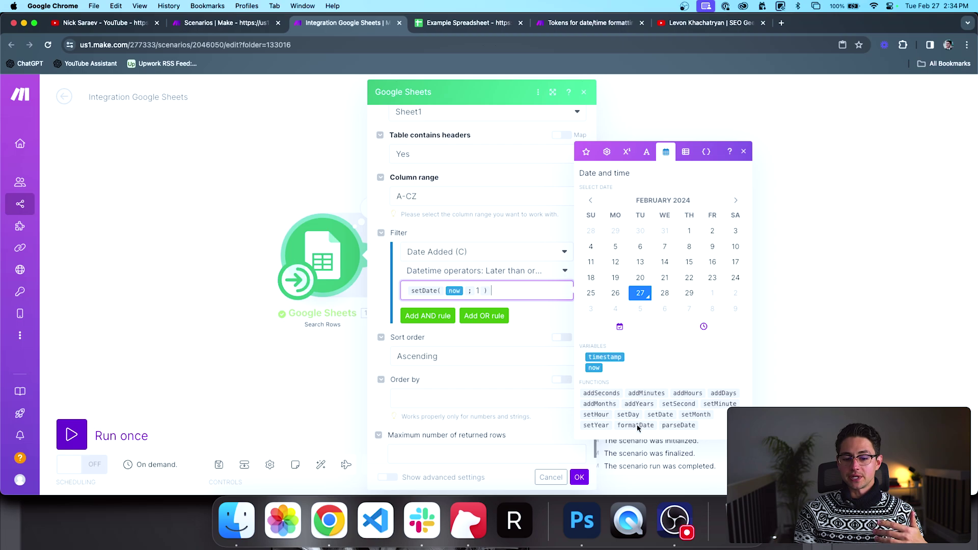
{"action": "mouse_move", "coordinate": [637, 428]}
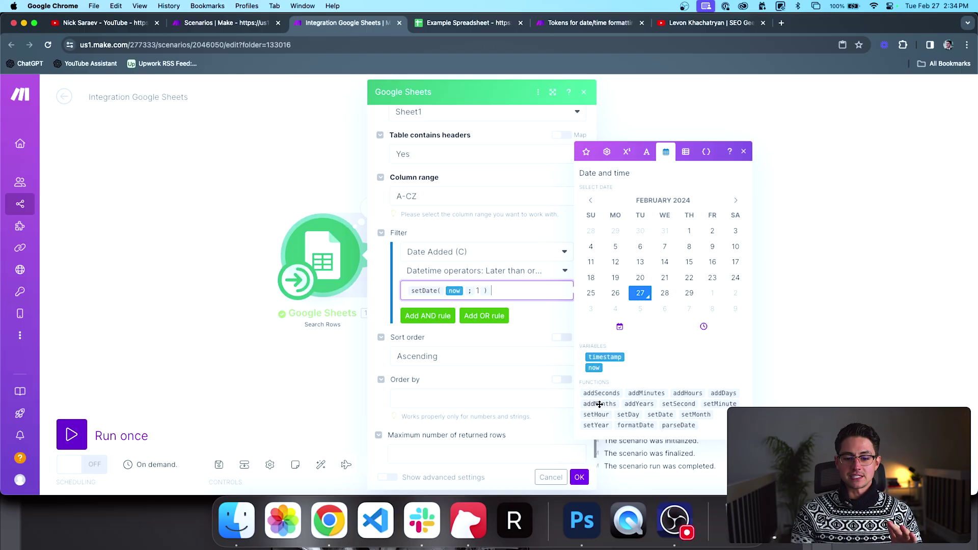
{"action": "mouse_move", "coordinate": [635, 427]}
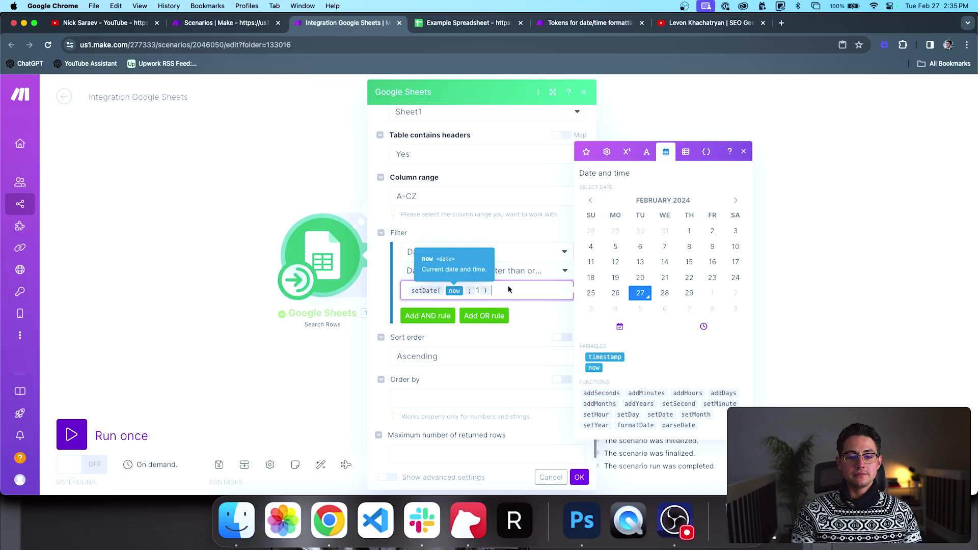
{"action": "left_click", "coordinate": [534, 319]}
Step: Save the Search Rows settings and run the scenario once
{"action": "scroll", "coordinate": [518, 304], "scroll_direction": "down", "scroll_amount": 1}
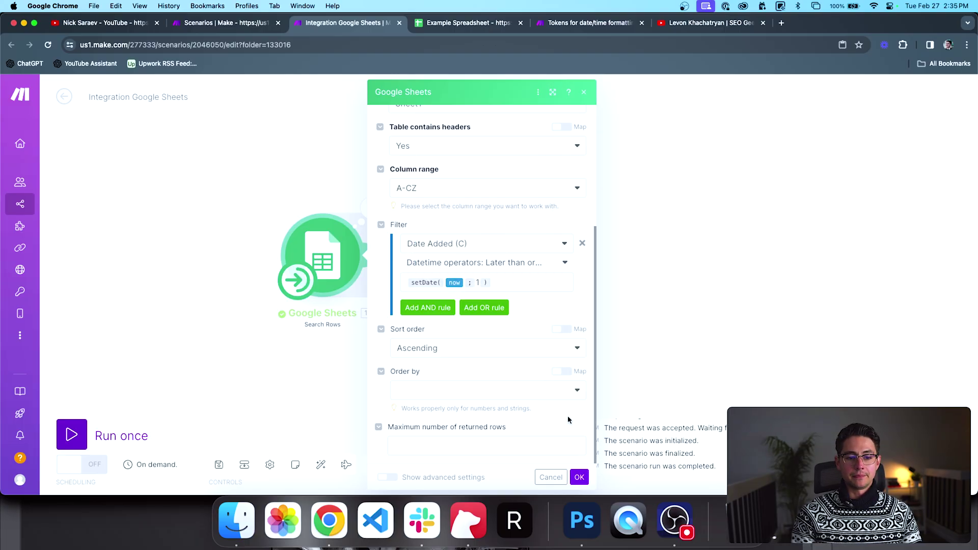
{"action": "left_click", "coordinate": [579, 477]}
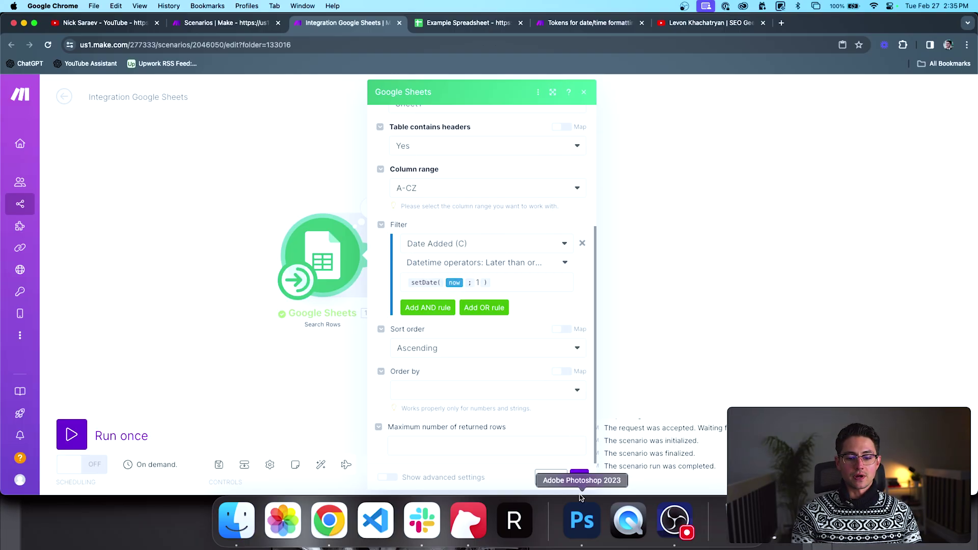
{"action": "left_click", "coordinate": [131, 437]}
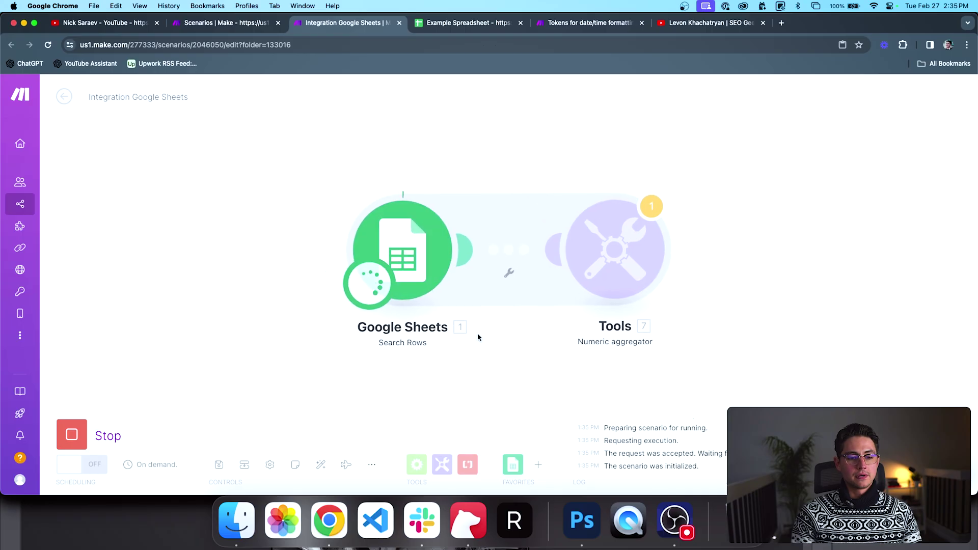
Step: Inspect the Sheets output filter, showing February 1, 2024 1:35 PM with date:greaterorequal
{"action": "left_click", "coordinate": [357, 185]}
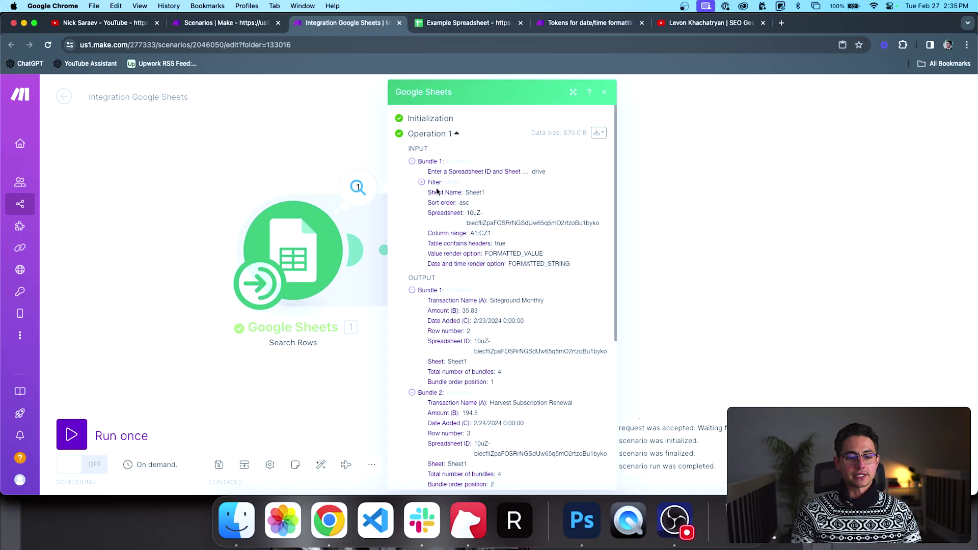
{"action": "scroll", "coordinate": [407, 158], "scroll_direction": "down", "scroll_amount": 1}
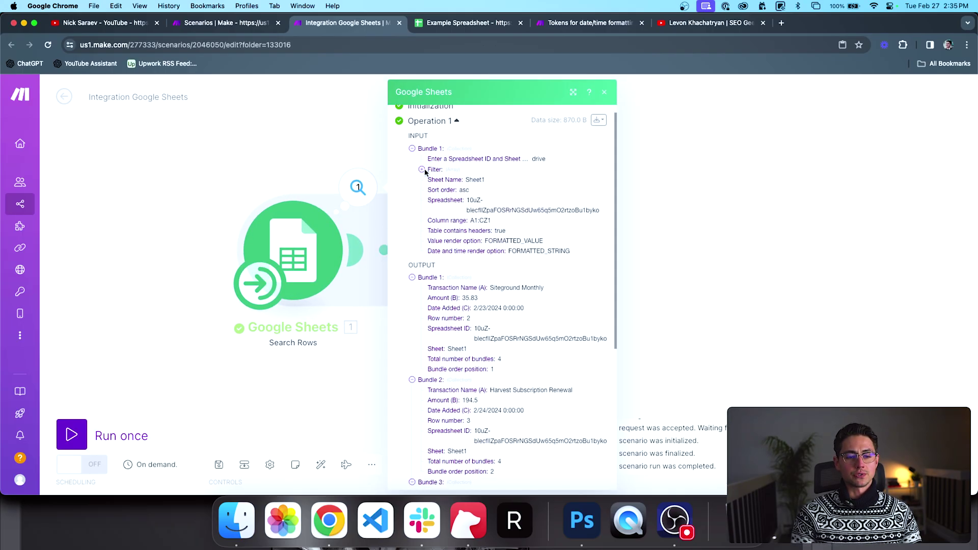
{"action": "left_click", "coordinate": [421, 169]}
{"action": "left_click", "coordinate": [431, 179]}
{"action": "left_click", "coordinate": [441, 190]}
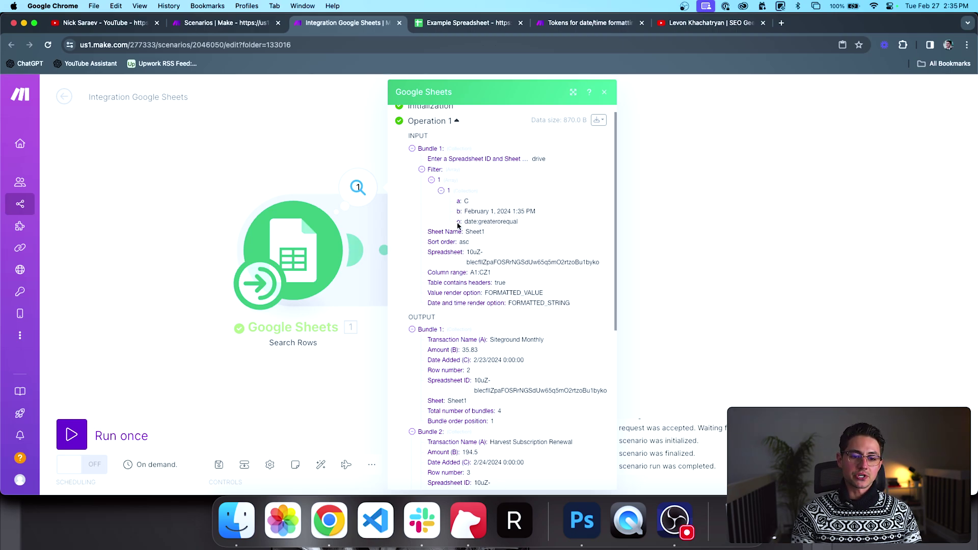
{"action": "left_click_drag", "start_coordinate": [464, 222], "coordinate": [521, 222]}
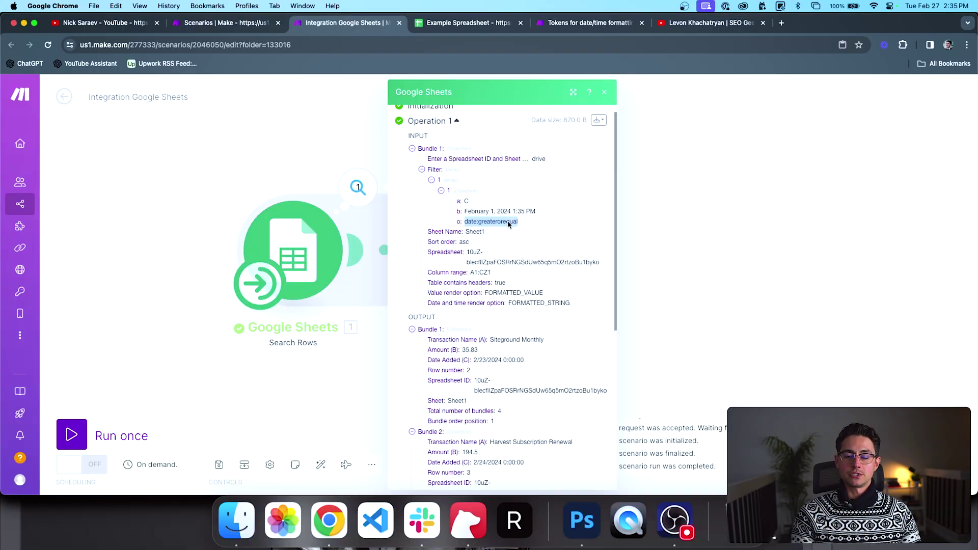
{"action": "triple_click", "coordinate": [488, 212]}
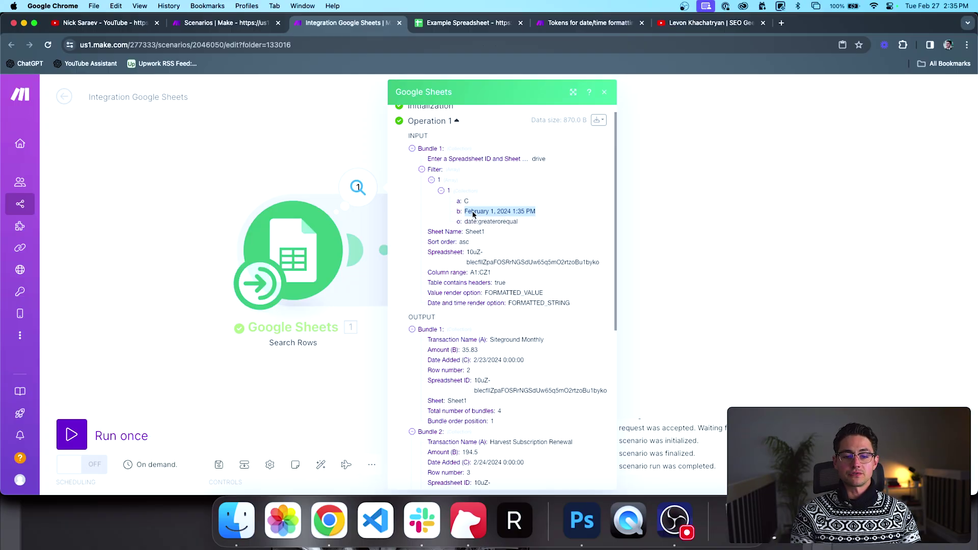
{"action": "double_click", "coordinate": [473, 212]}
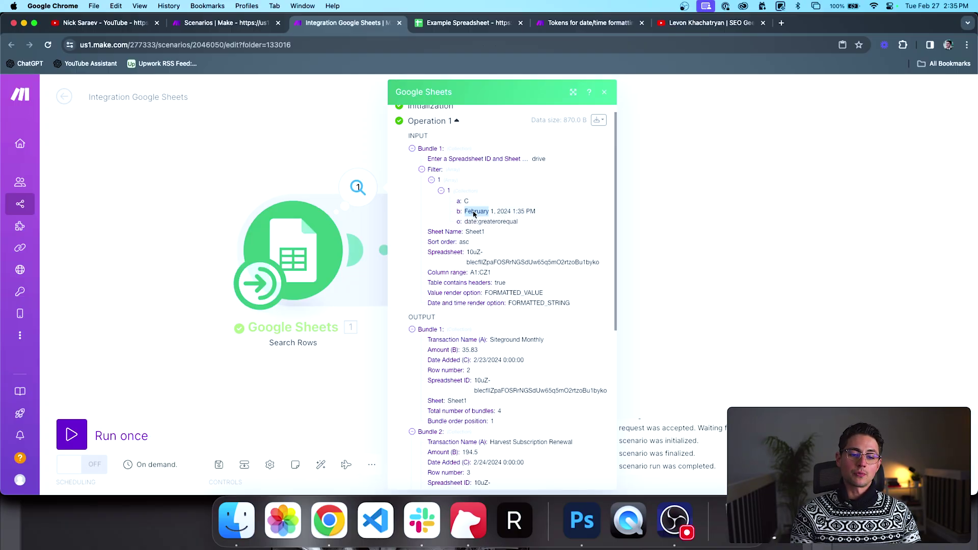
{"action": "left_click", "coordinate": [473, 212]}
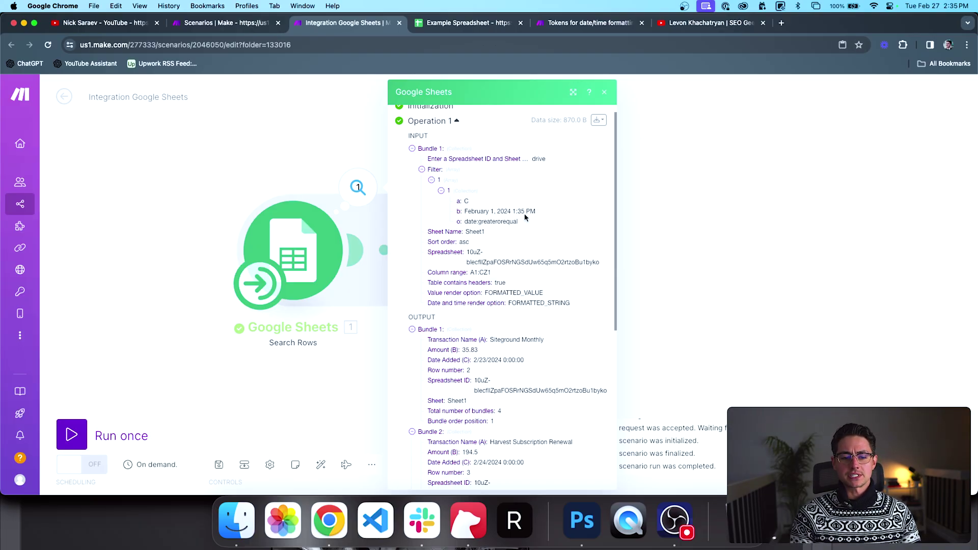
{"action": "mouse_move", "coordinate": [525, 217]}
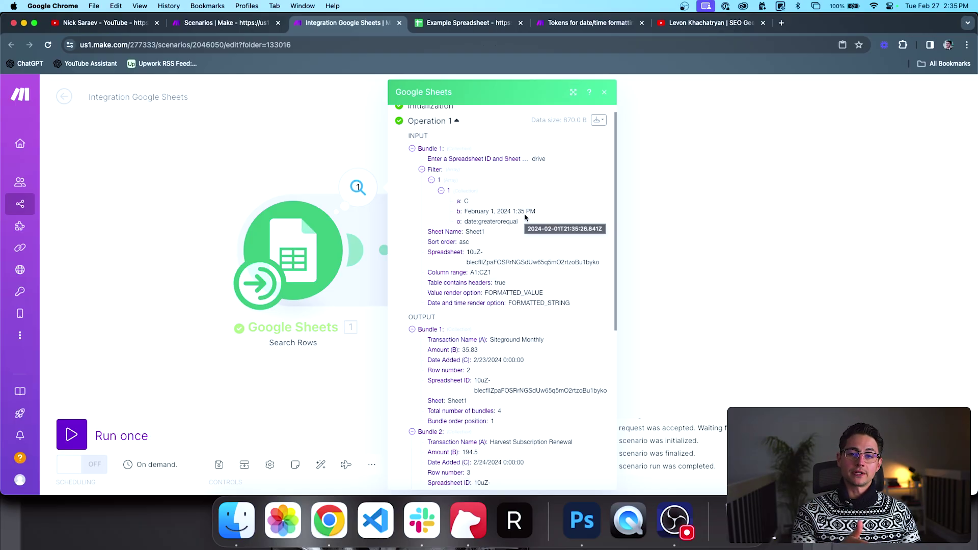
Step: Close the run output and add a second AND rule to the Search Rows filter
{"action": "left_click", "coordinate": [319, 155]}
{"action": "left_click", "coordinate": [303, 246]}
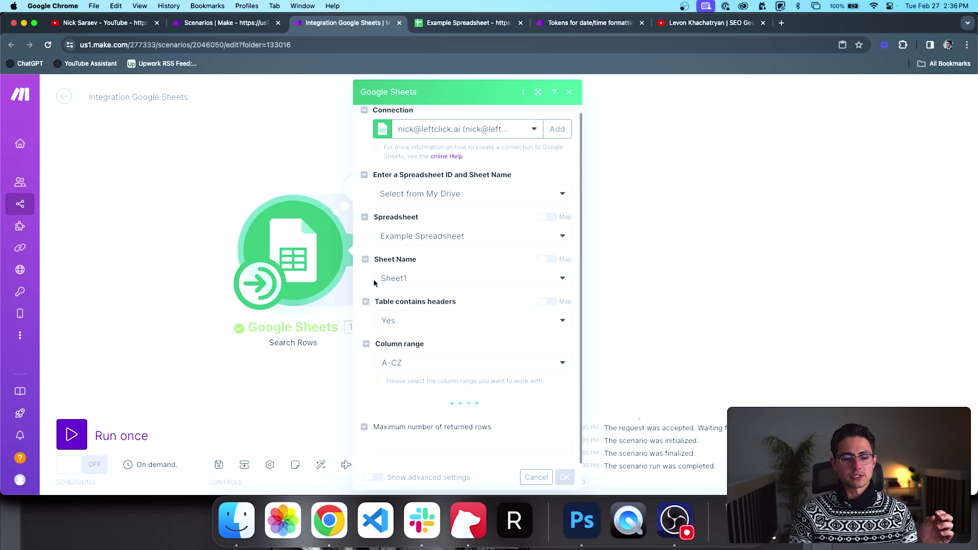
{"action": "scroll", "coordinate": [387, 291], "scroll_direction": "down", "scroll_amount": 5}
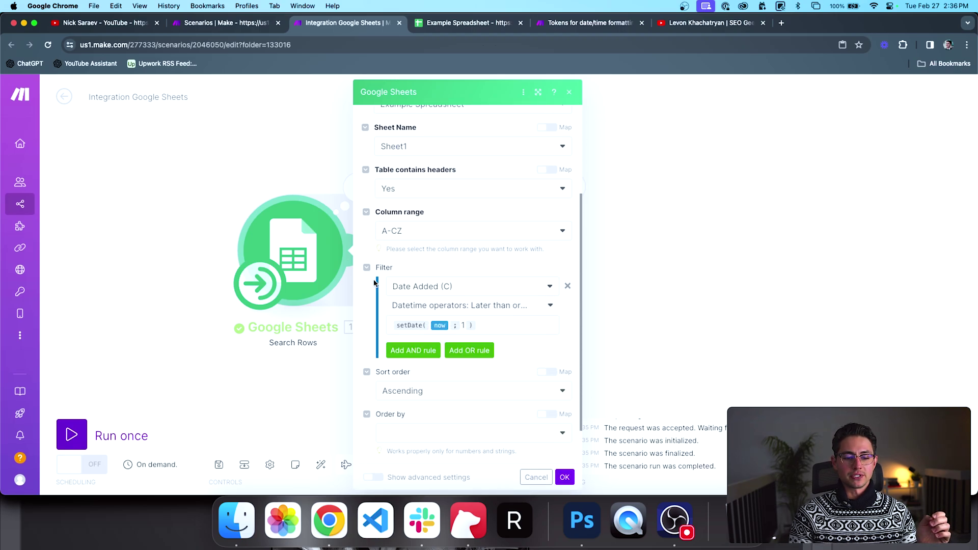
{"action": "left_click", "coordinate": [410, 306]}
Step: Set the new rule to Date Added (C) with the datetime operator Earlier than
{"action": "scroll", "coordinate": [422, 300], "scroll_direction": "down", "scroll_amount": 1}
{"action": "left_click", "coordinate": [433, 294]}
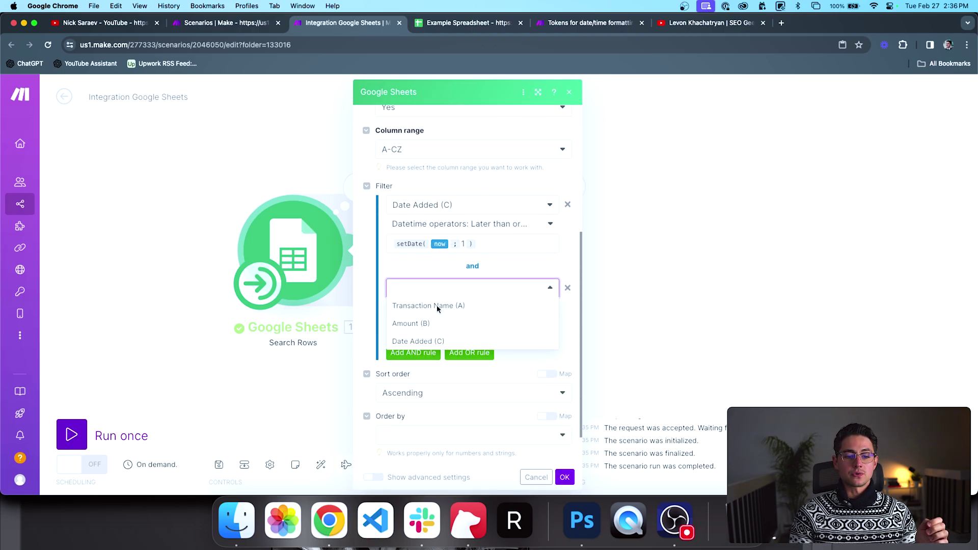
{"action": "left_click", "coordinate": [433, 337]}
{"action": "left_click", "coordinate": [446, 307]}
{"action": "scroll", "coordinate": [446, 349], "scroll_direction": "down", "scroll_amount": 15}
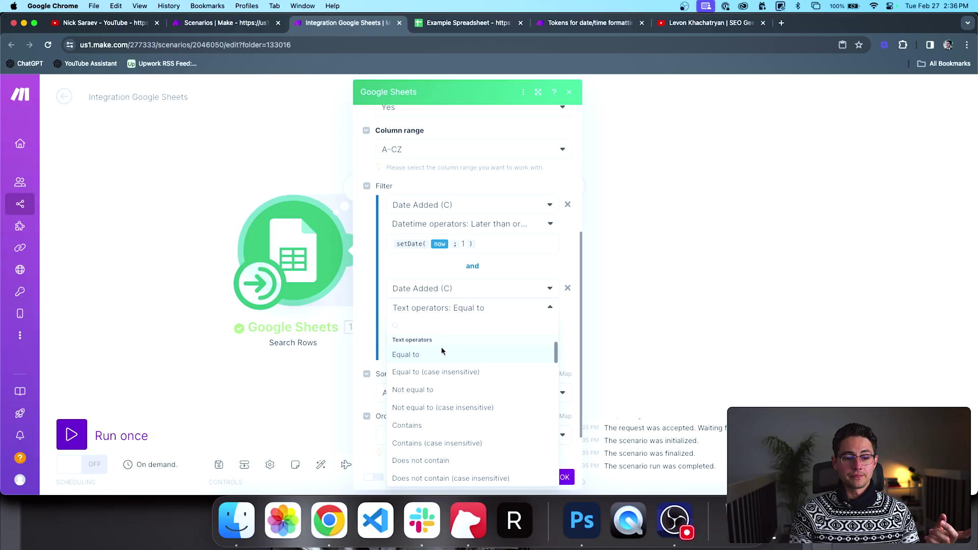
{"action": "scroll", "coordinate": [442, 347], "scroll_direction": "up", "scroll_amount": 3}
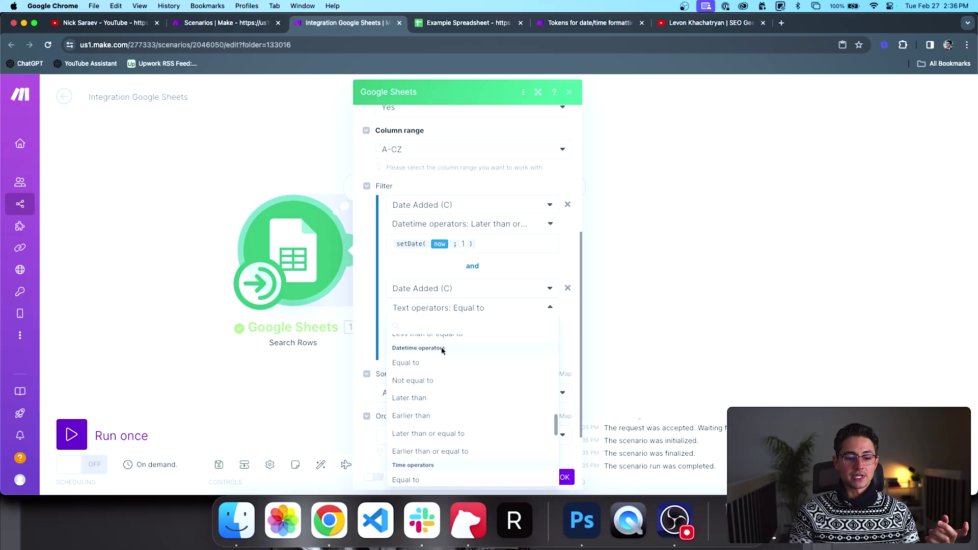
{"action": "scroll", "coordinate": [433, 394], "scroll_direction": "down", "scroll_amount": 2}
{"action": "scroll", "coordinate": [433, 396], "scroll_direction": "up", "scroll_amount": 1}
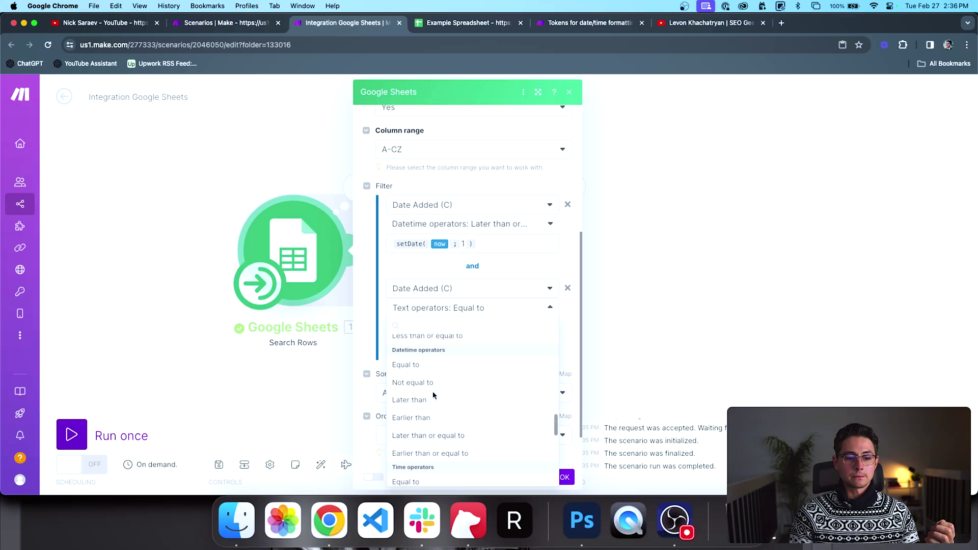
{"action": "scroll", "coordinate": [432, 403], "scroll_direction": "down", "scroll_amount": 1}
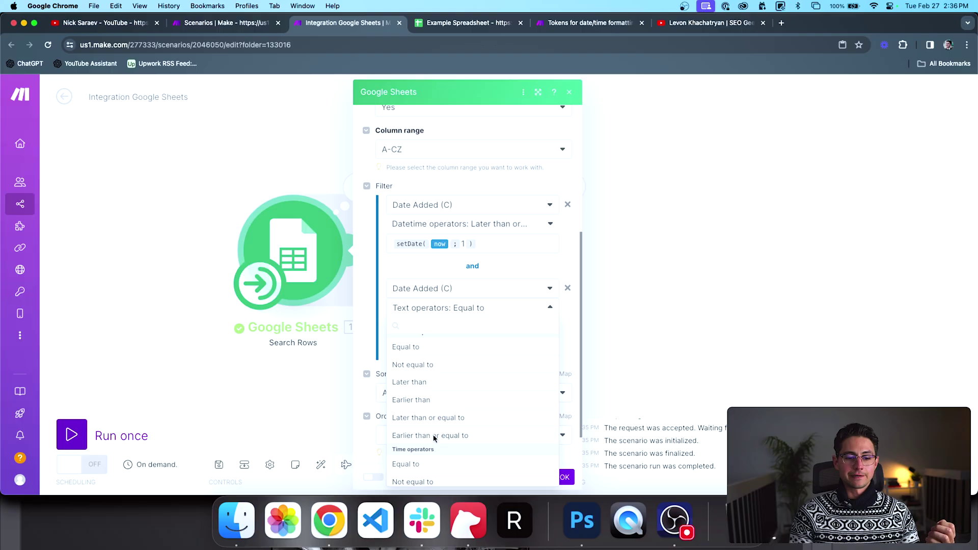
{"action": "left_click", "coordinate": [435, 400]}
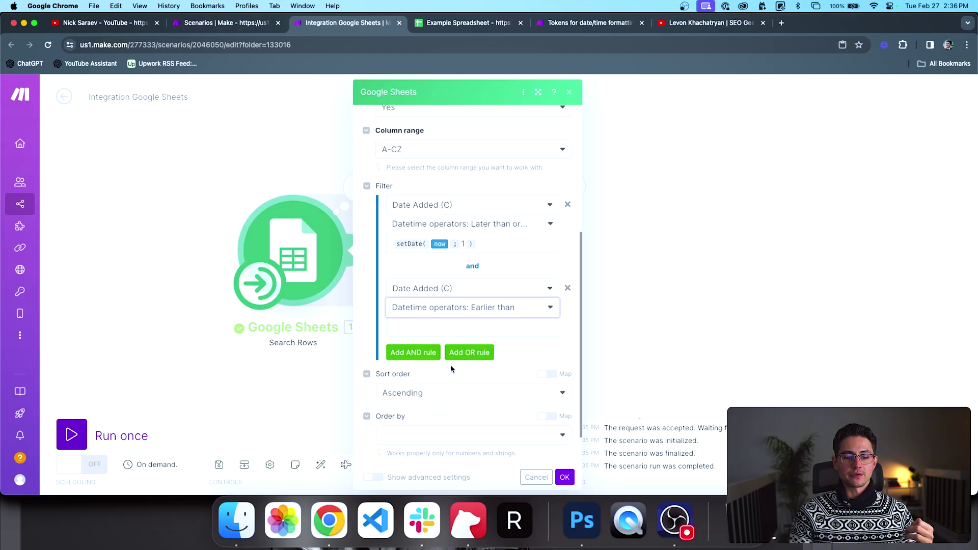
{"action": "scroll", "coordinate": [450, 364], "scroll_direction": "down", "scroll_amount": 1}
Step: Copy the first rule's setDate(now; 1) expression into the second rule's value
{"action": "left_click", "coordinate": [498, 223]}
{"action": "key", "text": "super+a"}
{"action": "key", "text": "super+c"}
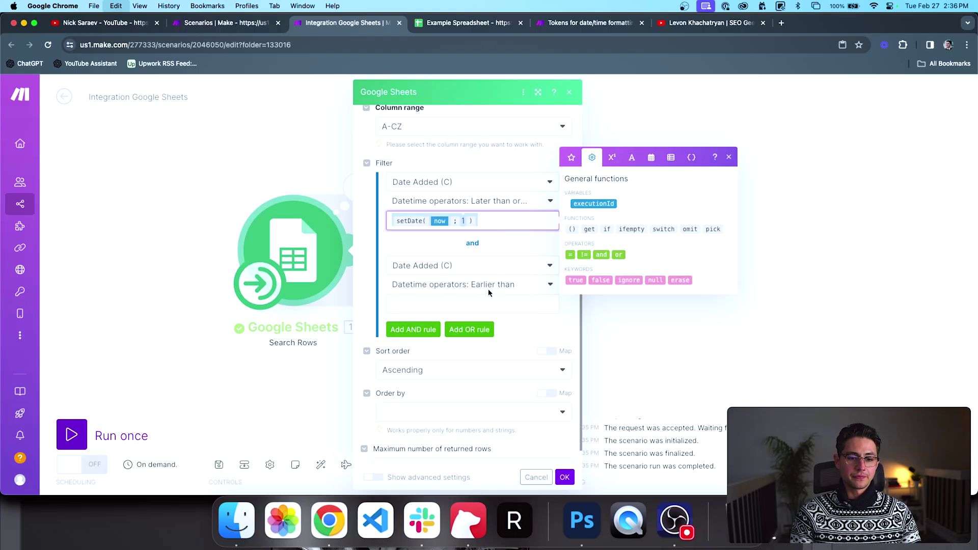
{"action": "left_click", "coordinate": [484, 301]}
{"action": "key", "text": "super+v"}
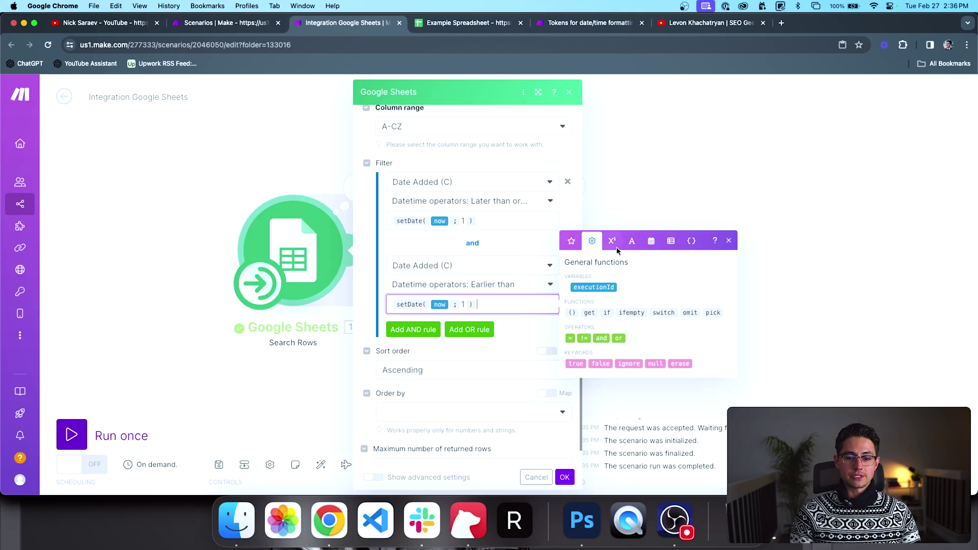
Step: Wrap it as addMonths(setDate(now; 1); 1), the first day of next month
{"action": "left_click", "coordinate": [651, 241]}
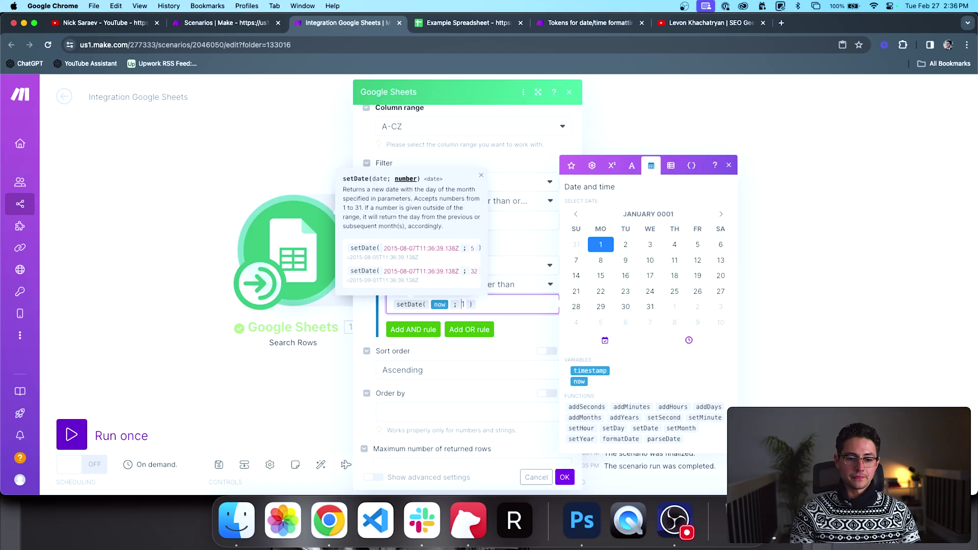
{"action": "left_click", "coordinate": [394, 304]}
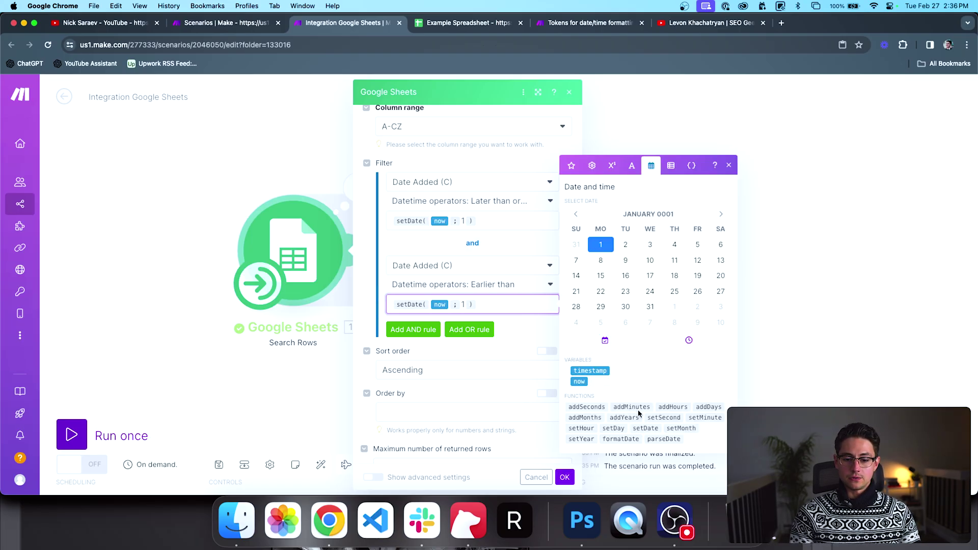
{"action": "left_click", "coordinate": [599, 417]}
{"action": "key", "text": "BackSpace"}
{"action": "key", "text": "BackSpace"}
{"action": "key", "text": "super+Right"}
{"action": "type", "text": ";1)"}
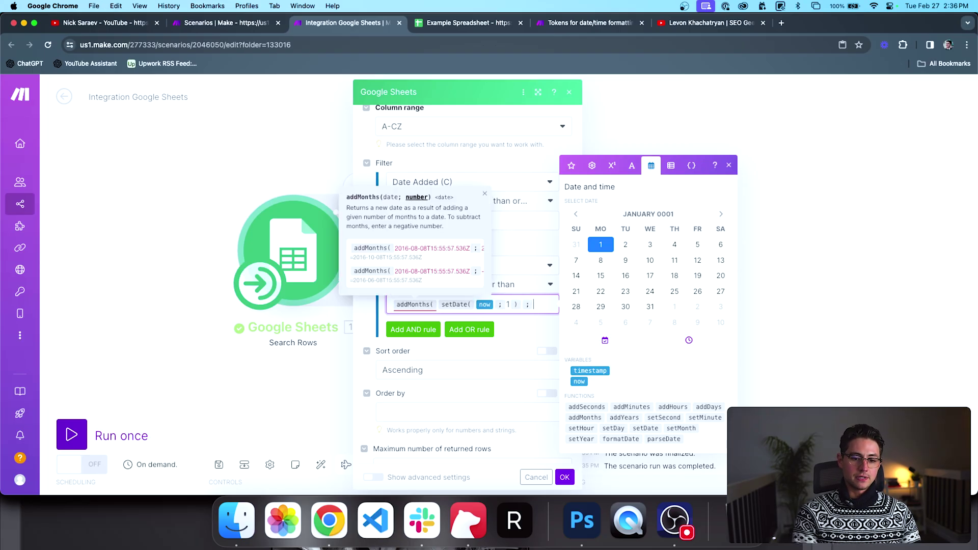
{"action": "left_click", "coordinate": [513, 333]}
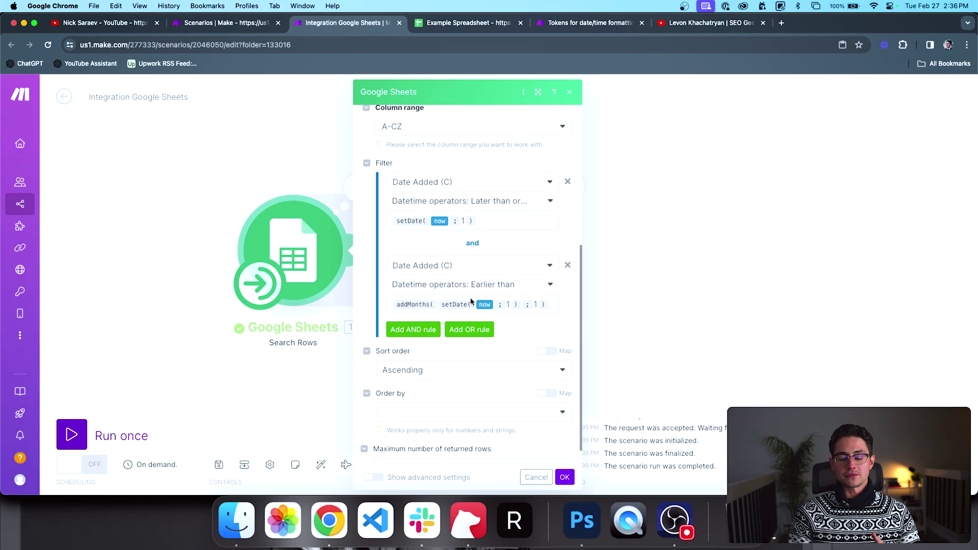
{"action": "scroll", "coordinate": [496, 331], "scroll_direction": "up", "scroll_amount": 1}
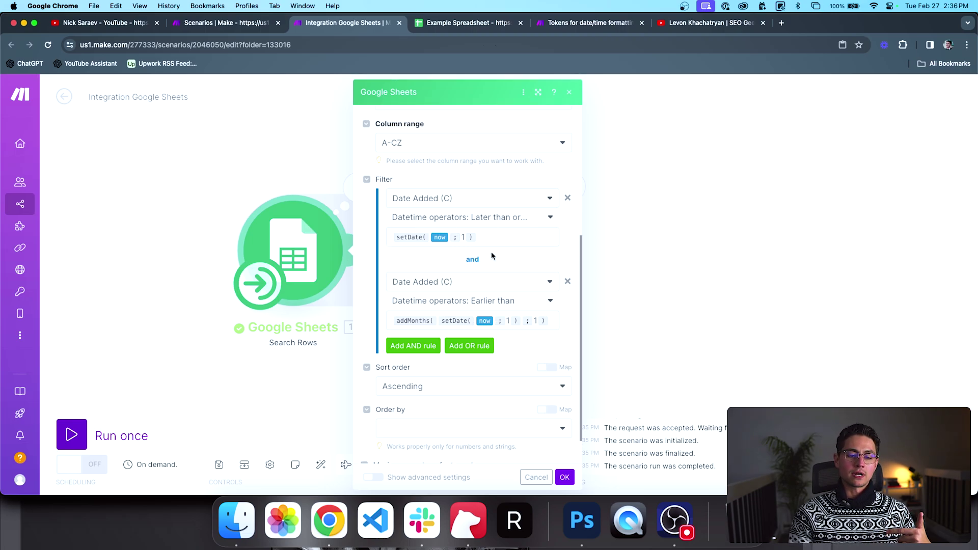
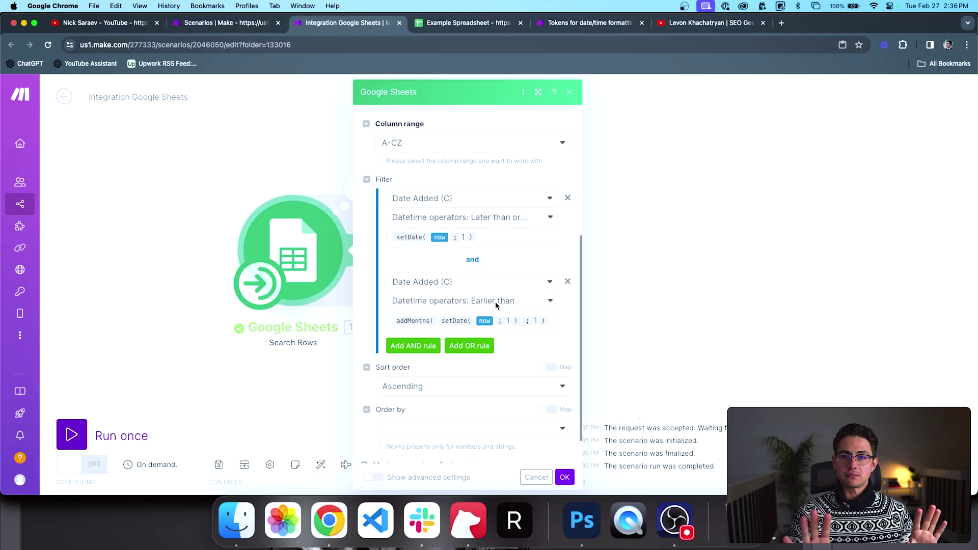
Step: Save the Date Added filter, run the scenario, and review the Google Sheets output bundles
{"action": "scroll", "coordinate": [495, 301], "scroll_direction": "down", "scroll_amount": 2}
{"action": "left_click", "coordinate": [565, 477]}
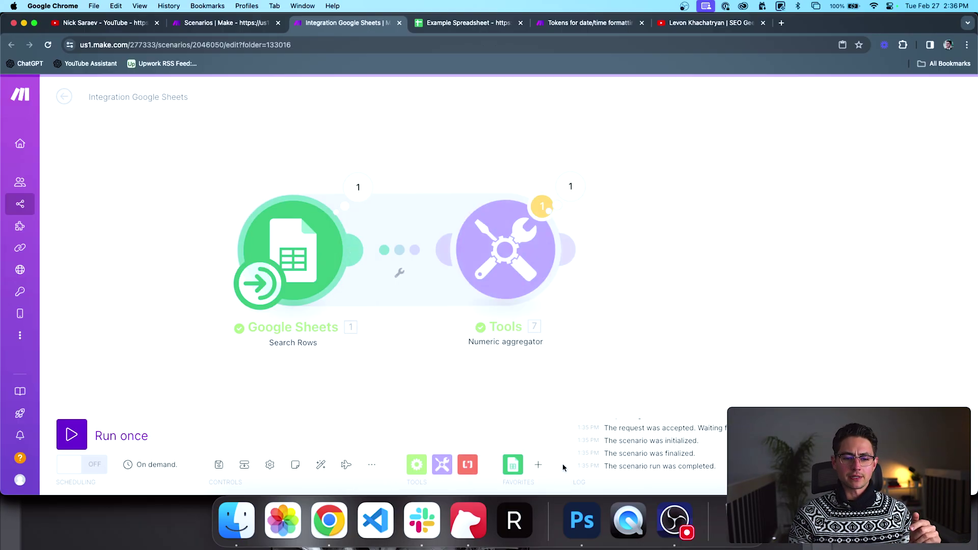
{"action": "scroll", "coordinate": [240, 377], "scroll_direction": "down", "scroll_amount": 5}
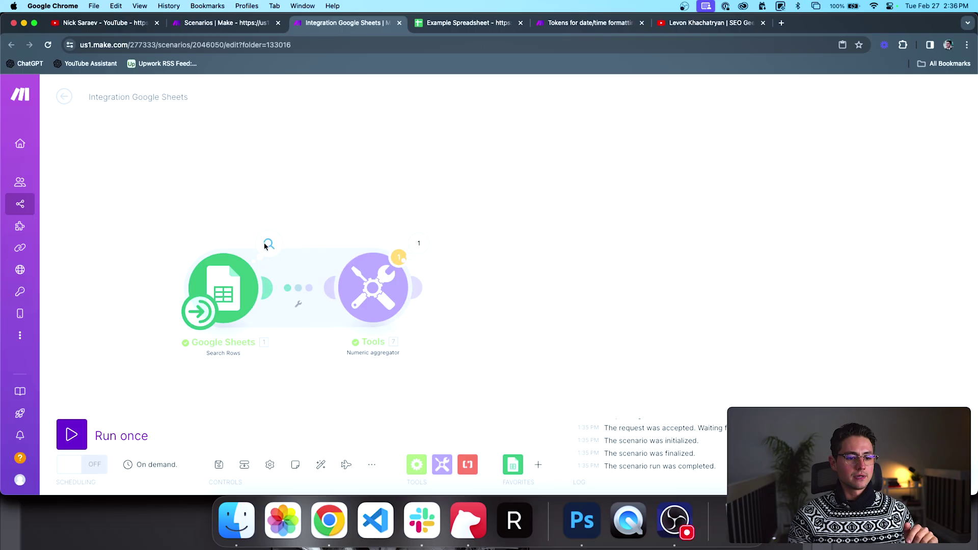
{"action": "left_click", "coordinate": [264, 243]}
{"action": "left_click", "coordinate": [252, 231]}
{"action": "left_click", "coordinate": [71, 435]}
{"action": "scroll", "coordinate": [115, 387], "scroll_direction": "up", "scroll_amount": 3}
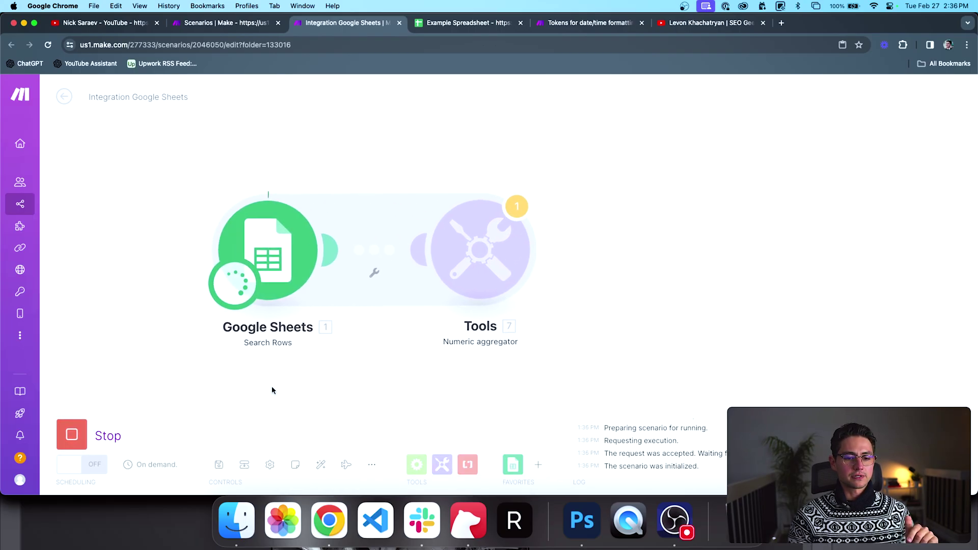
Step: Check the dates in cells C2:C5 of the Example Spreadsheet
{"action": "left_click", "coordinate": [468, 25]}
{"action": "left_click_drag", "start_coordinate": [220, 186], "coordinate": [218, 209]}
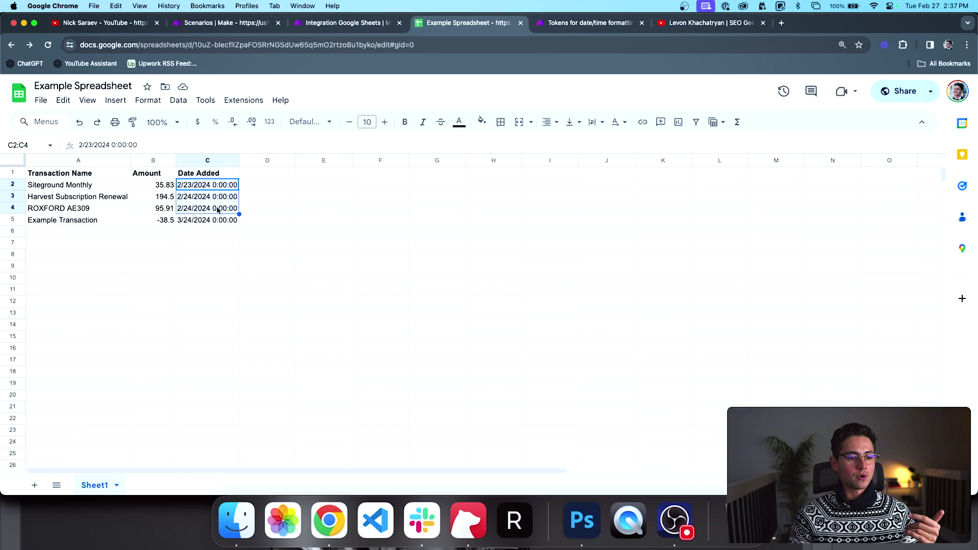
{"action": "left_click", "coordinate": [204, 221]}
Step: Inspect the Search Rows bundles and the Numeric aggregator's 326.24 total
{"action": "left_click", "coordinate": [334, 26]}
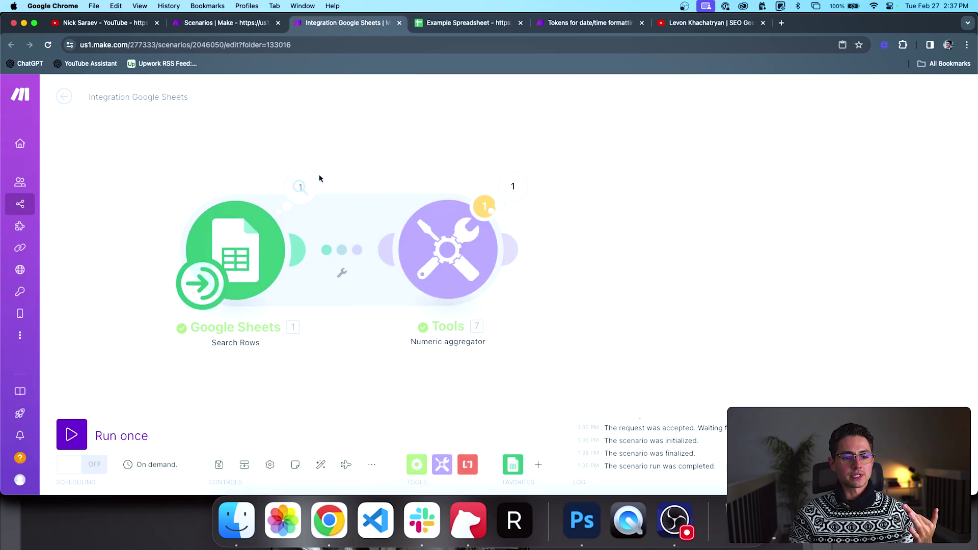
{"action": "left_click", "coordinate": [301, 185]}
{"action": "scroll", "coordinate": [422, 277], "scroll_direction": "down", "scroll_amount": 3}
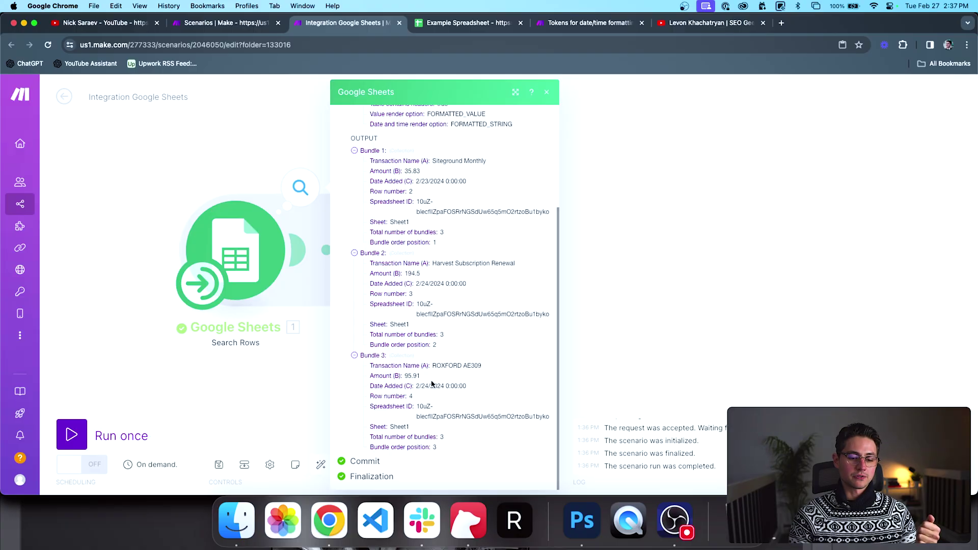
{"action": "left_click", "coordinate": [305, 384]}
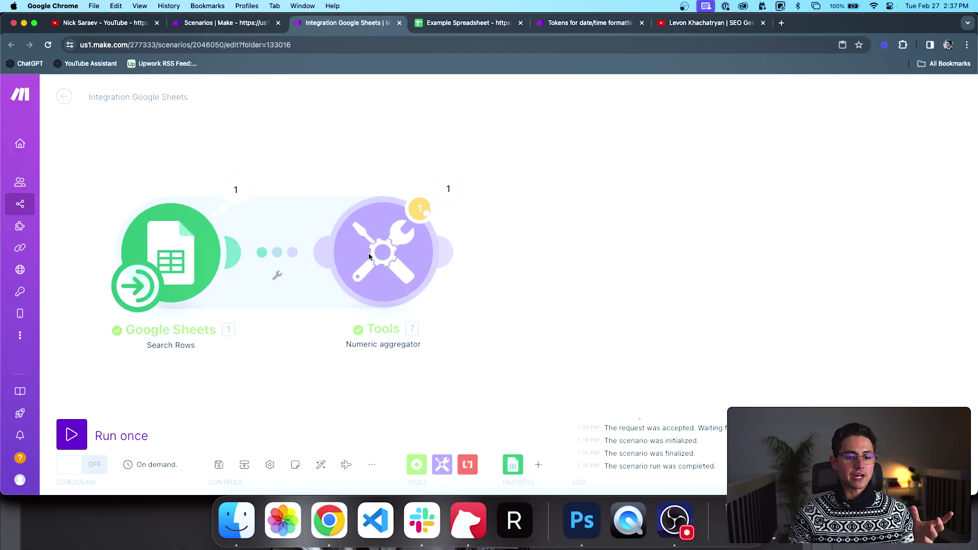
{"action": "left_click", "coordinate": [446, 190]}
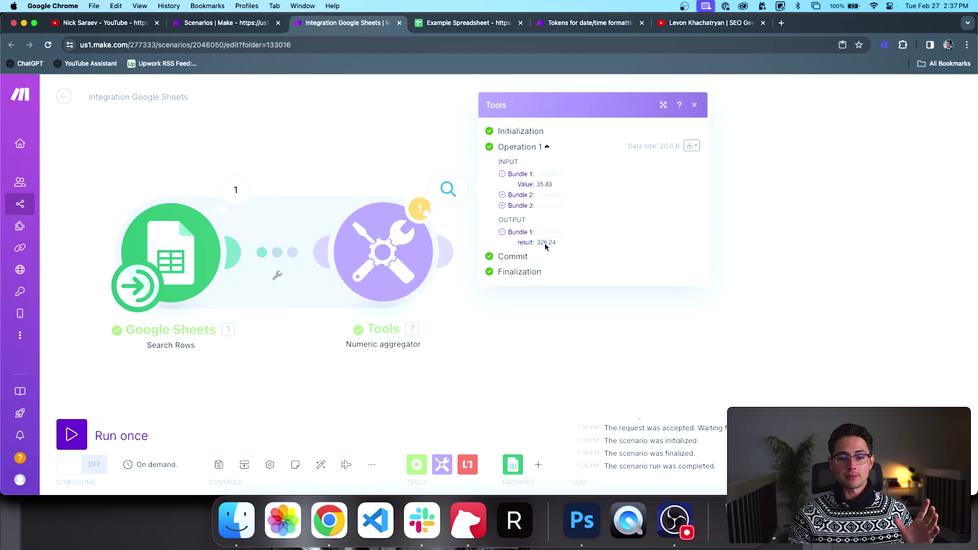
{"action": "scroll", "coordinate": [553, 331], "scroll_direction": "down", "scroll_amount": 5}
Step: Add an Email Create a Draft module after the aggregator
{"action": "left_click", "coordinate": [538, 465]}
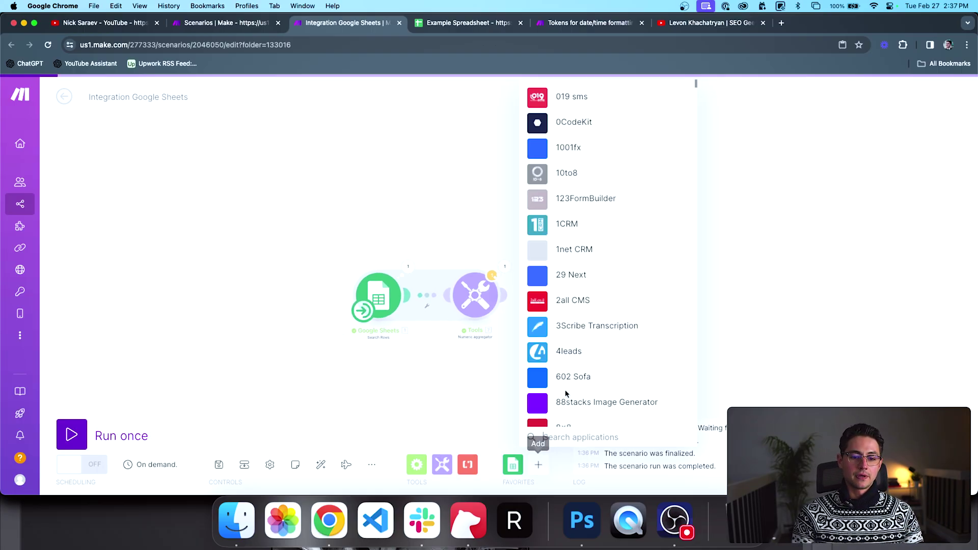
{"action": "type", "text": "email"}
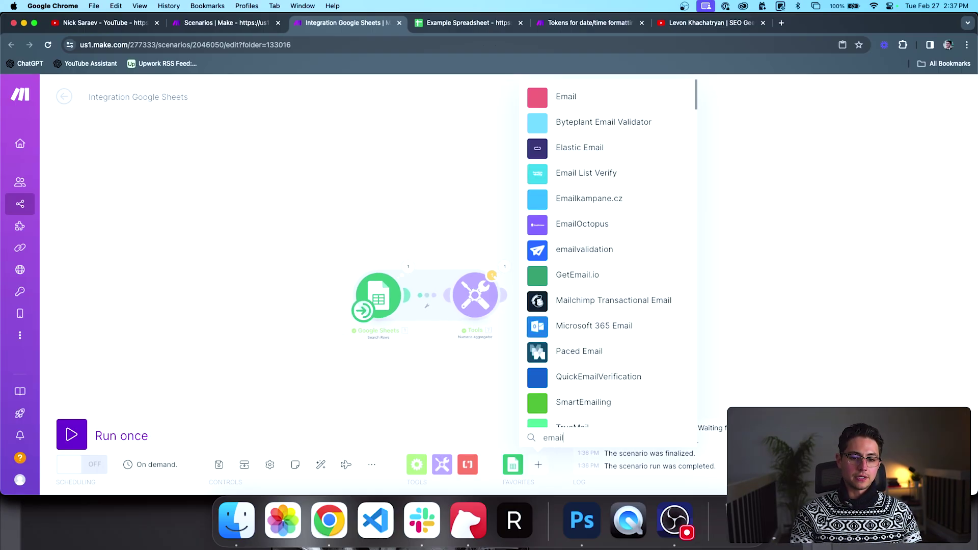
{"action": "left_click", "coordinate": [586, 97]}
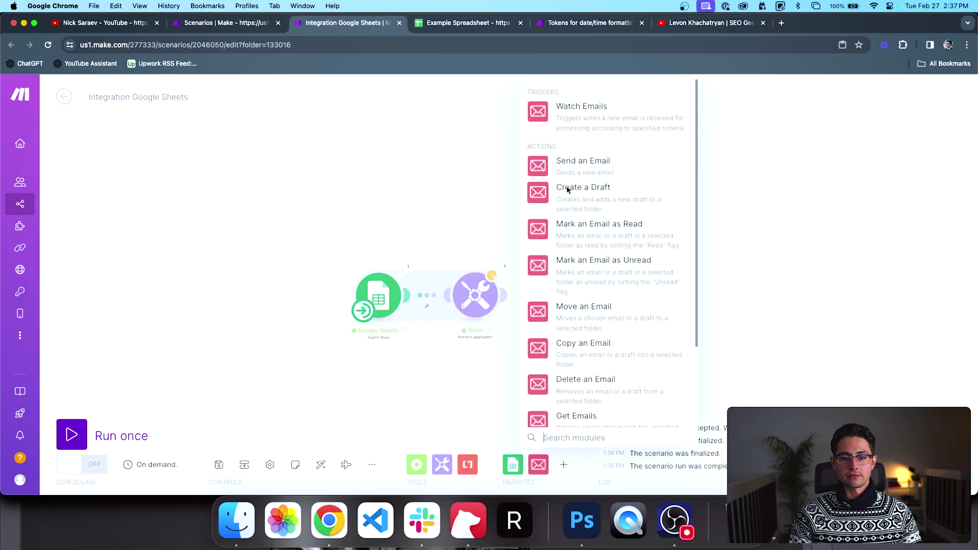
{"action": "left_click", "coordinate": [583, 188]}
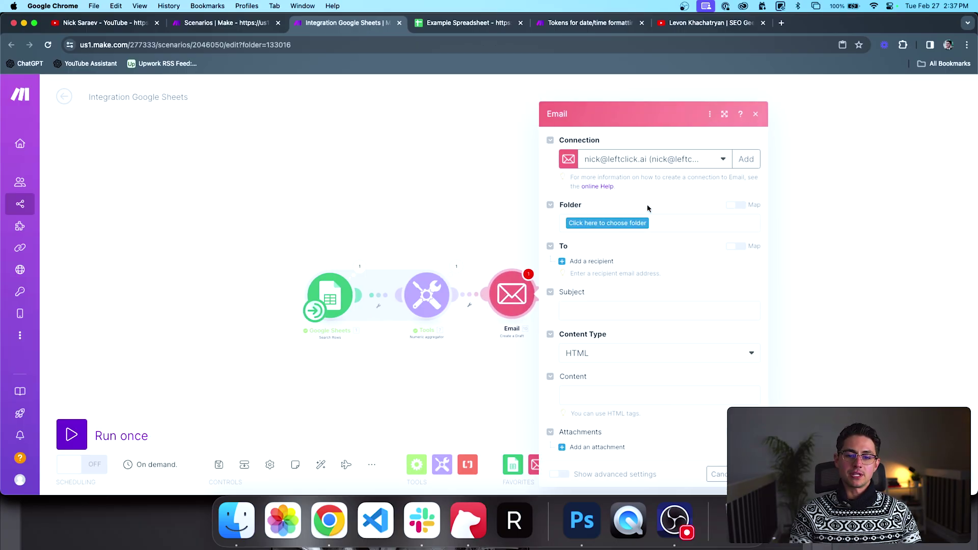
Step: Use the existing email connection and save drafts to the Drafts folder
{"action": "left_click", "coordinate": [647, 160]}
{"action": "left_click", "coordinate": [638, 270]}
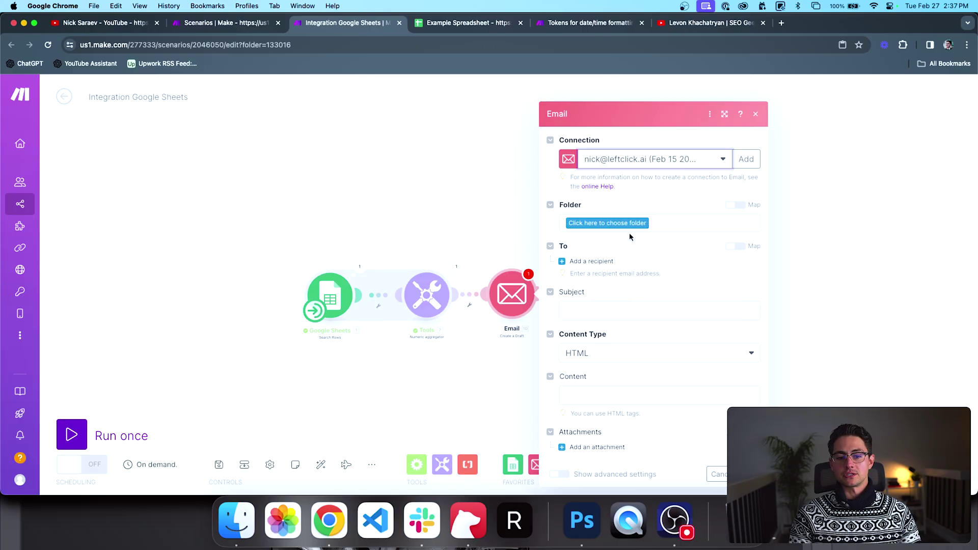
{"action": "left_click", "coordinate": [626, 227]}
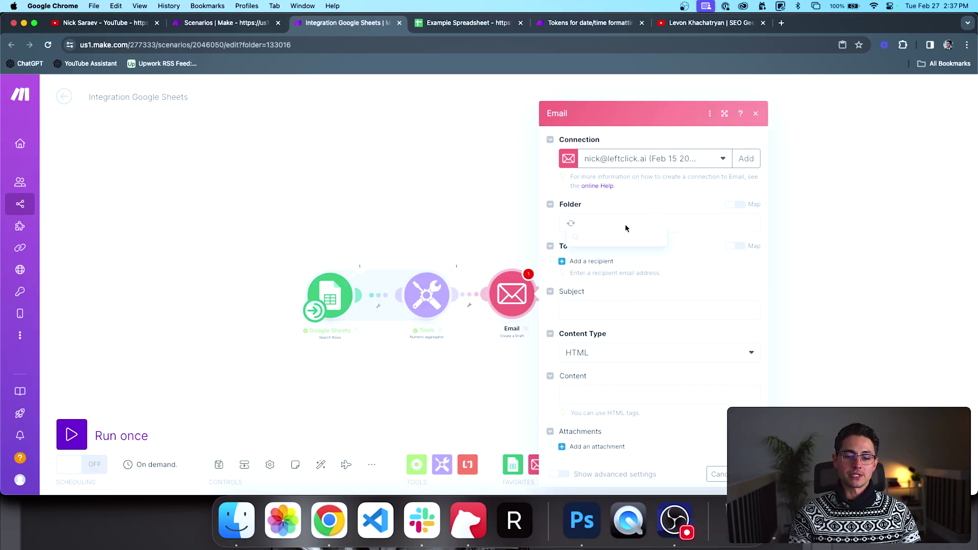
{"action": "left_click", "coordinate": [614, 310]}
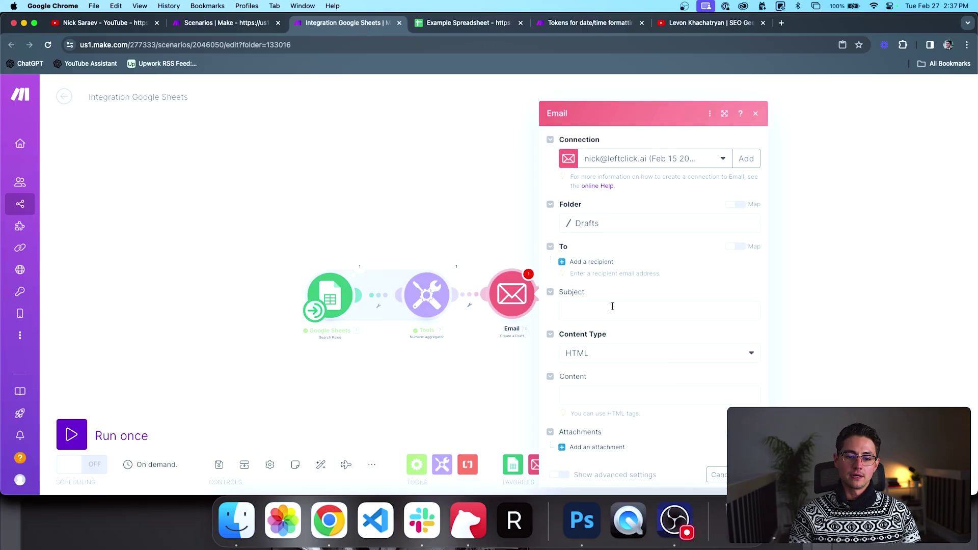
Step: Add a recipient address and the subject 'Your monthly report is within'
{"action": "left_click", "coordinate": [602, 265]}
{"action": "left_click", "coordinate": [604, 268]}
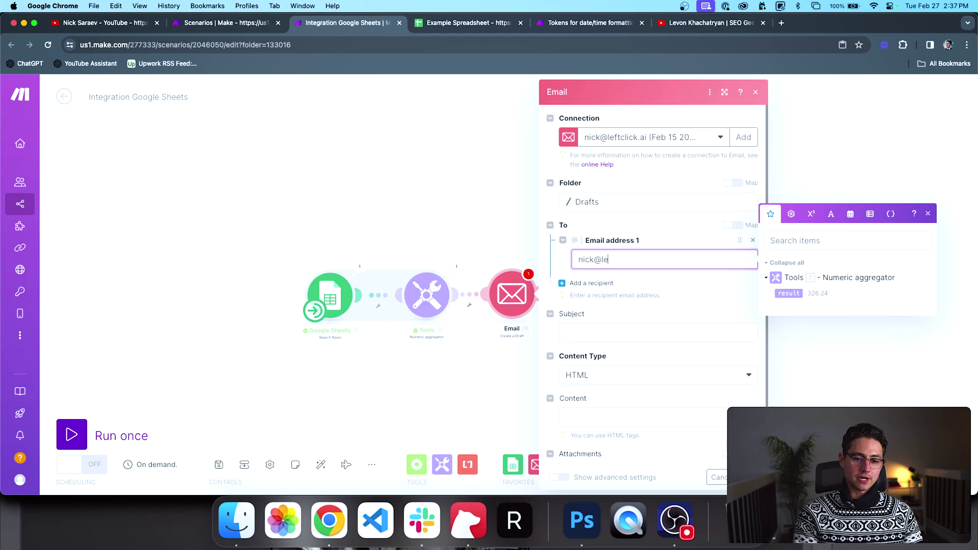
{"action": "left_click", "coordinate": [657, 332]}
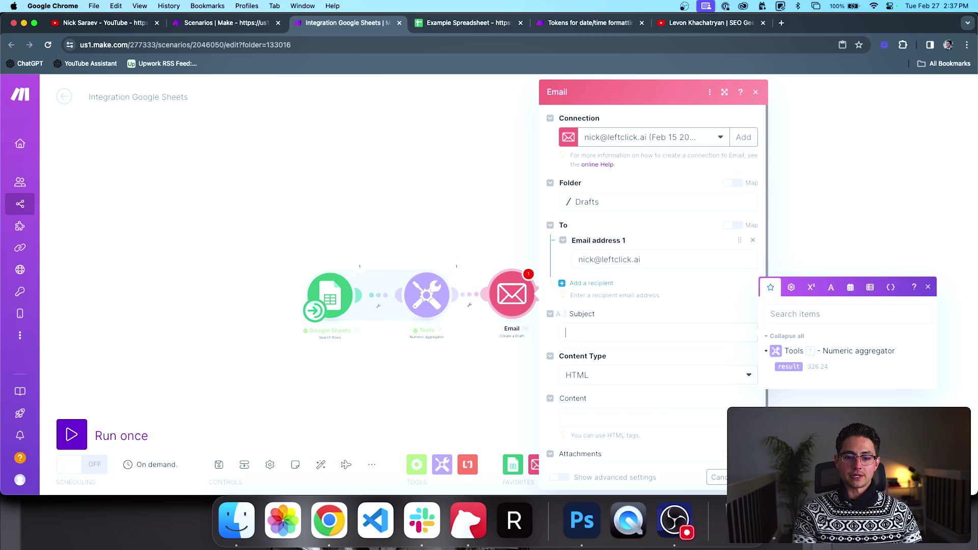
{"action": "type", "text": "Your monthly report is within"}
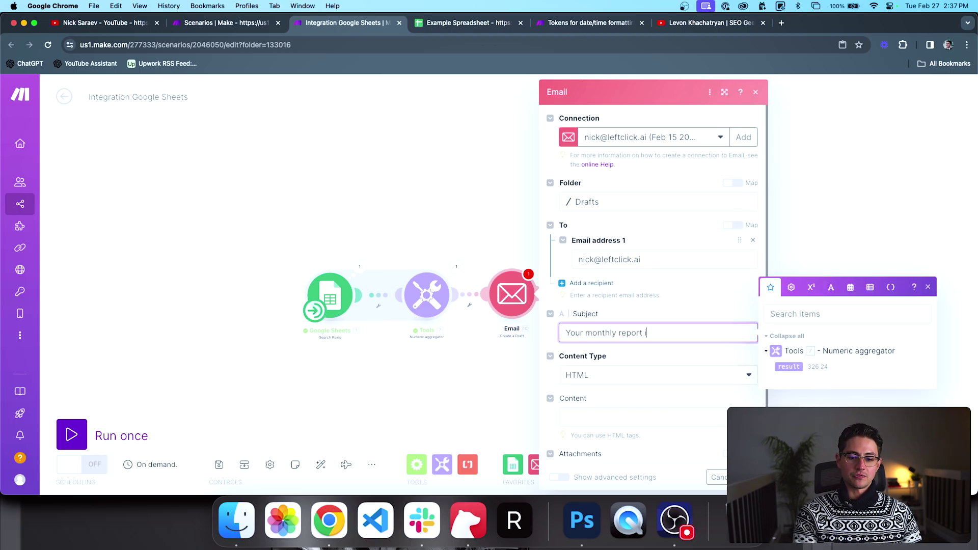
{"action": "key", "text": "Tab"}
{"action": "key", "text": "Tab"}
Step: Type the body lines 'Hi,' and '<br><br>', then begin the cashflow sentence
{"action": "type", "text": "Hi"}
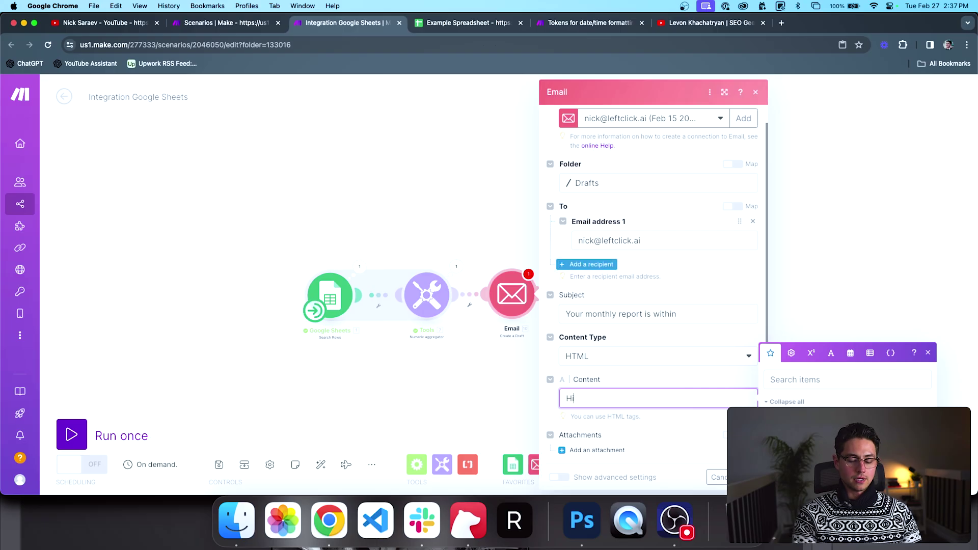
{"action": "type", "text": ","}
{"action": "key", "text": "Return"}
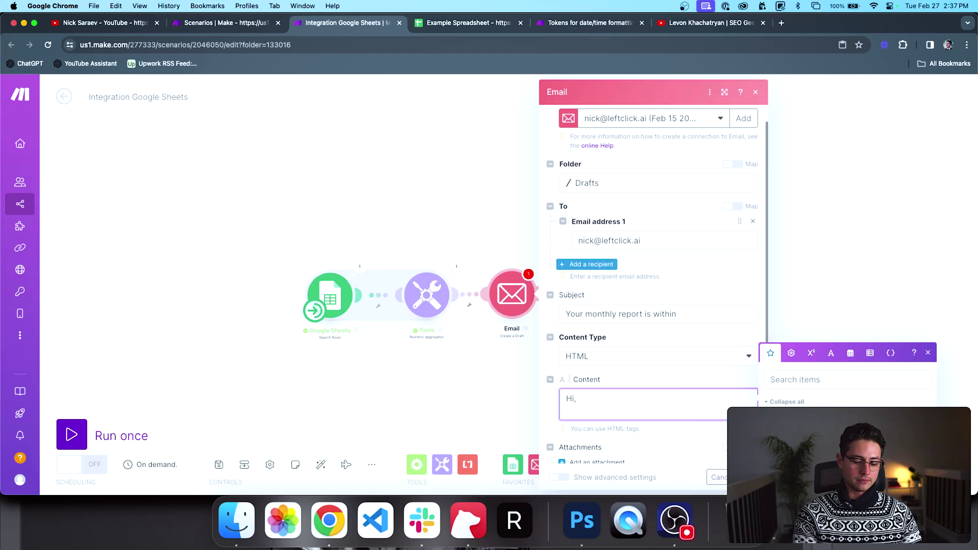
{"action": "type", "text": "<br><br>"}
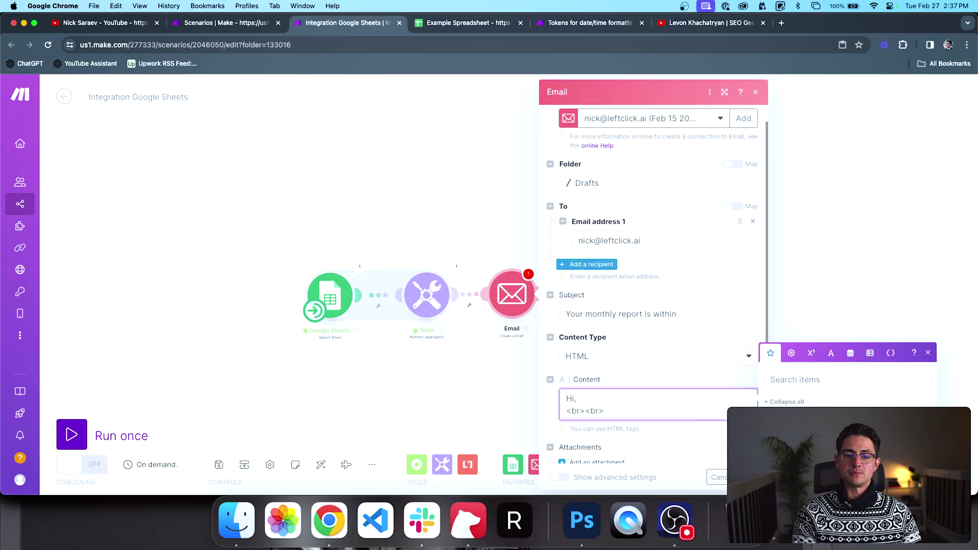
{"action": "key", "text": "Return"}
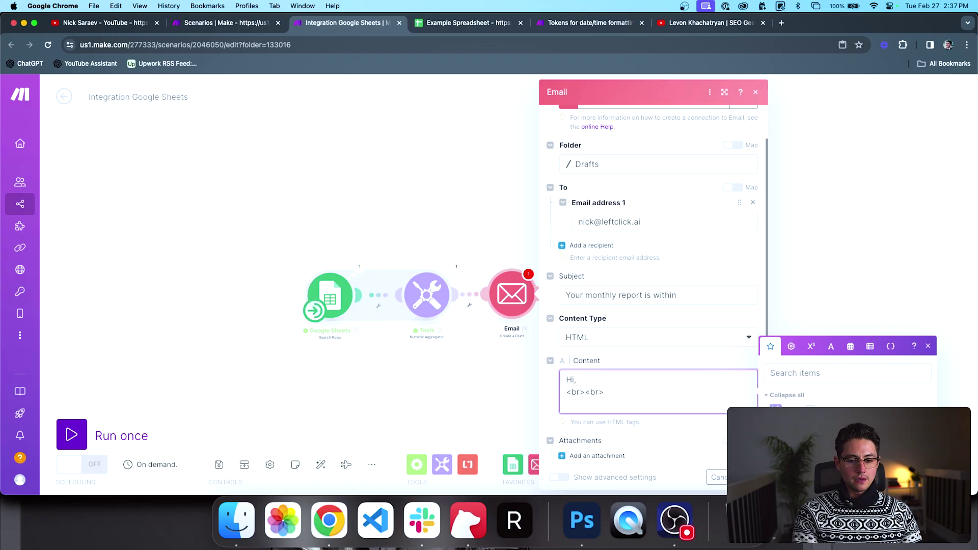
{"action": "type", "text": "Your monthly "}
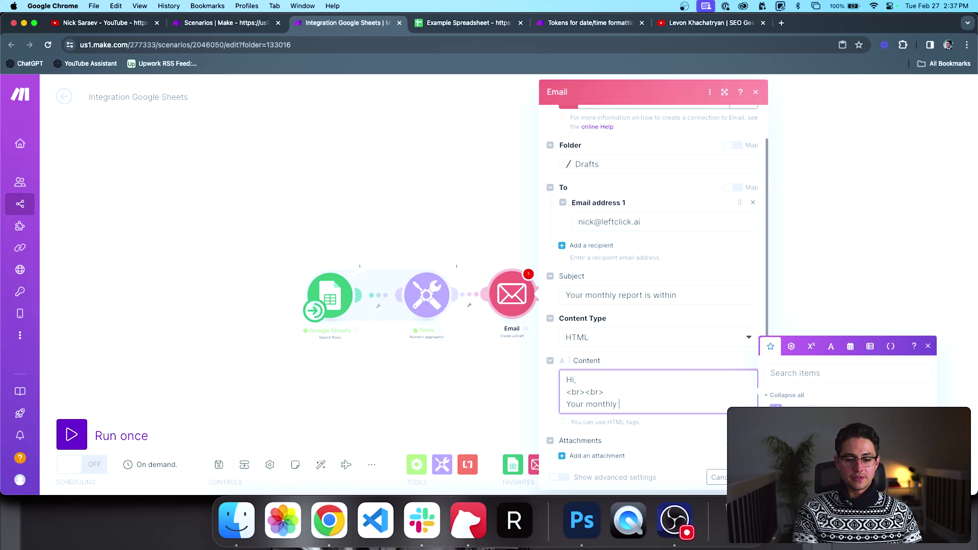
{"action": "type", "text": "cashflow"}
Step: Change the subject to 'Your monthly cashflow report' and the body line to 'Your cashflow for the month of'
{"action": "left_click", "coordinate": [621, 296]}
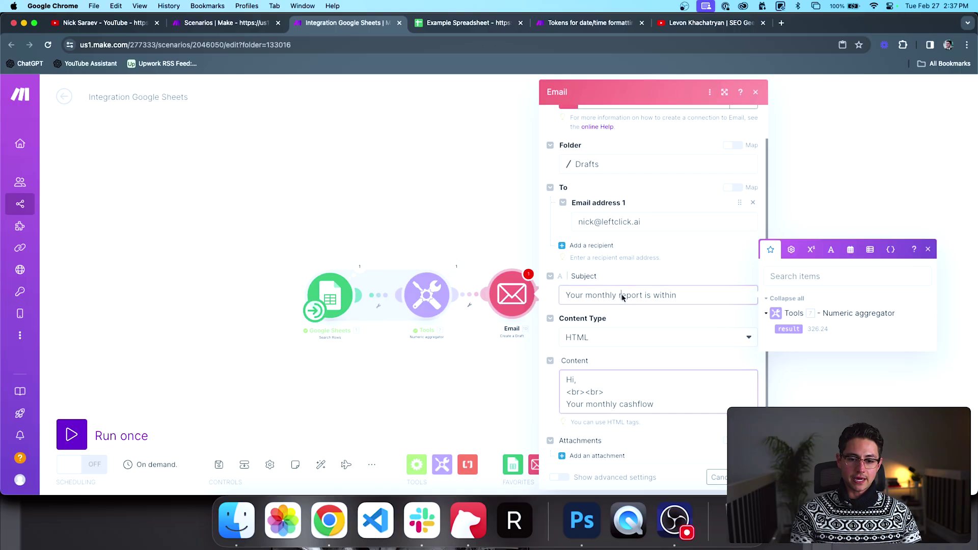
{"action": "type", "text": "cashflow"}
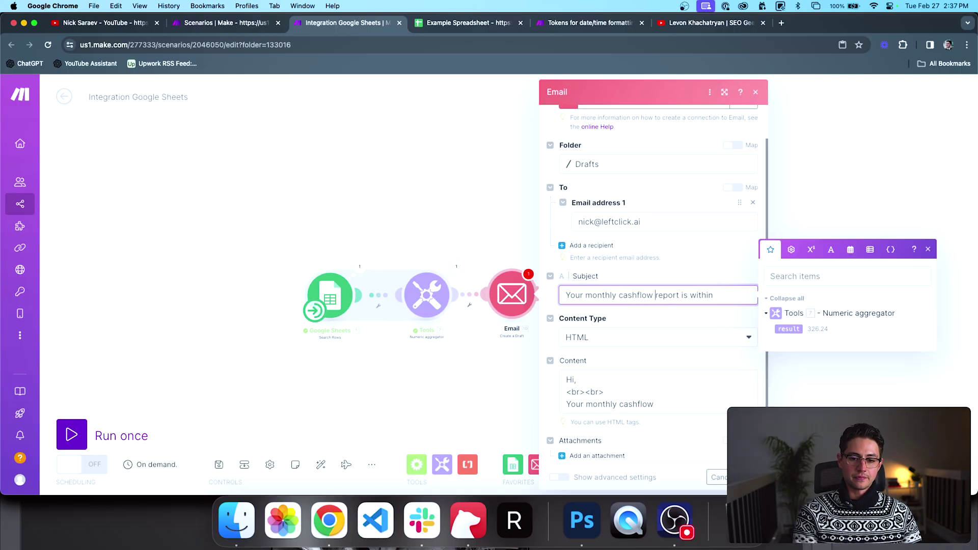
{"action": "key", "text": "Delete"}
{"action": "key", "text": "Delete"}
{"action": "key", "text": "Delete"}
{"action": "key", "text": "Delete"}
{"action": "key", "text": "Delete"}
{"action": "key", "text": "Delete"}
{"action": "key", "text": "Delete"}
{"action": "key", "text": "Delete"}
{"action": "key", "text": "Delete"}
{"action": "key", "text": "Delete"}
{"action": "left_click", "coordinate": [668, 413]}
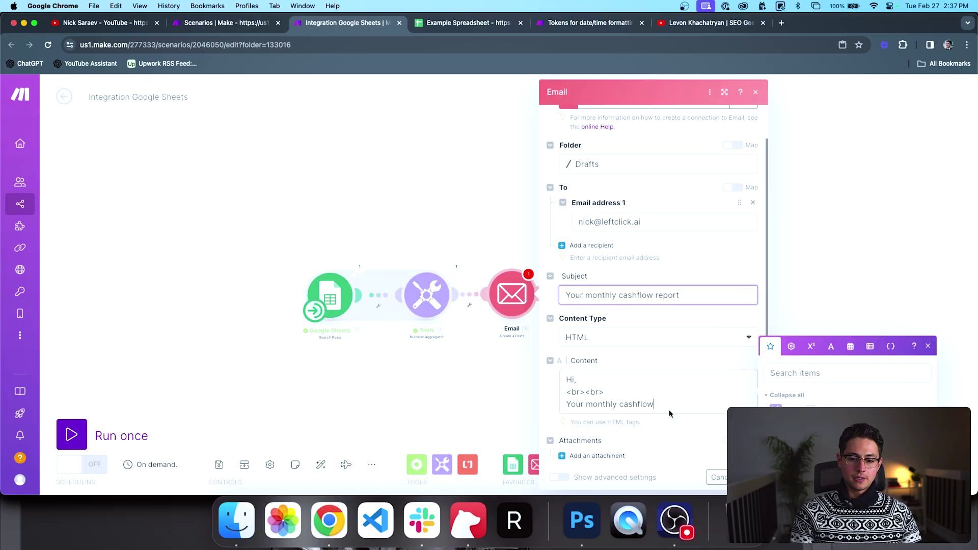
{"action": "key", "text": "alt+Left"}
{"action": "key", "text": "alt+BackSpace"}
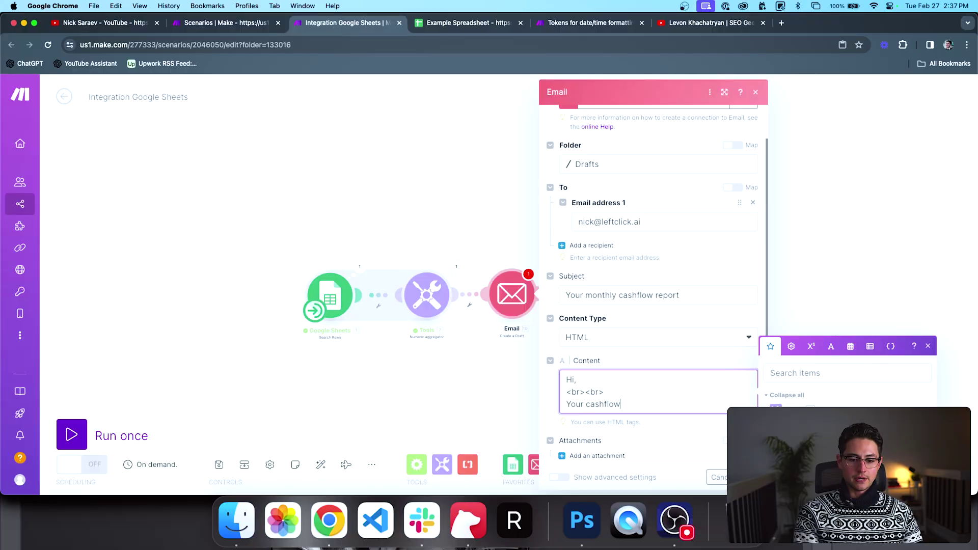
{"action": "type", "text": "for the month of"}
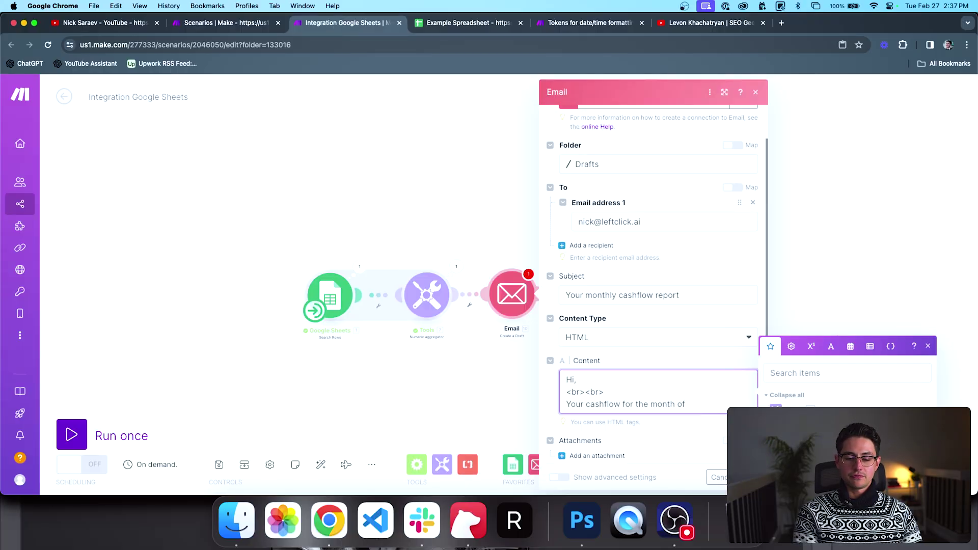
Step: Insert formatDate(now; …) after 'for the month of' and look up the date format tokens
{"action": "left_click", "coordinate": [830, 341]}
{"action": "left_click", "coordinate": [850, 301]}
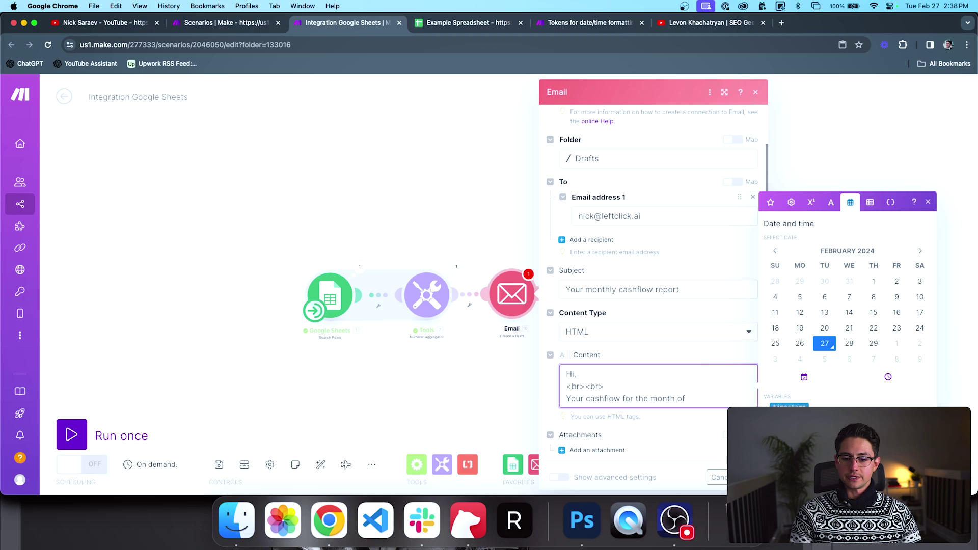
{"action": "left_click", "coordinate": [779, 418]}
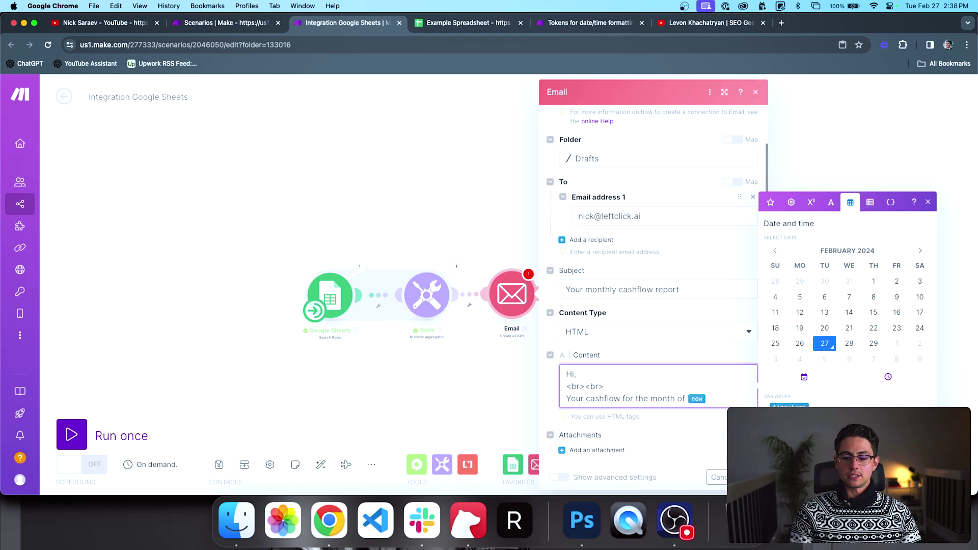
{"action": "left_click", "coordinate": [787, 420]}
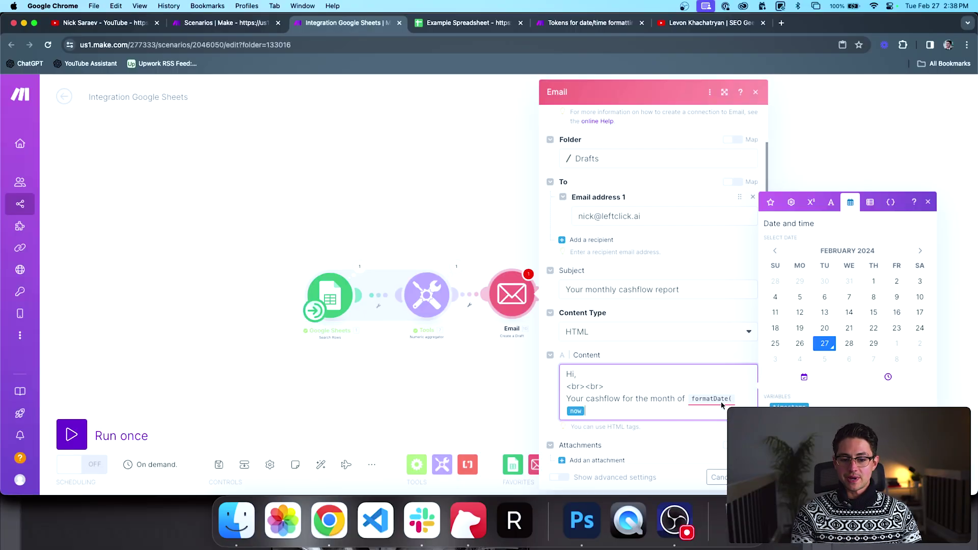
{"action": "type", "text": ";"}
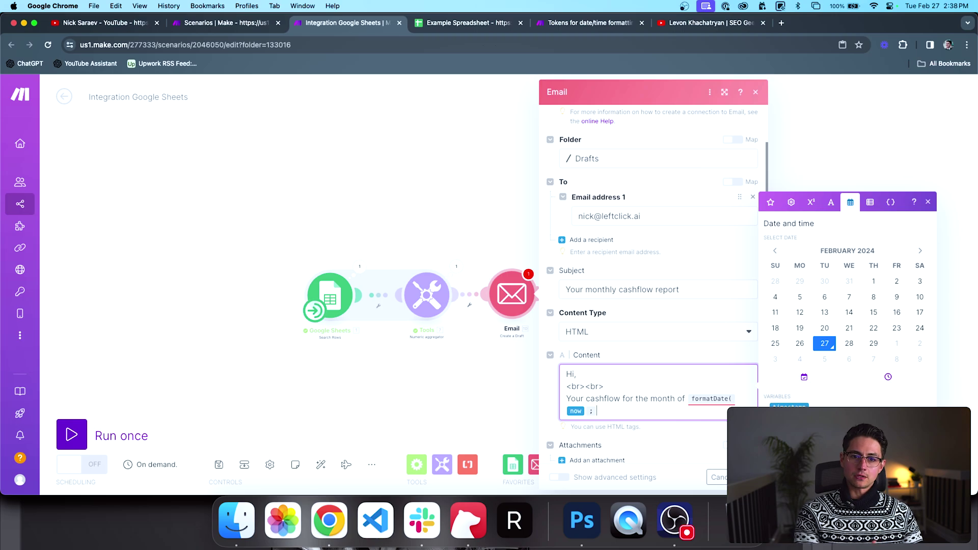
{"action": "left_click", "coordinate": [572, 30]}
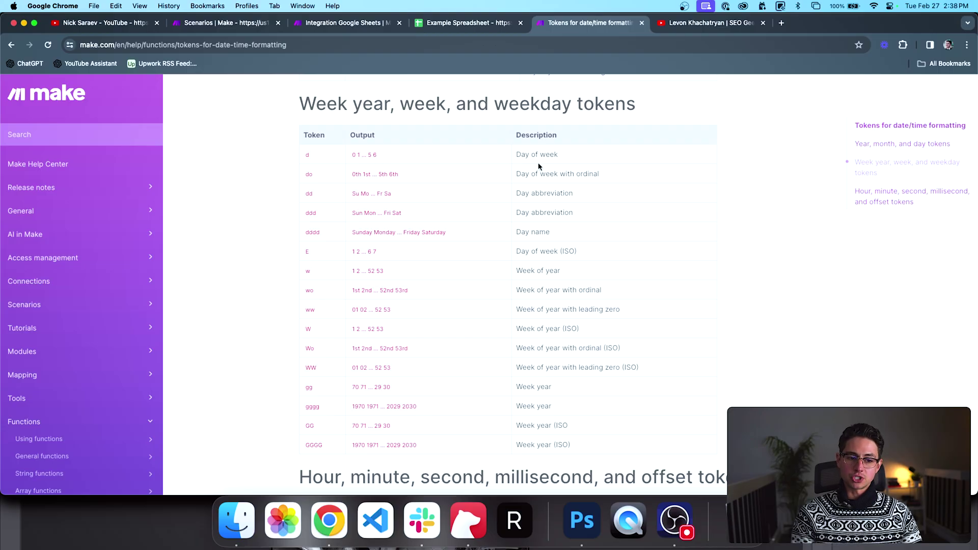
{"action": "left_click", "coordinate": [336, 23]}
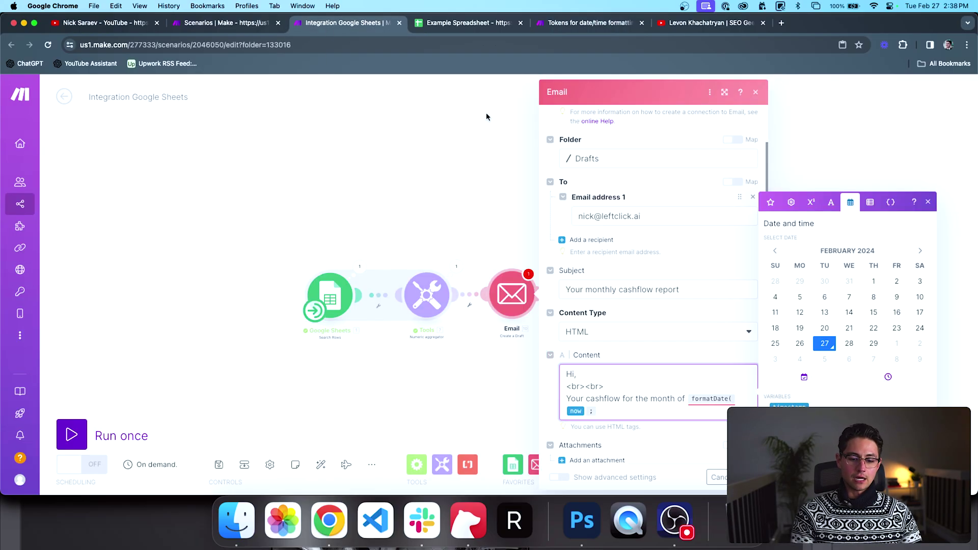
Step: Finish formatDate with MMMM and add 'is $' followed by the aggregator's result
{"action": "type", "text": "MMMM)"}
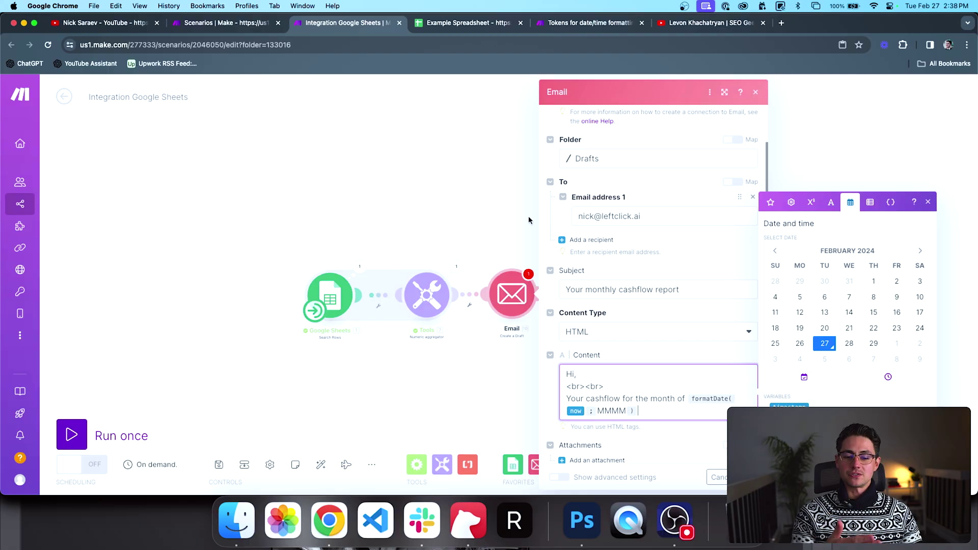
{"action": "scroll", "coordinate": [607, 314], "scroll_direction": "down", "scroll_amount": 1}
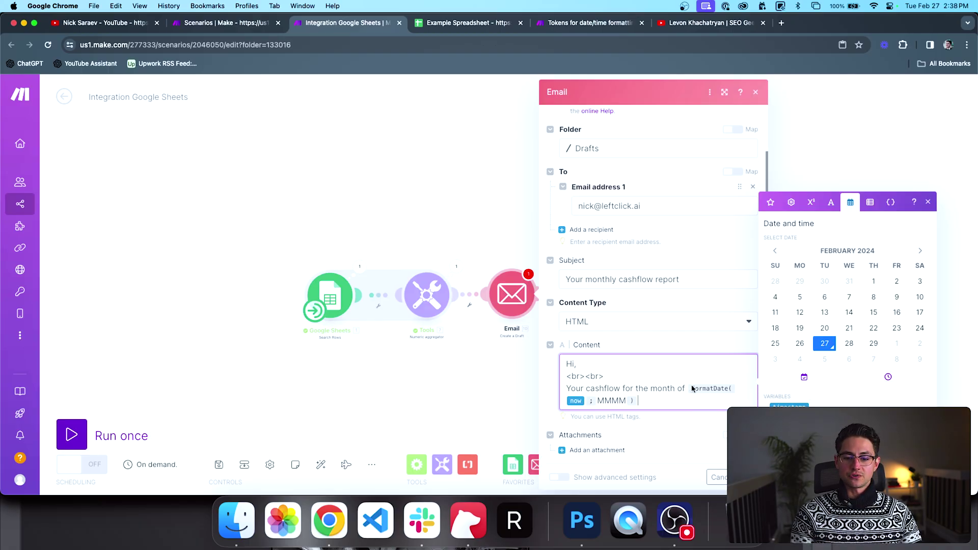
{"action": "type", "text": "is"}
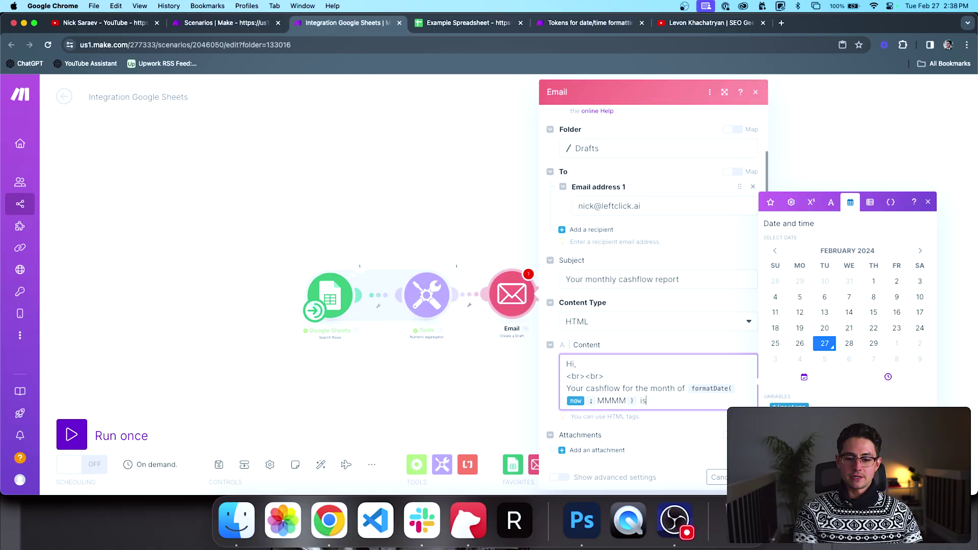
{"action": "left_click", "coordinate": [771, 202]}
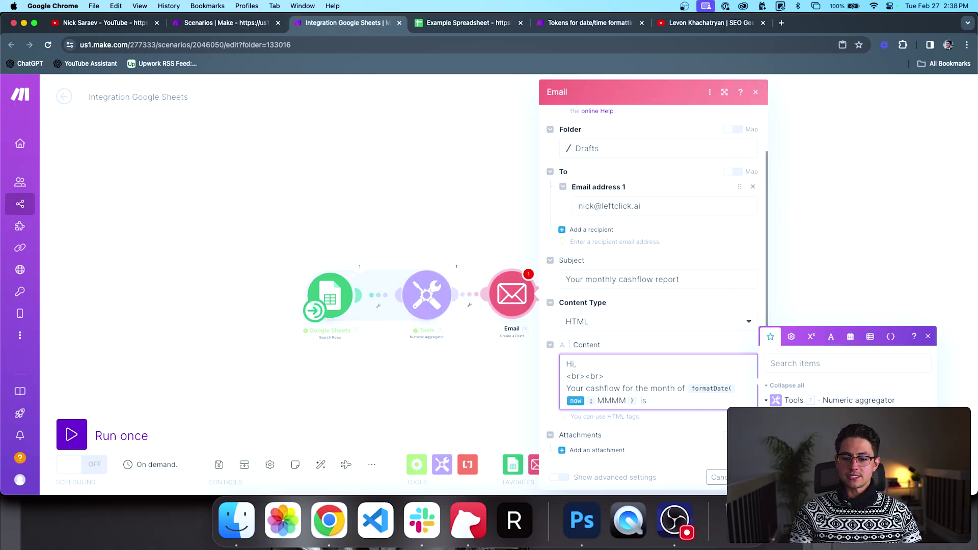
{"action": "type", "text": "$"}
{"action": "left_click", "coordinate": [787, 415]}
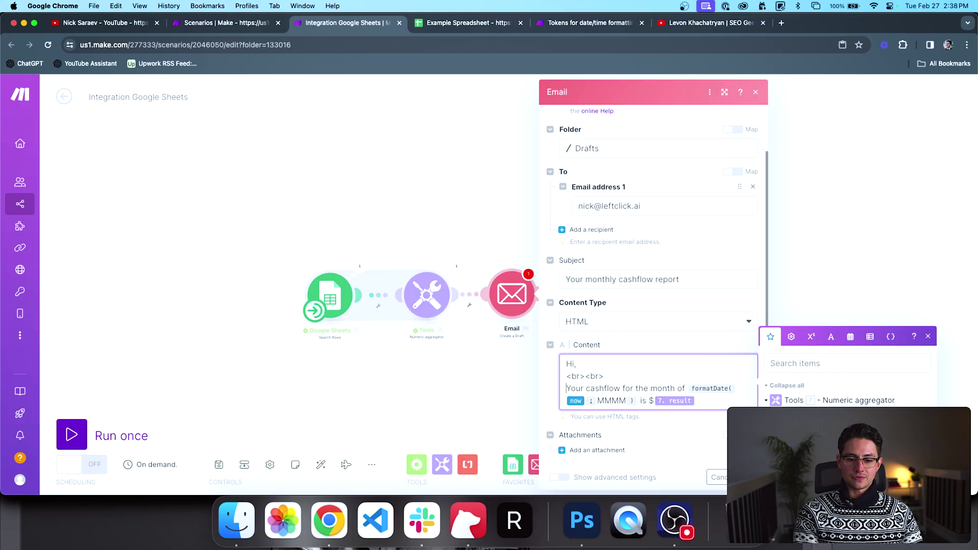
Step: Reword to 'net cashflow' and place the revenue-minus-expenses explanation after the month
{"action": "type", "text": "net"}
{"action": "key", "text": "alt+Right"}
{"action": "type", "text": ", counting up"}
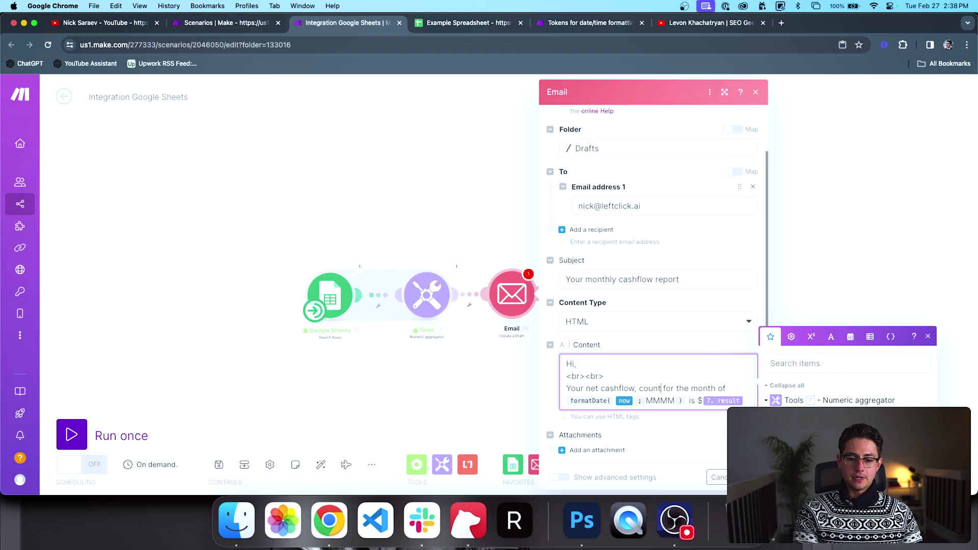
{"action": "type", "text": " all"}
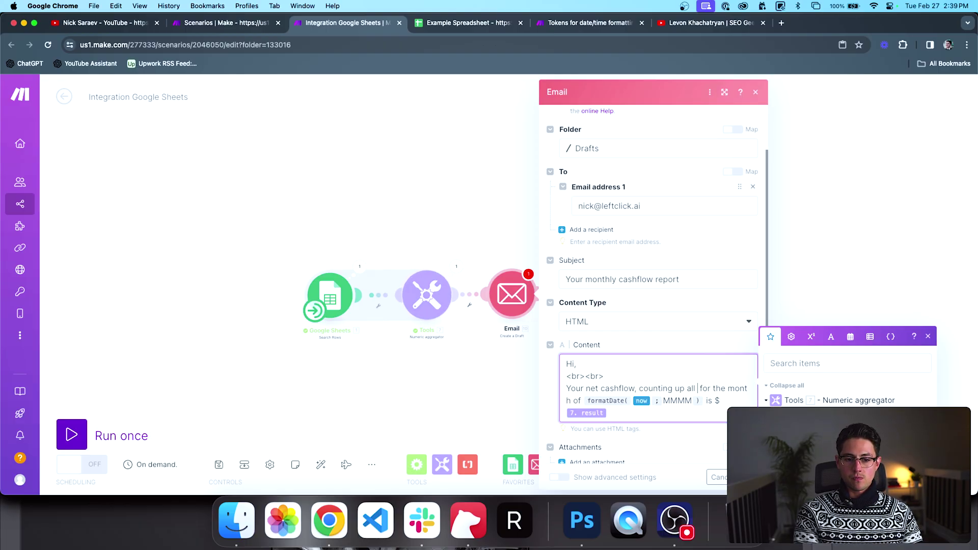
{"action": "type", "text": " revenue line items"}
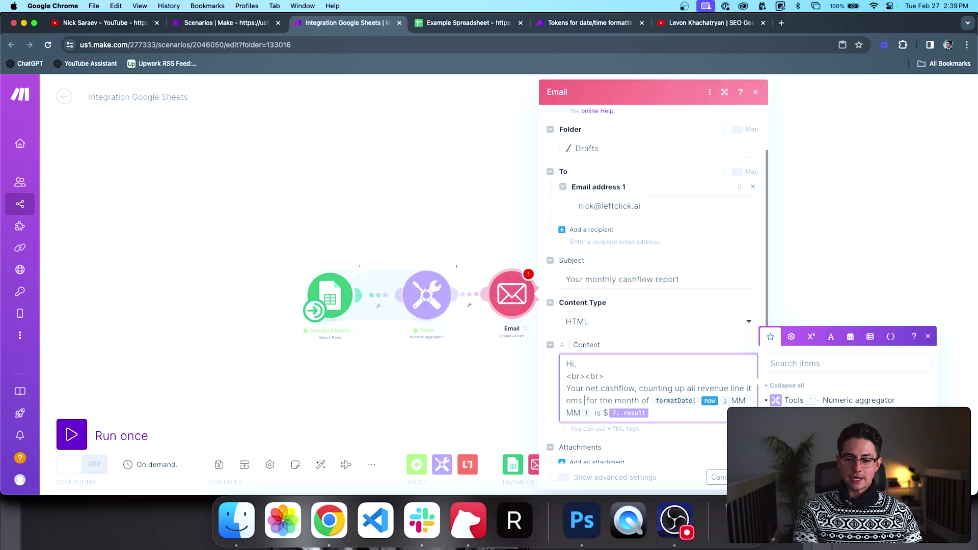
{"action": "type", "text": " and subtracting all expe "}
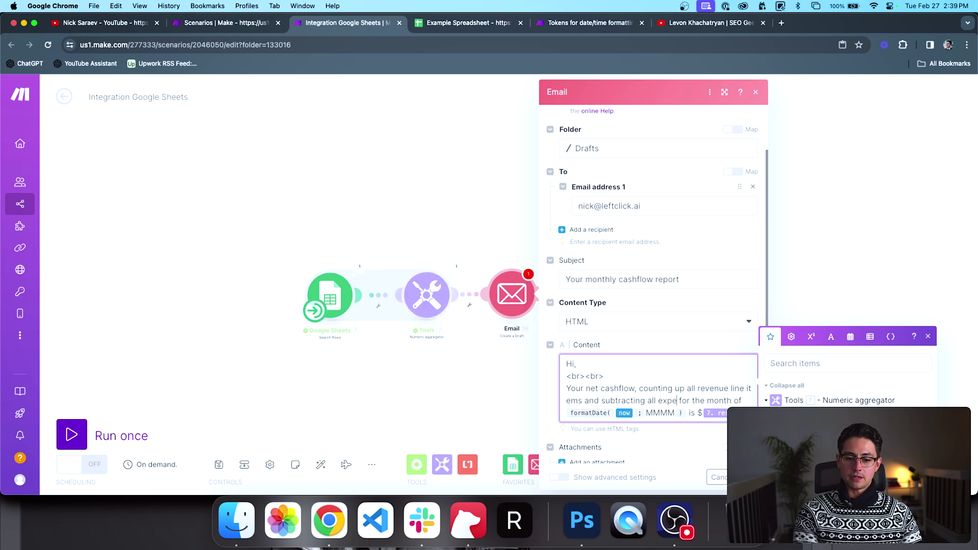
{"action": "type", "text": "nse line items"}
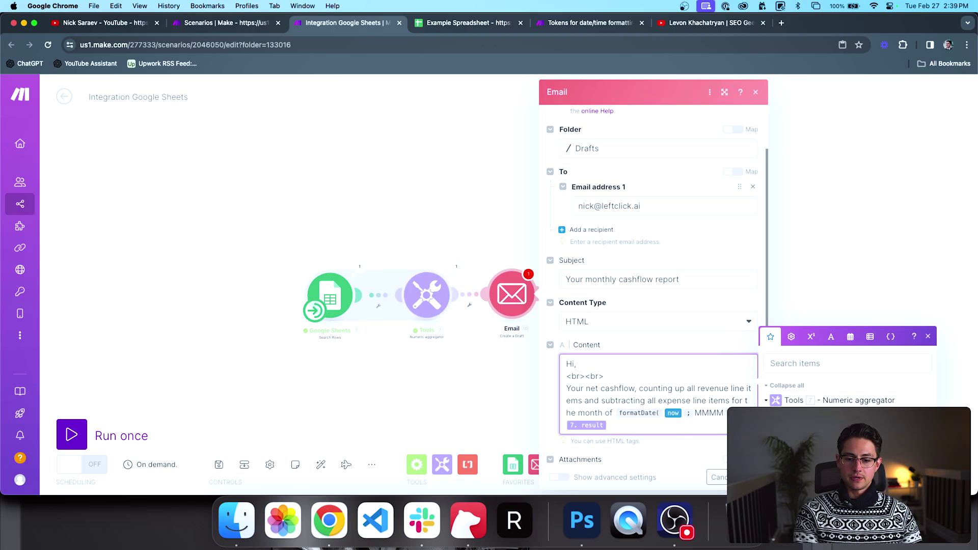
{"action": "key", "text": "alt+shift+Left"}
{"action": "key", "text": "alt+shift+Left"}
{"action": "key", "text": "alt+shift+Left"}
{"action": "key", "text": "alt+shift+Left"}
{"action": "key", "text": "alt+shift+Left"}
{"action": "key", "text": "alt+shift+Left"}
{"action": "key", "text": "alt+shift+Left"}
{"action": "key", "text": "alt+shift+Left"}
{"action": "key", "text": "alt+shift+Left"}
{"action": "key", "text": "alt+shift+Left"}
{"action": "key", "text": "alt+shift+Left"}
{"action": "key", "text": "alt+shift+Left"}
{"action": "key", "text": "BackSpace"}
{"action": "key", "text": "super+c"}
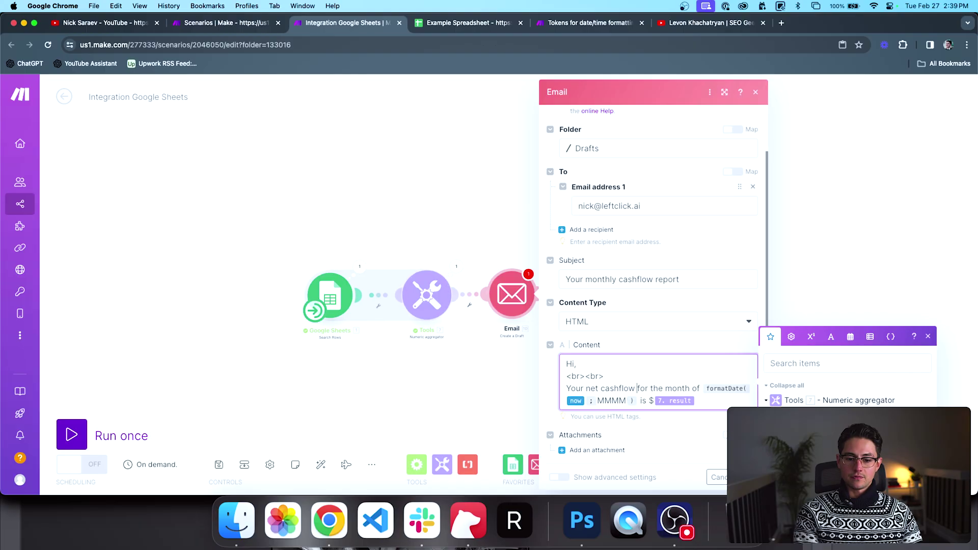
{"action": "type", "text": ","}
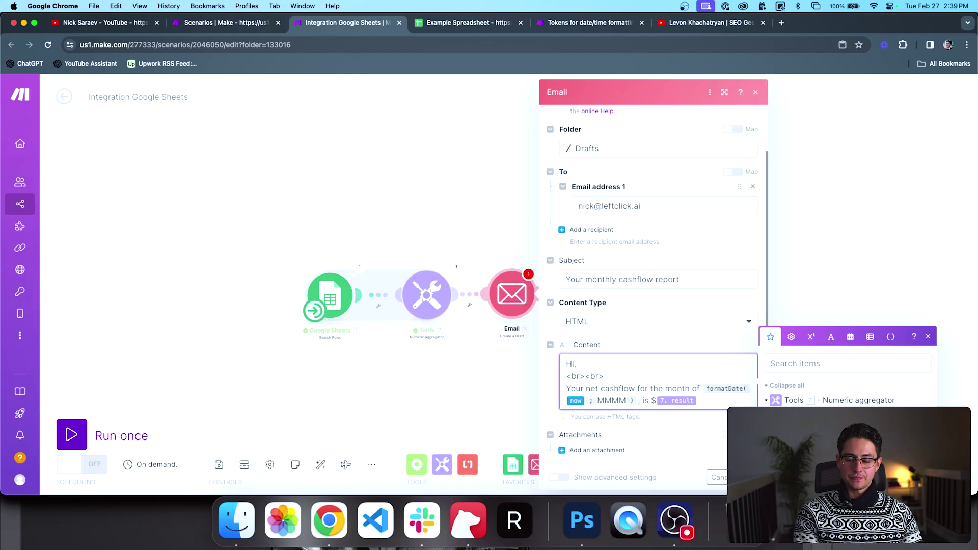
{"action": "key", "text": "super+v"}
{"action": "type", "text": "$"}
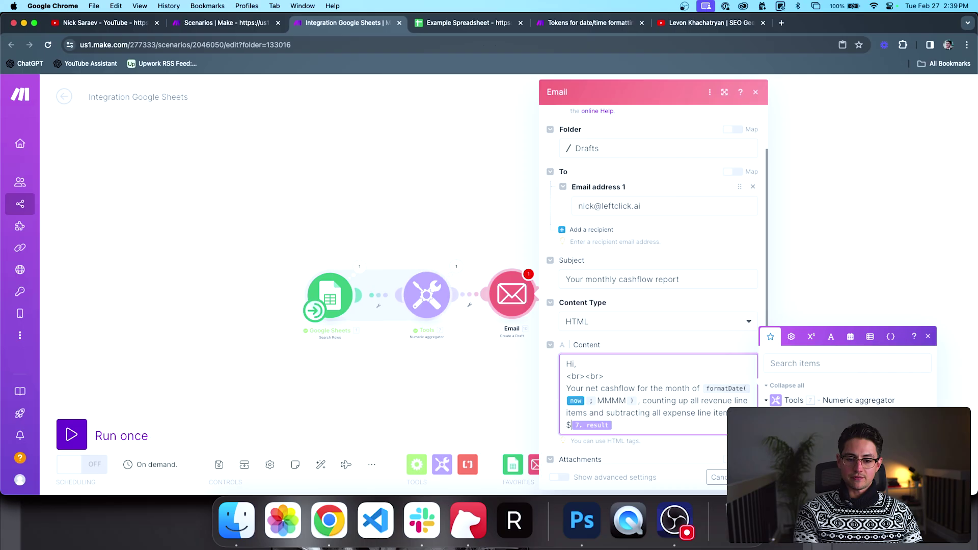
Step: Bold the amount line with <b></b> tags
{"action": "key", "text": "Home"}
{"action": "type", "text": "<b>"}
{"action": "key", "text": "End"}
{"action": "type", "text": "</"}
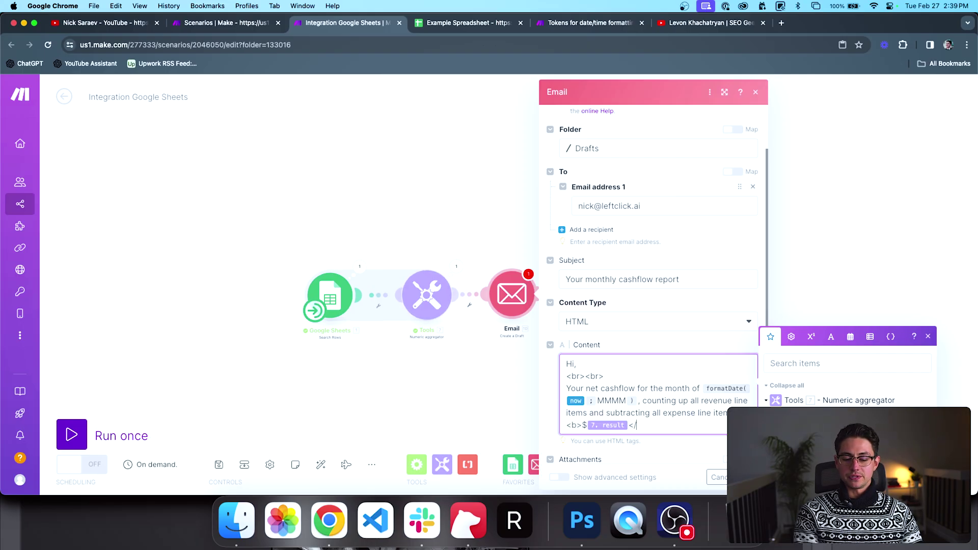
{"action": "type", "text": "b>."}
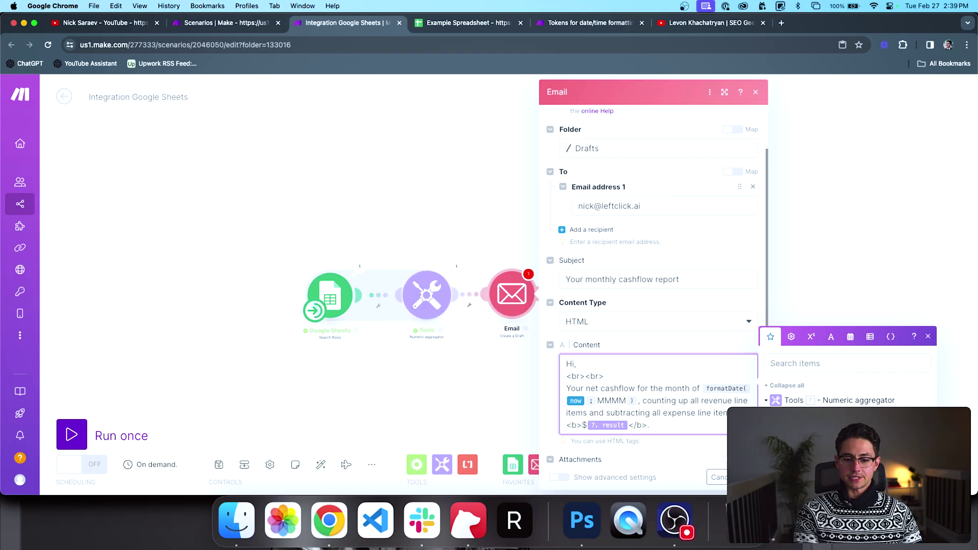
Step: Add the sign-off 'Thank you,' and '- Accounting' on separate lines
{"action": "key", "text": "Return"}
{"action": "type", "text": "<"}
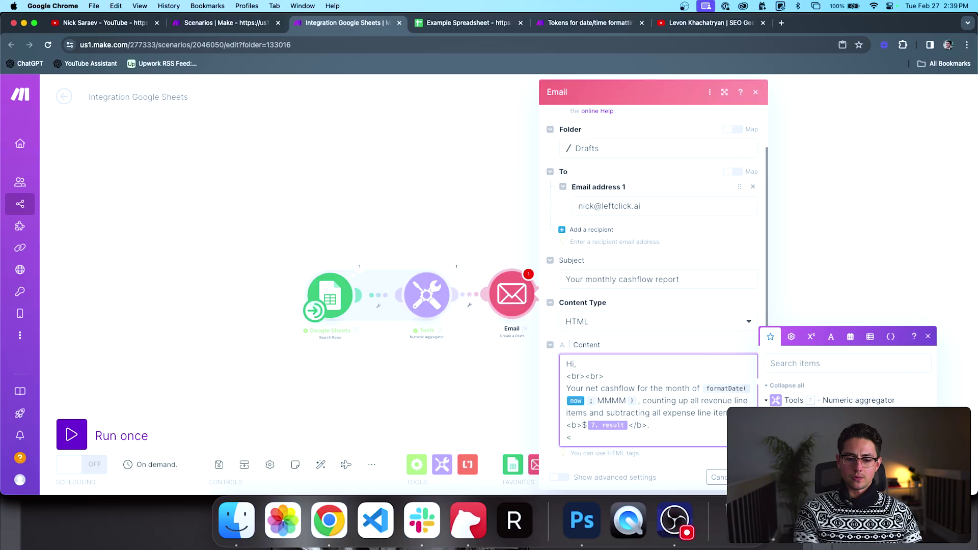
{"action": "type", "text": "br><br>"}
{"action": "key", "text": "Return"}
{"action": "type", "text": "Th"}
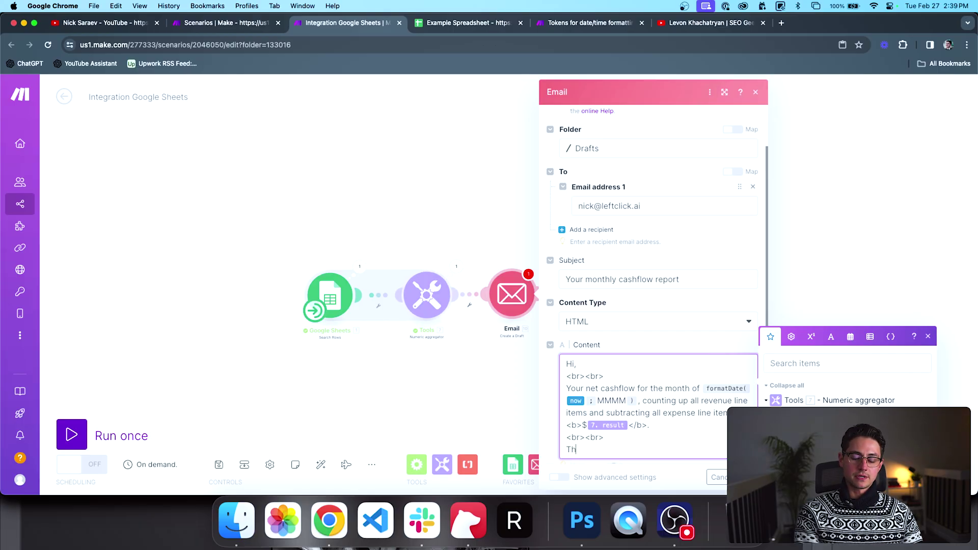
{"action": "type", "text": "ank you,"}
{"action": "key", "text": "Return"}
{"action": "type", "text": "<br>"}
{"action": "key", "text": "Return"}
{"action": "type", "text": "A"}
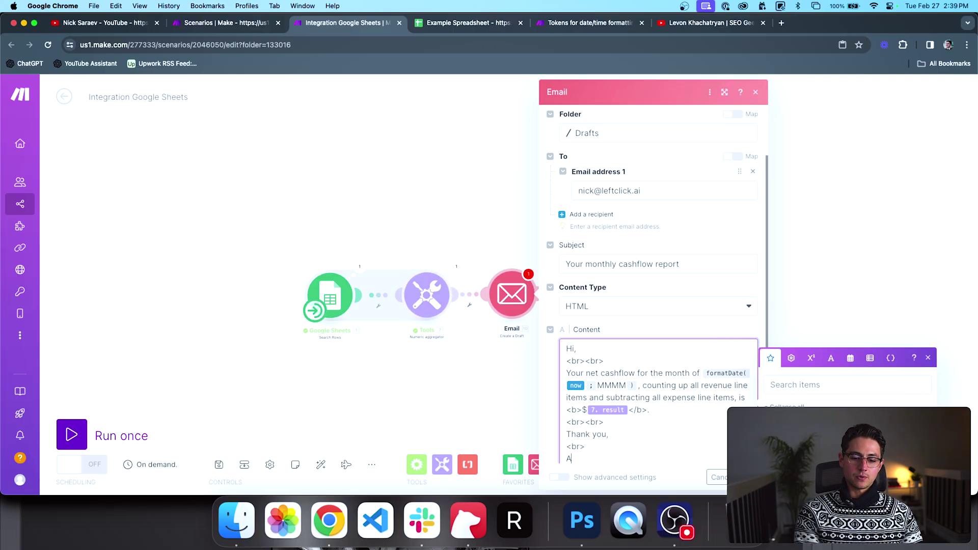
{"action": "type", "text": "ccounting"}
{"action": "key", "text": "super+Left"}
{"action": "type", "text": "-"}
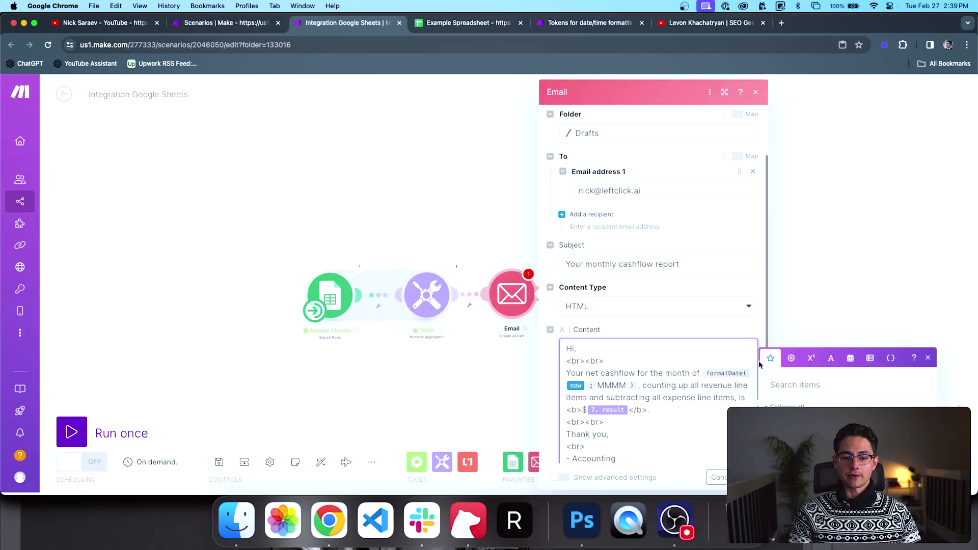
Step: Save the email module, run the scenario once, and open mail.google.com
{"action": "scroll", "coordinate": [719, 342], "scroll_direction": "down", "scroll_amount": 3}
{"action": "left_click", "coordinate": [747, 478]}
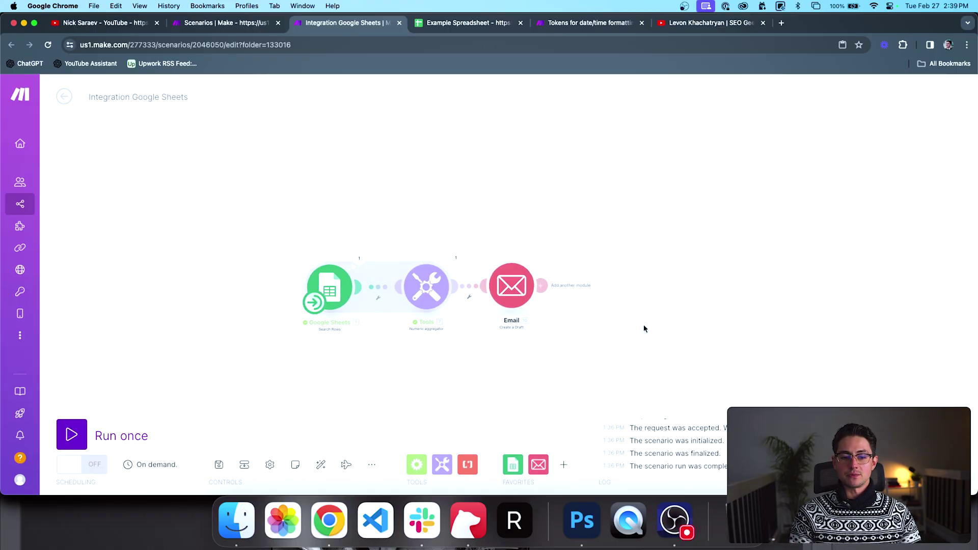
{"action": "left_click", "coordinate": [72, 435]}
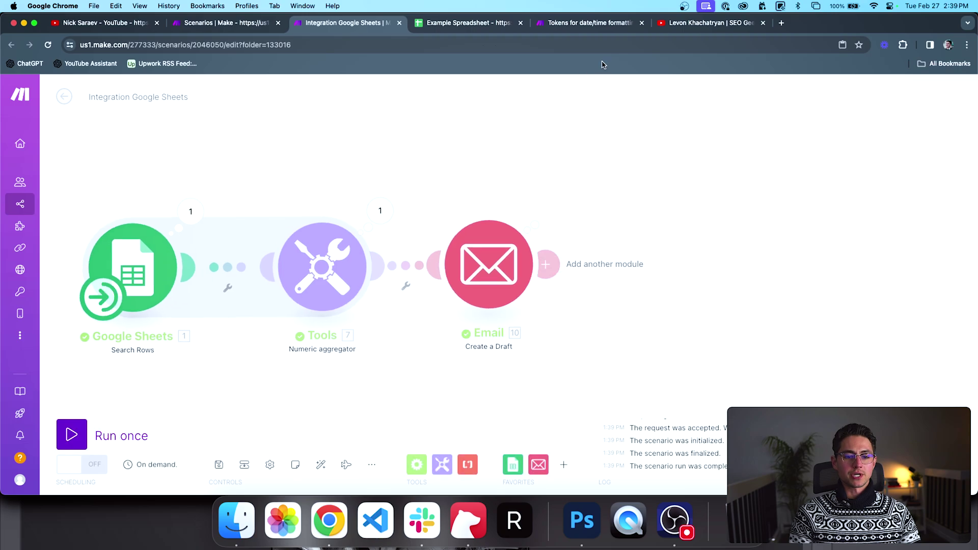
{"action": "key", "text": "super+t"}
{"action": "type", "text": "mail.google.com"}
{"action": "key", "text": "Return"}
{"action": "key", "text": "super+grave"}
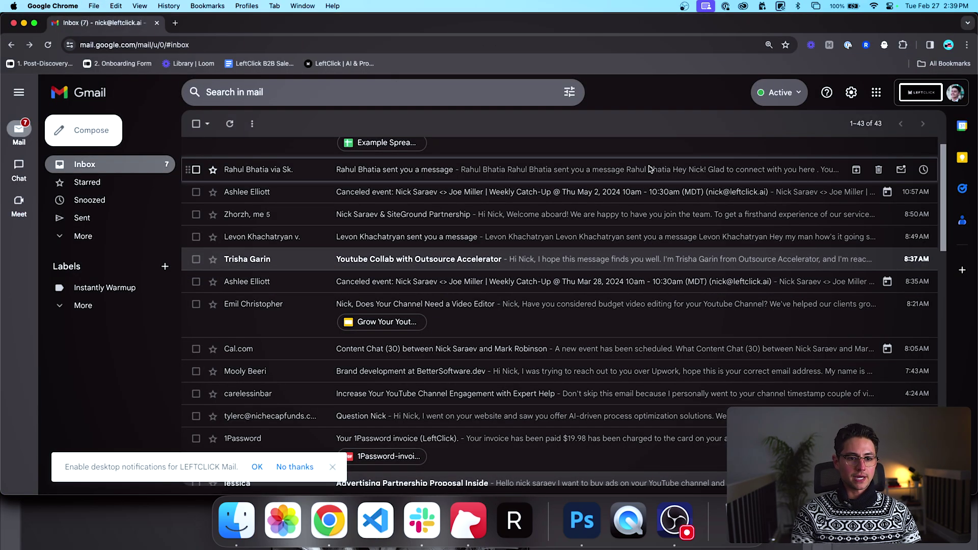
Step: Open Gmail's Drafts folder and reload it
{"action": "left_click", "coordinate": [83, 236]}
{"action": "left_click", "coordinate": [85, 289]}
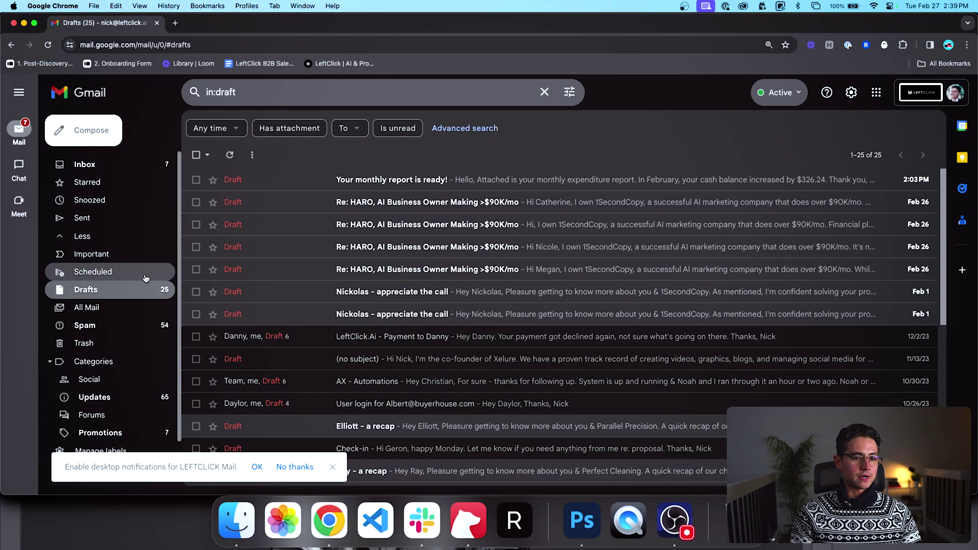
{"action": "left_click", "coordinate": [369, 185]}
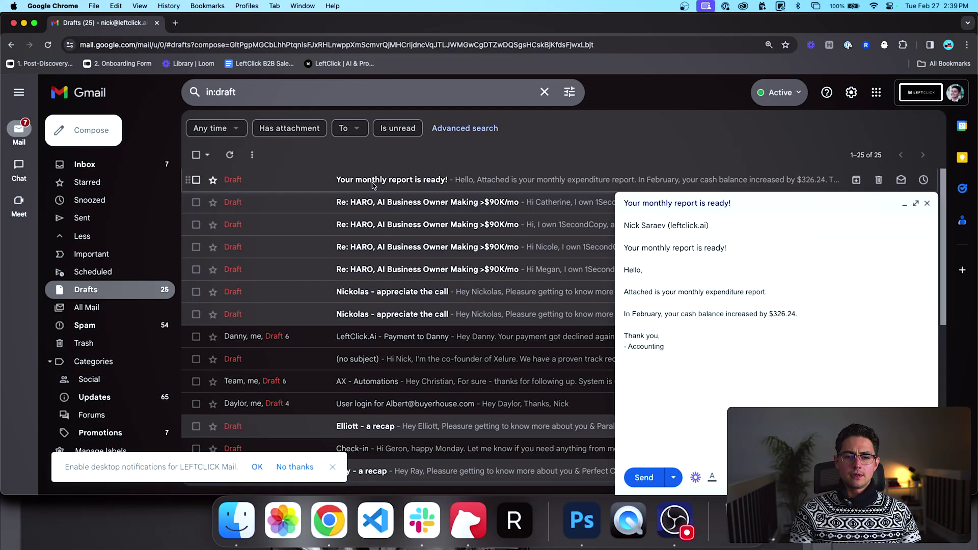
{"action": "left_click", "coordinate": [153, 290]}
Step: Open the 'Your monthly cashflow report' draft and check its $326.24 figure
{"action": "left_click", "coordinate": [406, 184]}
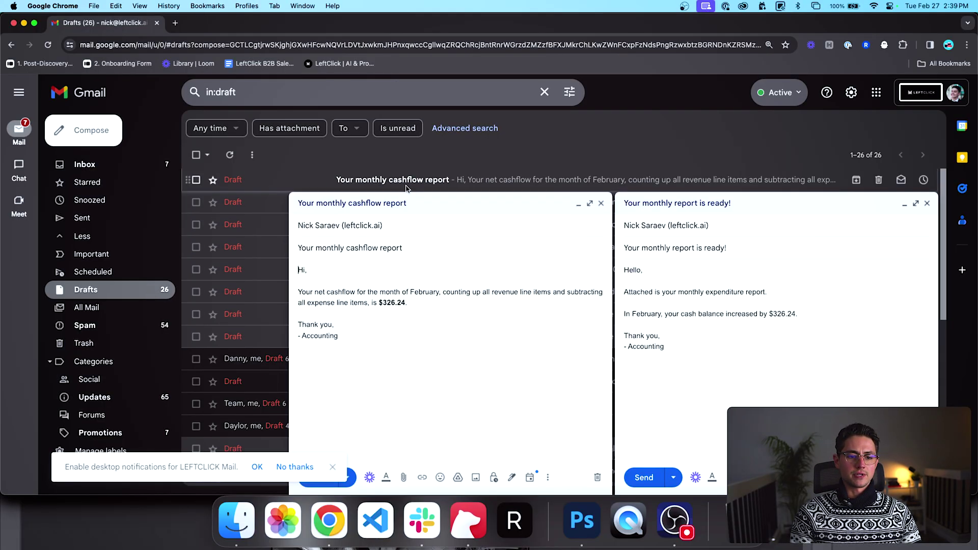
{"action": "left_click_drag", "start_coordinate": [369, 341], "coordinate": [303, 275]}
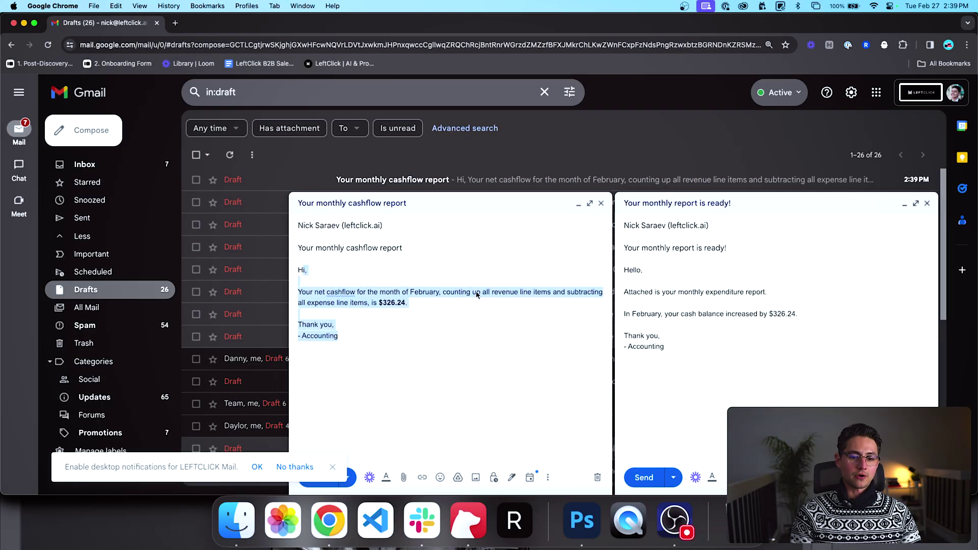
{"action": "left_click", "coordinate": [407, 304]}
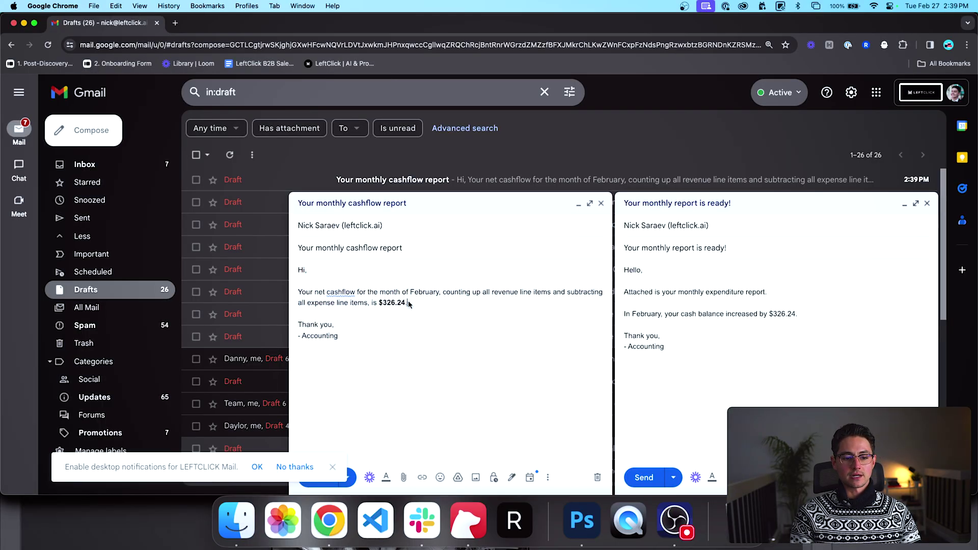
{"action": "left_click_drag", "start_coordinate": [393, 306], "coordinate": [378, 305]}
{"action": "left_click", "coordinate": [363, 314]}
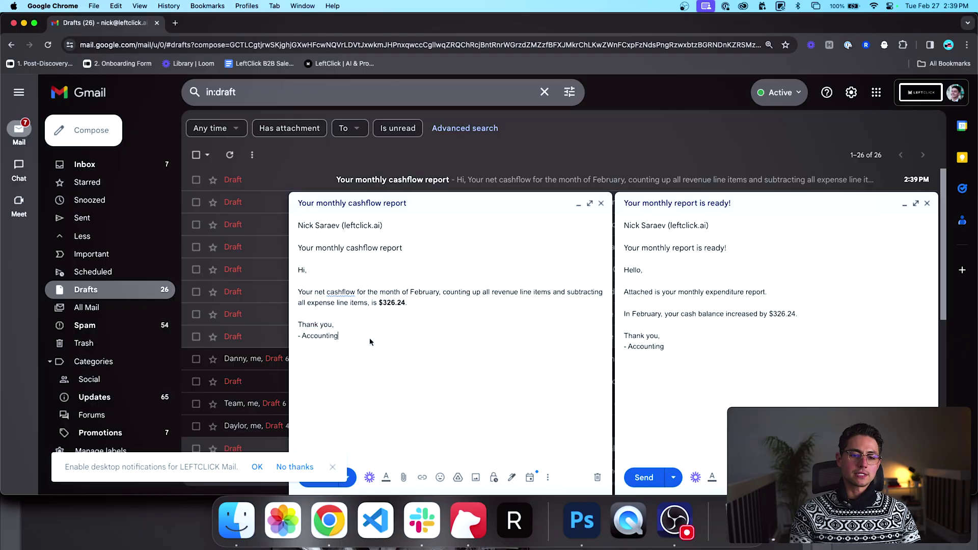
{"action": "key", "text": "super+grave"}
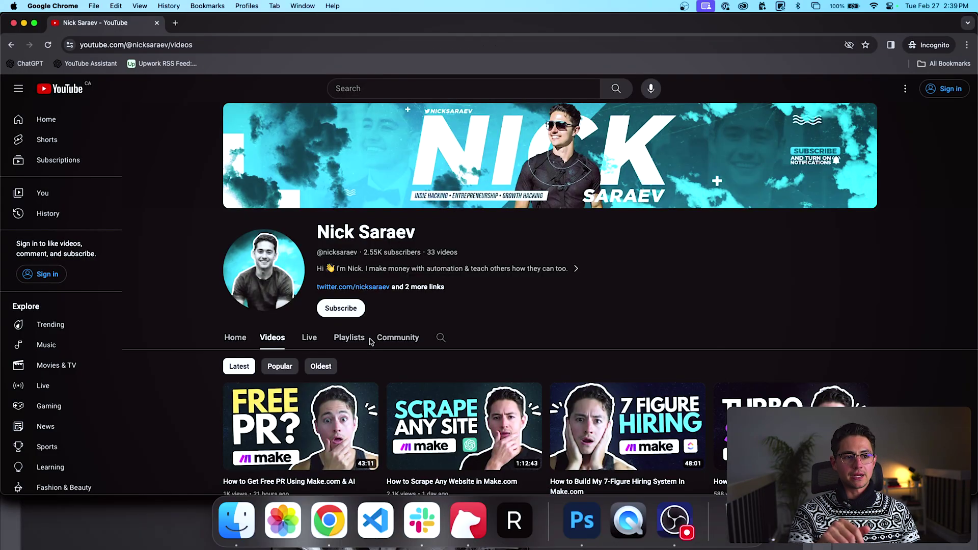
Step: Delete the Numeric aggregator and Email modules after Google Sheets
{"action": "key", "text": "super+grave"}
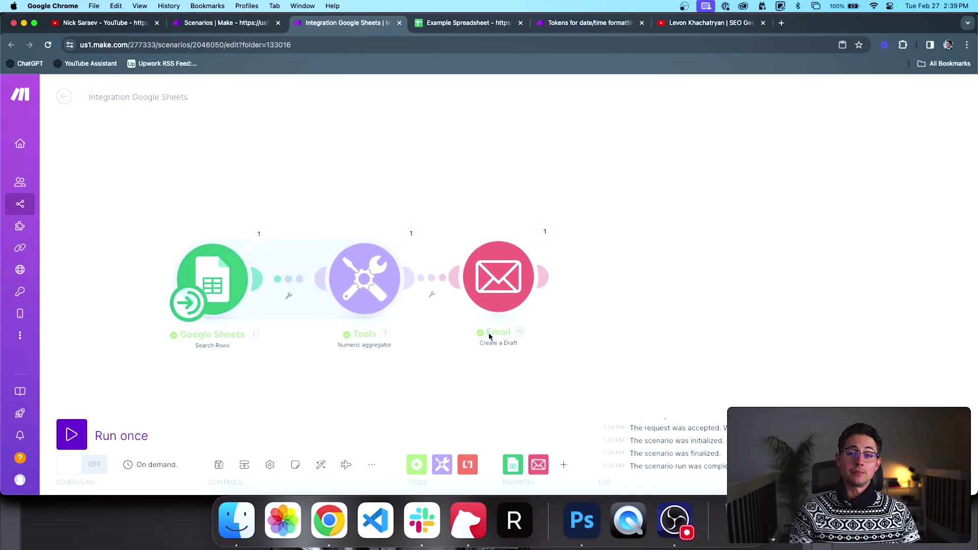
{"action": "left_click_drag", "start_coordinate": [530, 352], "coordinate": [580, 368]}
{"action": "scroll", "coordinate": [602, 367], "scroll_direction": "down", "scroll_amount": 2}
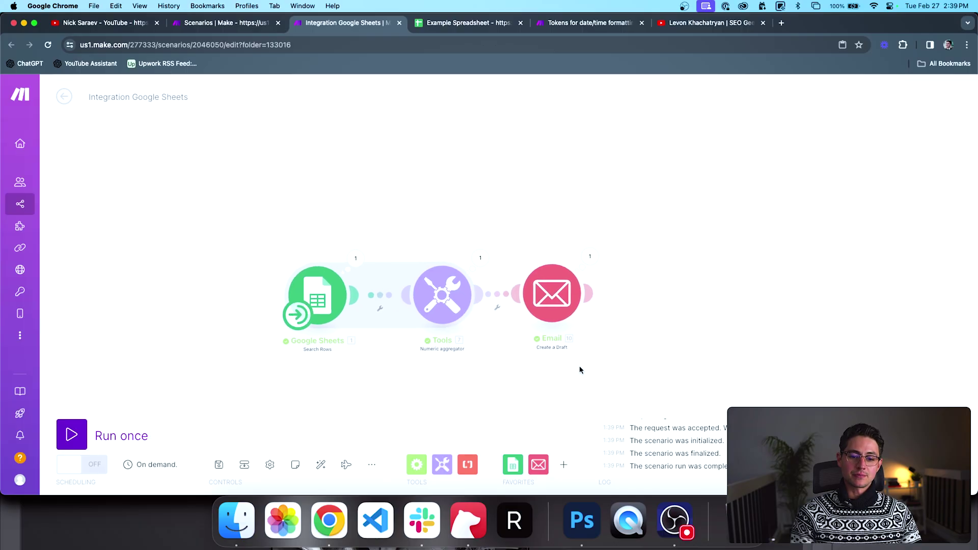
{"action": "left_click_drag", "start_coordinate": [618, 337], "coordinate": [405, 320]}
{"action": "key", "text": "Delete"}
{"action": "key", "text": "Delete"}
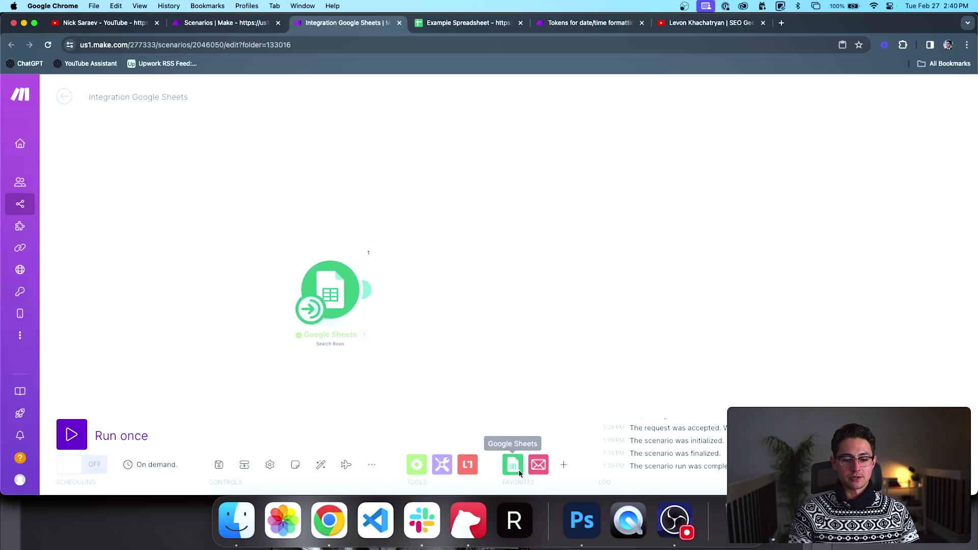
Step: Browse the Flow Control and Tools module lists
{"action": "left_click", "coordinate": [416, 464]}
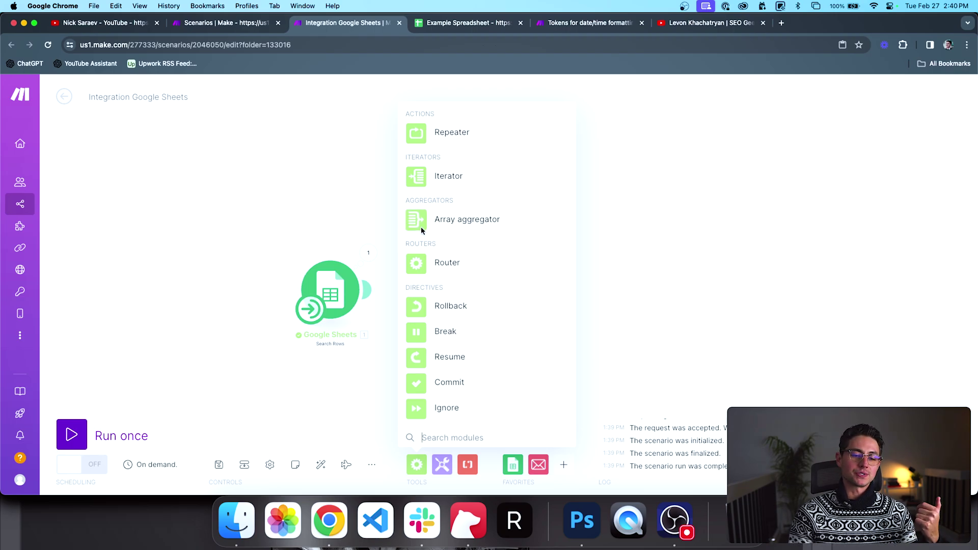
{"action": "left_click", "coordinate": [441, 464]}
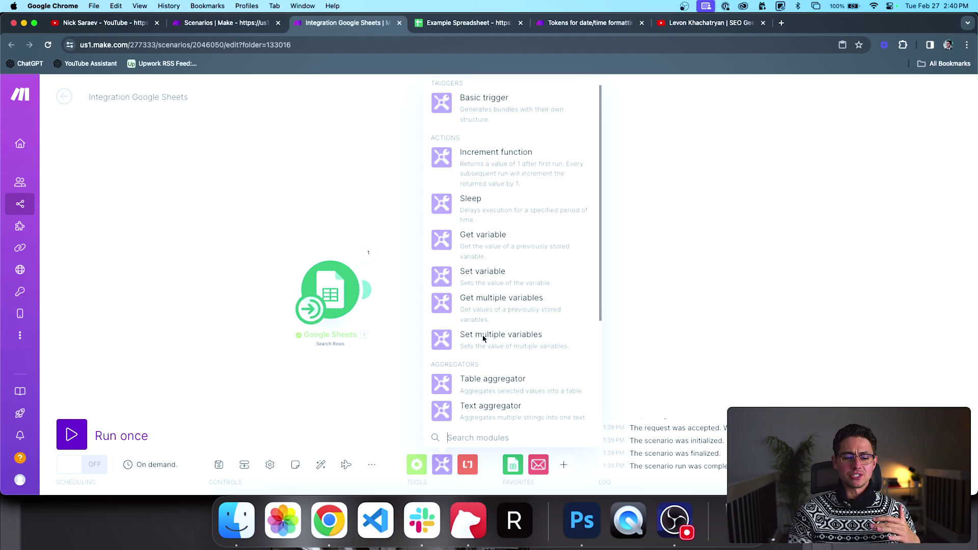
{"action": "scroll", "coordinate": [483, 338], "scroll_direction": "down", "scroll_amount": 3}
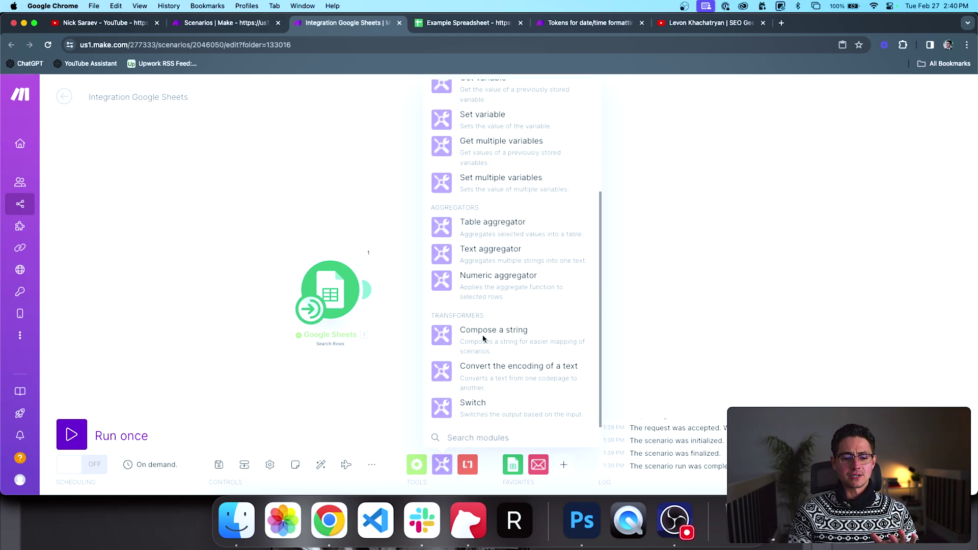
{"action": "left_click", "coordinate": [417, 466]}
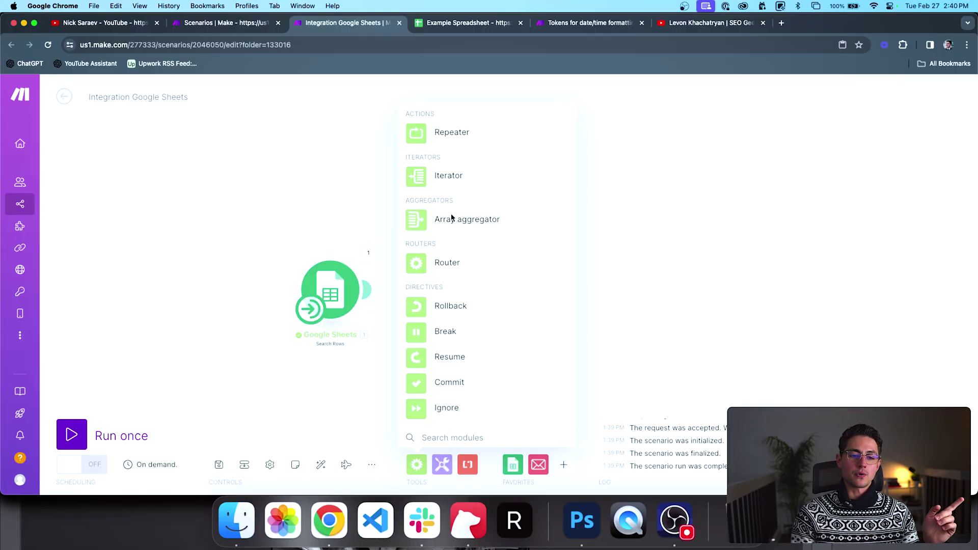
{"action": "left_click", "coordinate": [344, 204]}
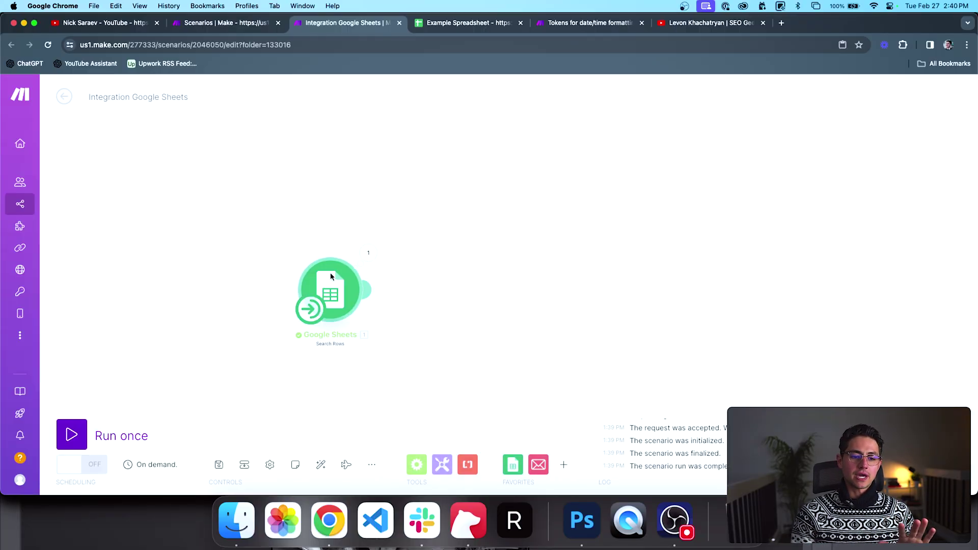
Step: Review the three February bundles in the Google Sheets output
{"action": "left_click", "coordinate": [365, 252]}
{"action": "scroll", "coordinate": [439, 246], "scroll_direction": "down", "scroll_amount": 2}
{"action": "scroll", "coordinate": [439, 250], "scroll_direction": "down", "scroll_amount": 2}
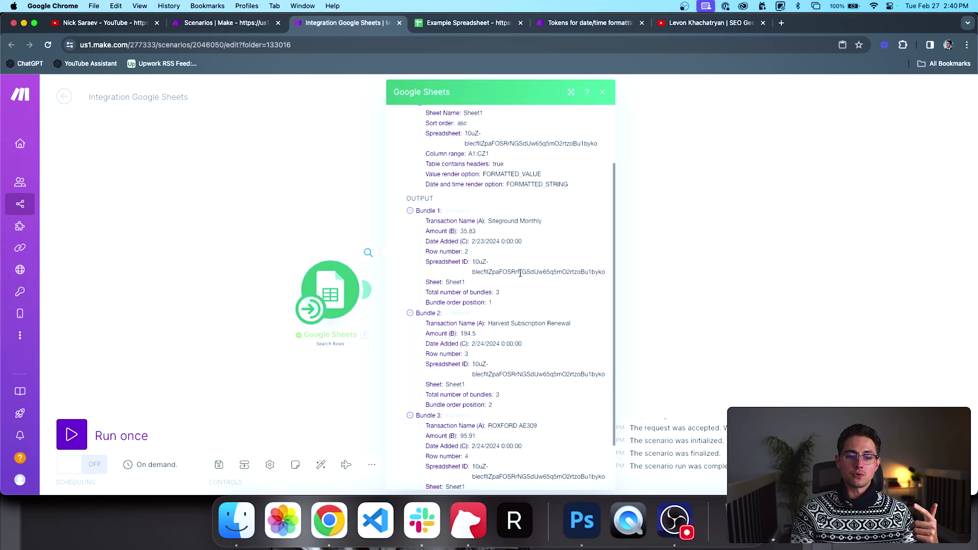
{"action": "left_click", "coordinate": [319, 192]}
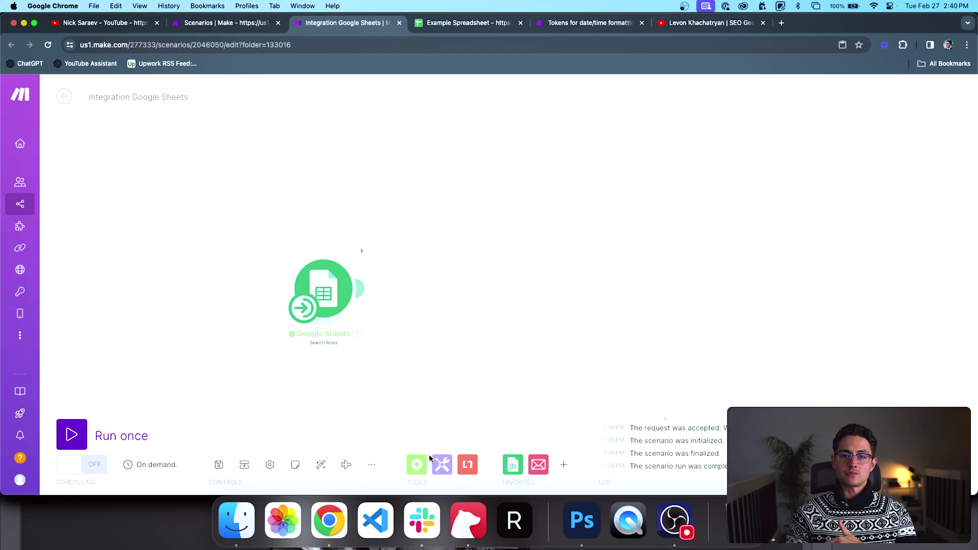
Step: Add a Set multiple variables module with doubledAmount = Amount (B) * 2
{"action": "left_click", "coordinate": [442, 463]}
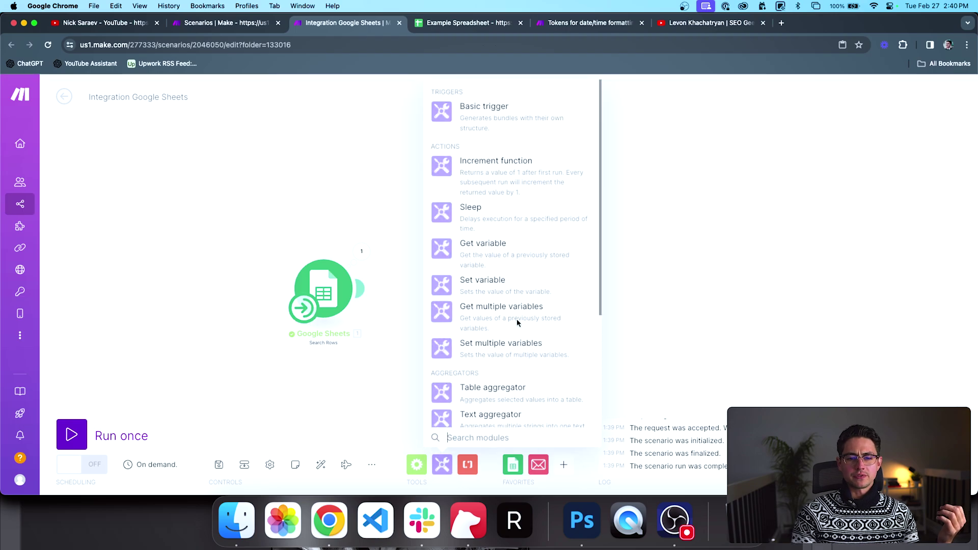
{"action": "scroll", "coordinate": [499, 331], "scroll_direction": "down", "scroll_amount": 3}
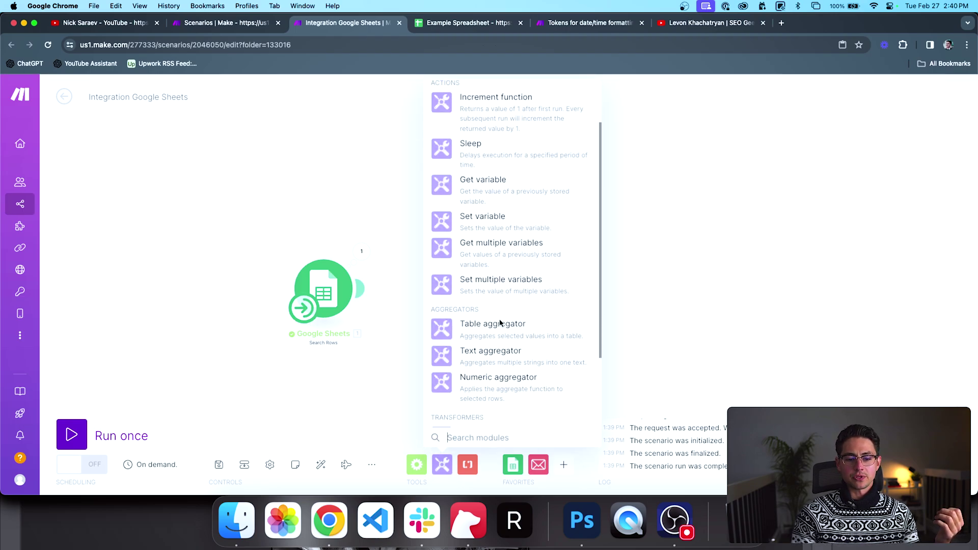
{"action": "left_click", "coordinate": [499, 319]}
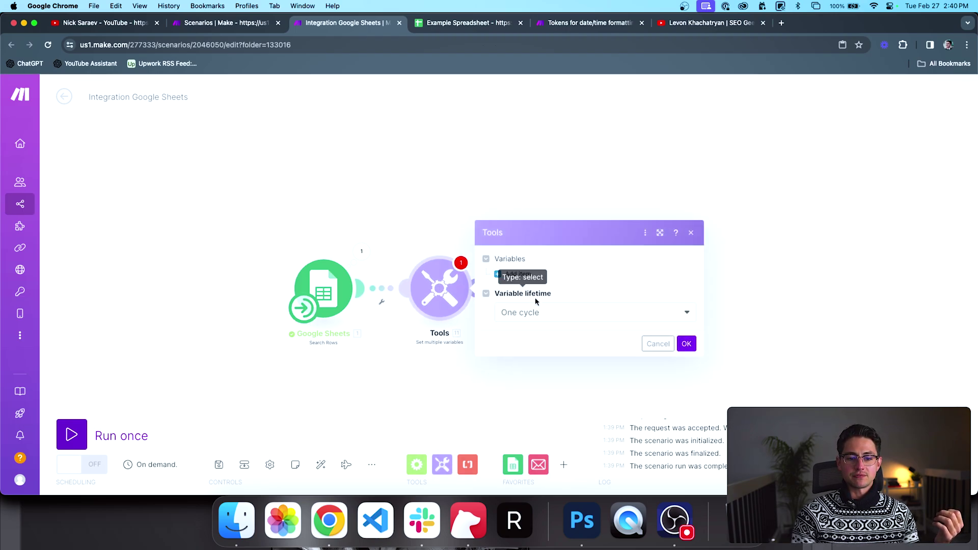
{"action": "left_click", "coordinate": [528, 323]}
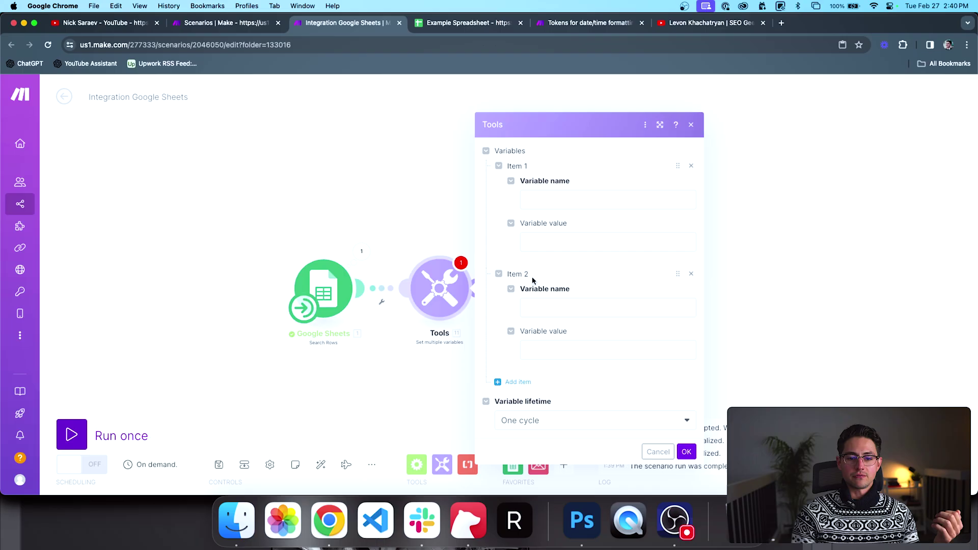
{"action": "left_click", "coordinate": [540, 202]}
{"action": "type", "text": "doubledAmount"}
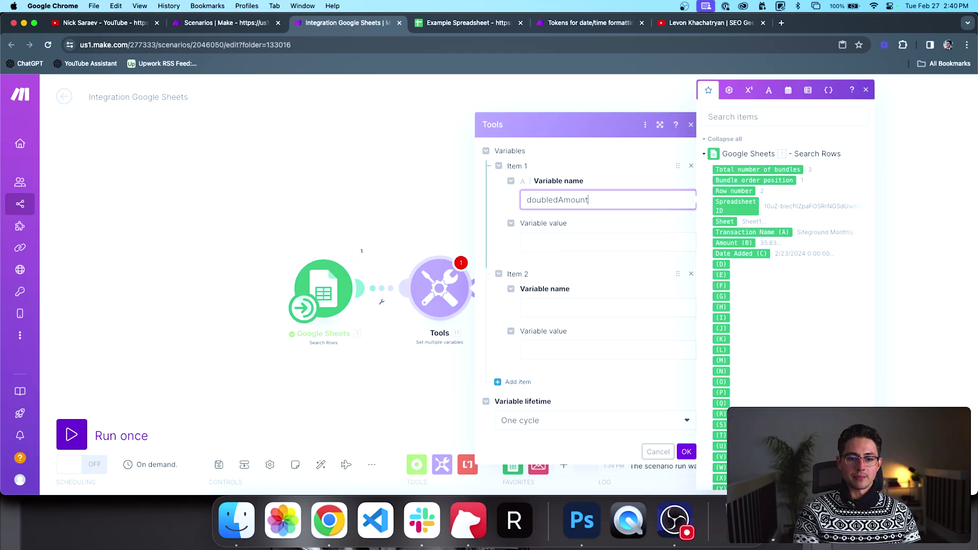
{"action": "key", "text": "Tab"}
{"action": "left_click", "coordinate": [733, 242]}
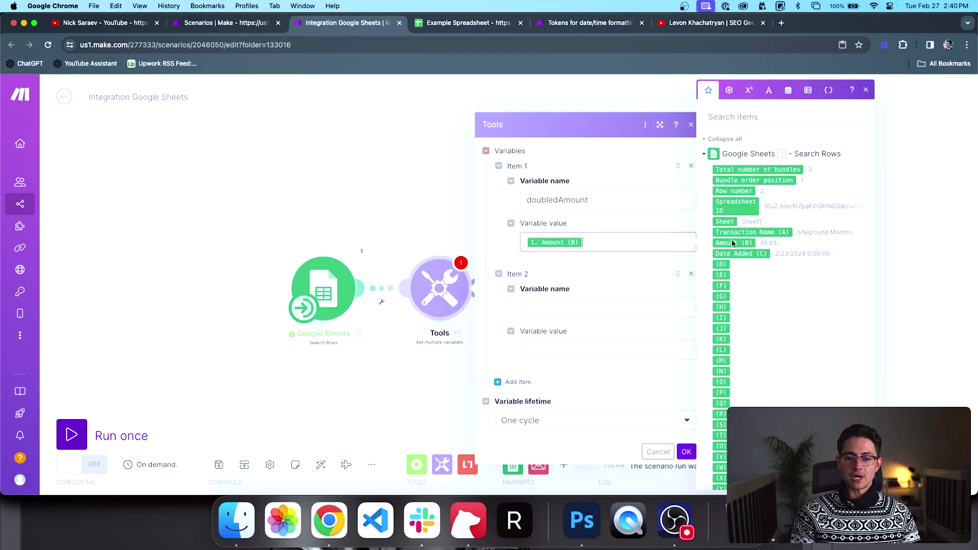
{"action": "left_click", "coordinate": [747, 90]}
{"action": "left_click", "coordinate": [707, 300]}
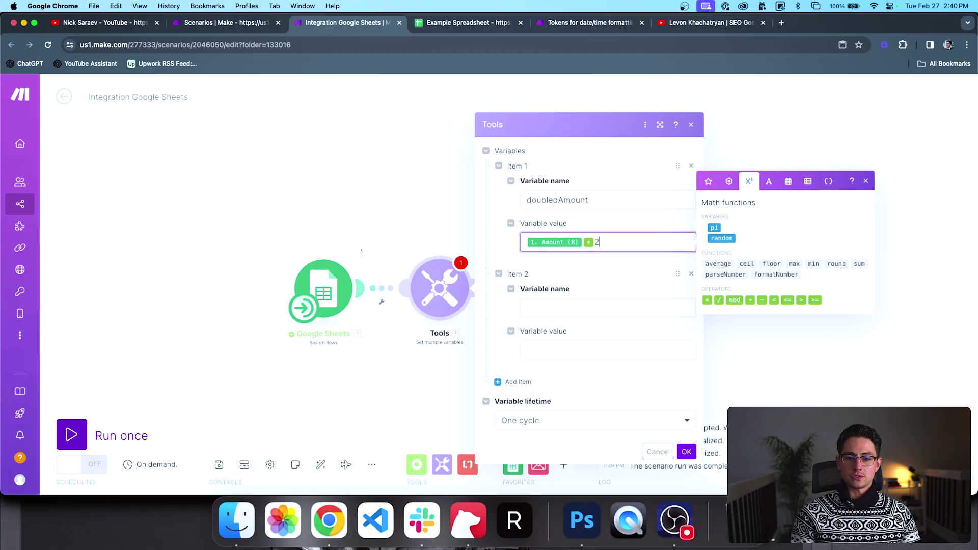
{"action": "type", "text": "2"}
Step: Define the second variable tripledAmount = Amount (B) * 3 and confirm
{"action": "left_click", "coordinate": [640, 347]}
{"action": "type", "text": "1. Amount (B) * 2"}
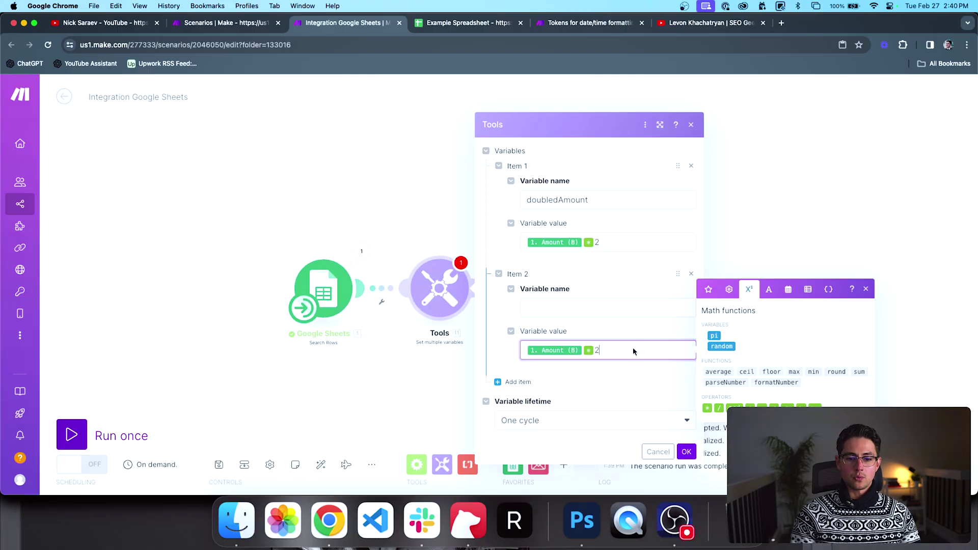
{"action": "key", "text": "BackSpace"}
{"action": "type", "text": "3"}
{"action": "key", "text": "shift+Tab"}
{"action": "type", "text": "terip"}
{"action": "key", "text": "BackSpace"}
{"action": "key", "text": "BackSpace"}
{"action": "key", "text": "BackSpace"}
{"action": "key", "text": "BackSpace"}
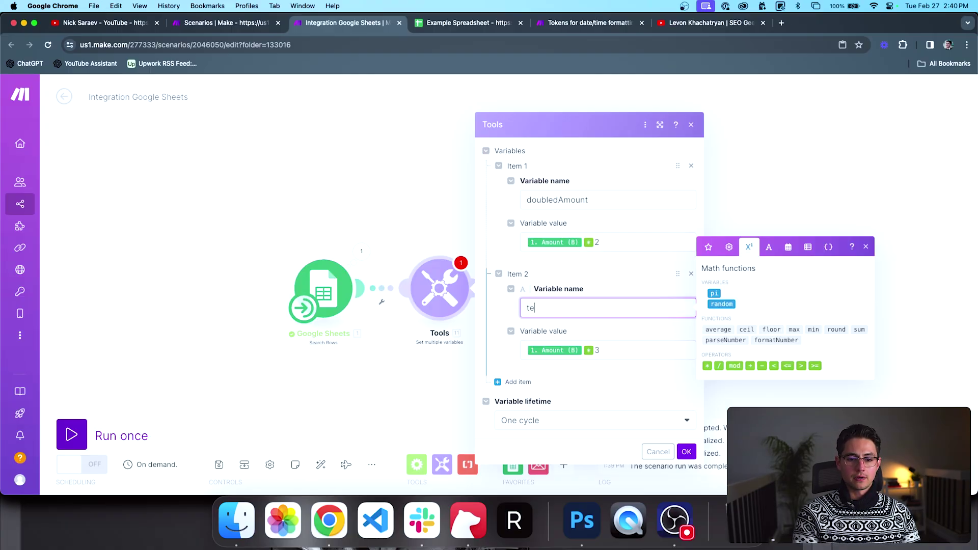
{"action": "type", "text": "ripledAmount"}
{"action": "left_click", "coordinate": [647, 408]}
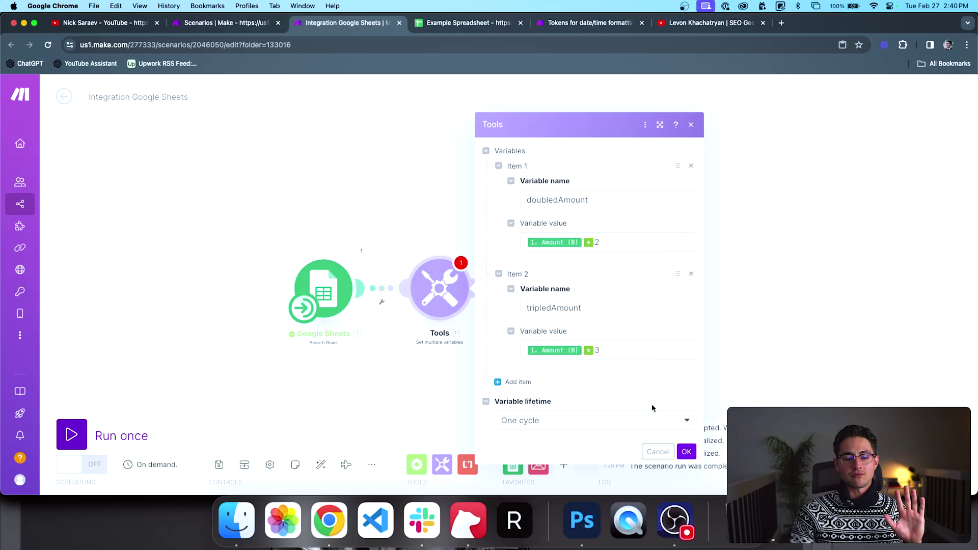
{"action": "left_click", "coordinate": [686, 452]}
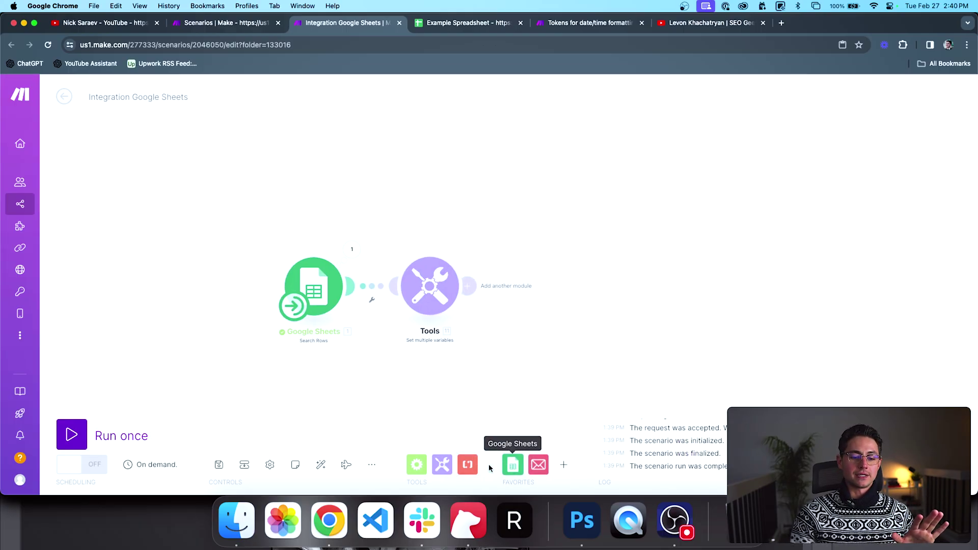
Step: Add an Array aggregator after the variables with source Google Sheets - Search Rows [1]
{"action": "left_click", "coordinate": [419, 466]}
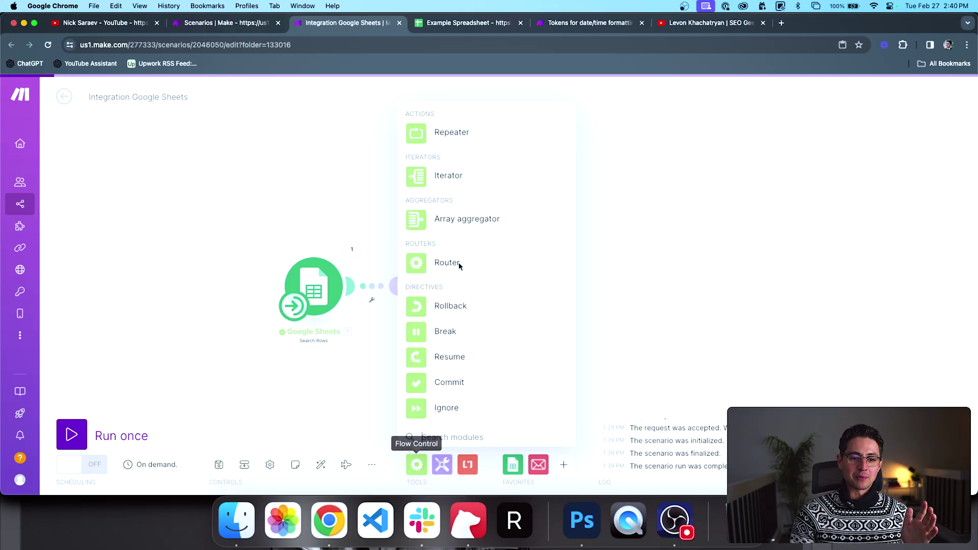
{"action": "left_click", "coordinate": [461, 220]}
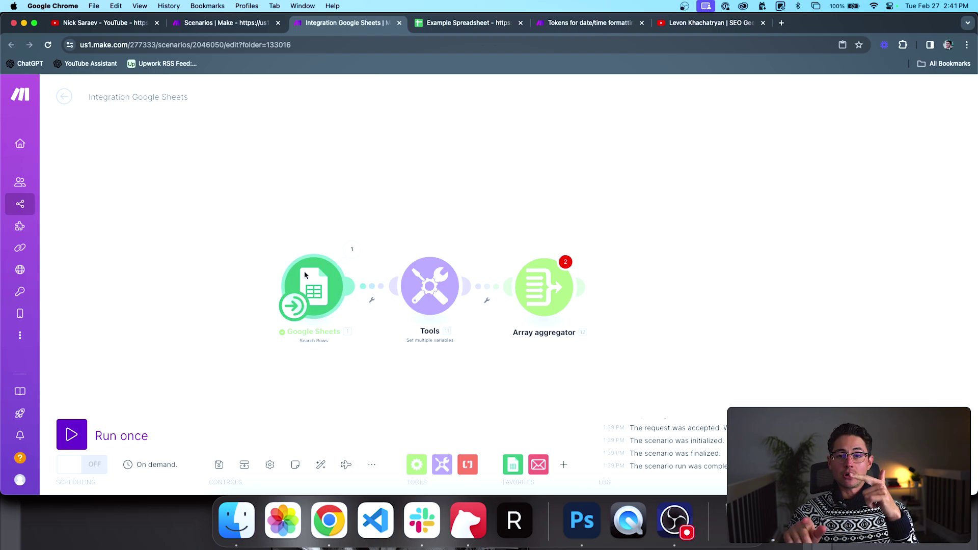
{"action": "left_click", "coordinate": [544, 286]}
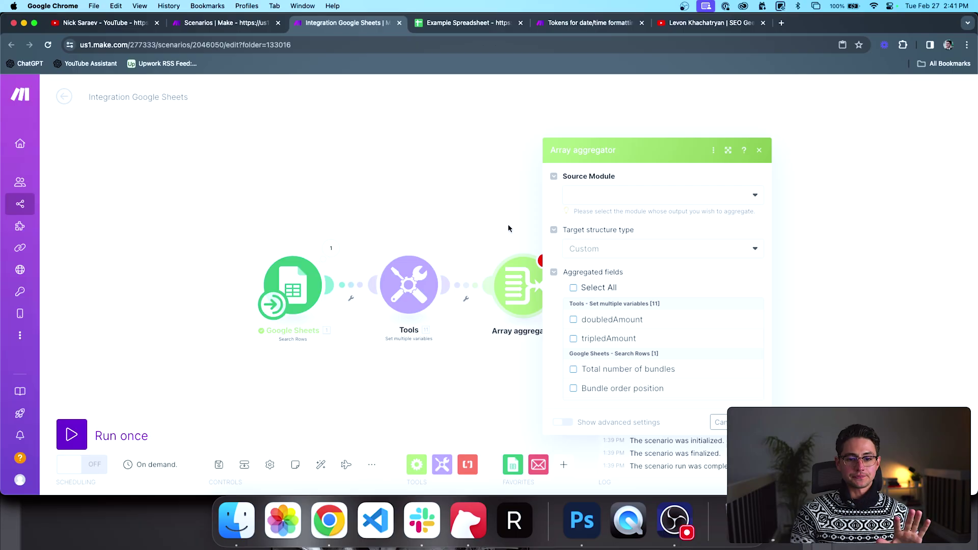
{"action": "left_click", "coordinate": [615, 203]}
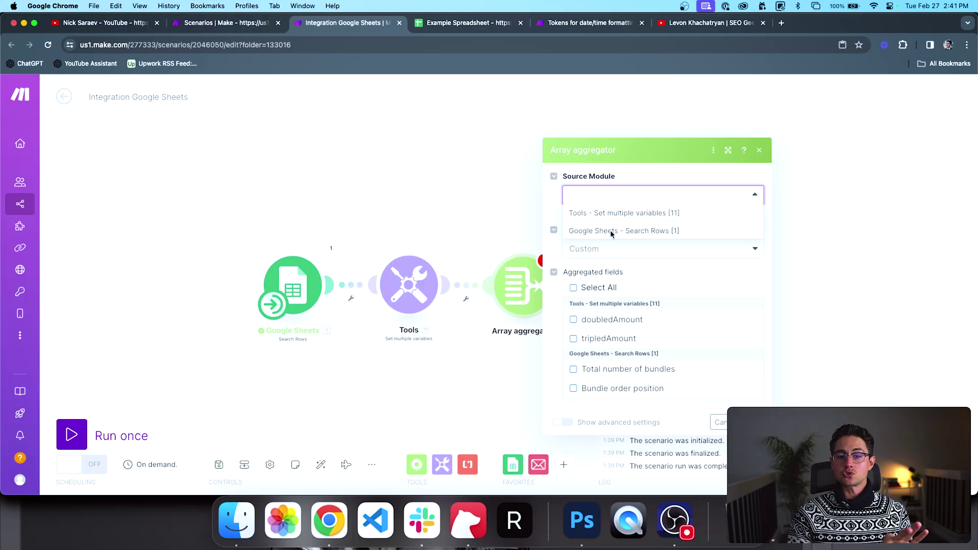
{"action": "left_click", "coordinate": [611, 230]}
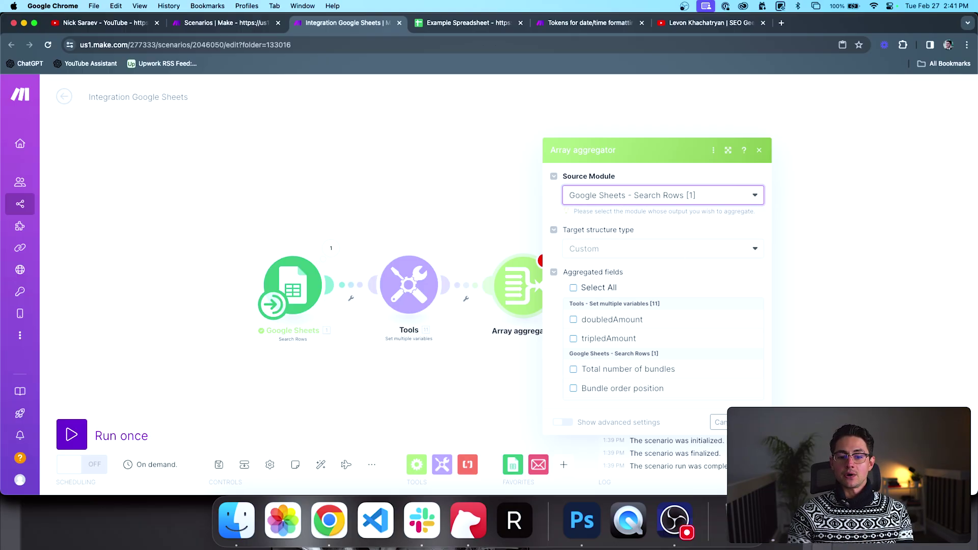
{"action": "left_click", "coordinate": [745, 423]}
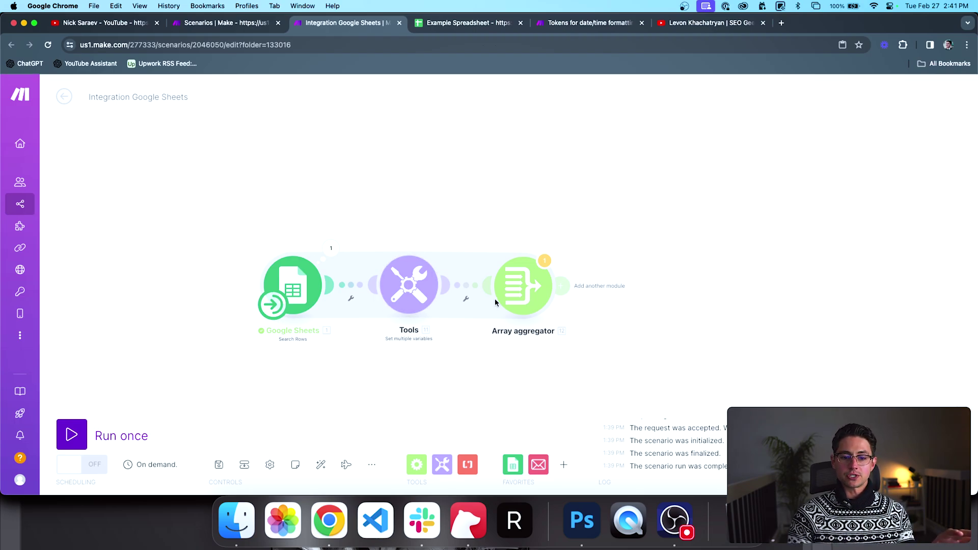
Step: Try the Tools variables module as the Array aggregator's source, then close its settings
{"action": "left_click", "coordinate": [518, 290]}
{"action": "left_click", "coordinate": [624, 196]}
{"action": "left_click", "coordinate": [614, 212]}
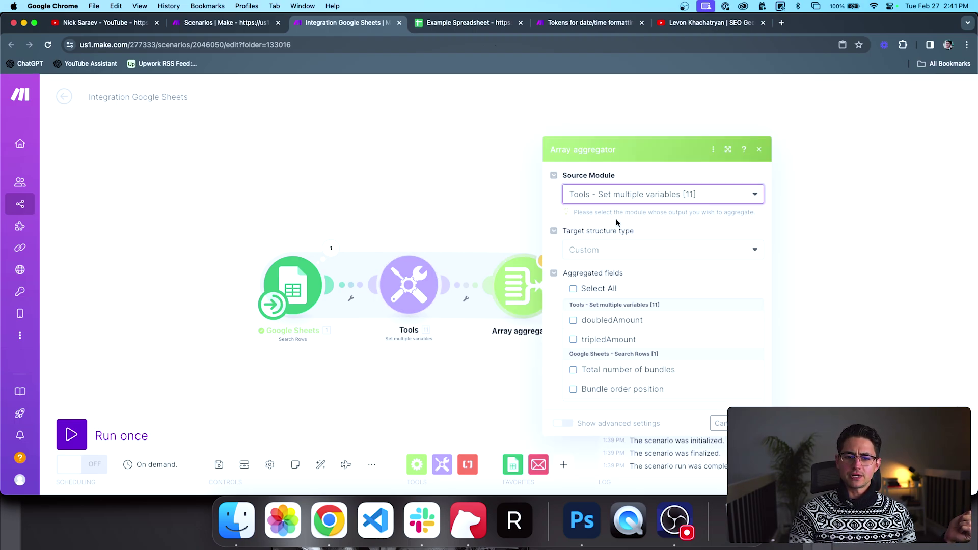
{"action": "left_click", "coordinate": [745, 424]}
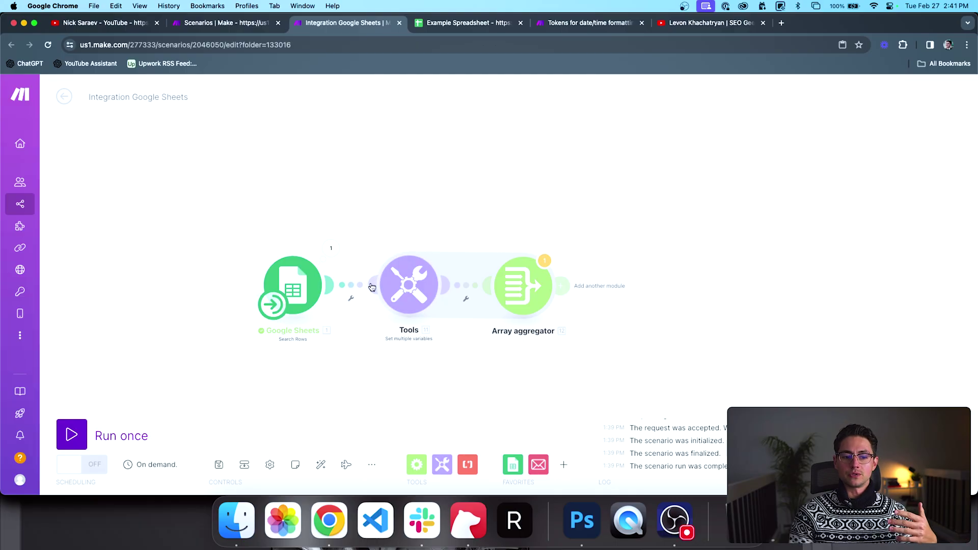
Step: Set the Array aggregator's Source Module to Google Sheets - Search Rows
{"action": "left_click", "coordinate": [519, 282]}
{"action": "left_click", "coordinate": [603, 199]}
{"action": "left_click", "coordinate": [605, 230]}
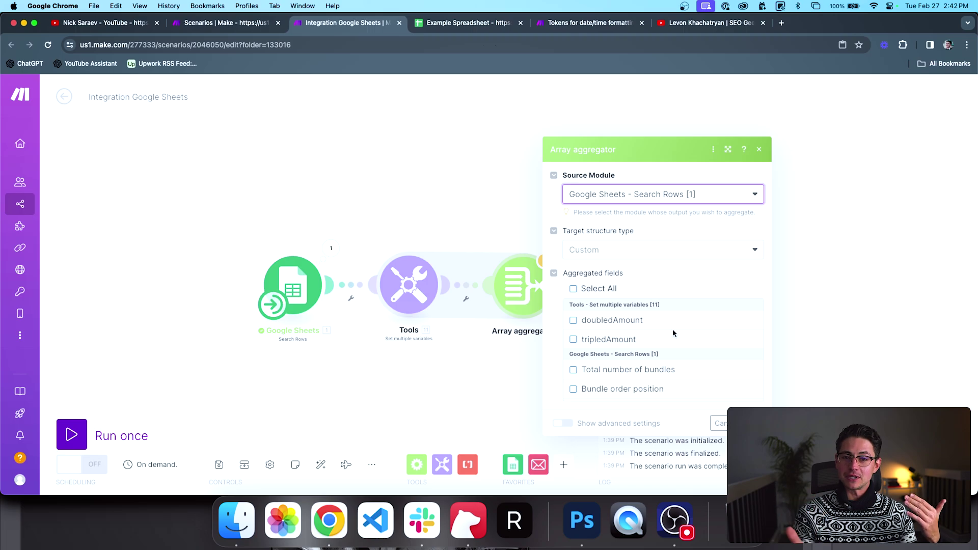
{"action": "left_click", "coordinate": [673, 199]}
{"action": "left_click", "coordinate": [665, 212]}
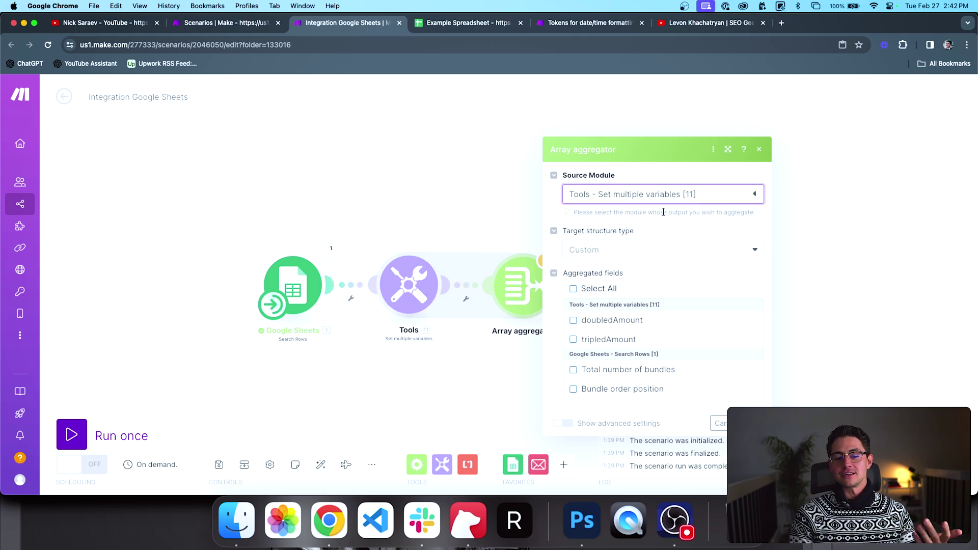
{"action": "left_click", "coordinate": [663, 197]}
{"action": "left_click", "coordinate": [663, 229]}
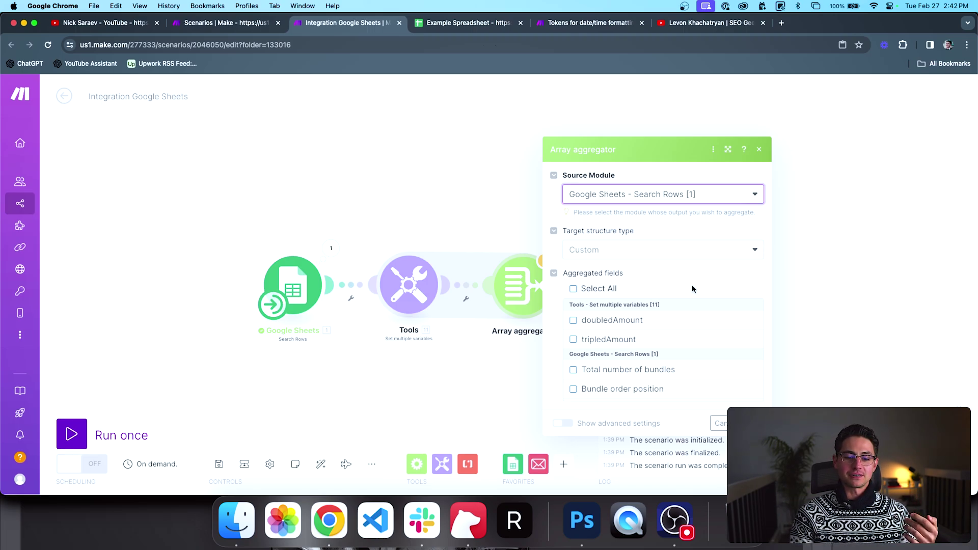
Step: Tick doubledAmount and tripledAmount as aggregated fields, keeping the Custom target structure type
{"action": "scroll", "coordinate": [603, 319], "scroll_direction": "down", "scroll_amount": 2}
{"action": "scroll", "coordinate": [604, 319], "scroll_direction": "up", "scroll_amount": 2}
{"action": "left_click", "coordinate": [573, 320]}
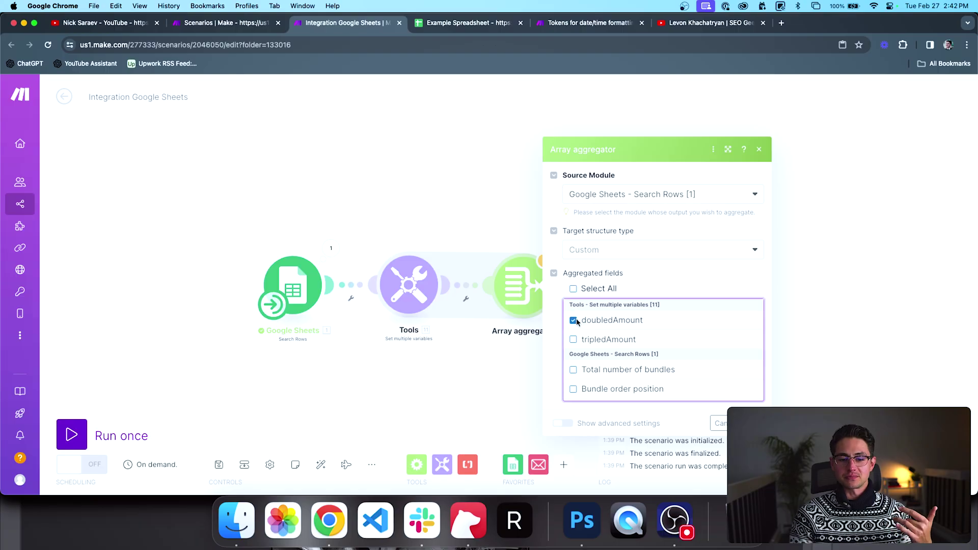
{"action": "left_click", "coordinate": [577, 339]}
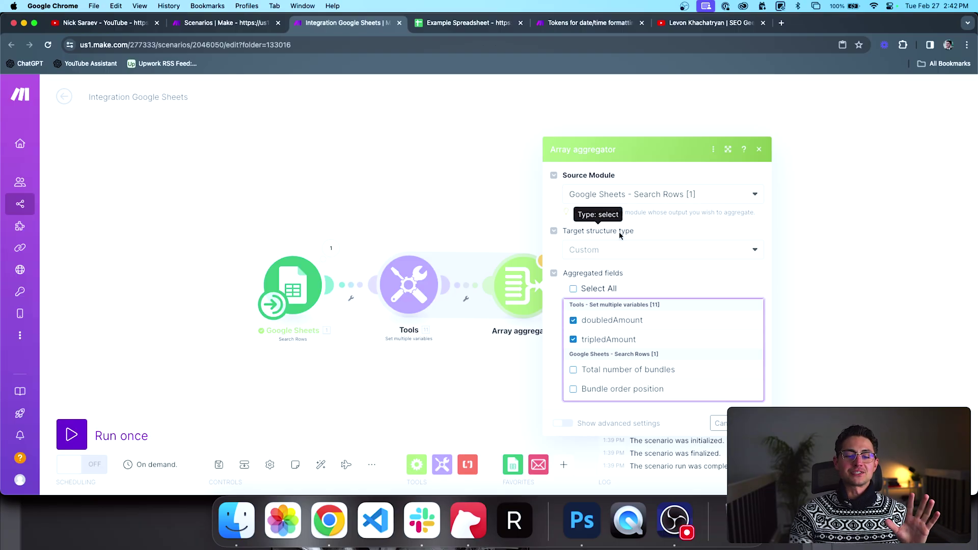
{"action": "left_click", "coordinate": [612, 246]}
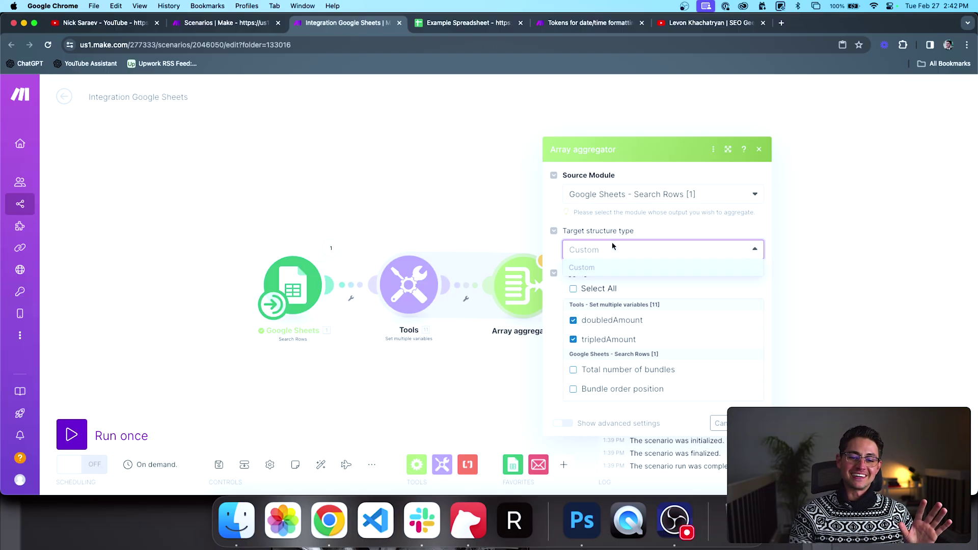
{"action": "left_click", "coordinate": [613, 246]}
{"action": "left_click", "coordinate": [612, 246]}
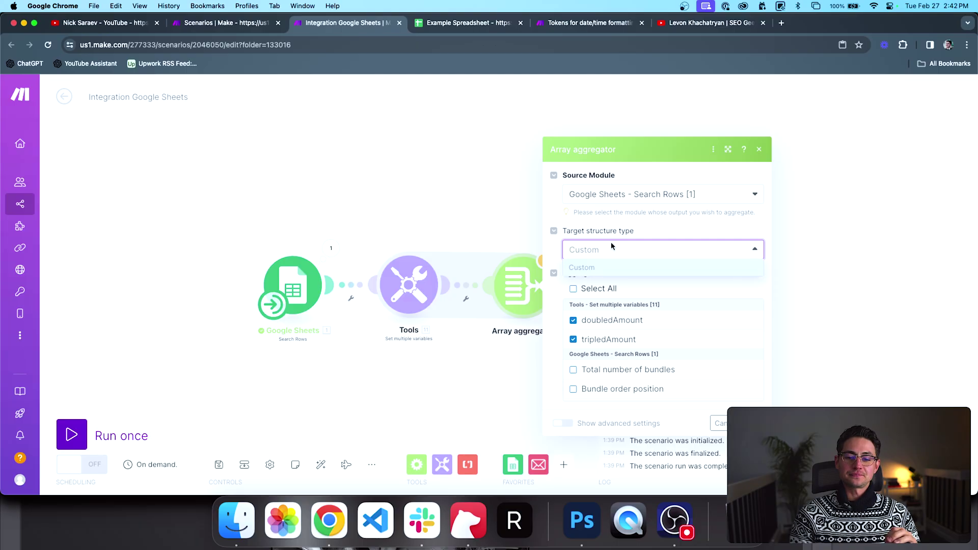
{"action": "left_click", "coordinate": [553, 231]}
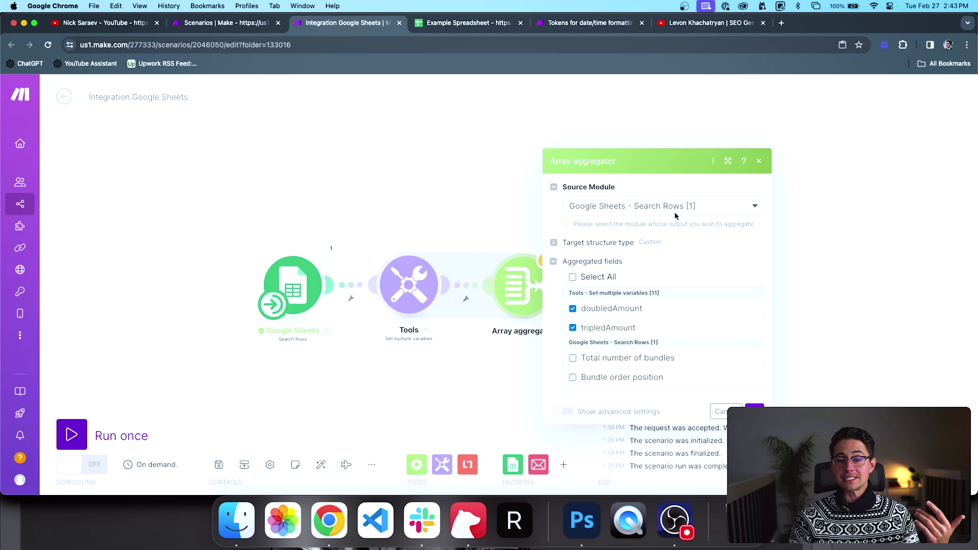
Step: Tick Transaction Name (A), Amount (B) and Date Added (C) as aggregated fields
{"action": "scroll", "coordinate": [657, 313], "scroll_direction": "down", "scroll_amount": 1}
{"action": "scroll", "coordinate": [657, 315], "scroll_direction": "up", "scroll_amount": 1}
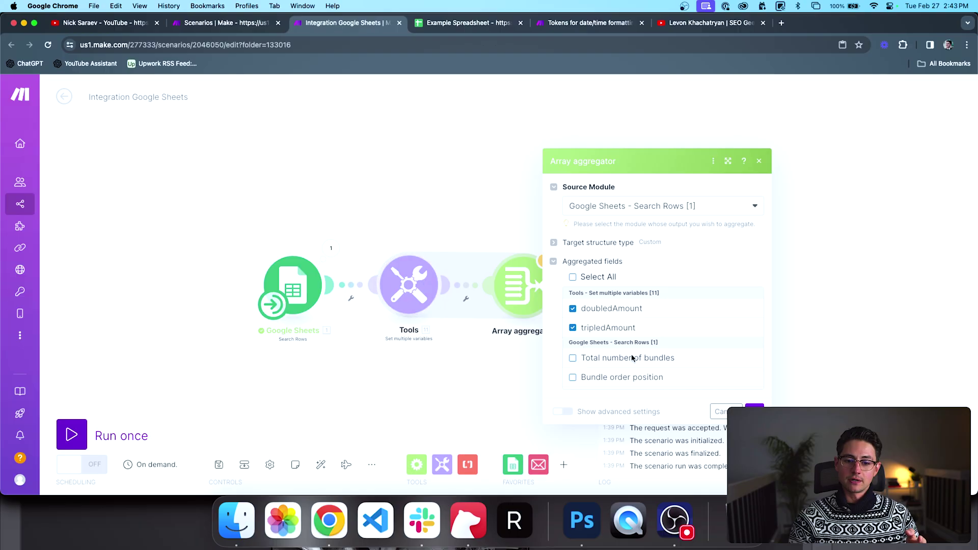
{"action": "scroll", "coordinate": [674, 327], "scroll_direction": "down", "scroll_amount": 5}
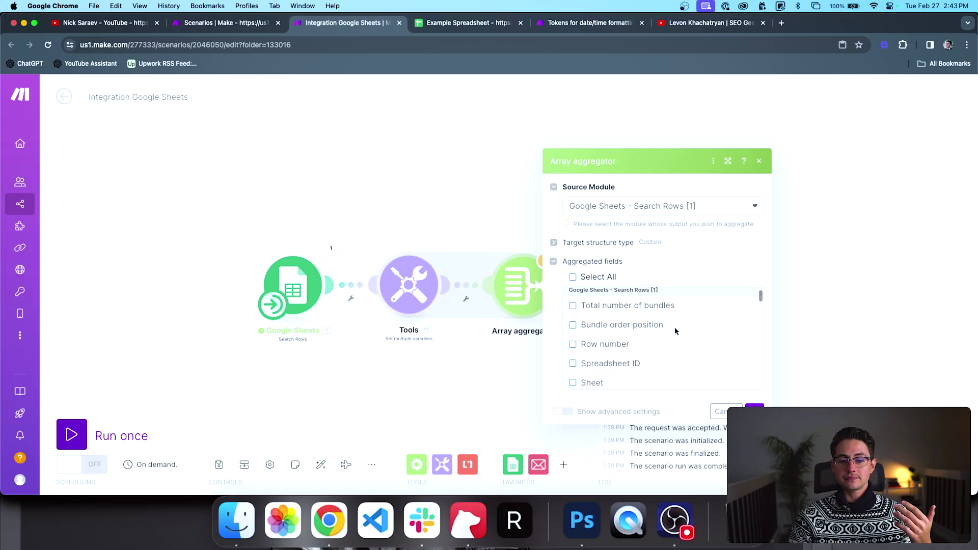
{"action": "left_click", "coordinate": [573, 345]}
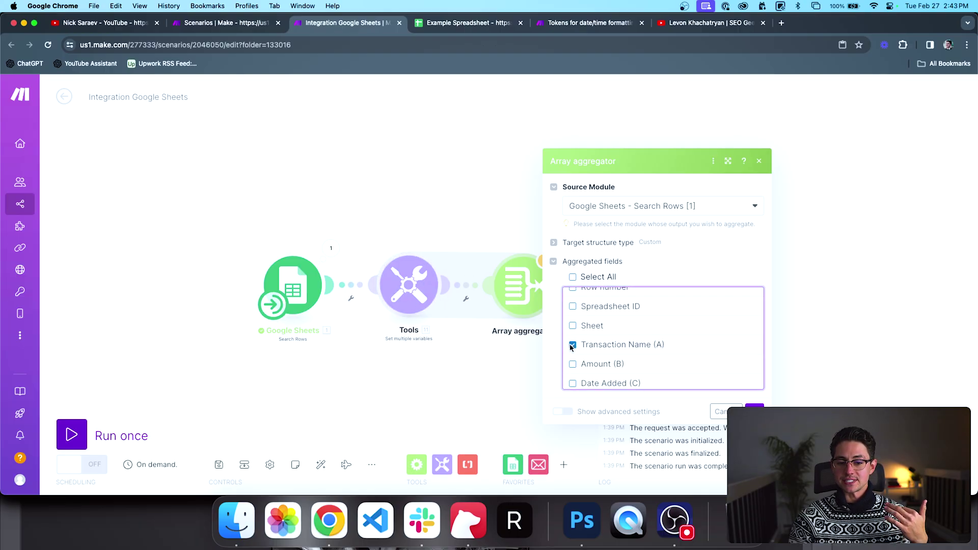
{"action": "scroll", "coordinate": [572, 345], "scroll_direction": "down", "scroll_amount": 1}
{"action": "left_click", "coordinate": [573, 345]}
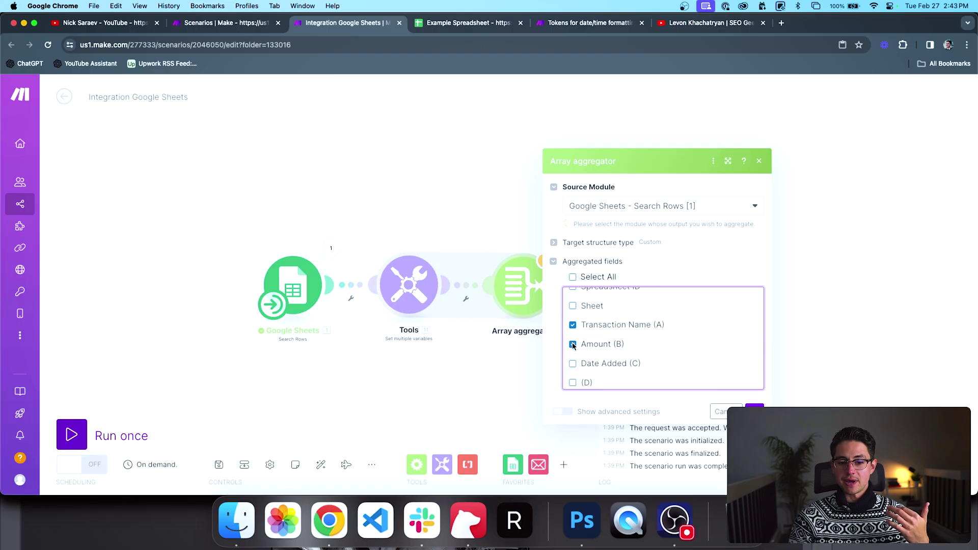
{"action": "left_click", "coordinate": [600, 362]}
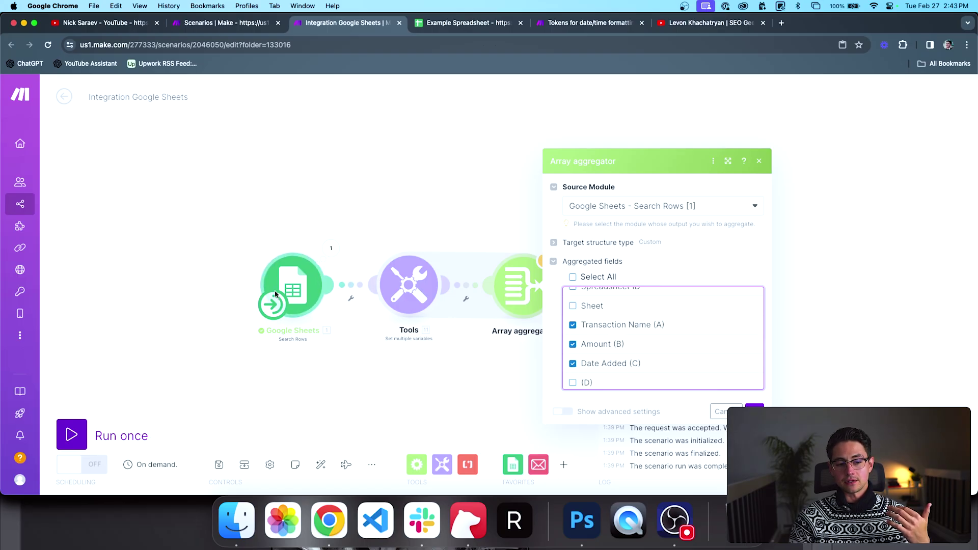
Step: Review the aggregated fields list and save the Array aggregator settings with OK
{"action": "scroll", "coordinate": [672, 347], "scroll_direction": "down", "scroll_amount": 6}
{"action": "scroll", "coordinate": [672, 350], "scroll_direction": "up", "scroll_amount": 10}
{"action": "scroll", "coordinate": [672, 350], "scroll_direction": "down", "scroll_amount": 2}
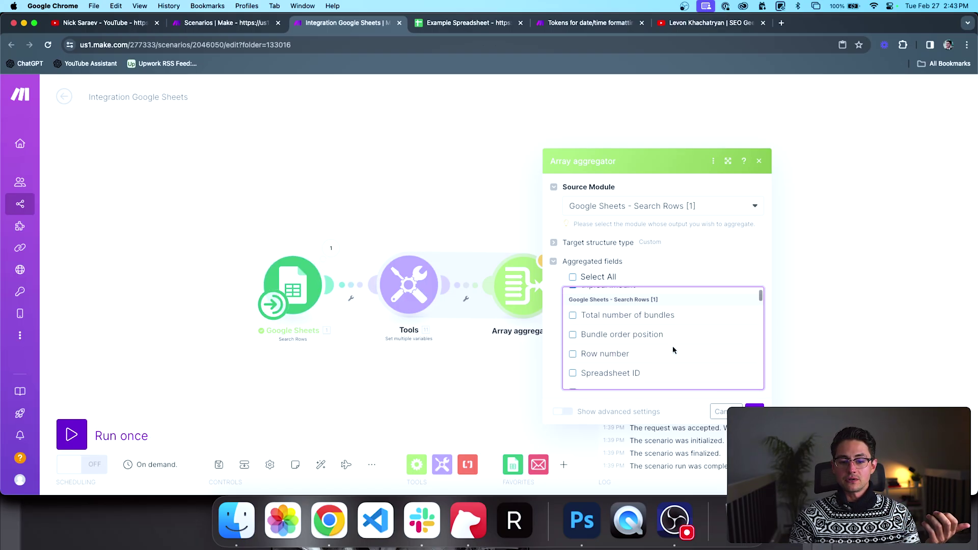
{"action": "scroll", "coordinate": [672, 350], "scroll_direction": "up", "scroll_amount": 1}
{"action": "scroll", "coordinate": [677, 356], "scroll_direction": "down", "scroll_amount": 10}
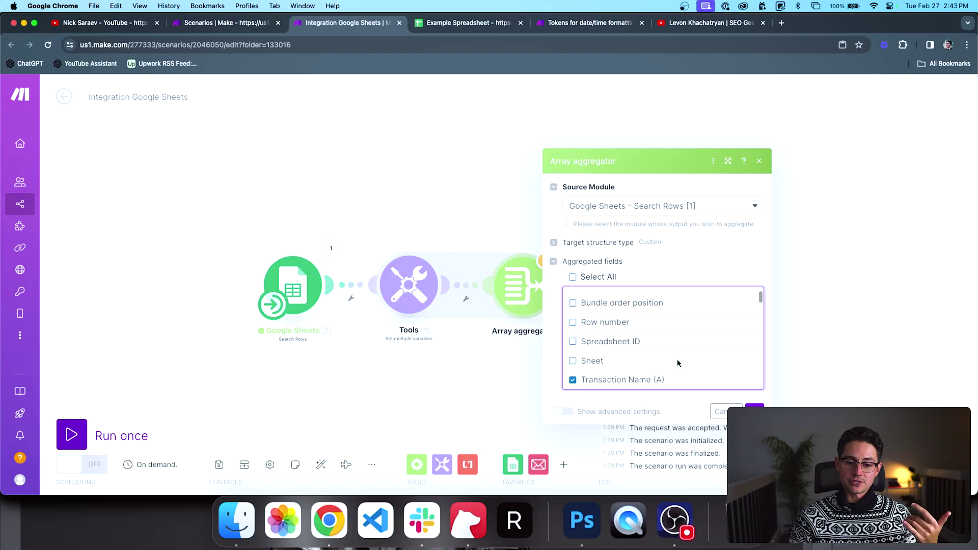
{"action": "scroll", "coordinate": [677, 359], "scroll_direction": "down", "scroll_amount": 10}
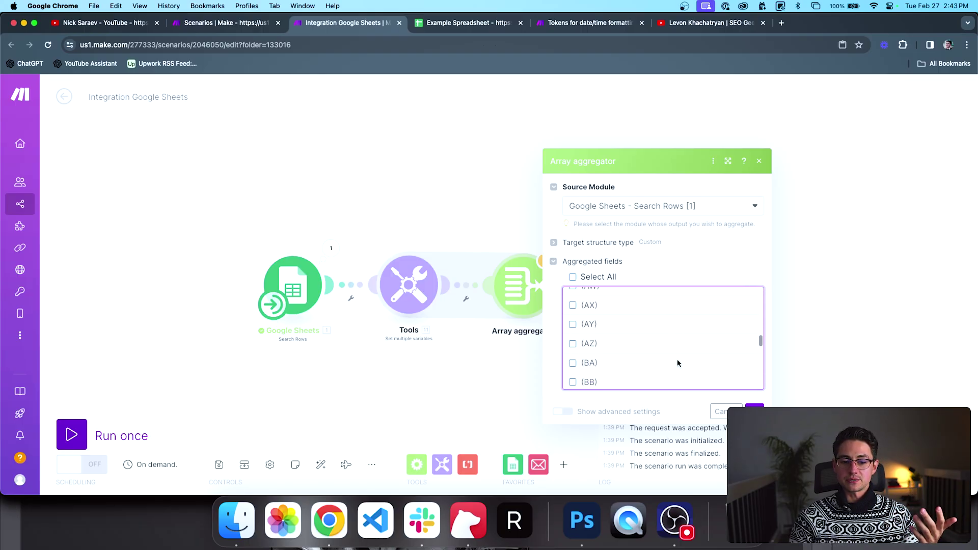
{"action": "scroll", "coordinate": [640, 312], "scroll_direction": "up", "scroll_amount": 15}
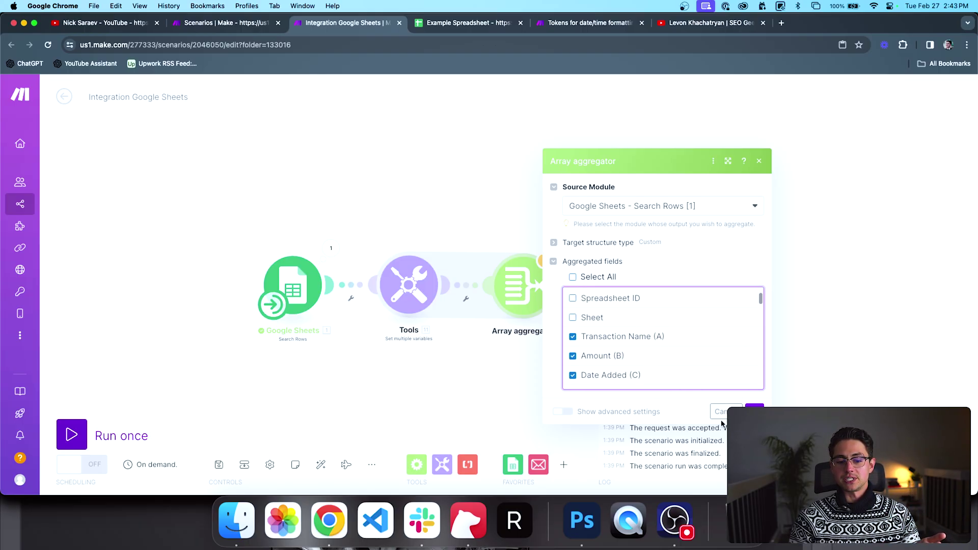
{"action": "left_click", "coordinate": [755, 411]}
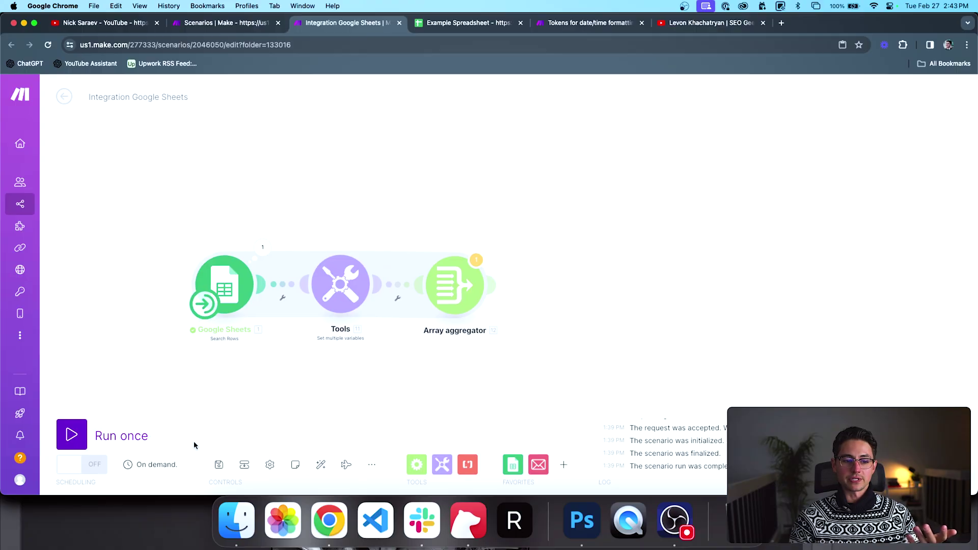
Step: Run the scenario once and open the Array aggregator's operation bubble to see its bundles
{"action": "left_click", "coordinate": [319, 464]}
{"action": "left_click", "coordinate": [71, 434]}
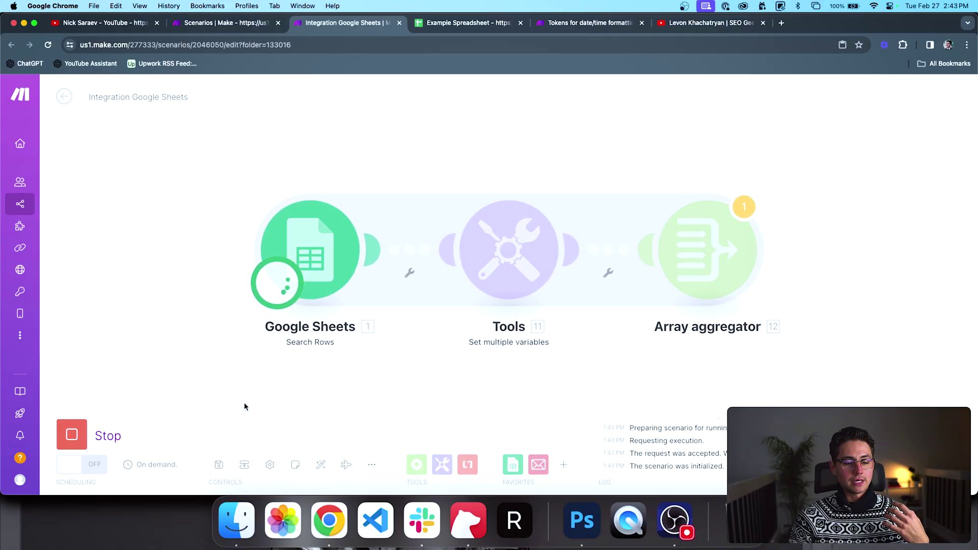
{"action": "scroll", "coordinate": [457, 374], "scroll_direction": "down", "scroll_amount": 5}
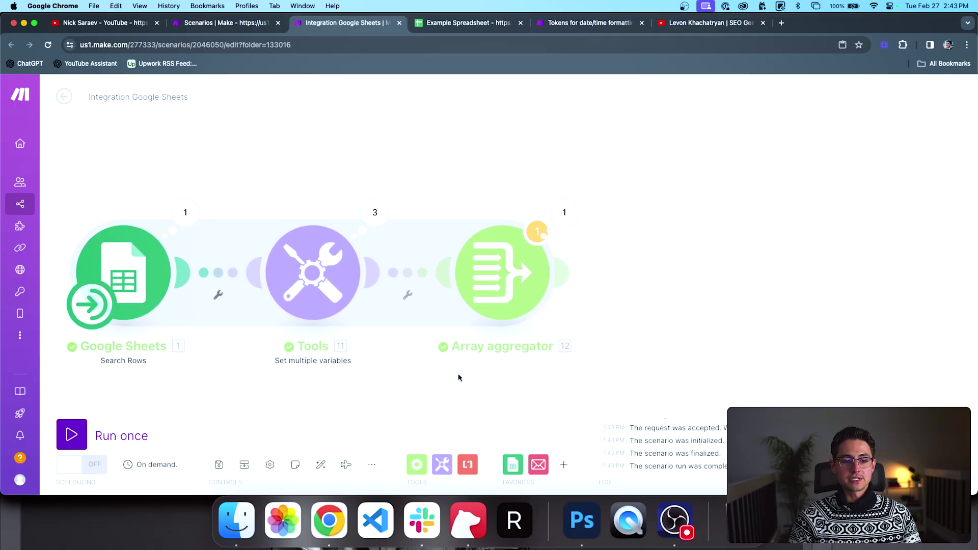
{"action": "left_click_drag", "start_coordinate": [460, 361], "coordinate": [500, 361]}
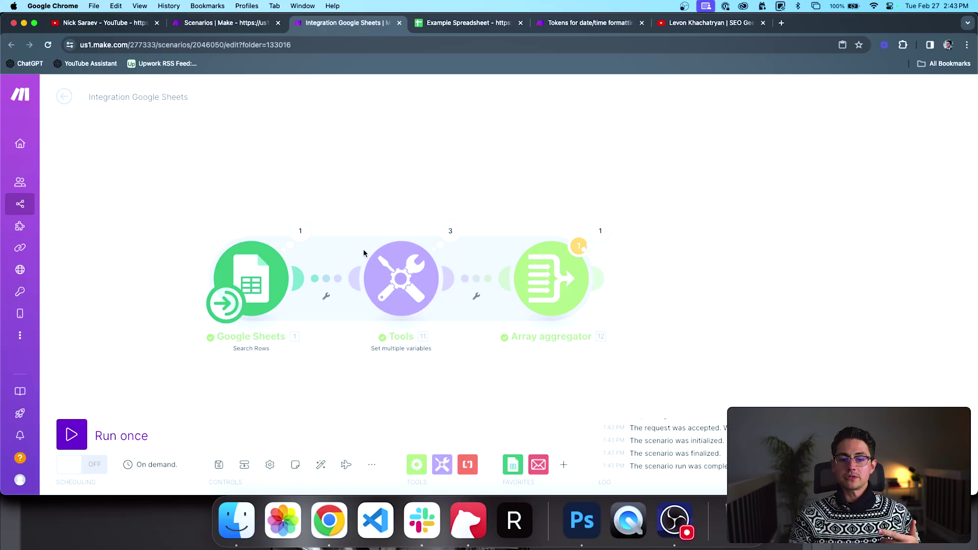
{"action": "left_click_drag", "start_coordinate": [615, 252], "coordinate": [548, 252]}
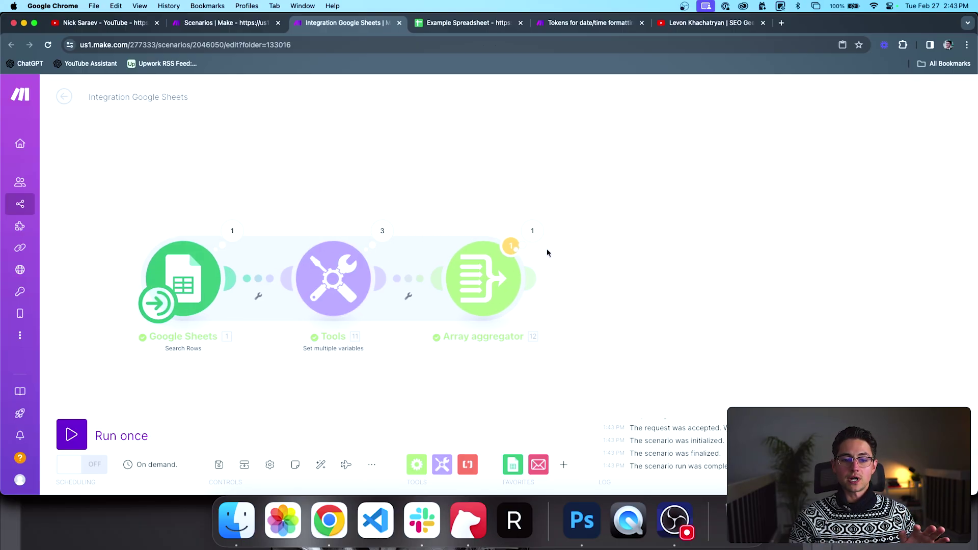
{"action": "left_click", "coordinate": [532, 230]}
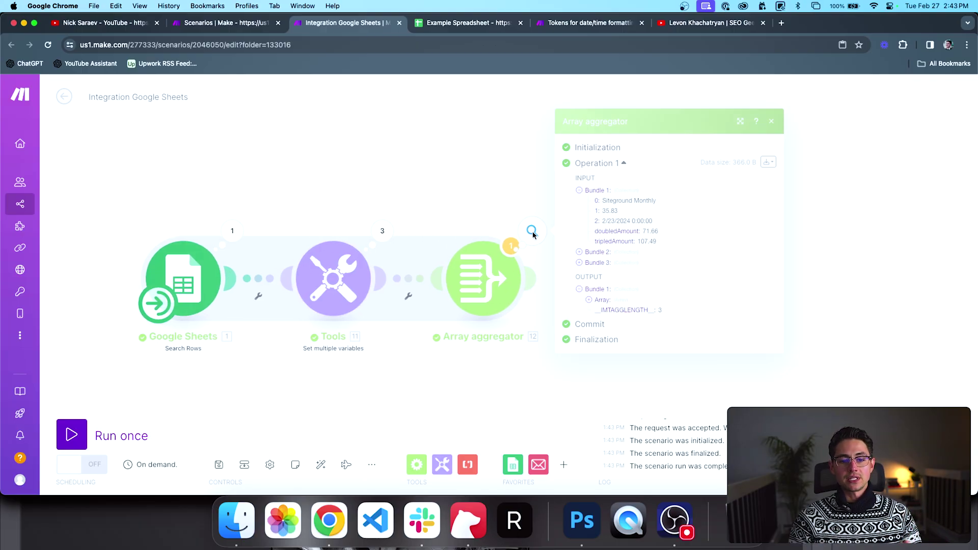
Step: Inspect the first bundle's values: Siteground Monthly, amount 35.83 and doubledAmount
{"action": "double_click", "coordinate": [614, 203]}
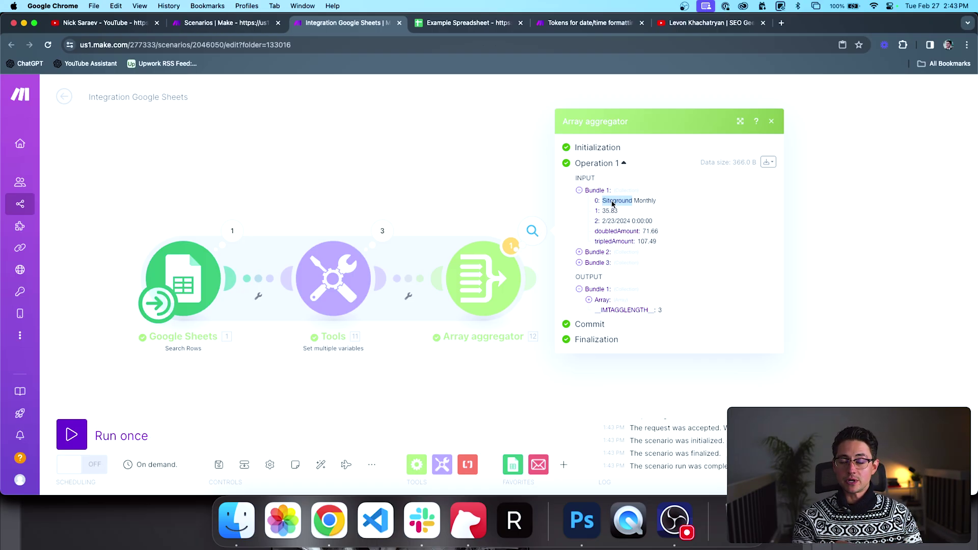
{"action": "triple_click", "coordinate": [613, 204]}
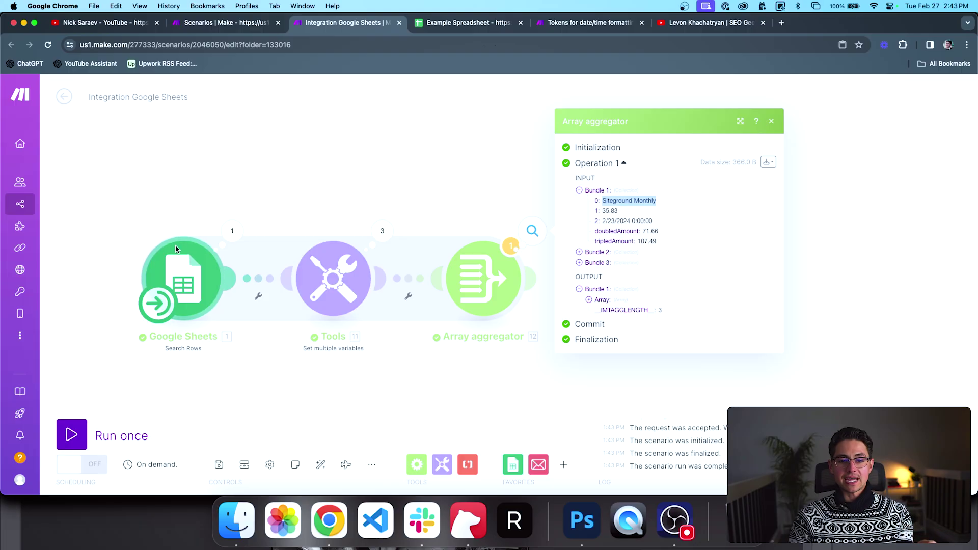
{"action": "left_click", "coordinate": [608, 214]}
{"action": "double_click", "coordinate": [608, 212]}
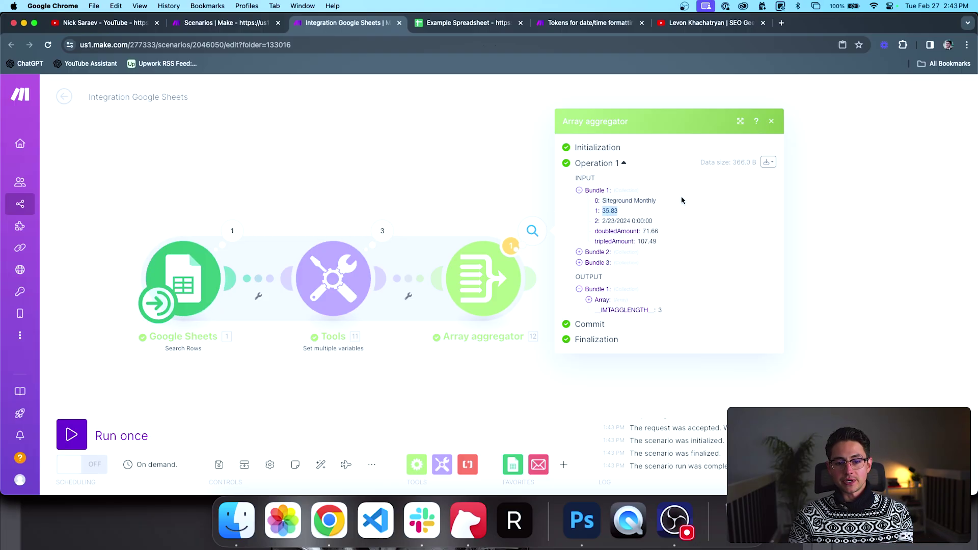
{"action": "left_click", "coordinate": [632, 220]}
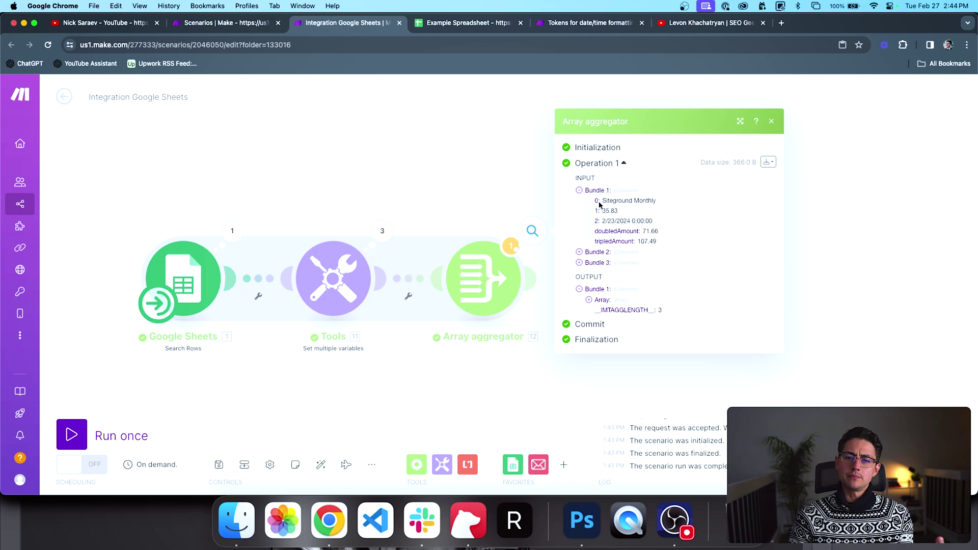
{"action": "double_click", "coordinate": [604, 232]}
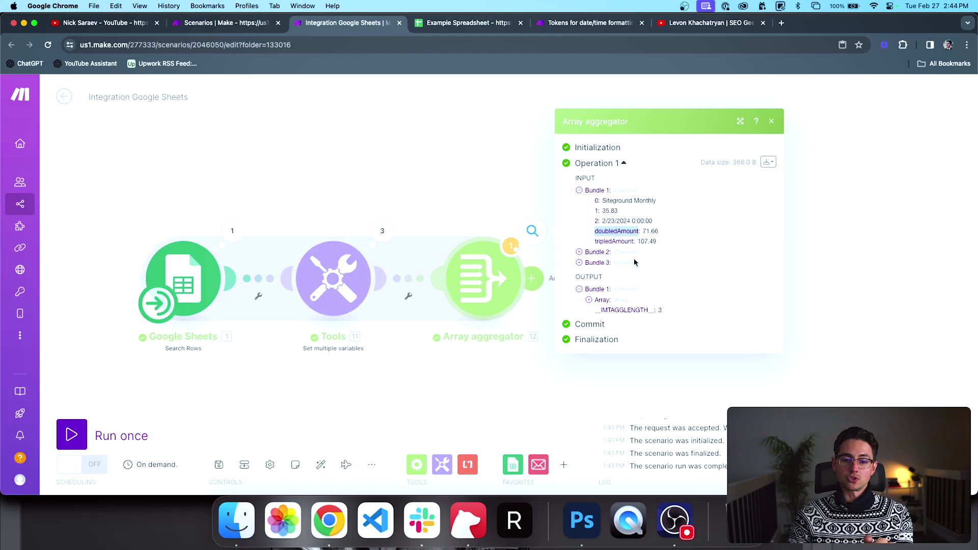
Step: Expand input Bundles 2 and 3 and output Array entries 1–3, then close the results
{"action": "left_click", "coordinate": [591, 253]}
{"action": "left_click", "coordinate": [590, 288]}
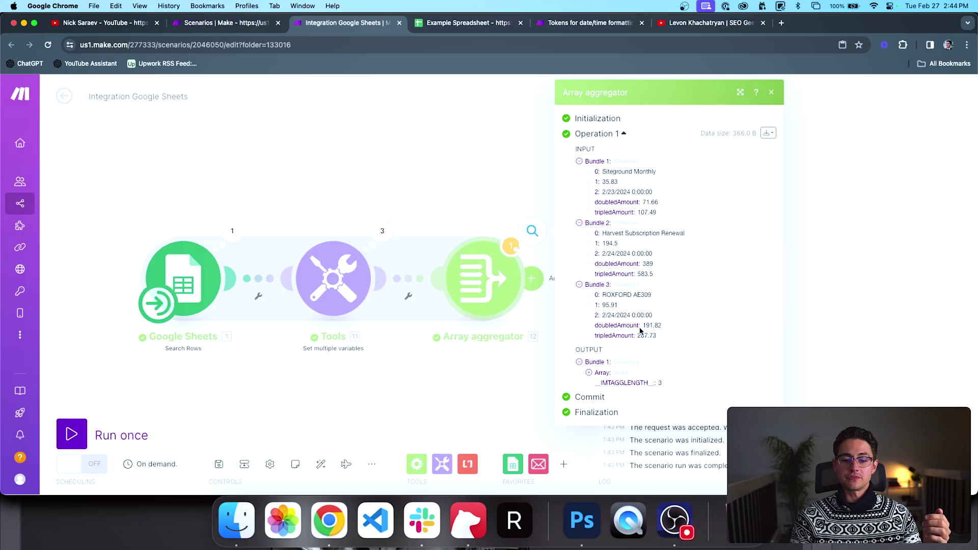
{"action": "left_click", "coordinate": [589, 373]}
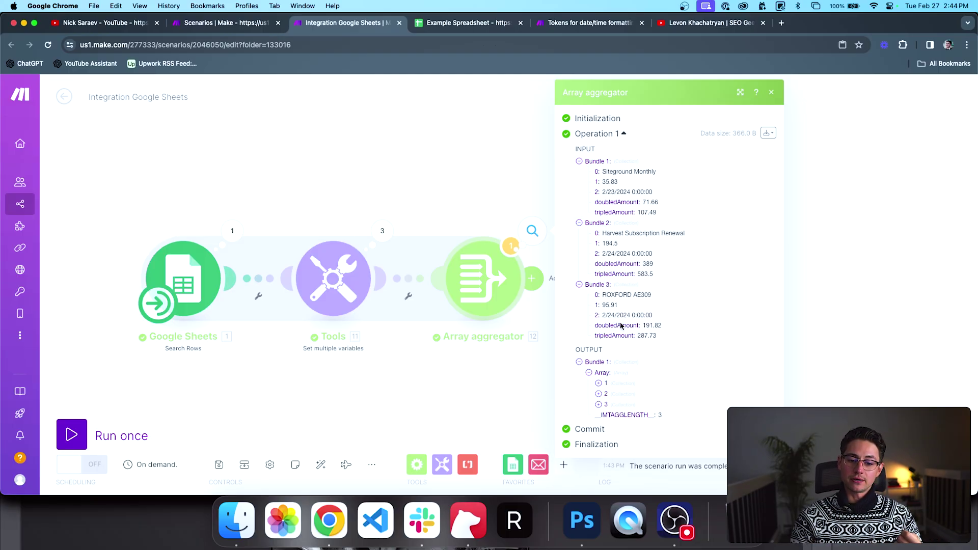
{"action": "left_click", "coordinate": [599, 384]}
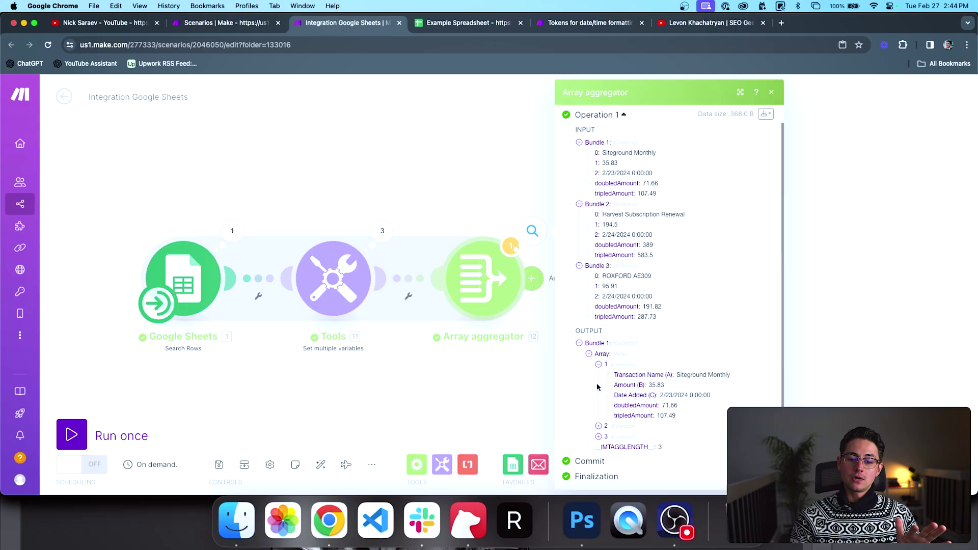
{"action": "left_click", "coordinate": [599, 425]}
{"action": "left_click", "coordinate": [598, 437]}
{"action": "scroll", "coordinate": [642, 326], "scroll_direction": "down", "scroll_amount": 2}
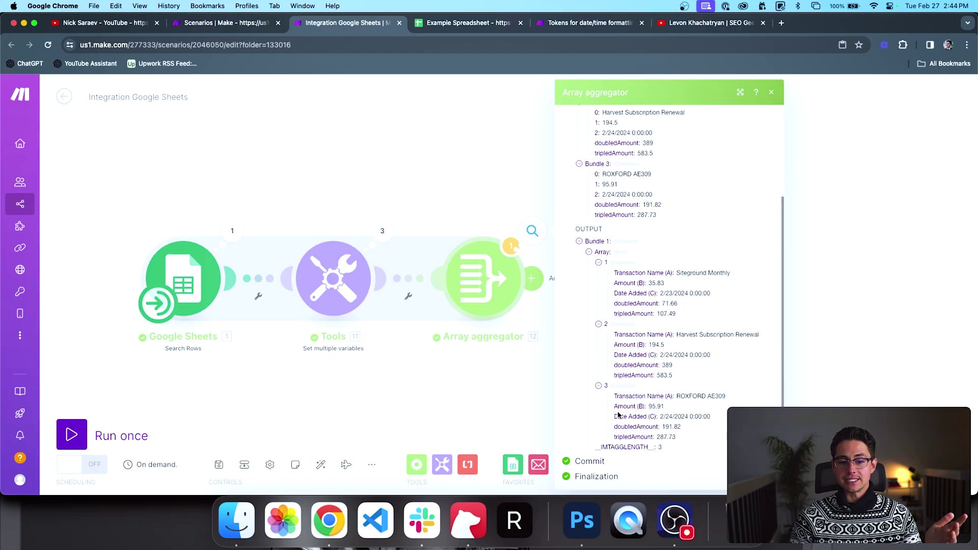
{"action": "scroll", "coordinate": [651, 276], "scroll_direction": "up", "scroll_amount": 3}
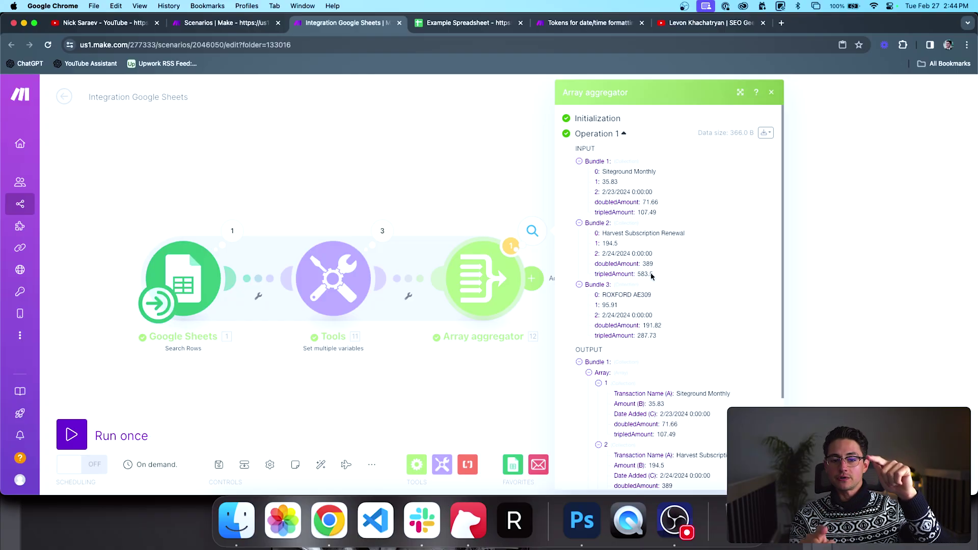
{"action": "scroll", "coordinate": [651, 274], "scroll_direction": "down", "scroll_amount": 1}
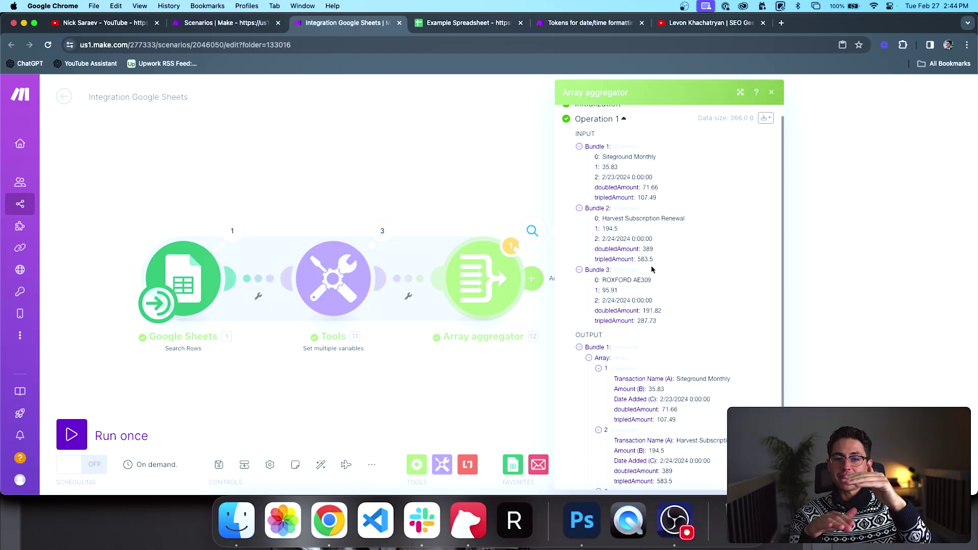
{"action": "scroll", "coordinate": [652, 268], "scroll_direction": "down", "scroll_amount": 5}
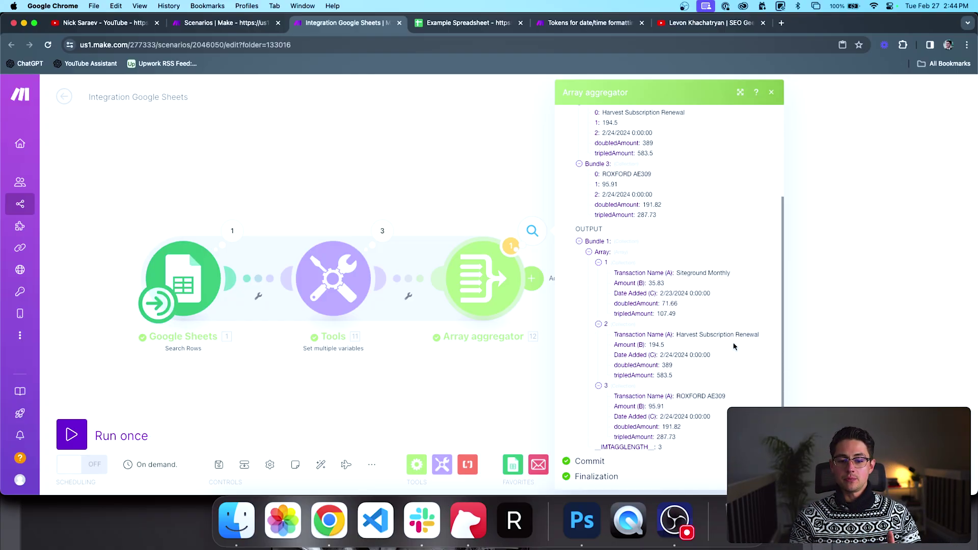
{"action": "left_click", "coordinate": [825, 342]}
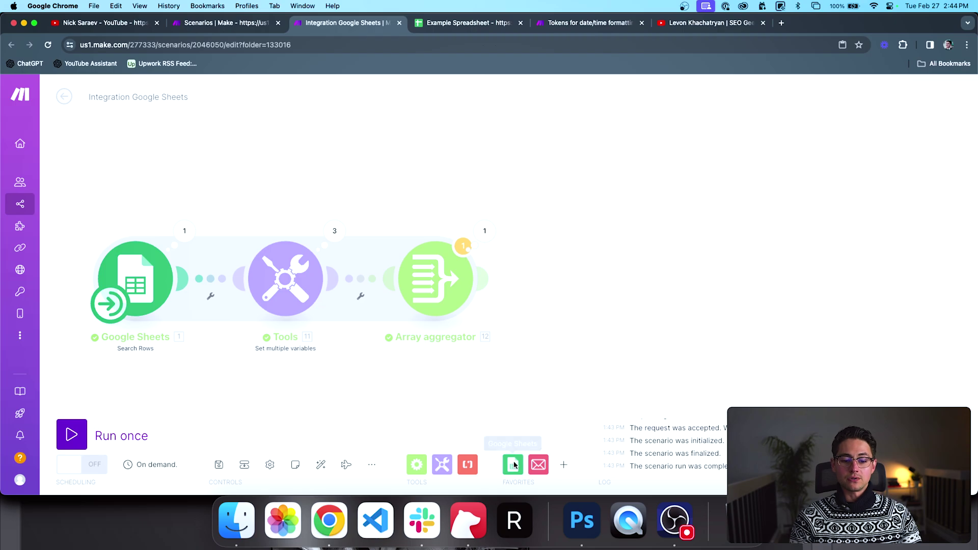
Step: Add a Tools Set multiple variables module after the Array aggregator
{"action": "left_click", "coordinate": [443, 465]}
{"action": "left_click", "coordinate": [513, 343]}
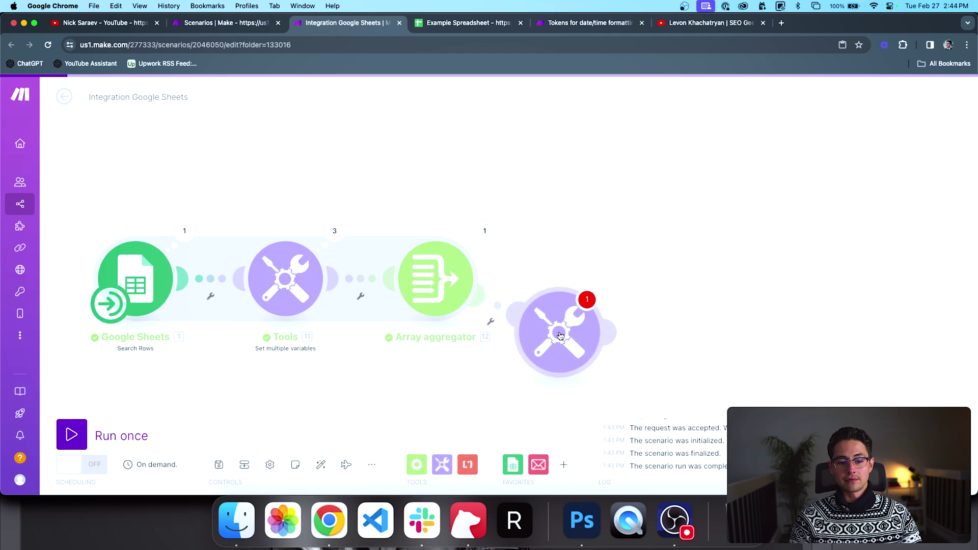
{"action": "left_click", "coordinate": [592, 279]}
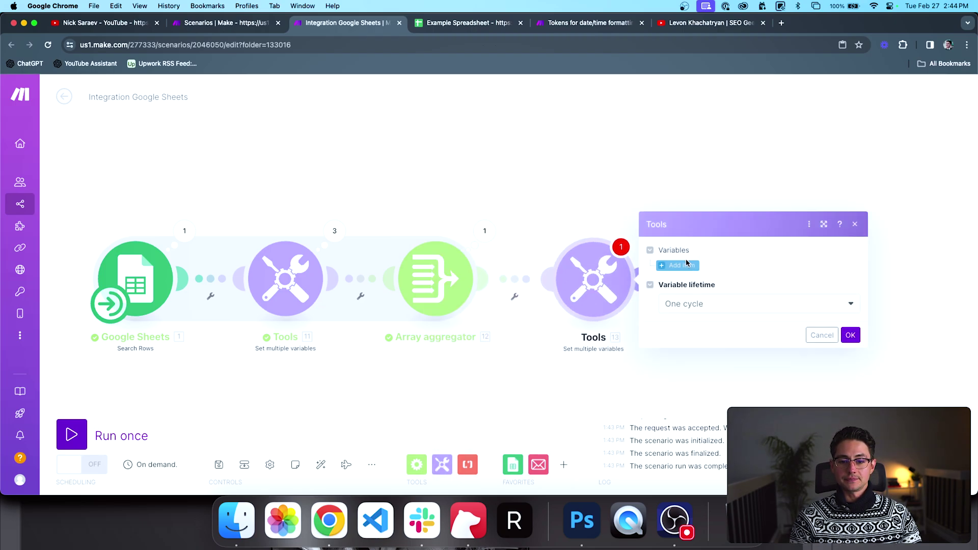
Step: Define variable fiveTimesAmount from the array's doubledAmount and tripledAmount, and save
{"action": "left_click", "coordinate": [668, 264]}
{"action": "left_click", "coordinate": [720, 287]}
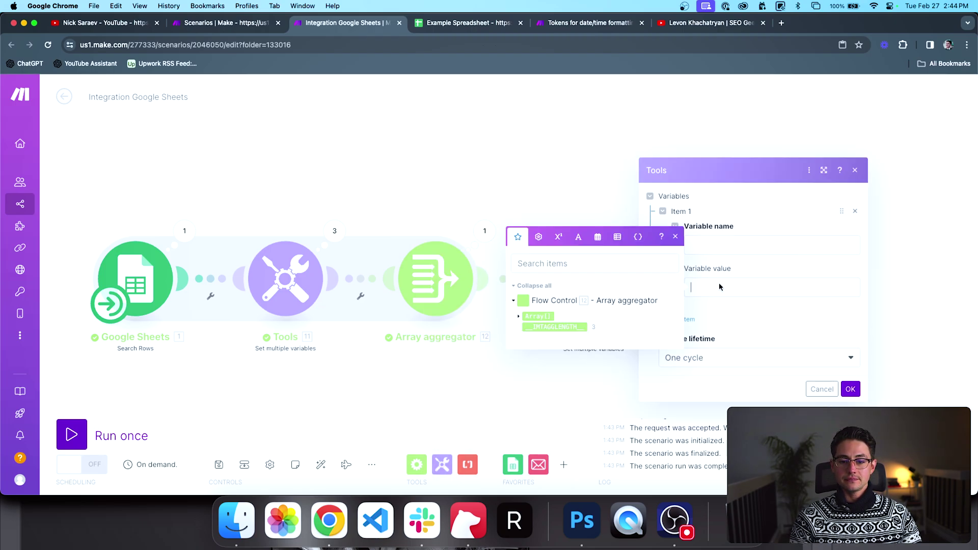
{"action": "left_click", "coordinate": [519, 316]}
{"action": "left_click", "coordinate": [547, 330]}
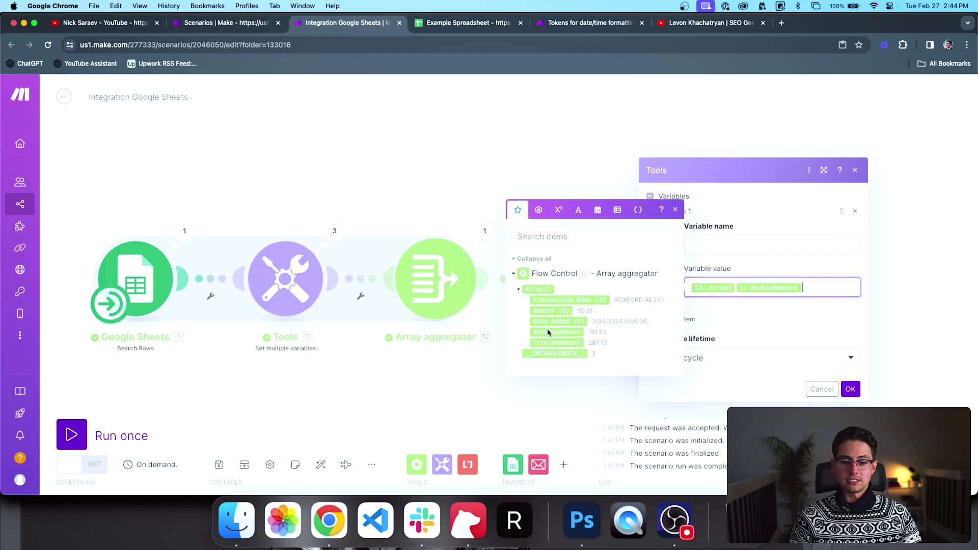
{"action": "left_click", "coordinate": [550, 342]}
{"action": "left_click", "coordinate": [752, 248]}
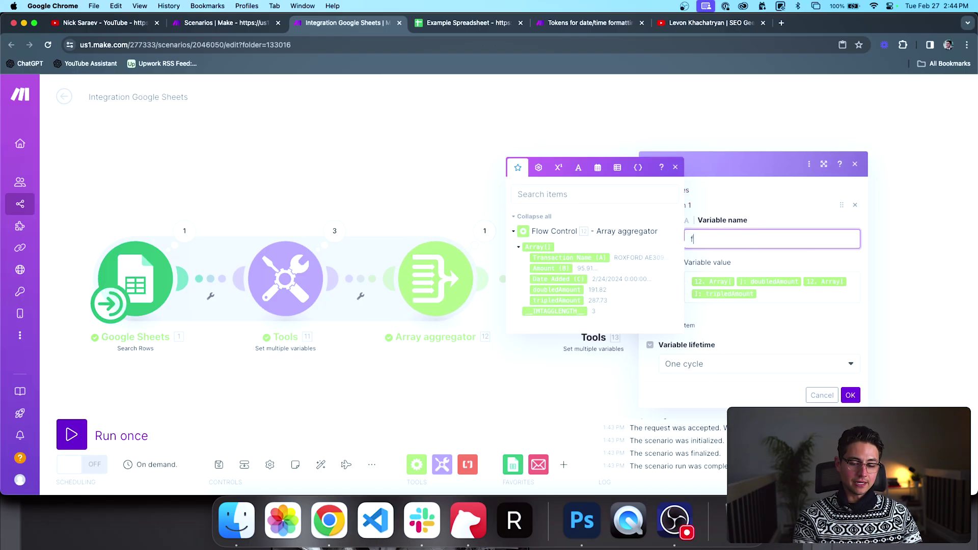
{"action": "type", "text": "fiveTimesAmount"}
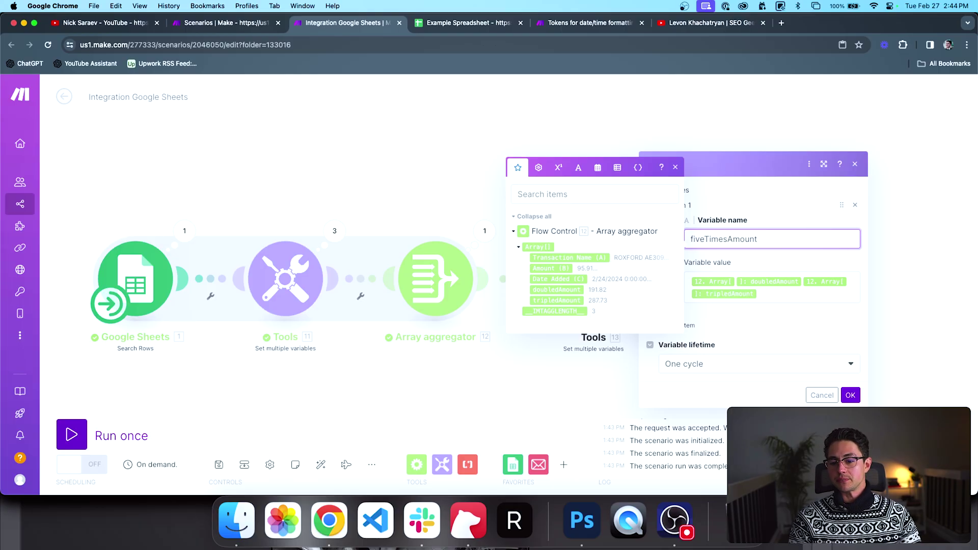
{"action": "left_click", "coordinate": [851, 396]}
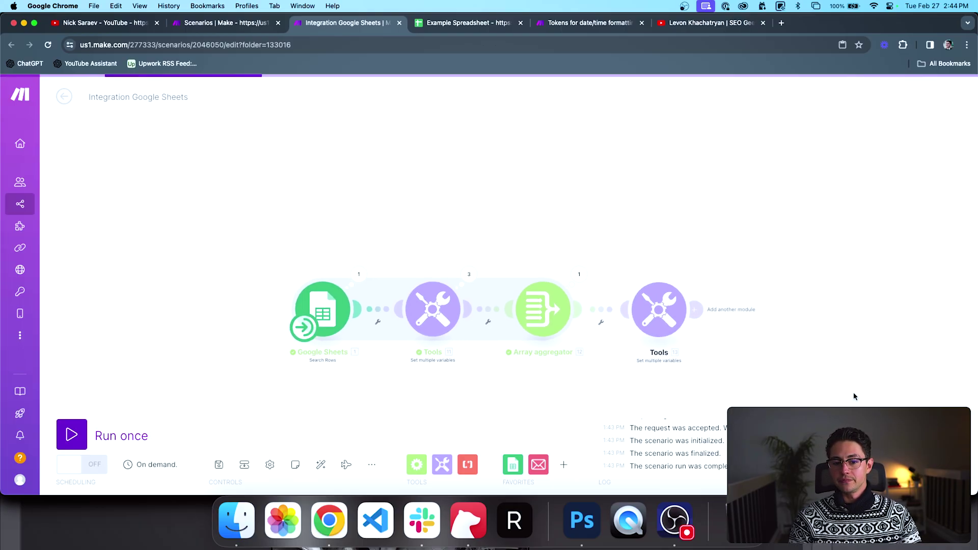
Step: Run the scenario, check fiveTimesAmount output 71.66107.49, and review the module's value mapping unchanged
{"action": "left_click", "coordinate": [127, 431]}
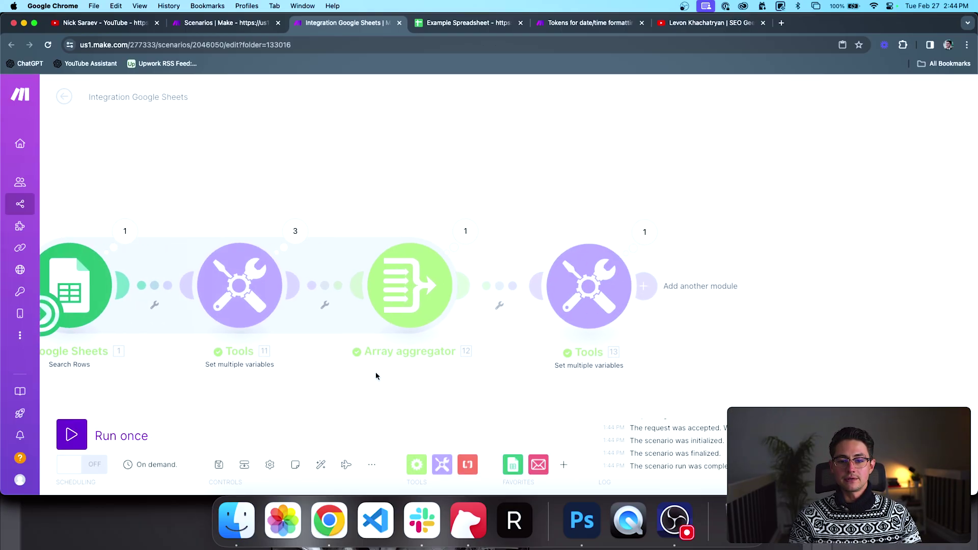
{"action": "left_click", "coordinate": [607, 228]}
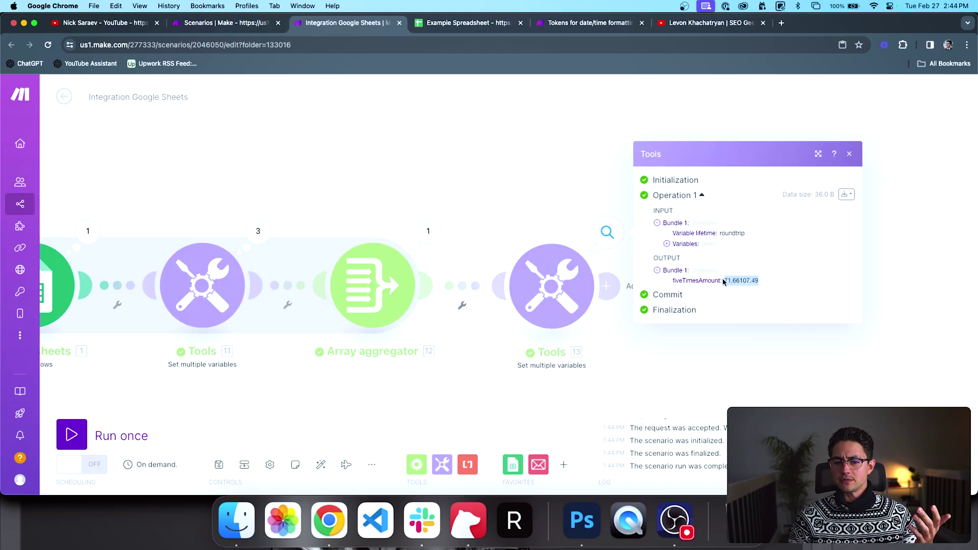
{"action": "left_click", "coordinate": [558, 288]}
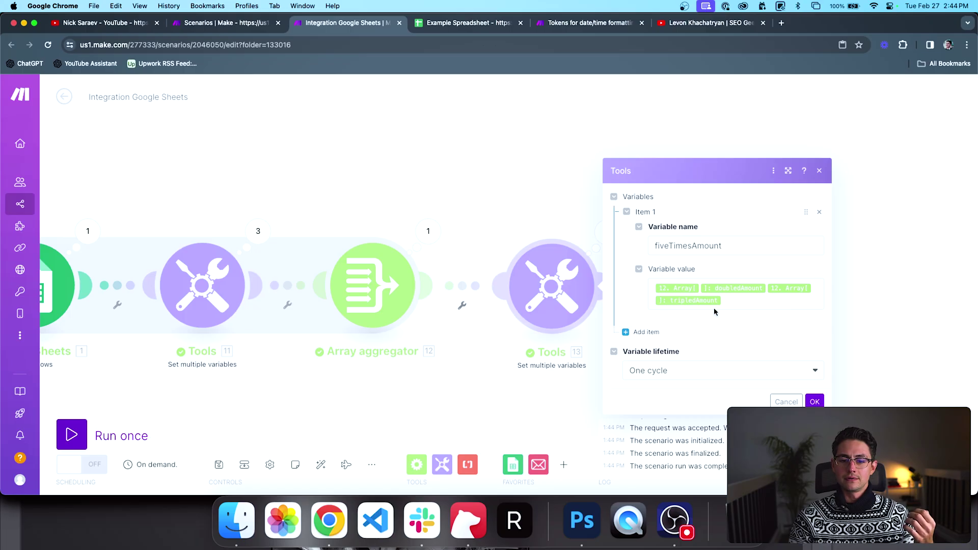
{"action": "left_click", "coordinate": [736, 306]}
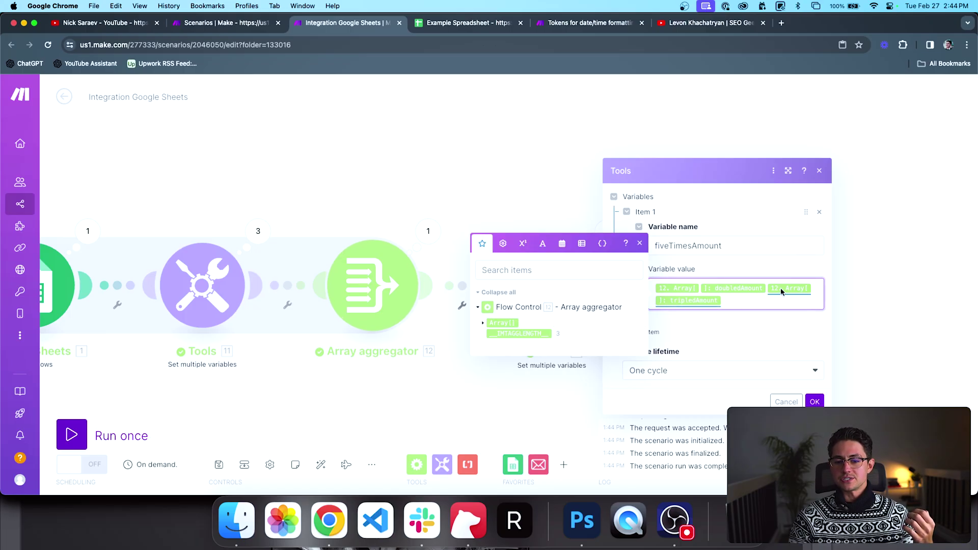
{"action": "left_click", "coordinate": [466, 189]}
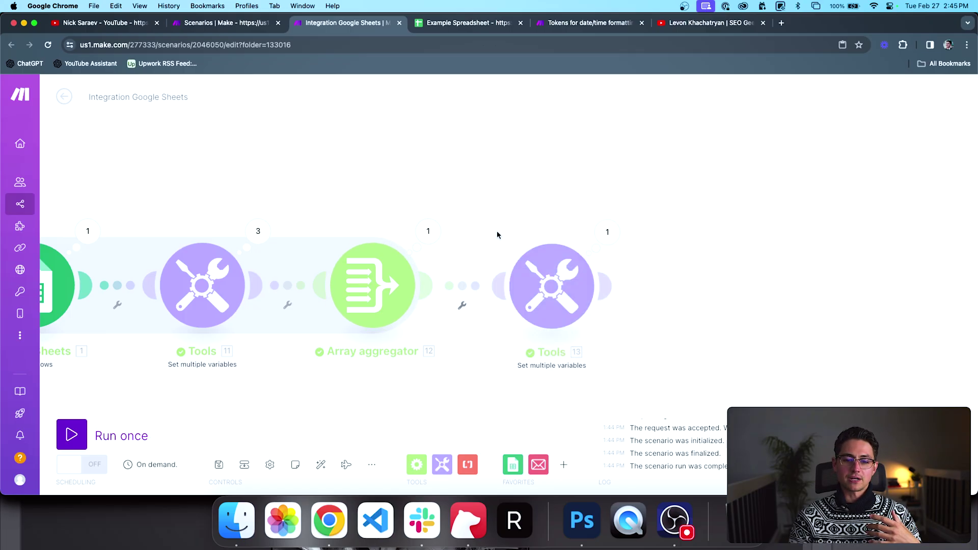